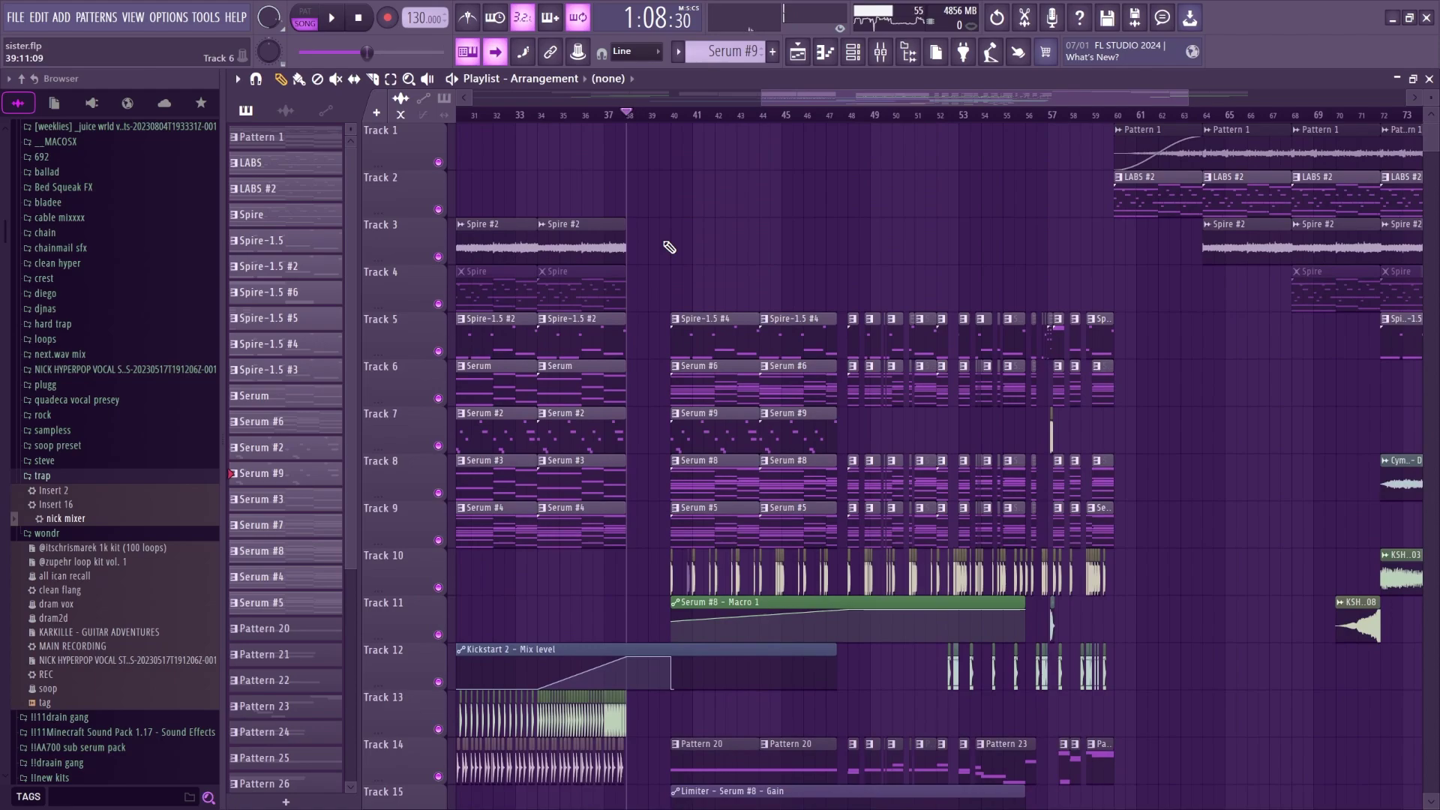
Select the Spire-1.5 #4 pattern, move the playback position to bar 40, and solo playlist Tracks 5 to 10.
{"action": "left_click", "coordinate": [706, 328]}
{"action": "scroll", "coordinate": [706, 328], "scroll_direction": "up", "scroll_amount": 3}
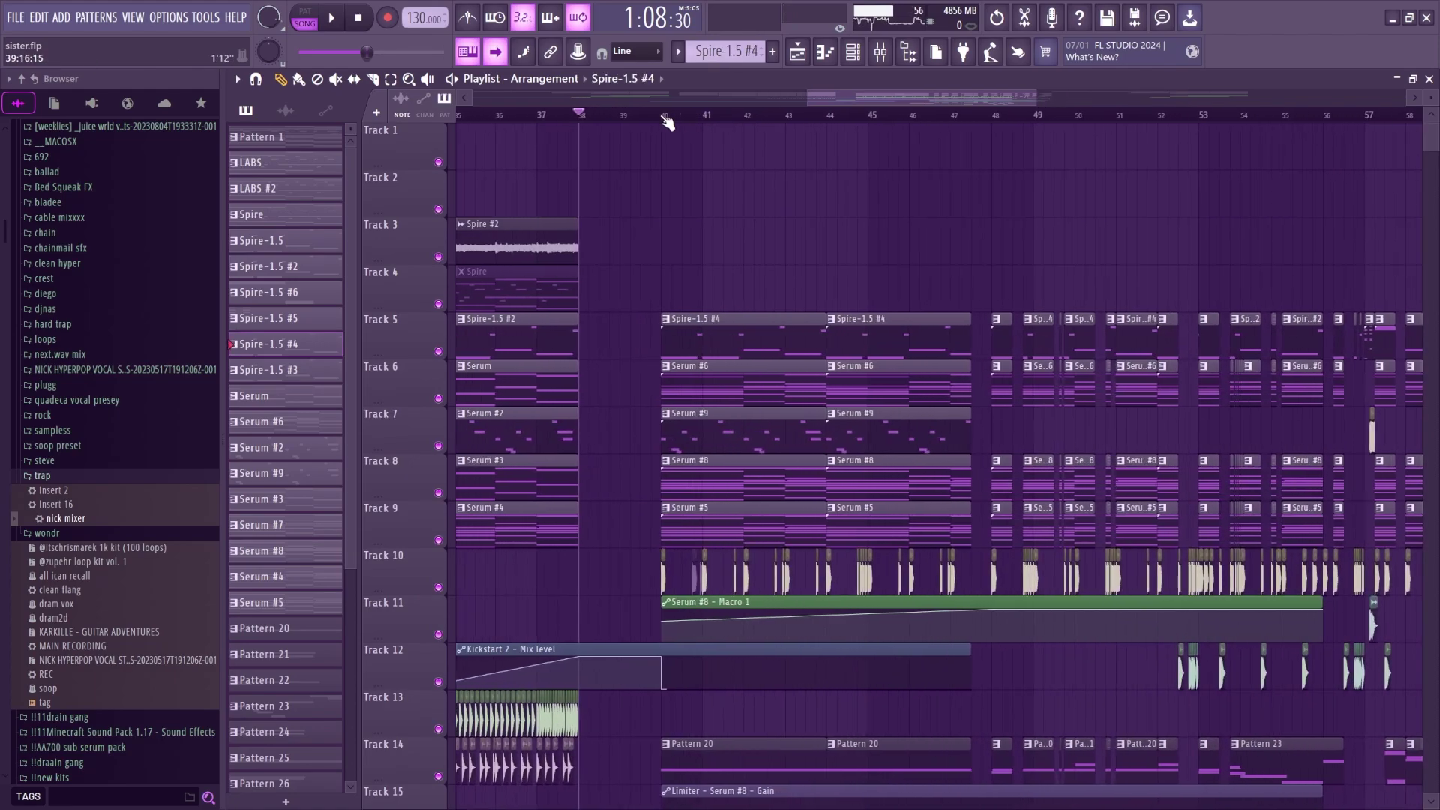
{"action": "scroll", "coordinate": [828, 299], "scroll_direction": "down", "scroll_amount": 2}
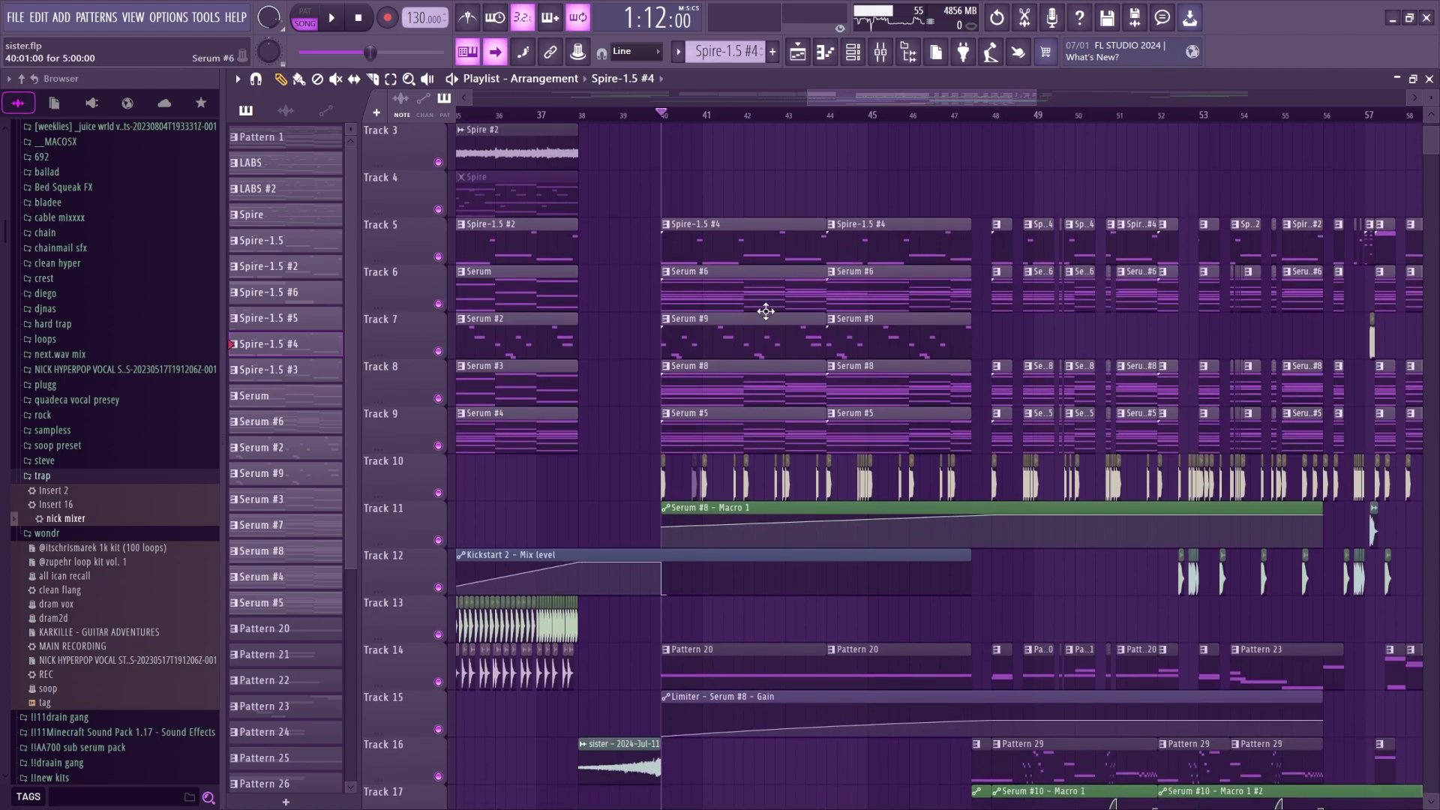
{"action": "right_click", "coordinate": [439, 493]}
{"action": "left_click_drag", "start_coordinate": [444, 449], "coordinate": [449, 261]}
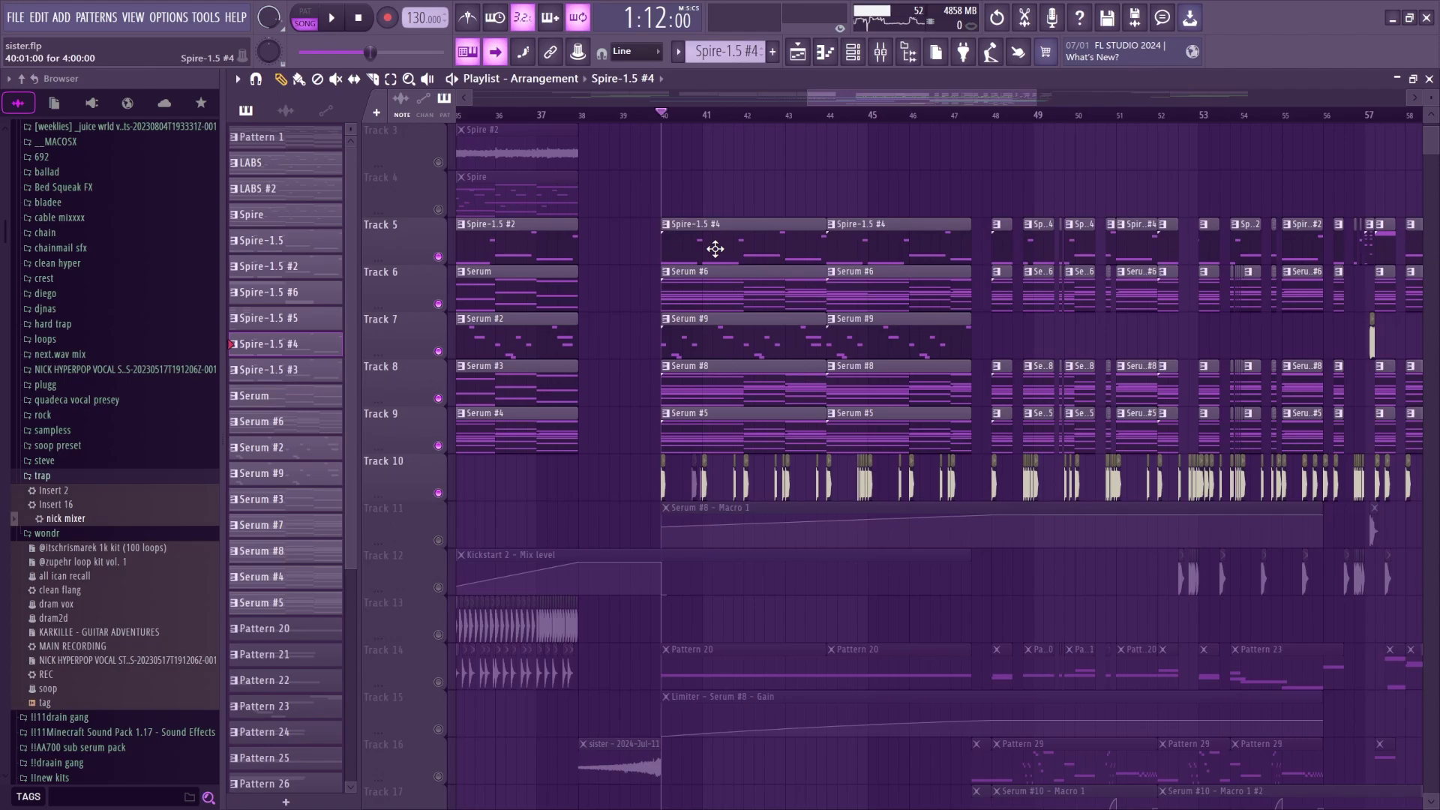
Unmute Track 12 and Track 15 as well, and play back the section from bar 40.
{"action": "left_click", "coordinate": [439, 588]}
{"action": "scroll", "coordinate": [443, 590], "scroll_direction": "down", "scroll_amount": 4}
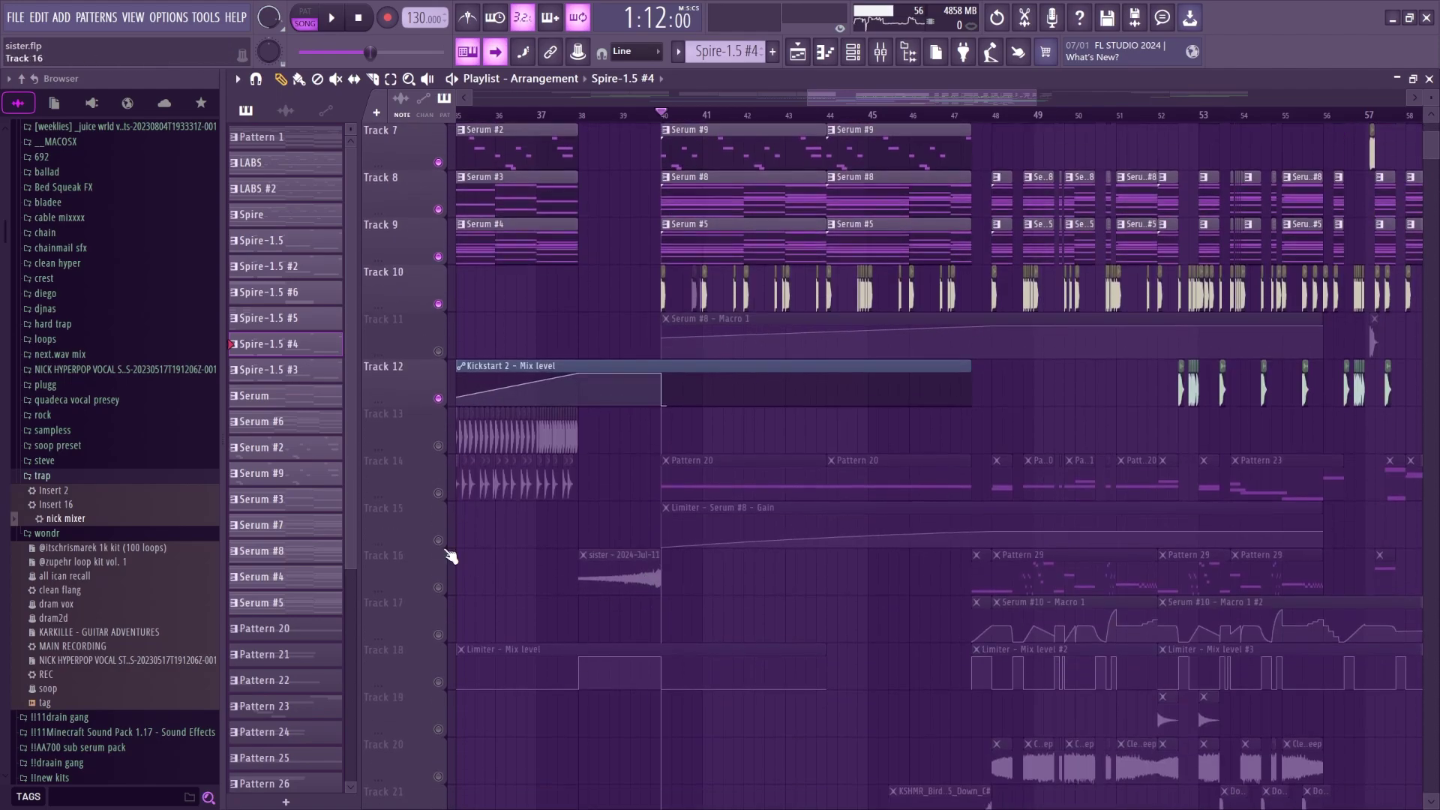
{"action": "left_click", "coordinate": [439, 534]}
{"action": "scroll", "coordinate": [472, 569], "scroll_direction": "down", "scroll_amount": 3}
{"action": "scroll", "coordinate": [713, 342], "scroll_direction": "up", "scroll_amount": 9}
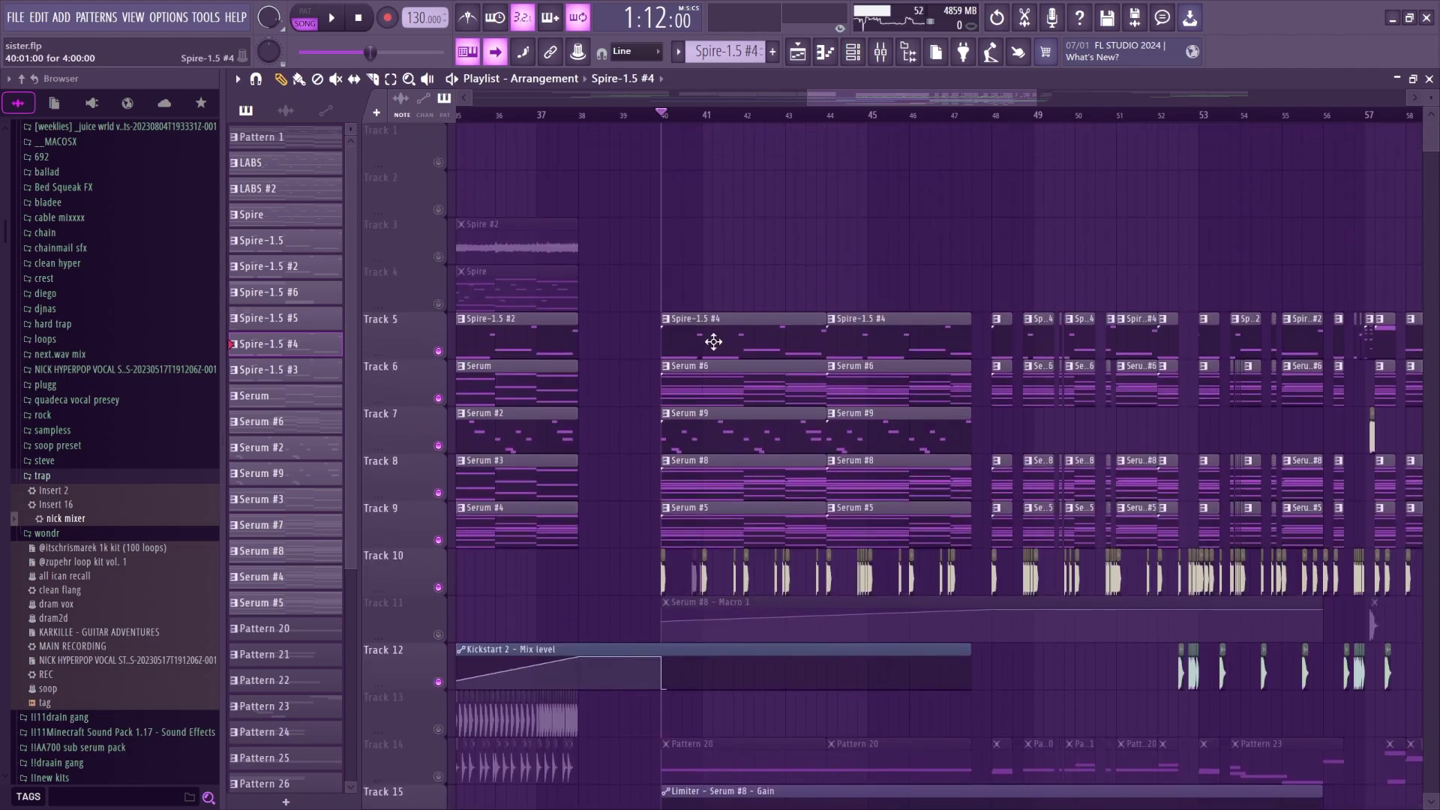
{"action": "key", "text": "space"}
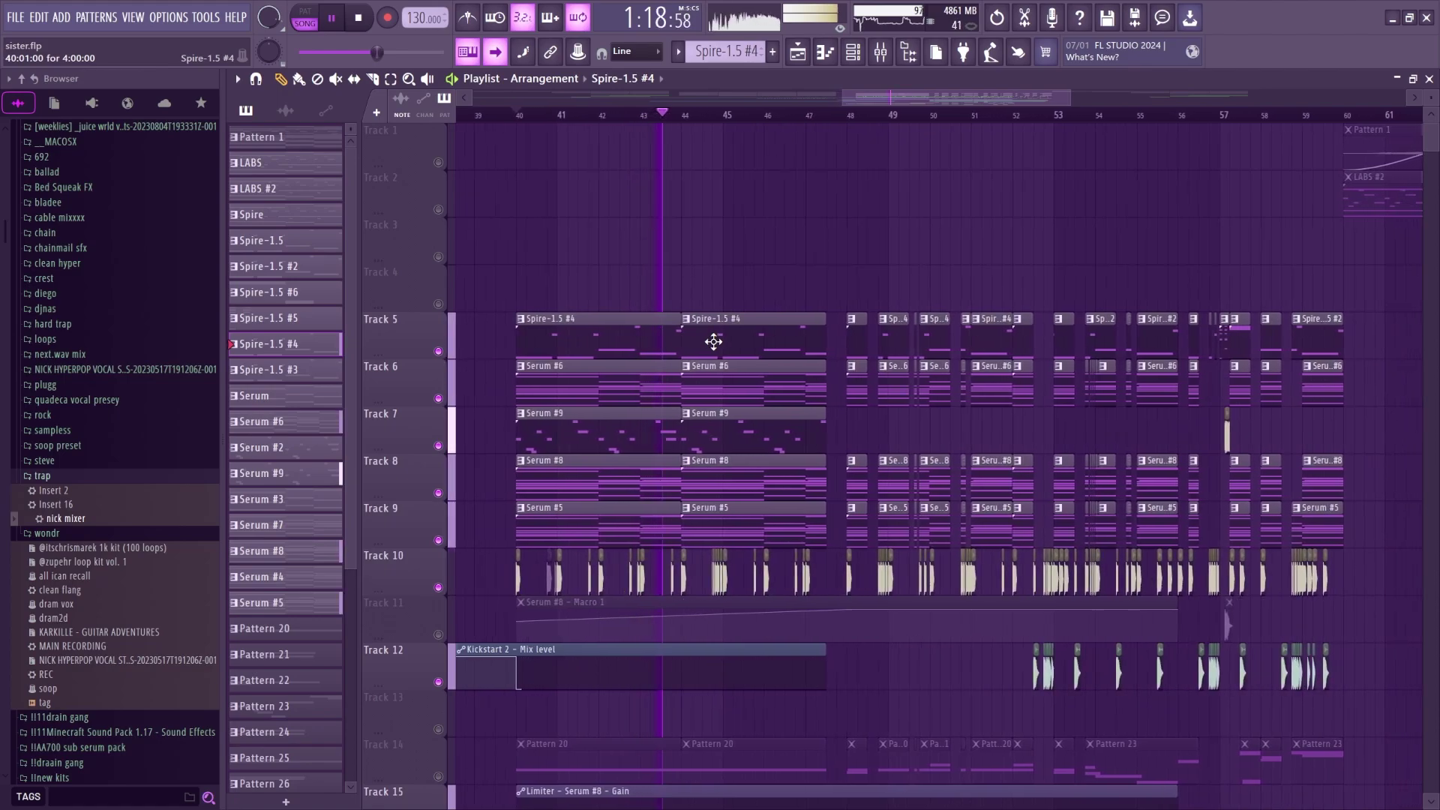
{"action": "key", "text": "space"}
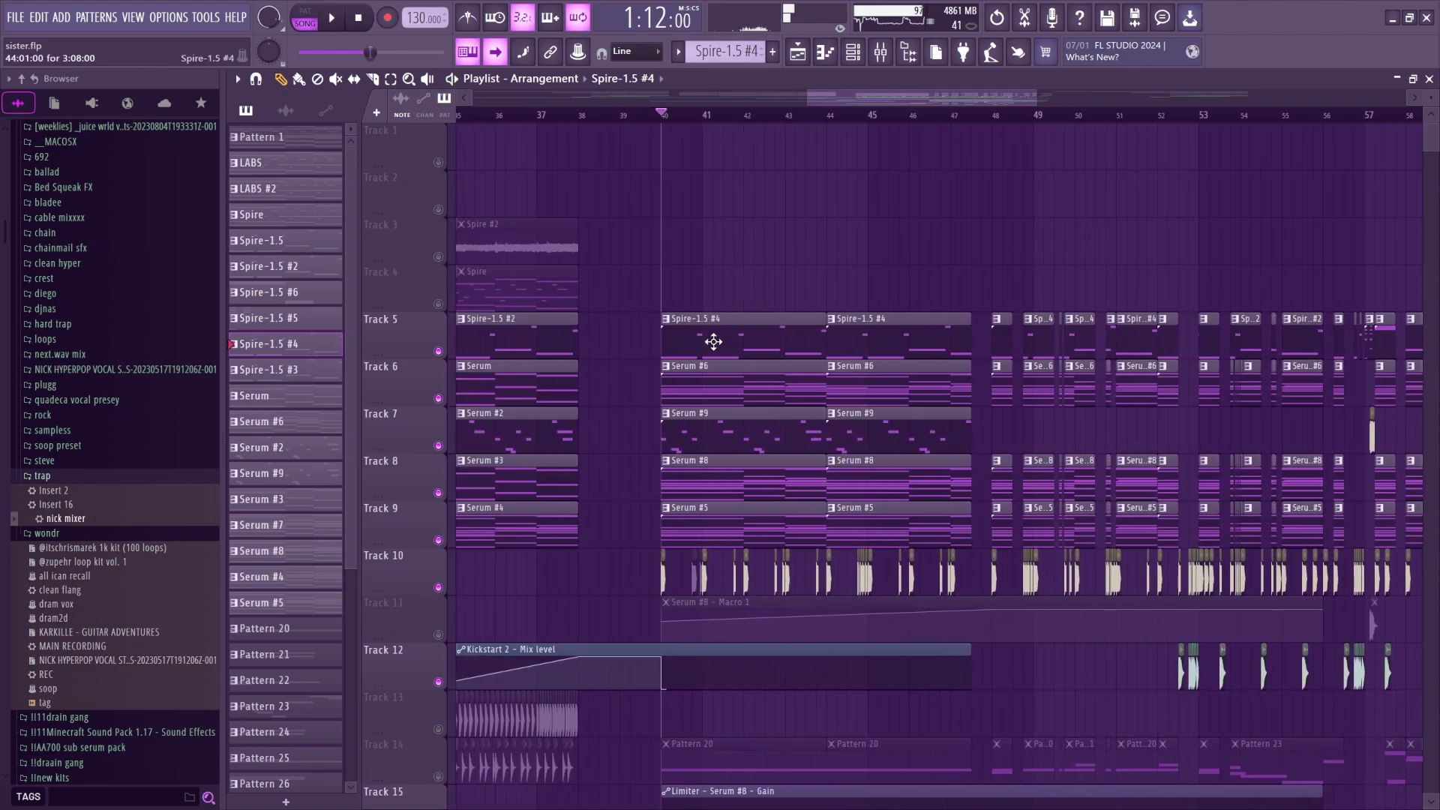
Open the UMRU_kick_edm clip's settings and examine how the kick and Serum mixer tracks are routed.
{"action": "double_click", "coordinate": [662, 583]}
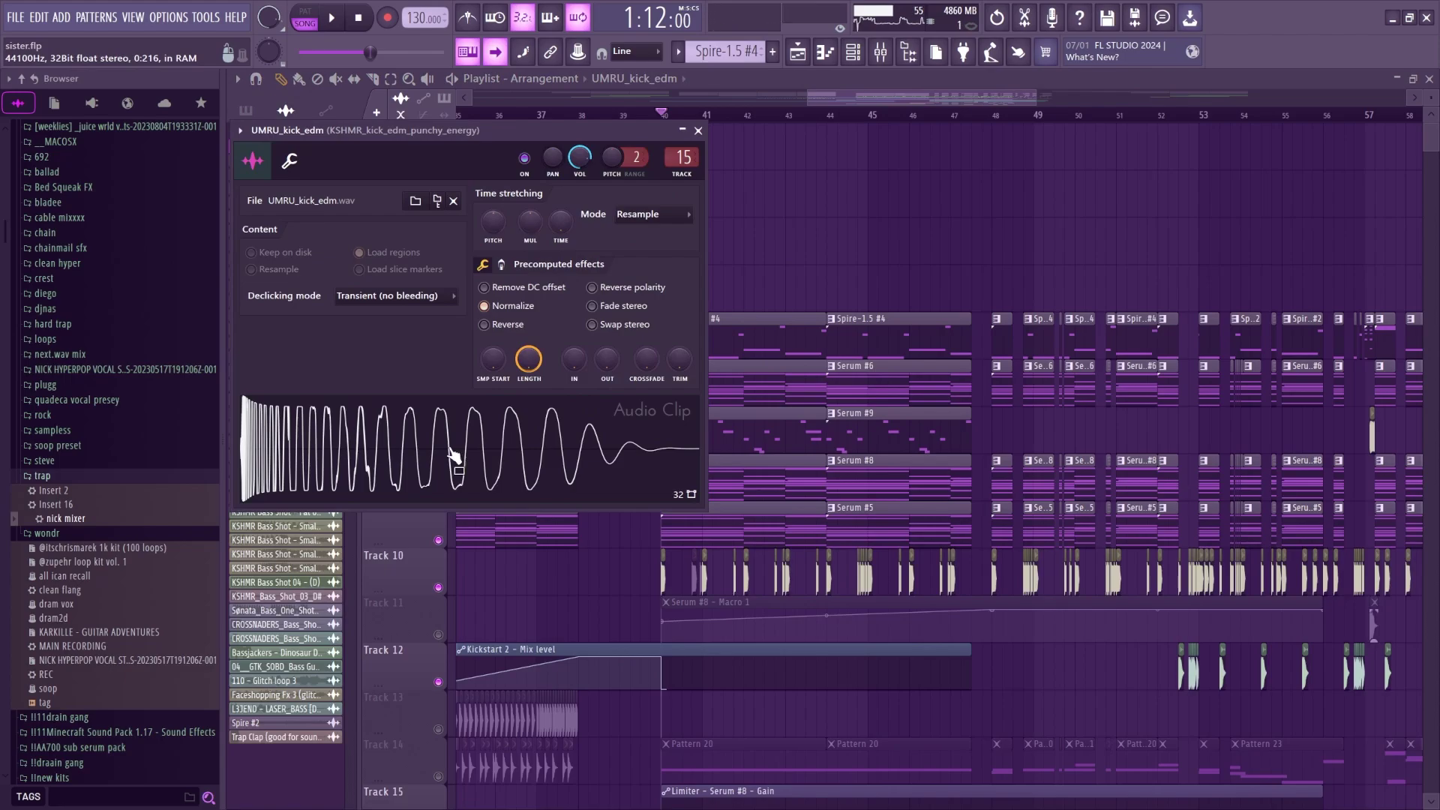
{"action": "key", "text": "F9"}
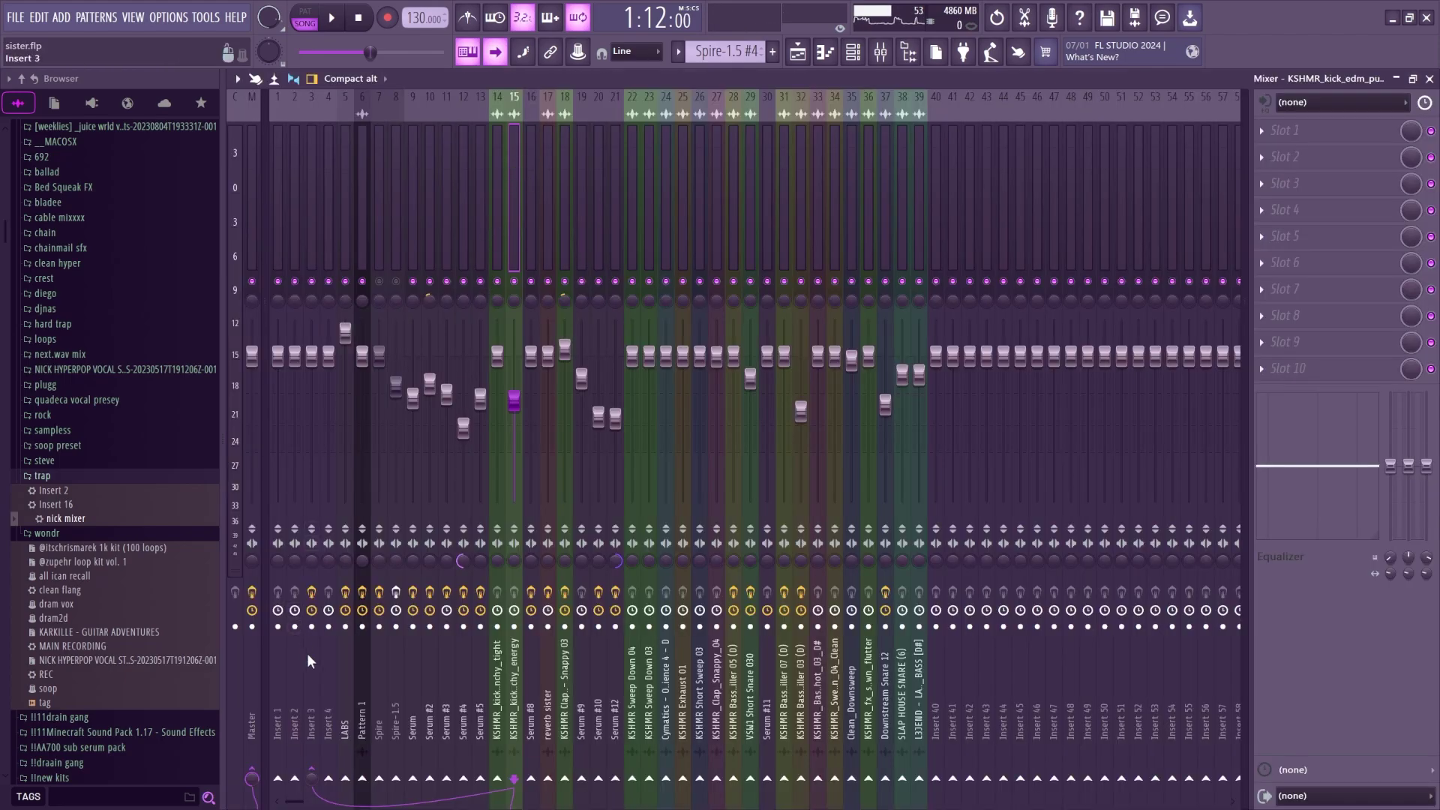
{"action": "left_click", "coordinate": [313, 172]}
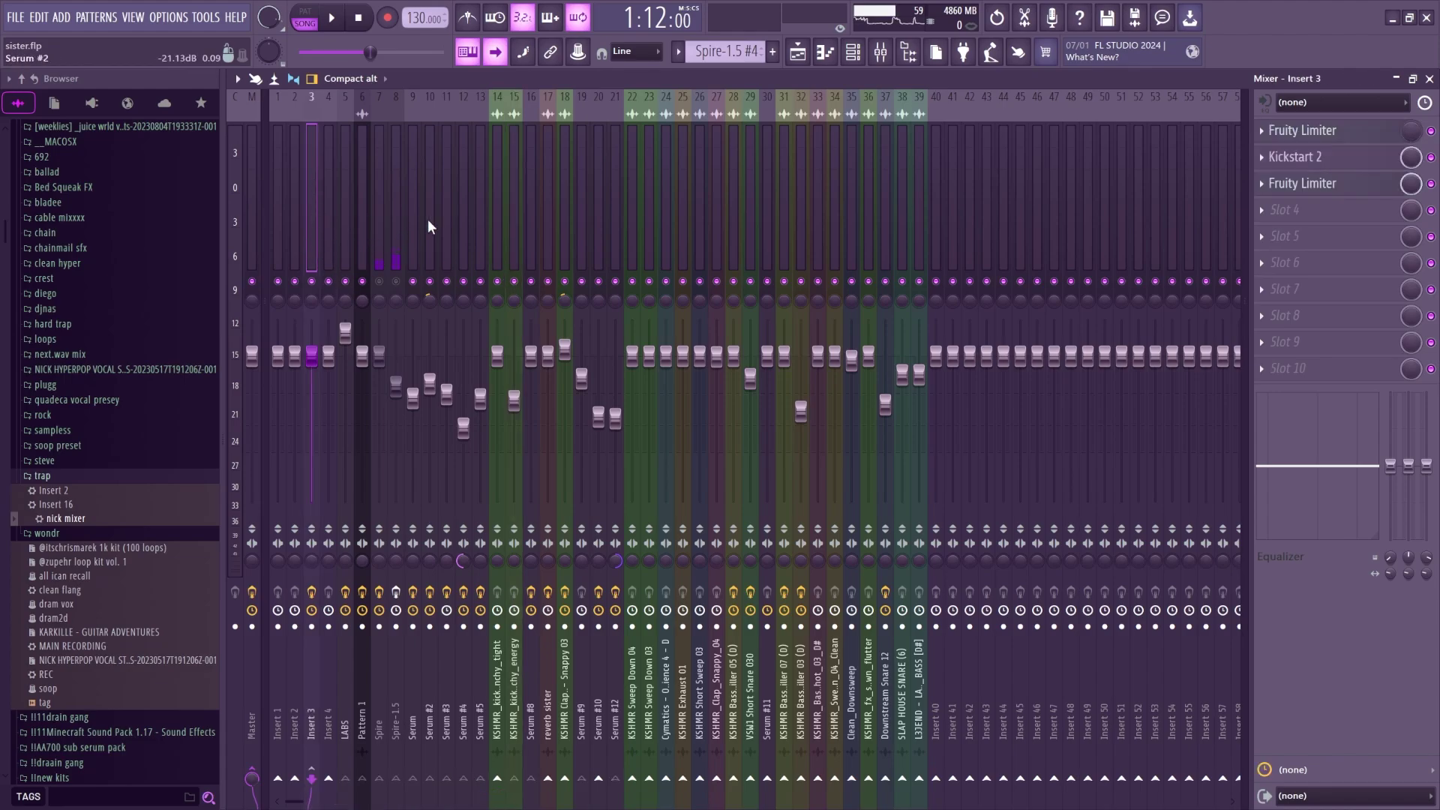
{"action": "mouse_move", "coordinate": [413, 212]}
{"action": "left_mouse_down"}
{"action": "mouse_move", "coordinate": [479, 205]}
{"action": "mouse_move", "coordinate": [415, 196]}
{"action": "mouse_move", "coordinate": [481, 200]}
{"action": "mouse_move", "coordinate": [414, 188]}
{"action": "left_mouse_up"}
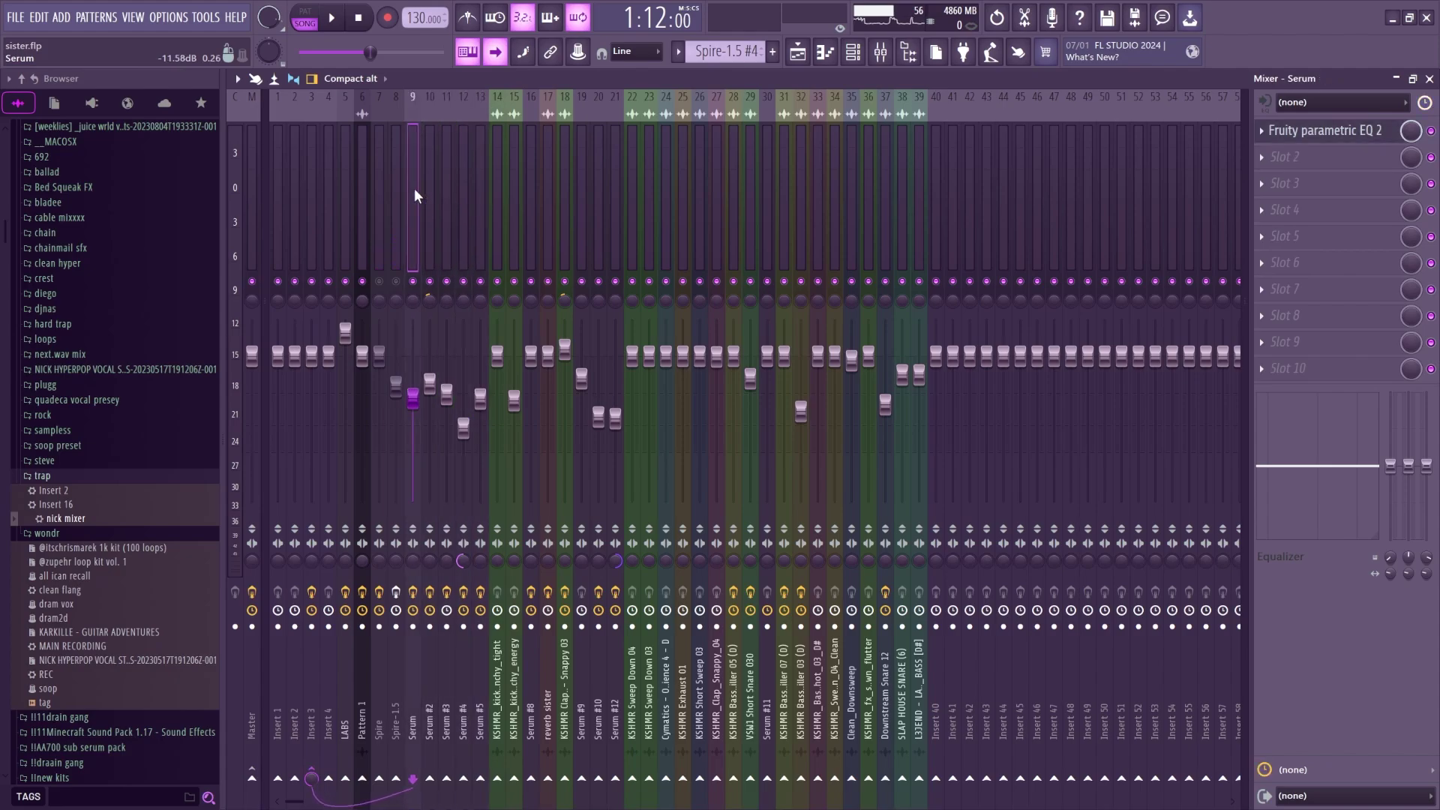
Open the second Fruity Limiter on mixer Insert 3 and review its compressor knobs and sidechain source options.
{"action": "left_click", "coordinate": [318, 169]}
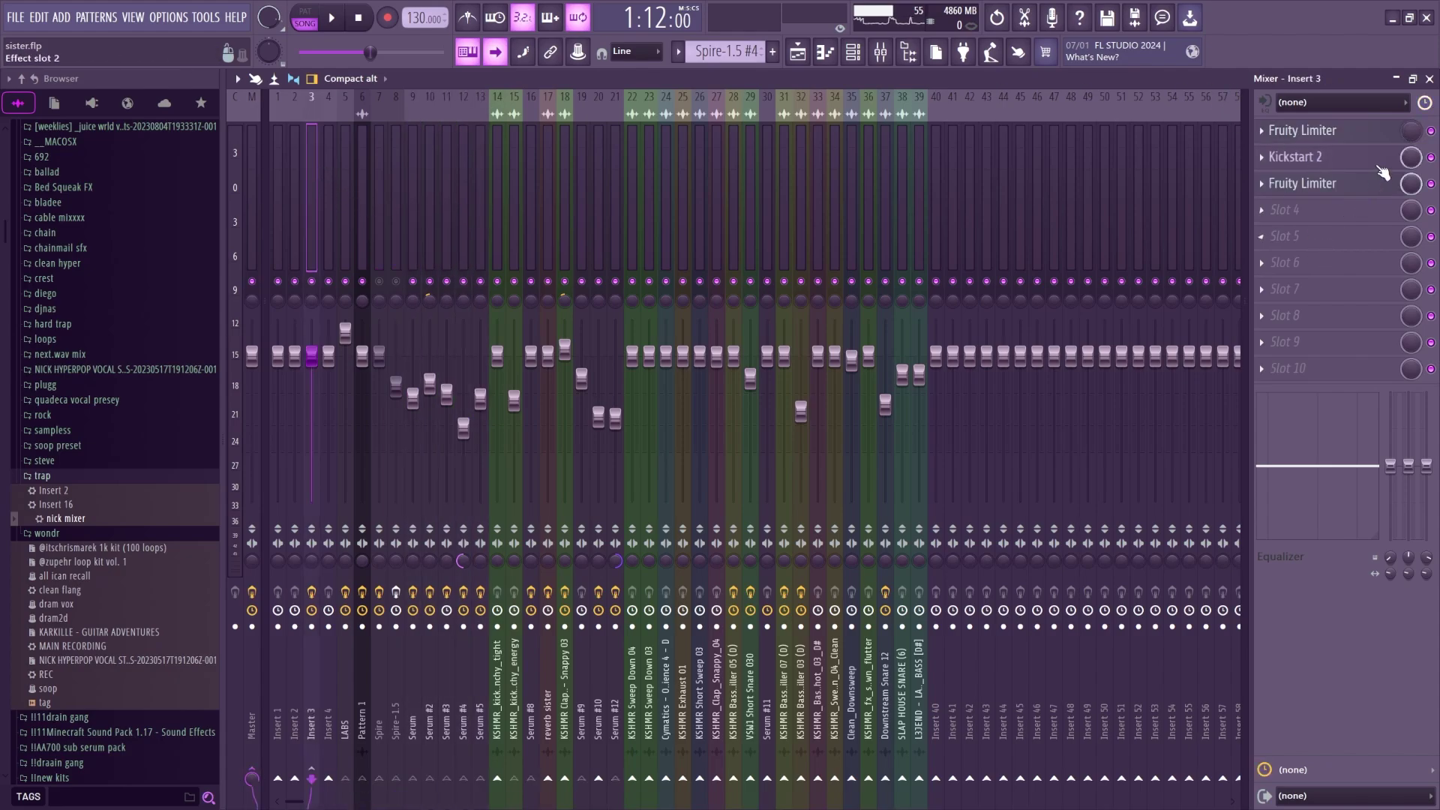
{"action": "left_click", "coordinate": [1327, 183]}
{"action": "left_click", "coordinate": [425, 426]}
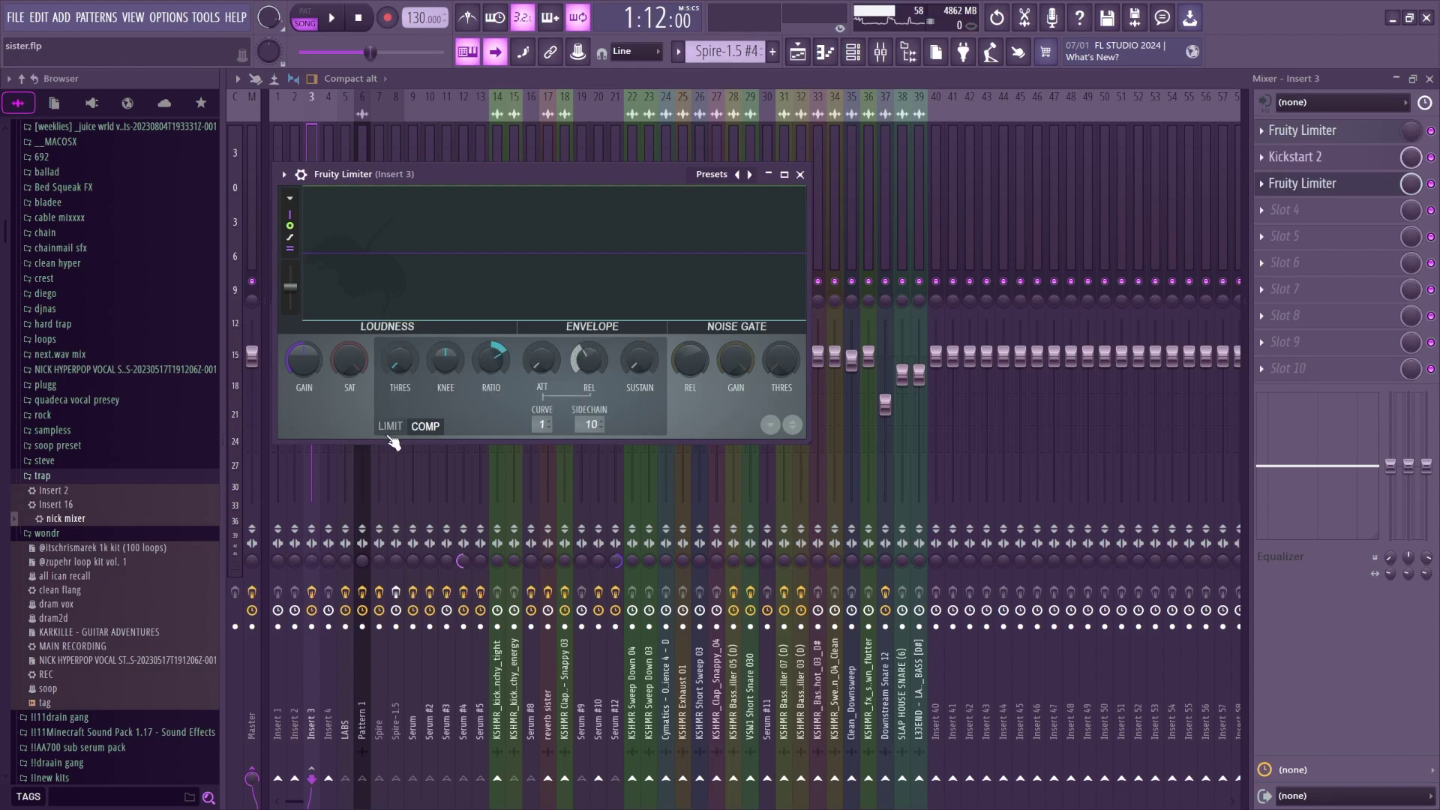
{"action": "left_click", "coordinate": [591, 425]}
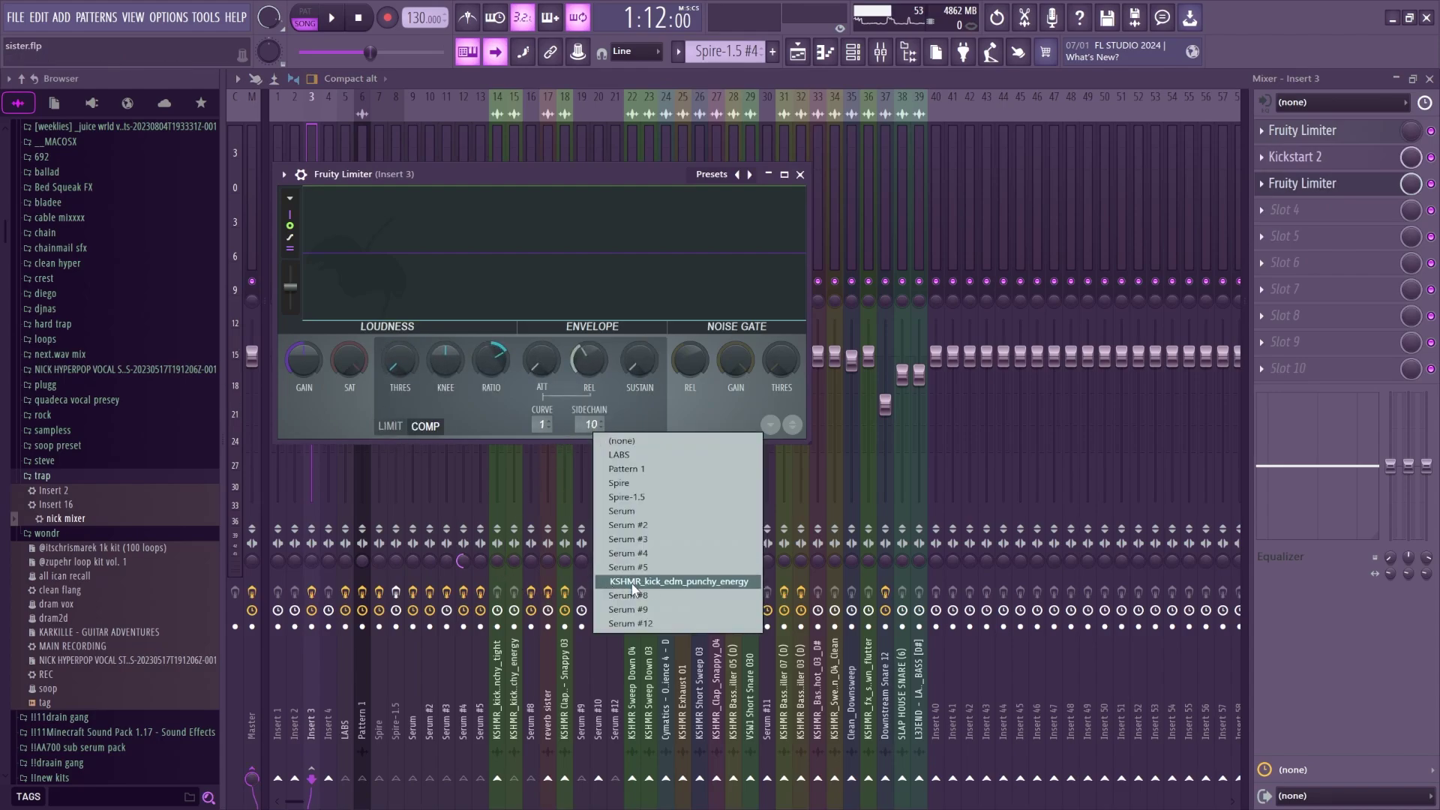
{"action": "left_click", "coordinate": [480, 408]}
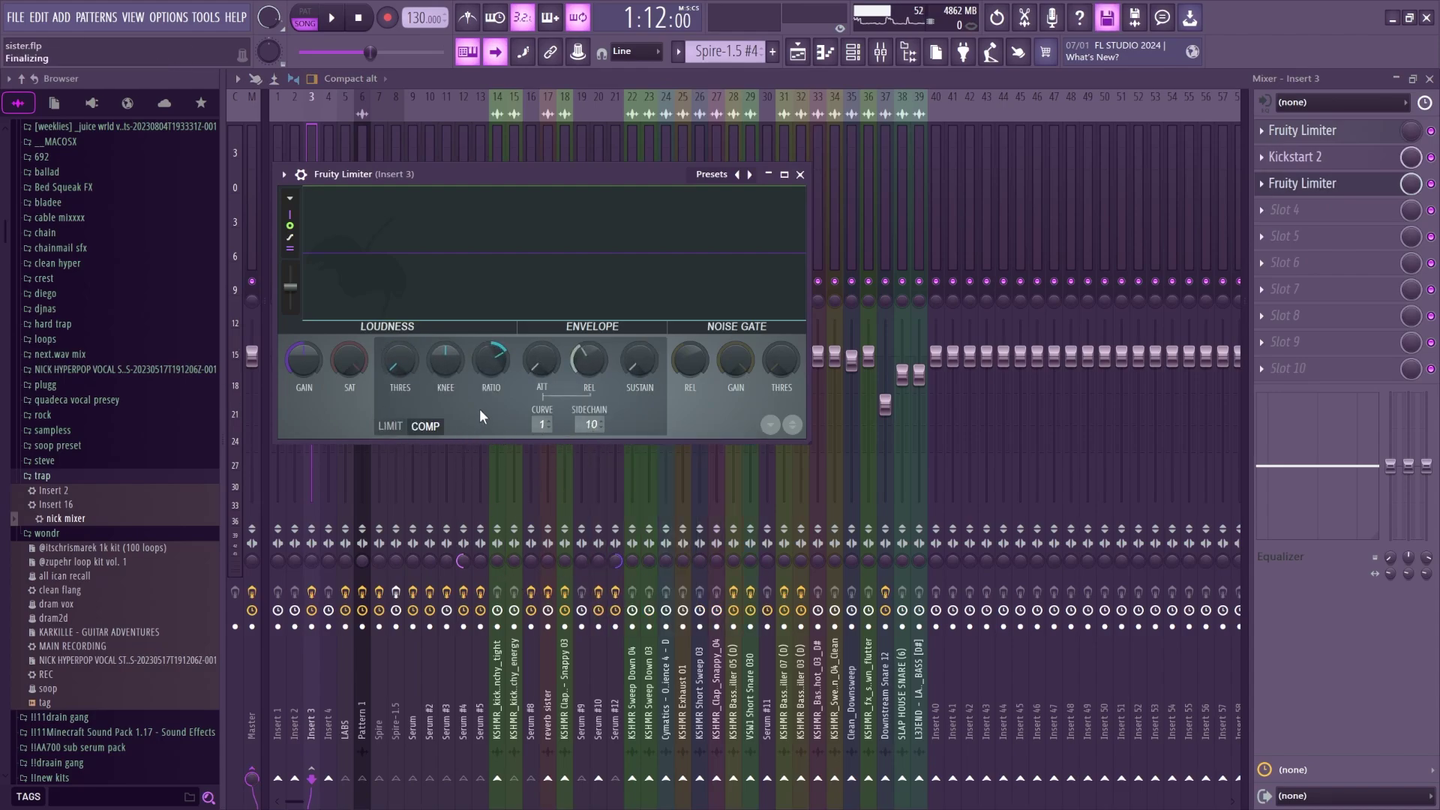
{"action": "left_click_drag", "start_coordinate": [398, 357], "coordinate": [398, 355]}
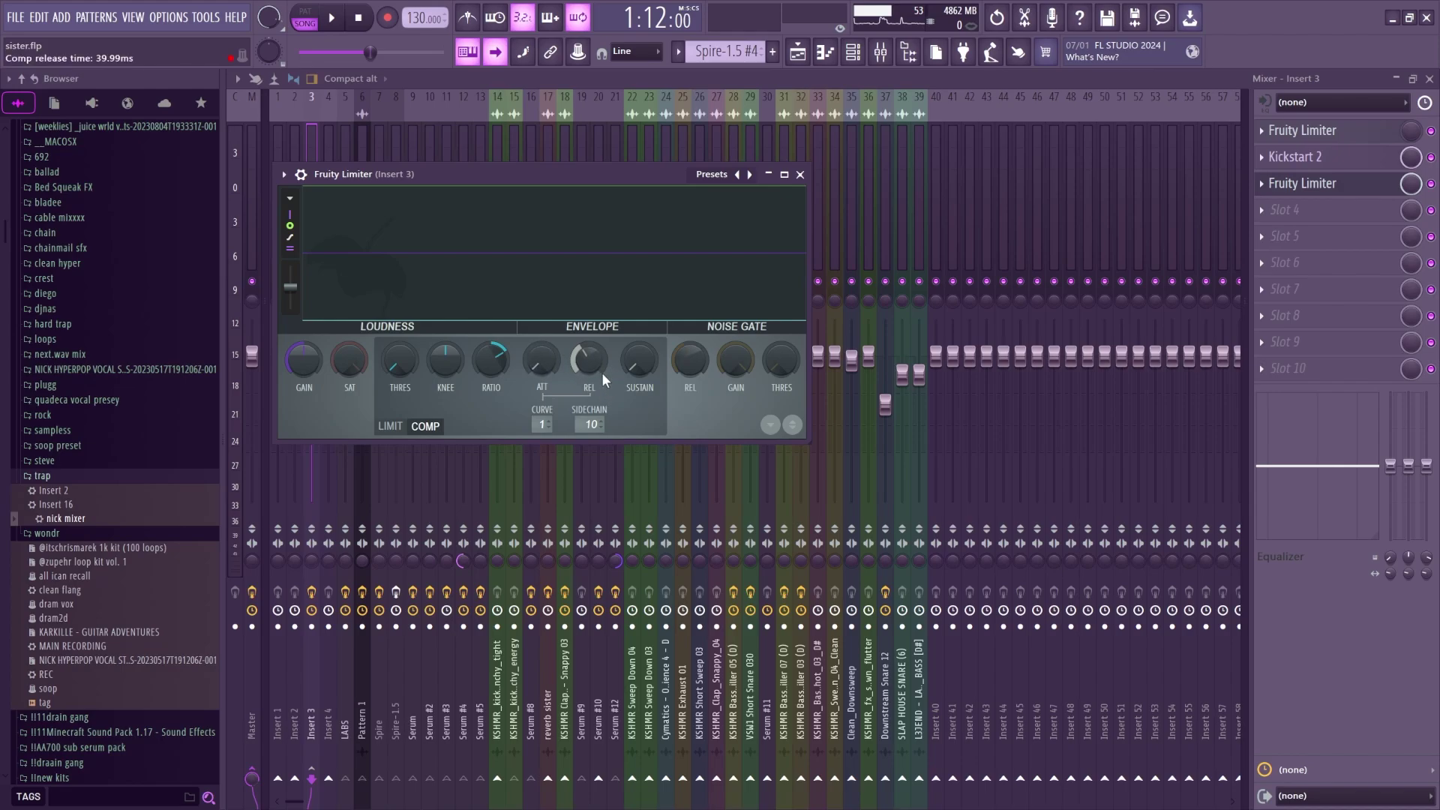
Play the section to watch the limiter's sidechain compression, close the limiter, and return to the playlist.
{"action": "left_click", "coordinate": [335, 21]}
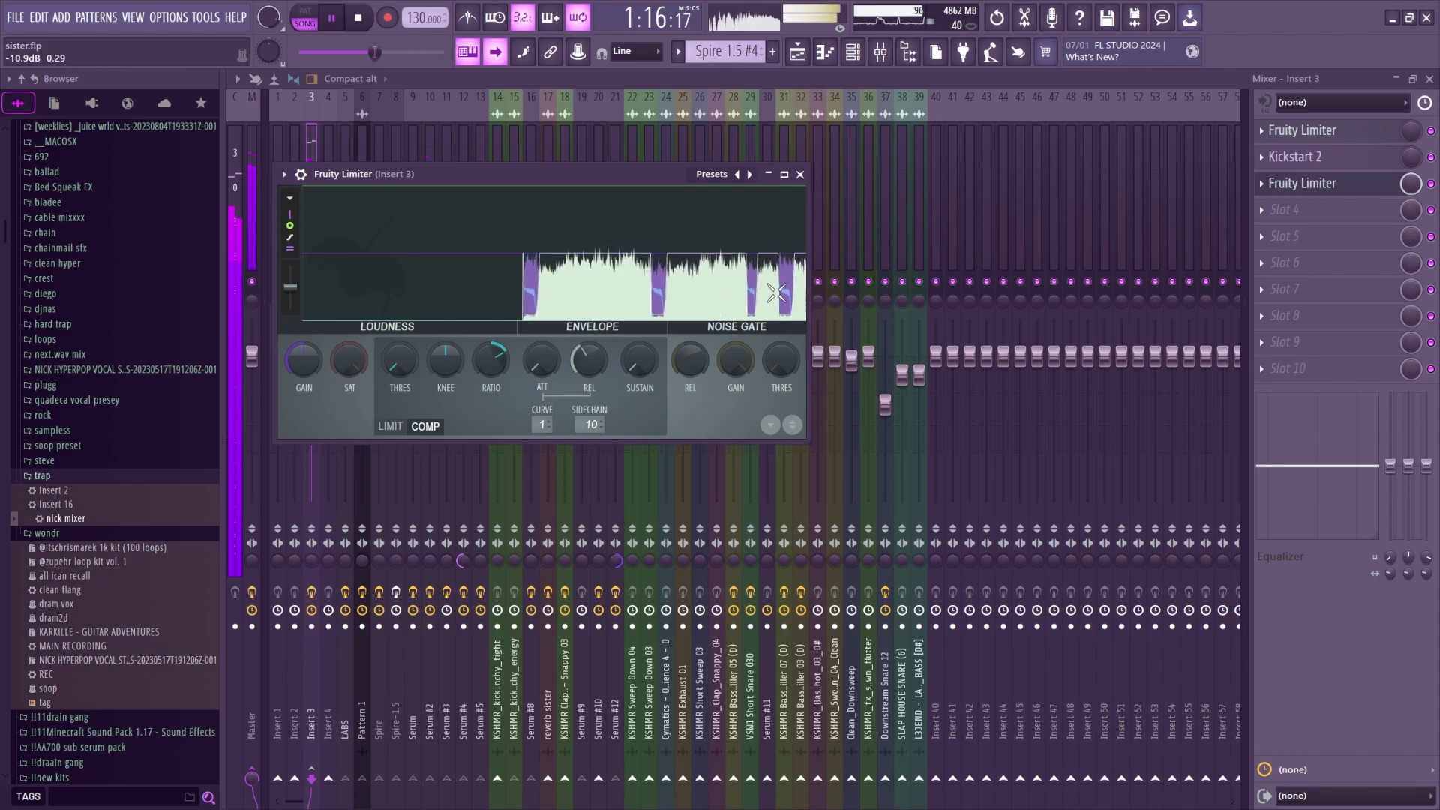
{"action": "key", "text": "space"}
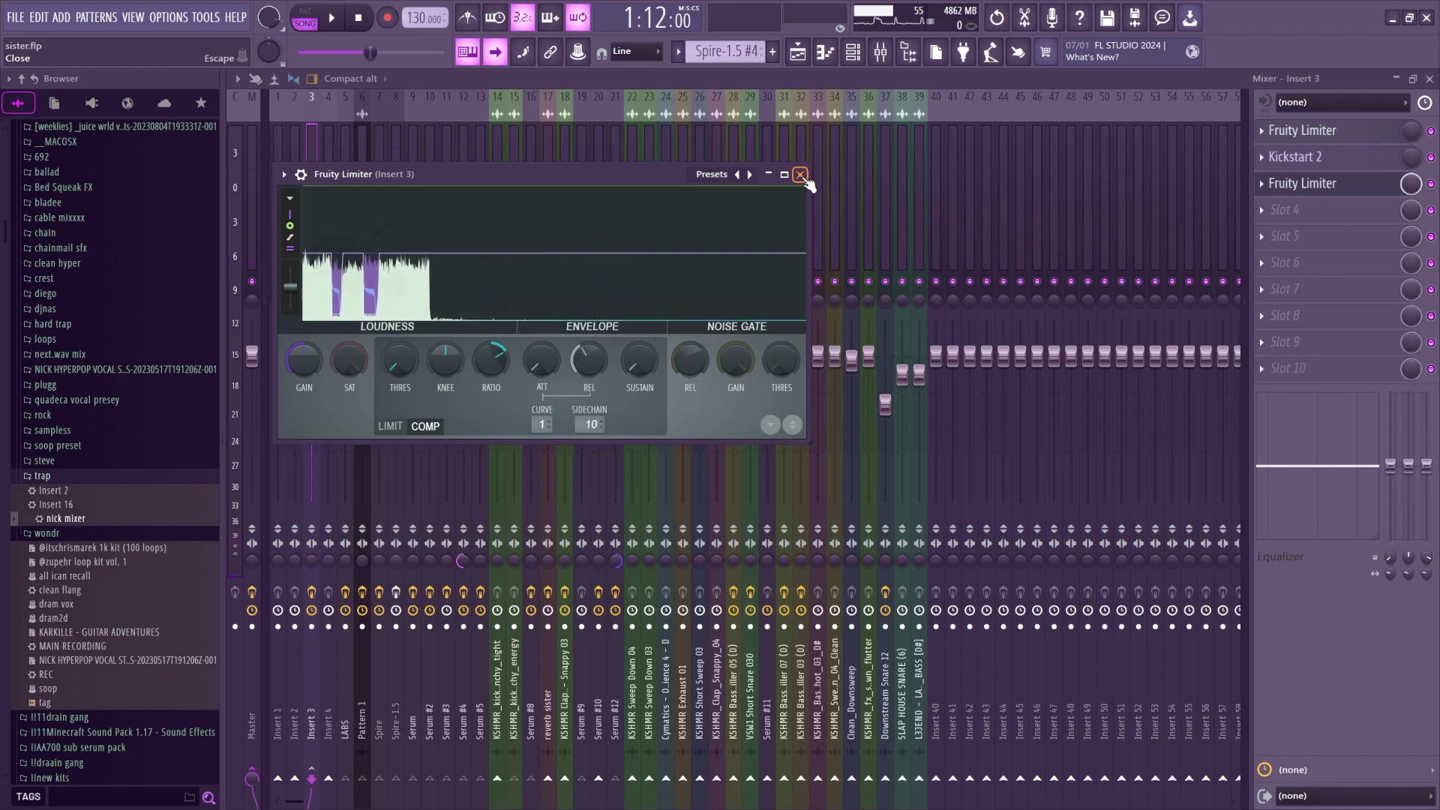
{"action": "left_click", "coordinate": [800, 174]}
{"action": "left_click", "coordinate": [797, 54]}
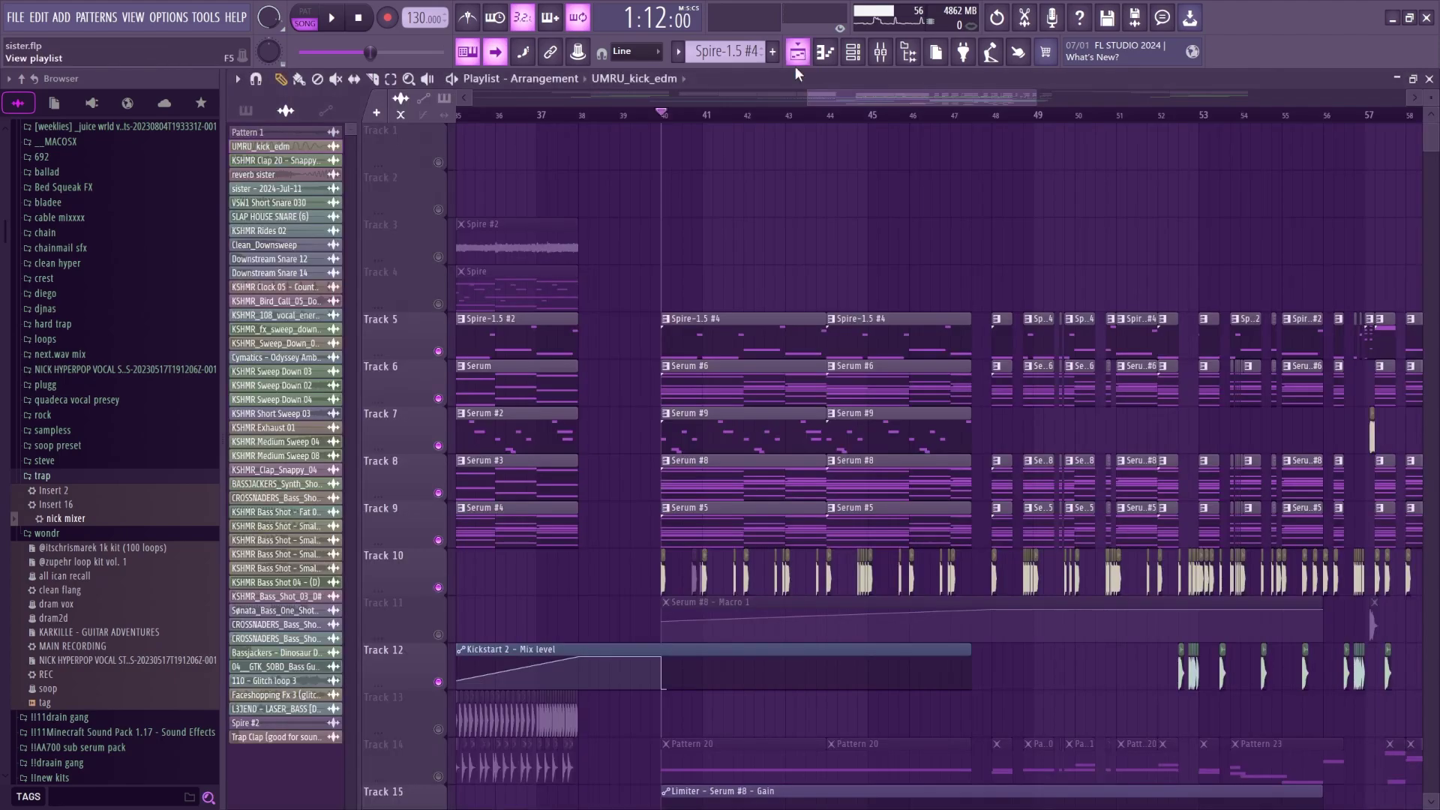
Inspect the Serum #5 synth's oscillator and effects settings and its Fruity parametric EQ 2 curve in the mixer.
{"action": "left_click", "coordinate": [854, 54]}
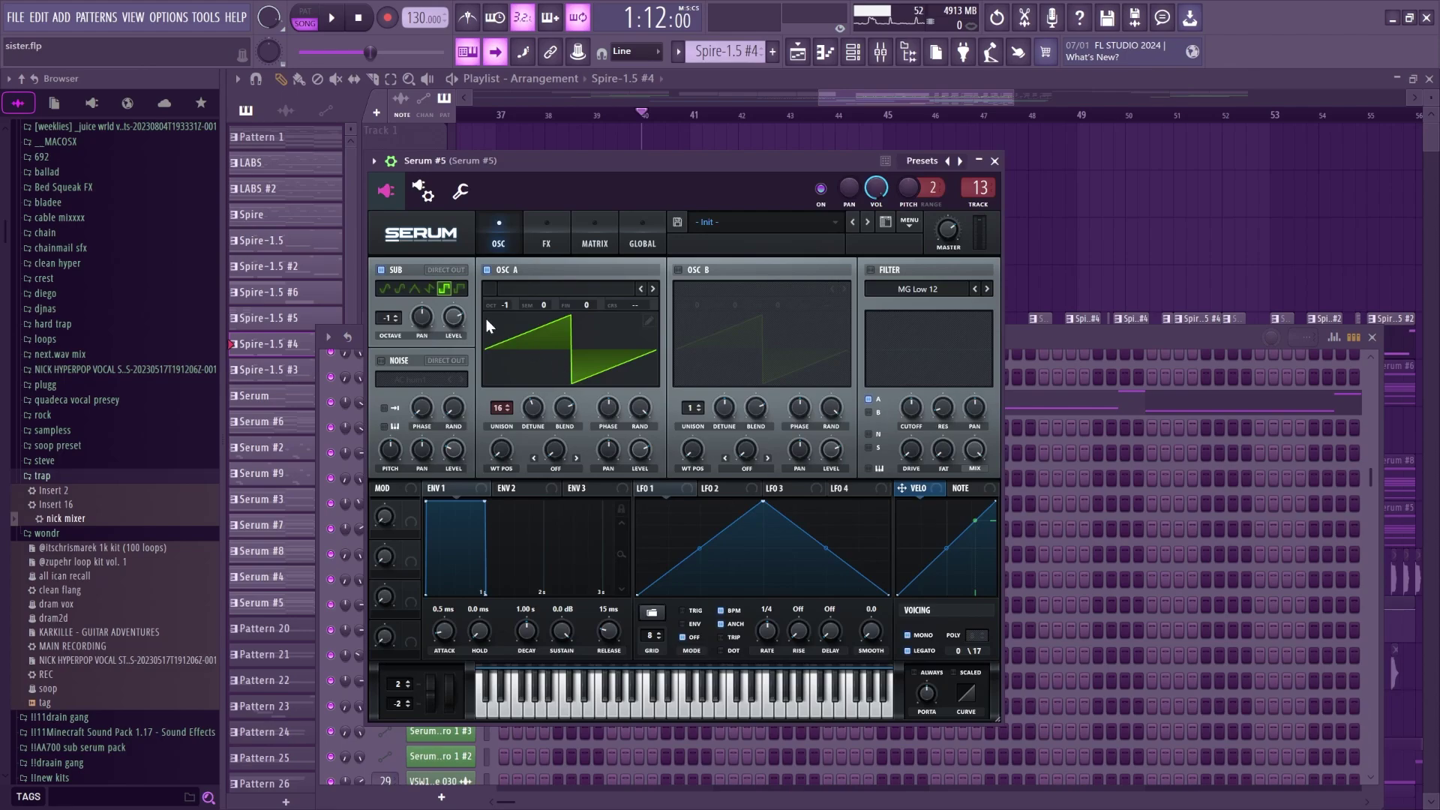
{"action": "left_click", "coordinate": [546, 234]}
{"action": "left_click", "coordinate": [880, 51]}
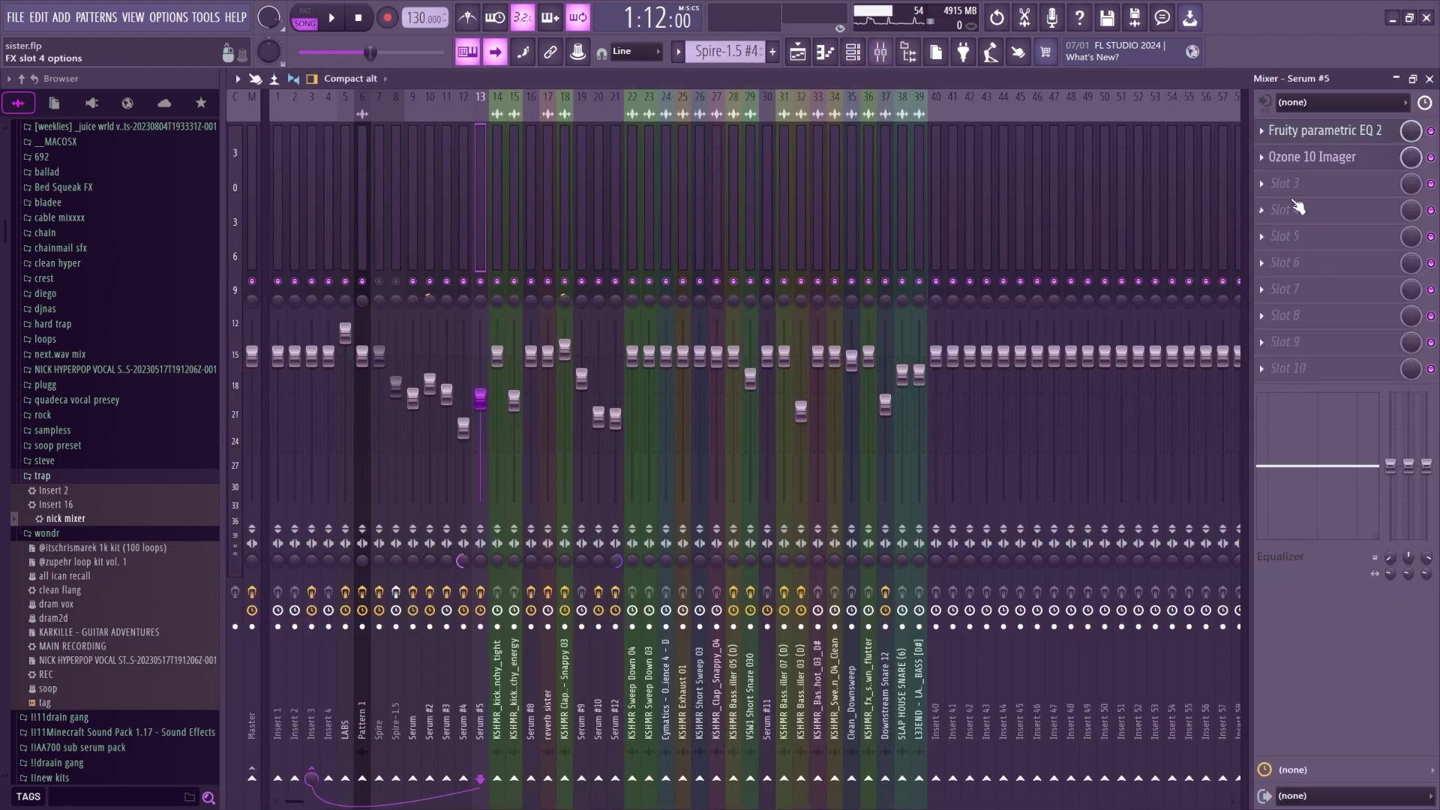
{"action": "left_click", "coordinate": [1323, 132]}
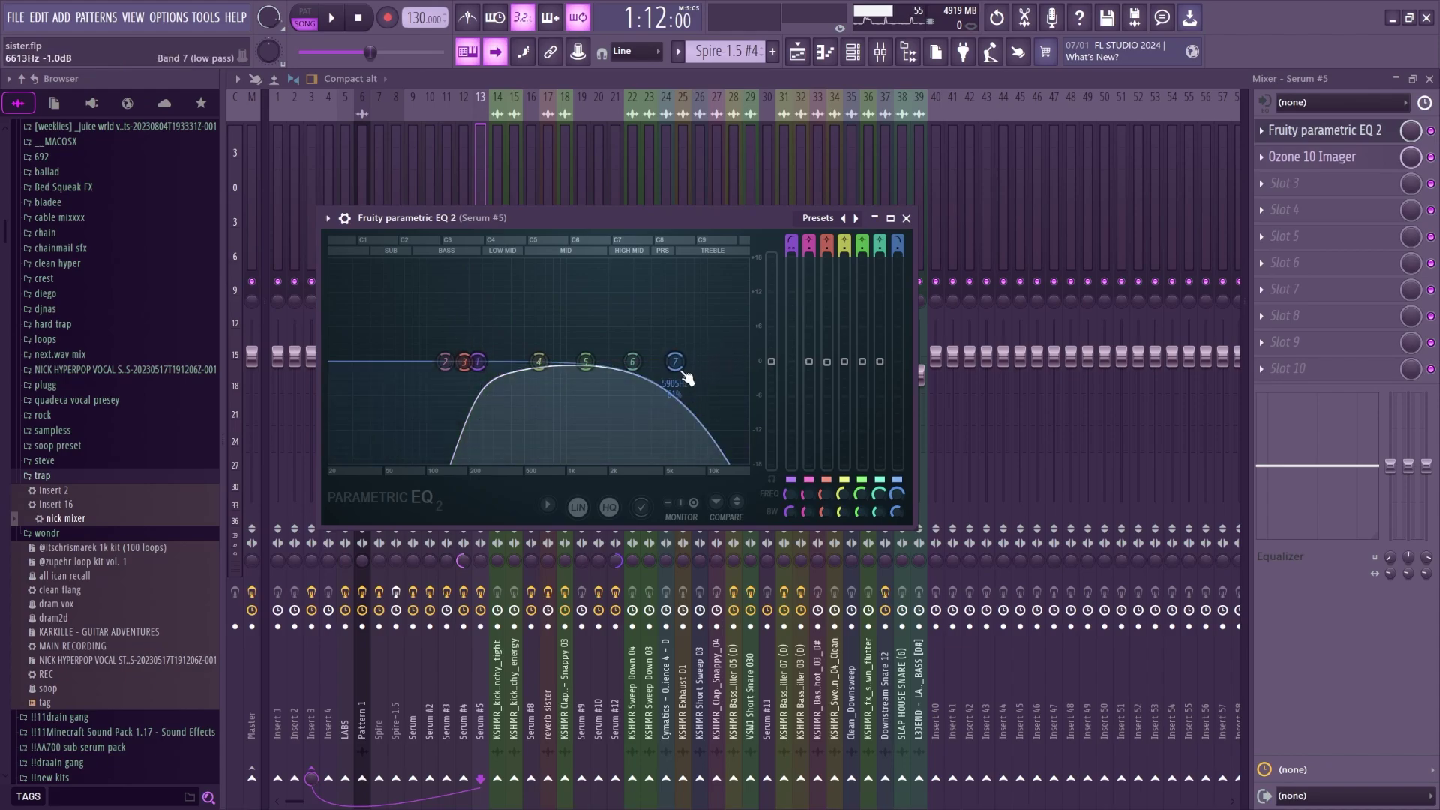
{"action": "left_click", "coordinate": [907, 218]}
Inspect the Serum #12 sub's oscillator and effects settings from the channel rack, and its effect chain in the mixer.
{"action": "key", "text": "F6"}
{"action": "scroll", "coordinate": [550, 487], "scroll_direction": "down", "scroll_amount": 12}
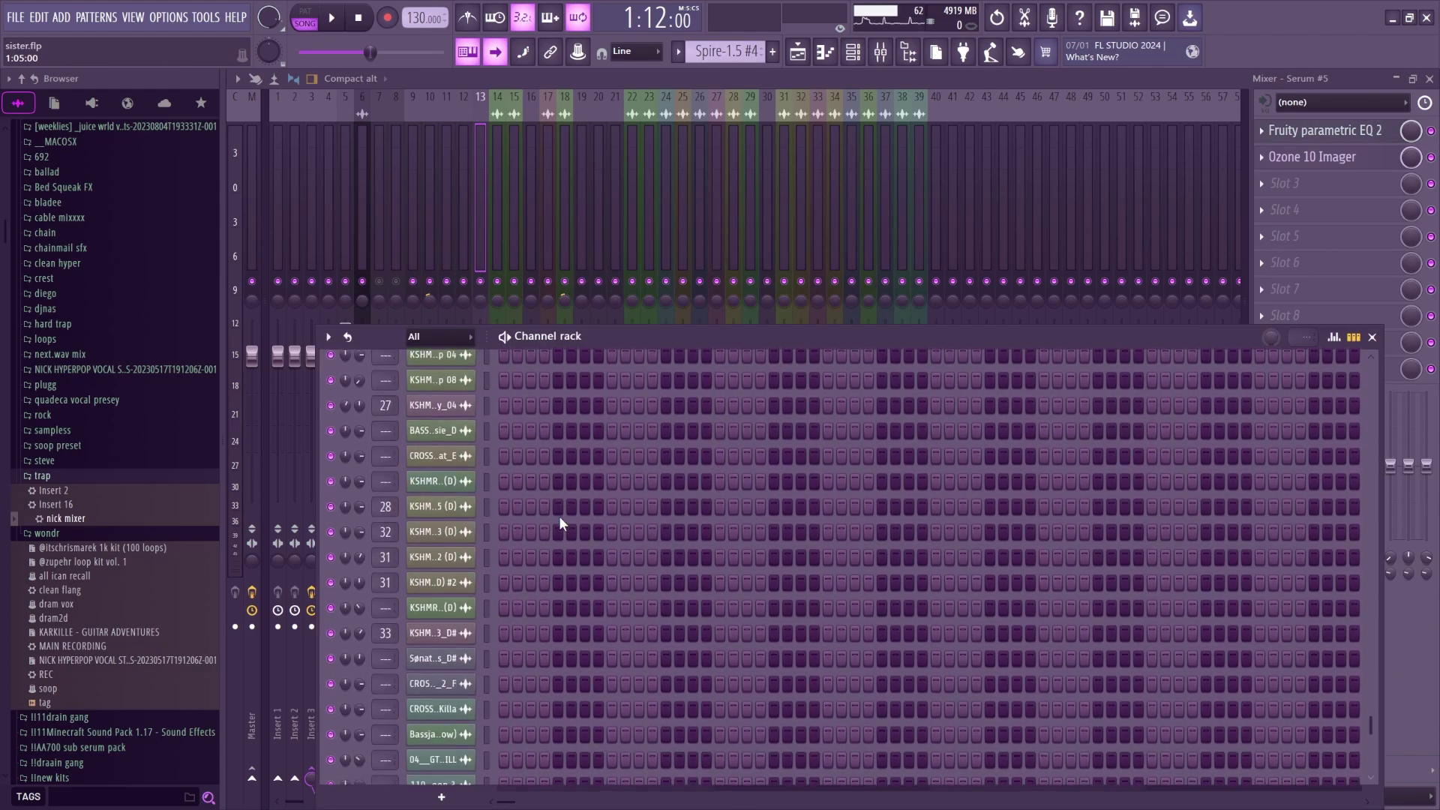
{"action": "scroll", "coordinate": [561, 517], "scroll_direction": "up", "scroll_amount": 4}
{"action": "left_click", "coordinate": [439, 403]}
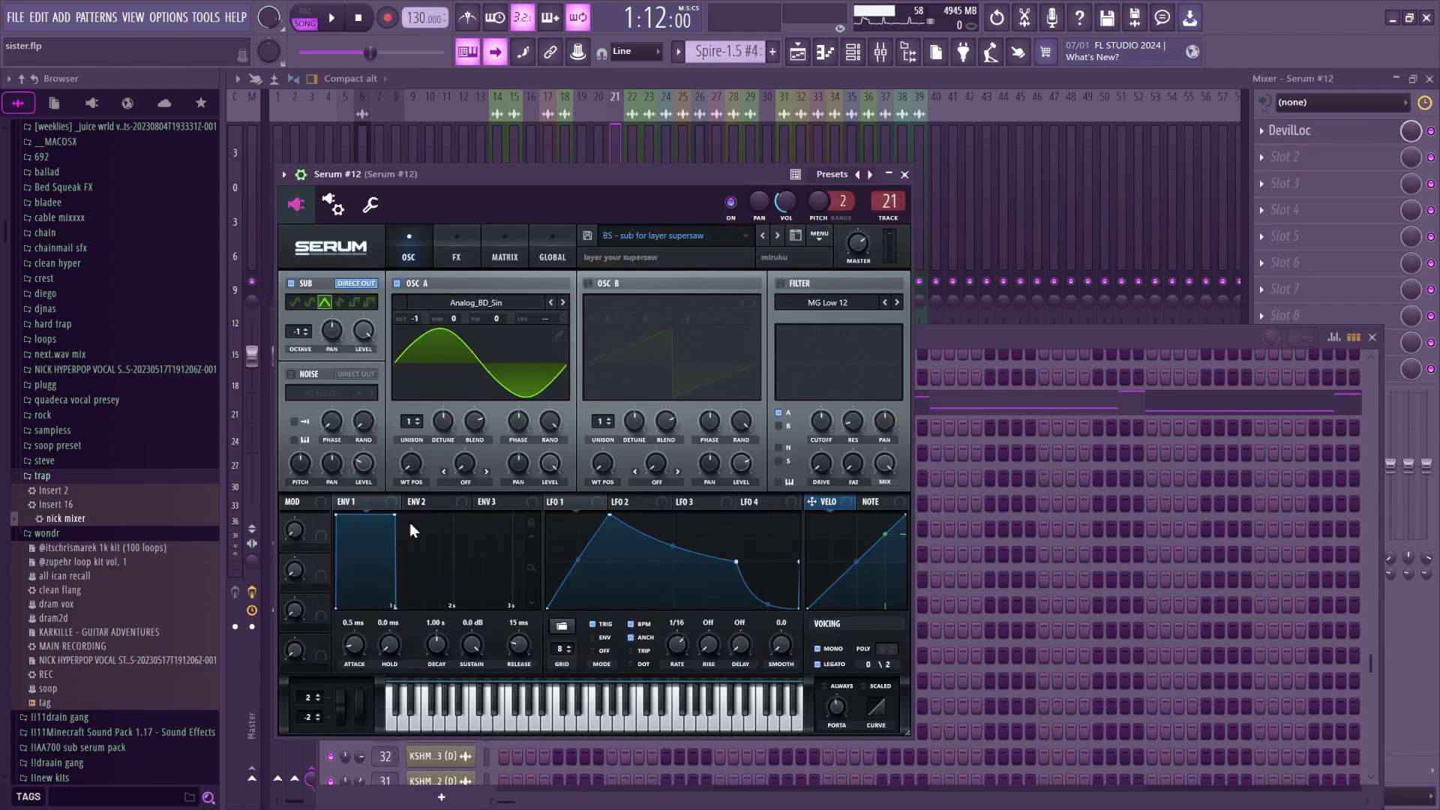
{"action": "left_click", "coordinate": [465, 252]}
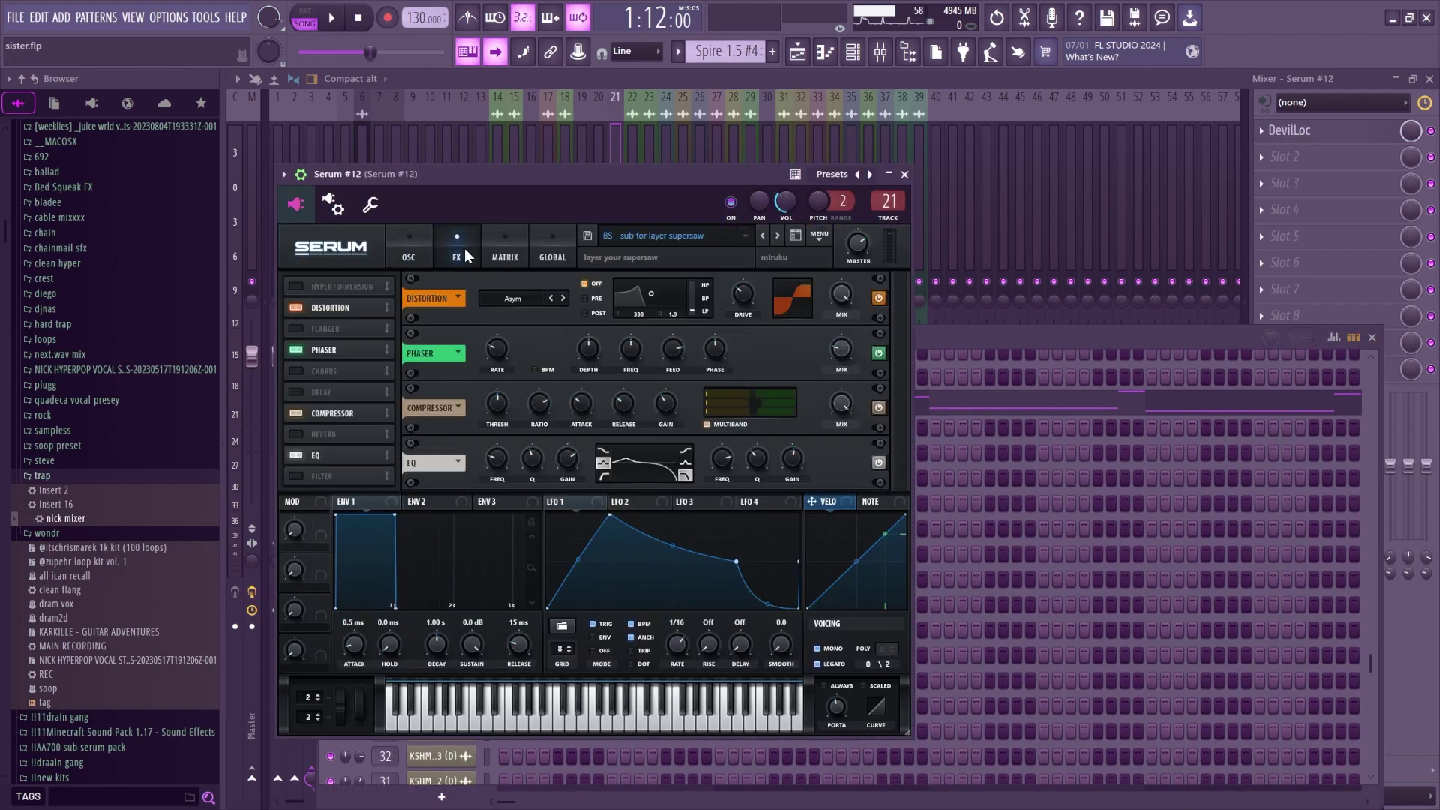
{"action": "left_click", "coordinate": [410, 255]}
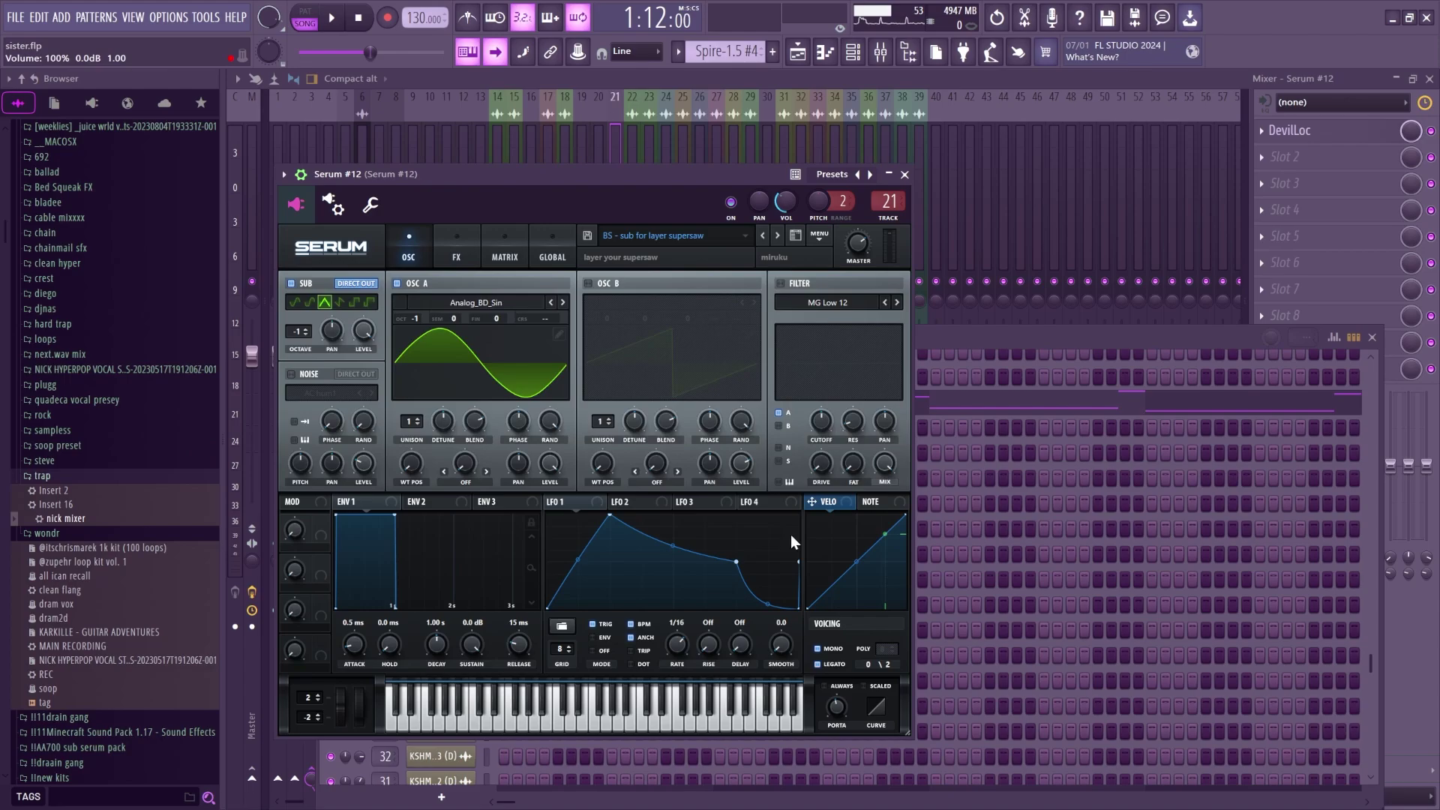
{"action": "key", "text": "F9"}
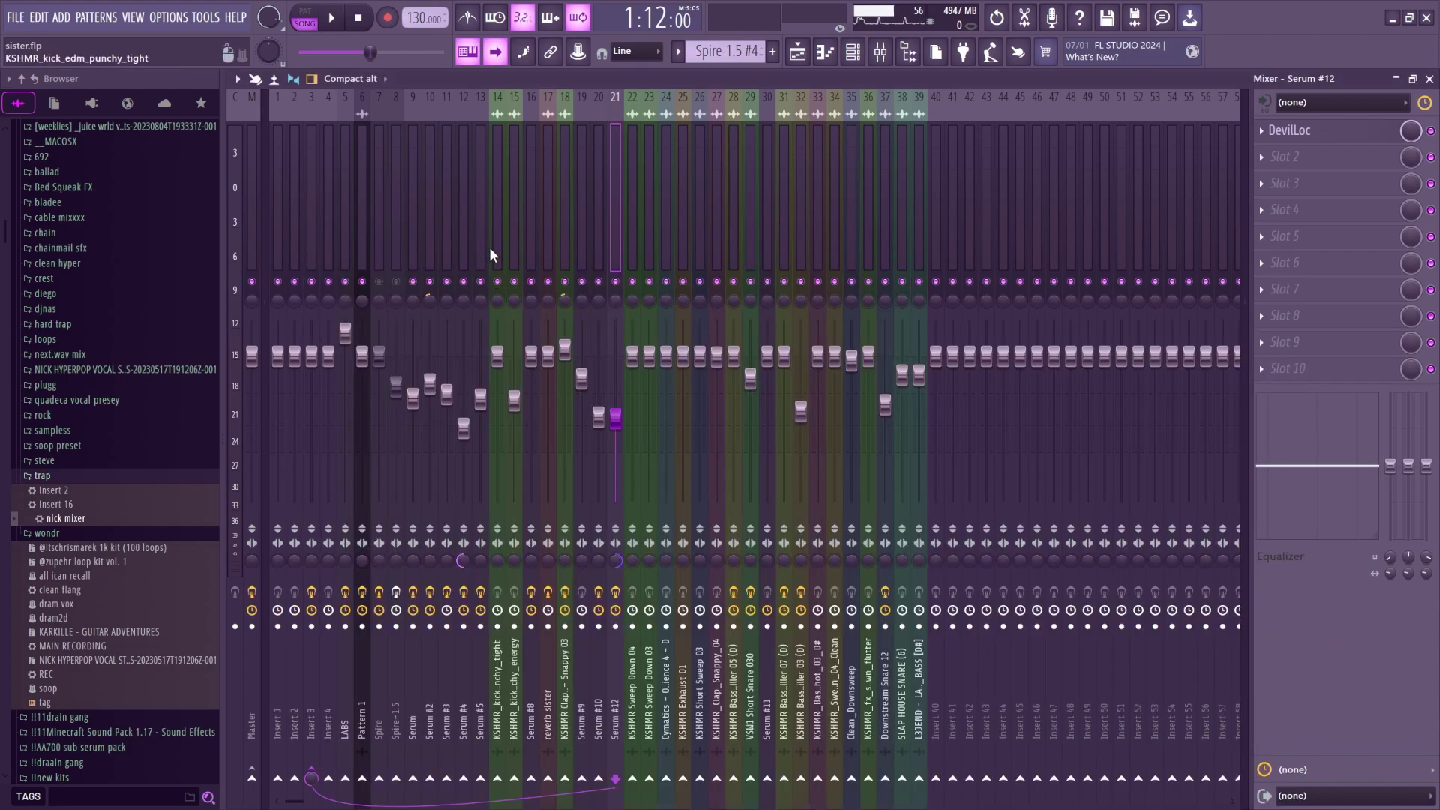
Solo Track 6 in the playlist and select its Serum #6 pattern at bar 40.
{"action": "left_click", "coordinate": [799, 52]}
{"action": "key", "text": "F6"}
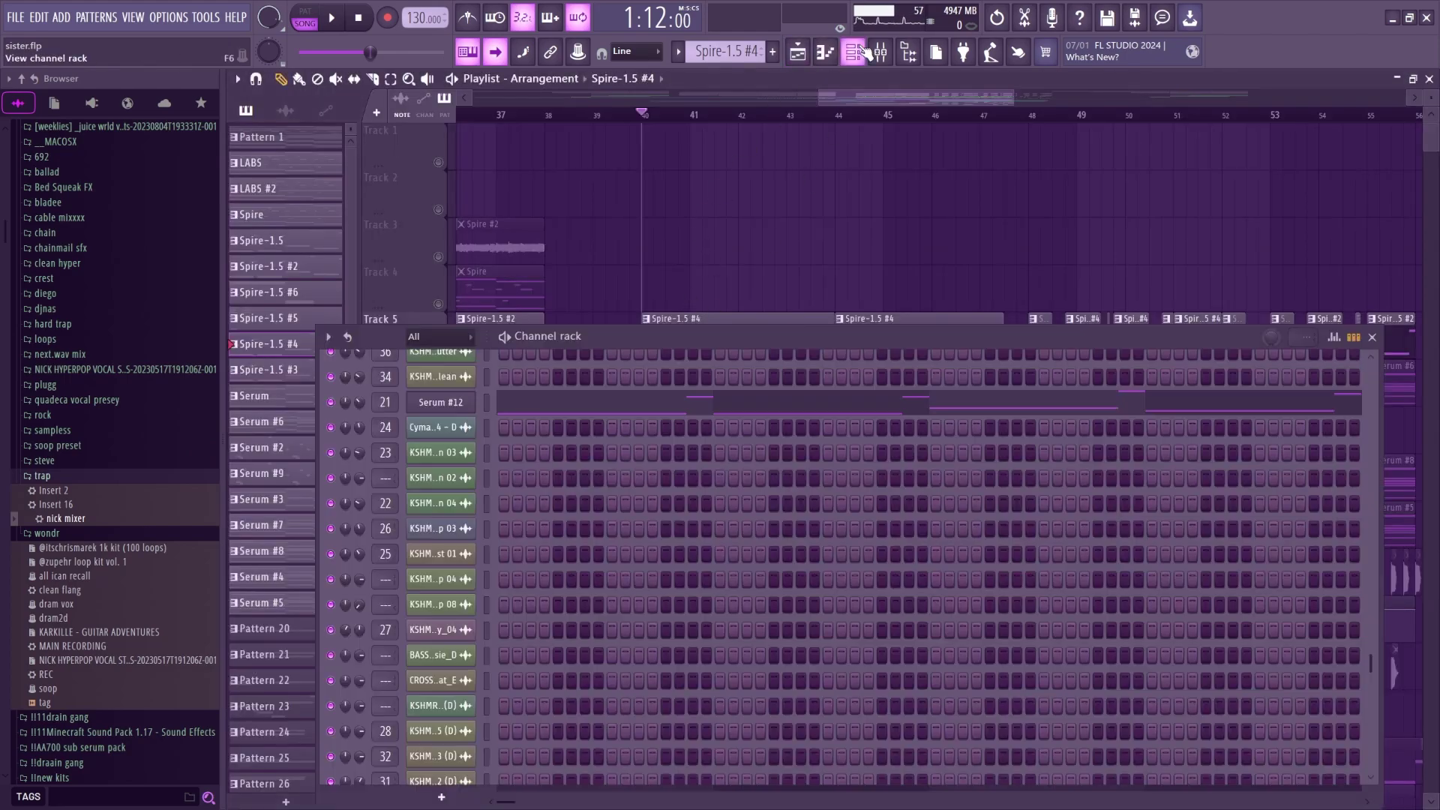
{"action": "key", "text": "F6"}
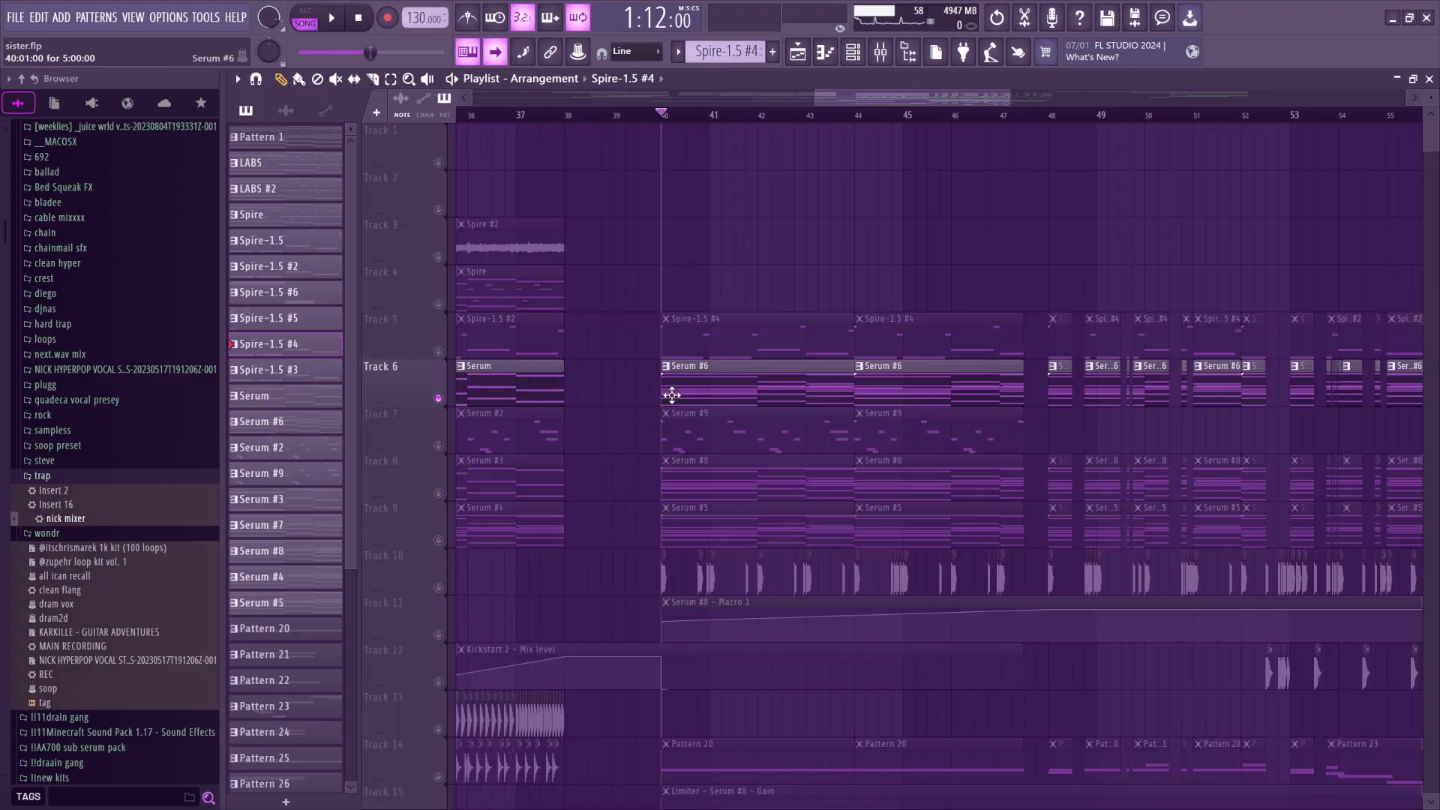
{"action": "left_click", "coordinate": [674, 390]}
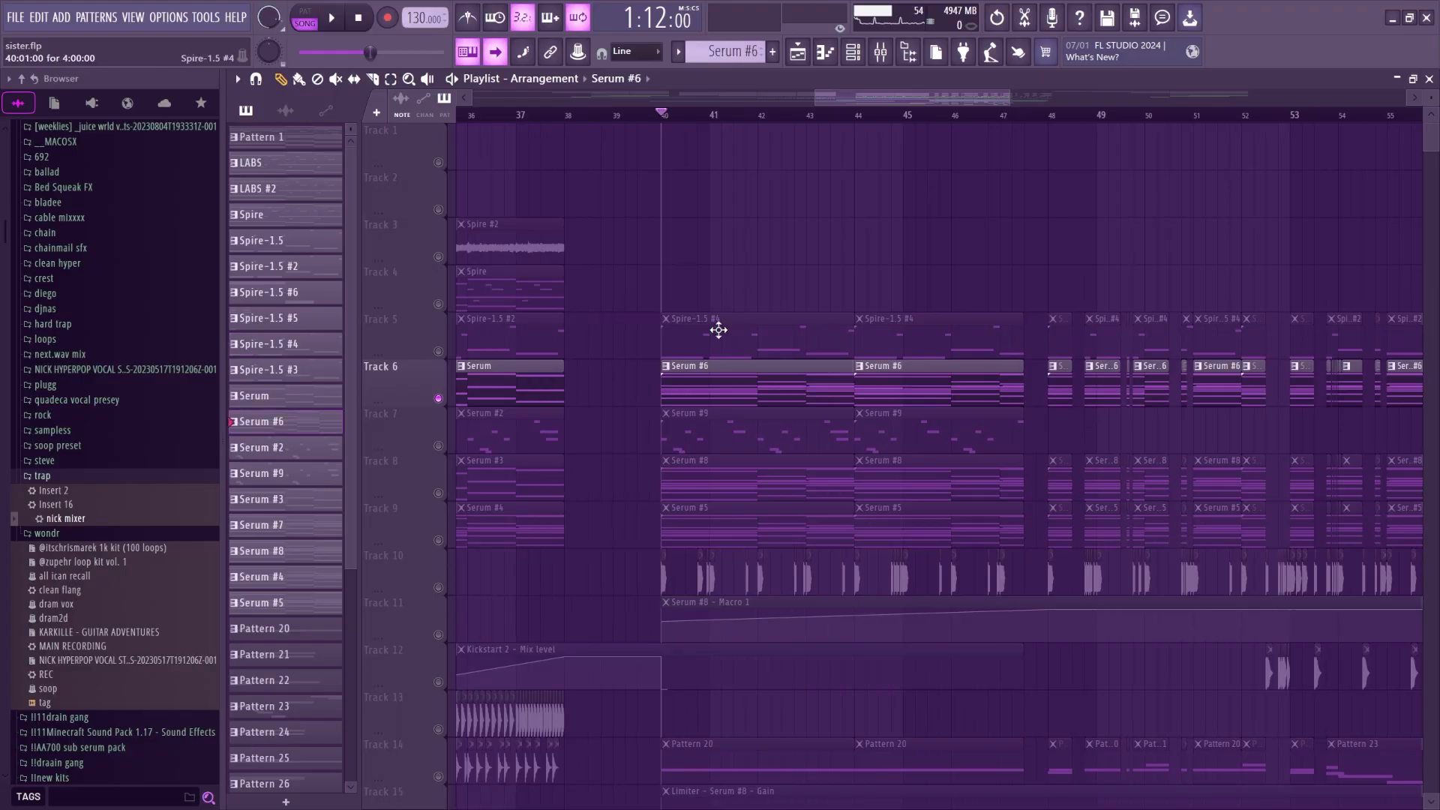
Open the Serum synth from the channel rack to review its oscillator settings and play back the soloed chords.
{"action": "left_click", "coordinate": [853, 52]}
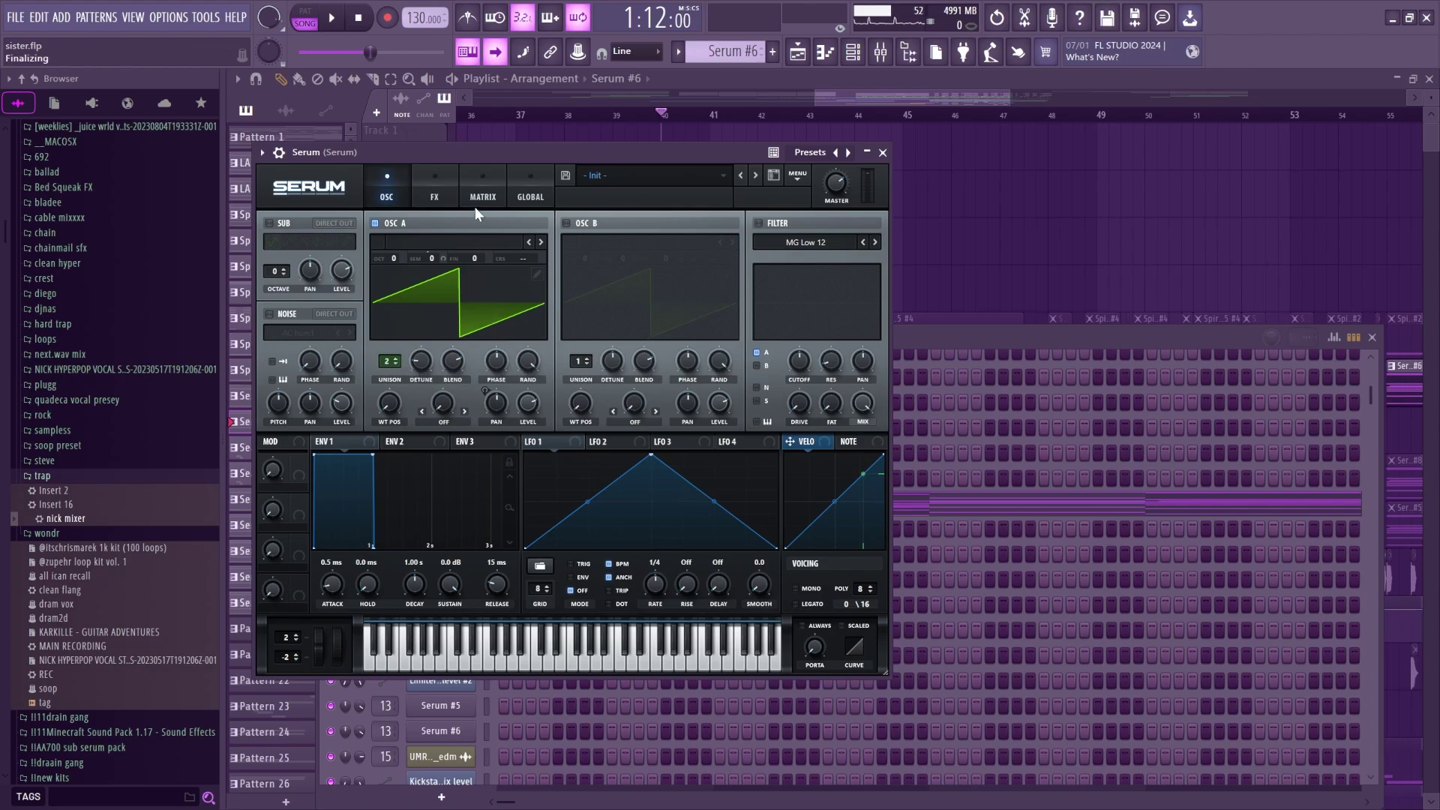
{"action": "left_click", "coordinate": [883, 152]}
{"action": "key", "text": "space"}
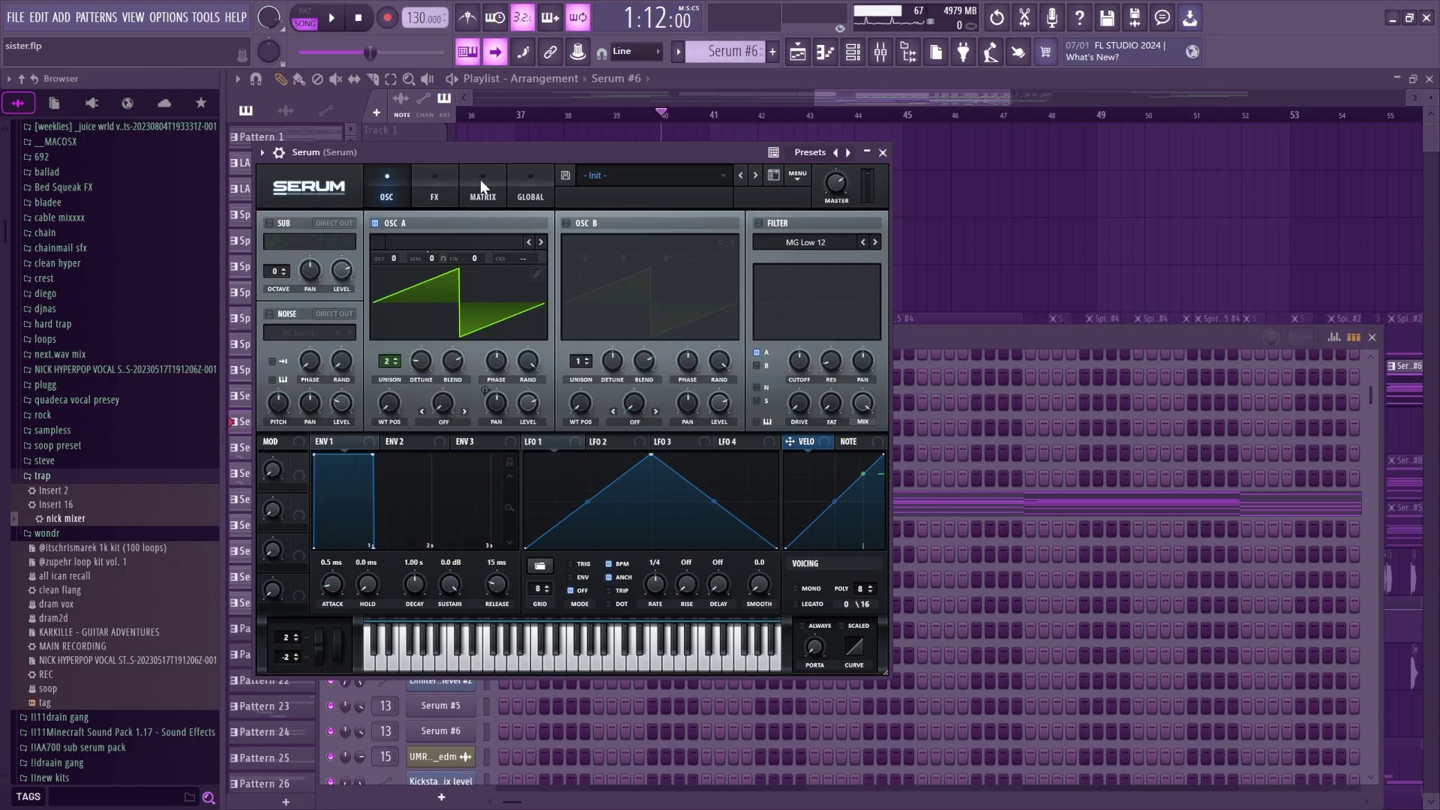
Check Serum's Chaos2 modulation routings and lower the Chaos 2 rate to 0.002 in the global settings.
{"action": "left_click", "coordinate": [462, 192]}
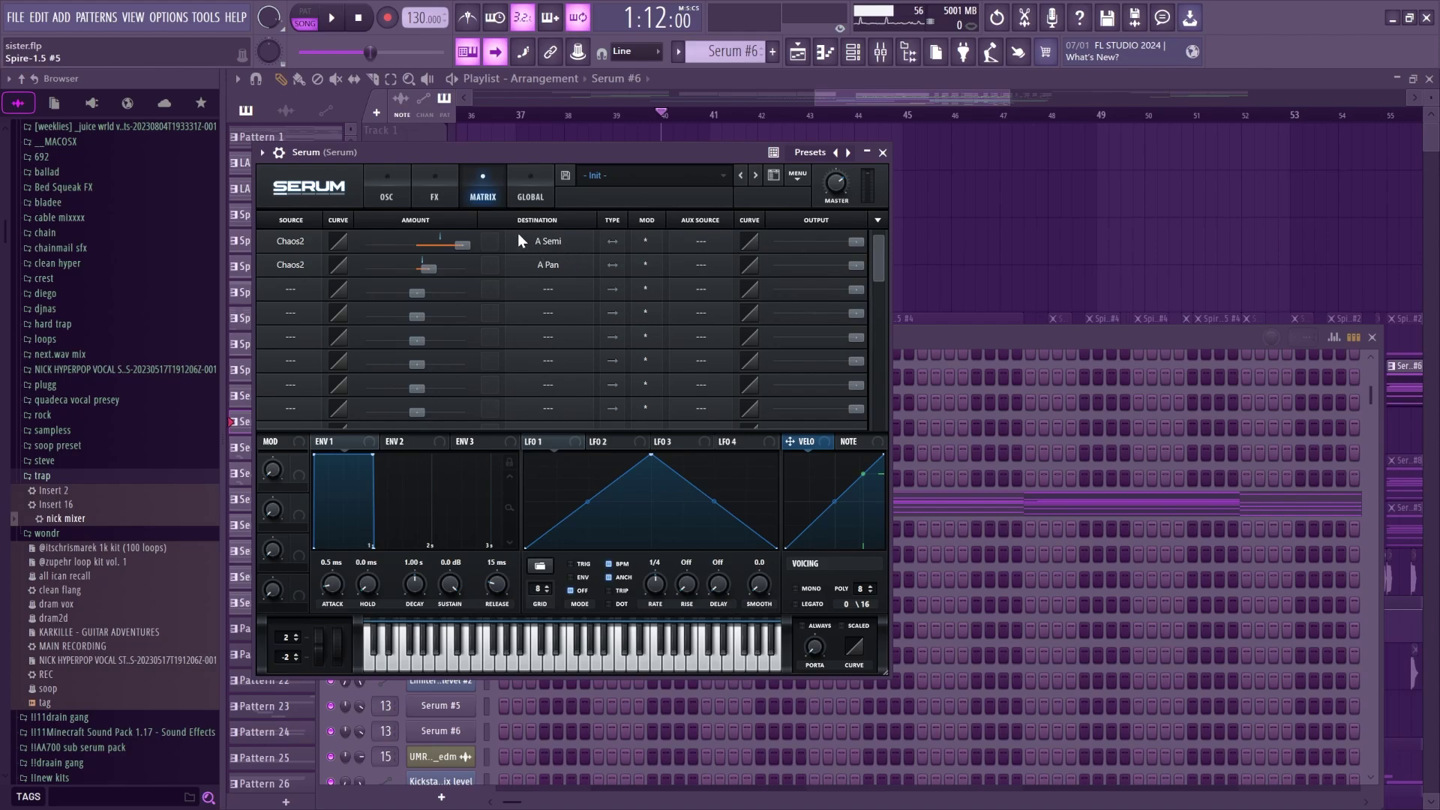
{"action": "left_click", "coordinate": [530, 193]}
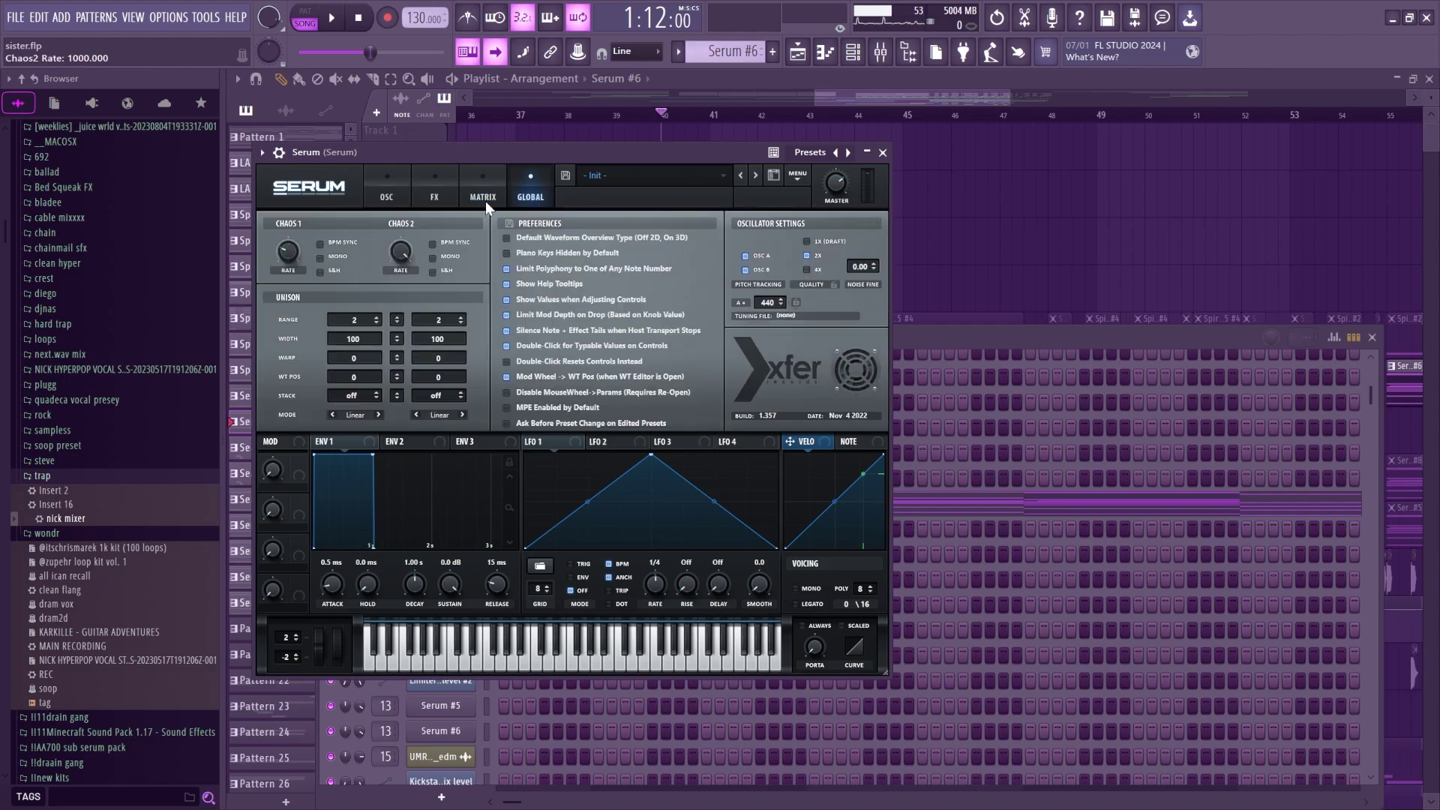
{"action": "left_click_drag", "start_coordinate": [401, 252], "coordinate": [360, 519]}
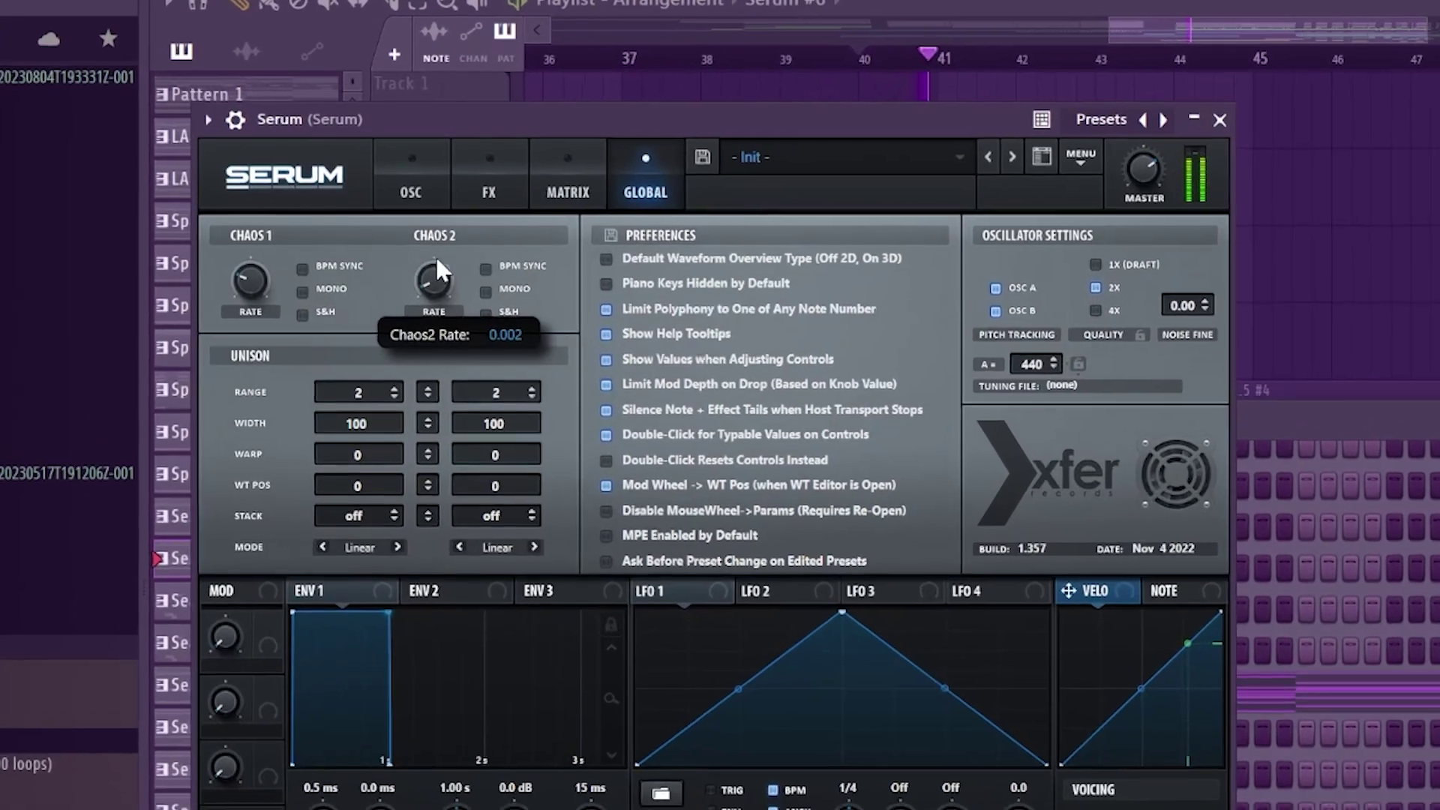
Raise Serum's Chaos 2 rate, review the Chaos2 routings to A Semi and A Pan in the matrix, and close the synth.
{"action": "left_click_drag", "start_coordinate": [403, 255], "coordinate": [460, 131]}
{"action": "left_click_drag", "start_coordinate": [536, 86], "coordinate": [558, 11]}
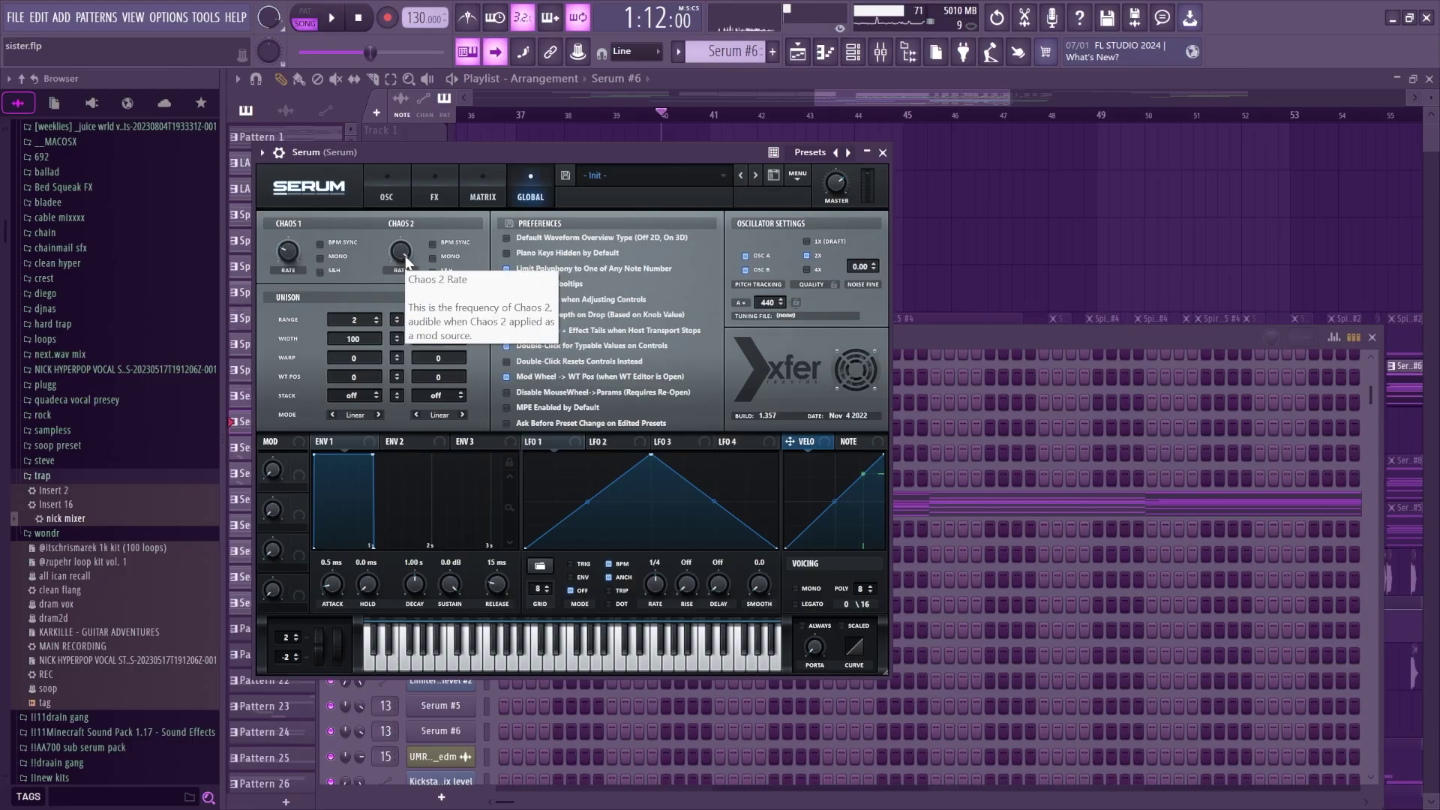
{"action": "left_click", "coordinate": [477, 197]}
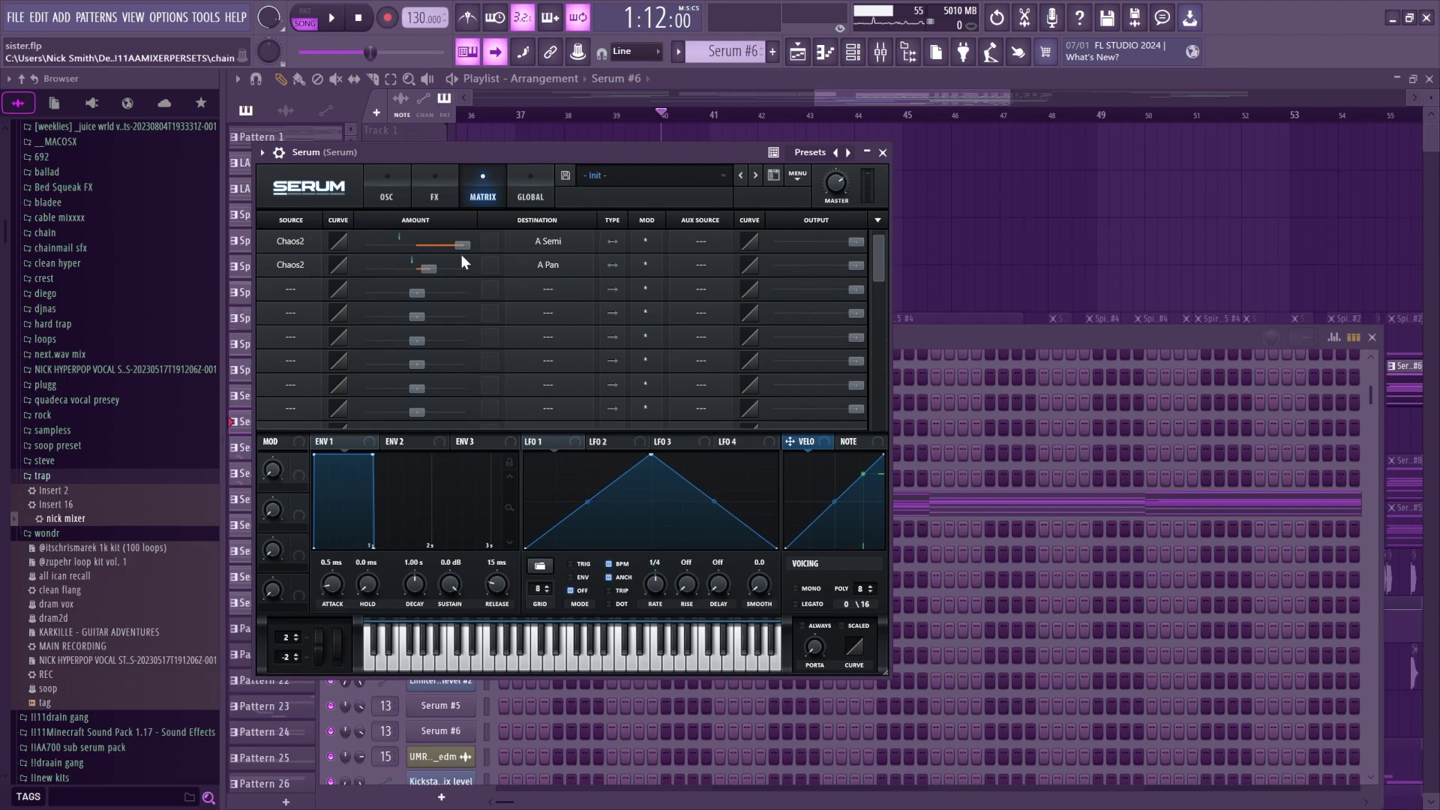
{"action": "left_click", "coordinate": [387, 192]}
{"action": "left_click", "coordinate": [882, 152]}
Open the Serum #6 pattern's chords in the piano roll and examine the stacked notes from the lowest to the highest voicings.
{"action": "left_click", "coordinate": [531, 505]}
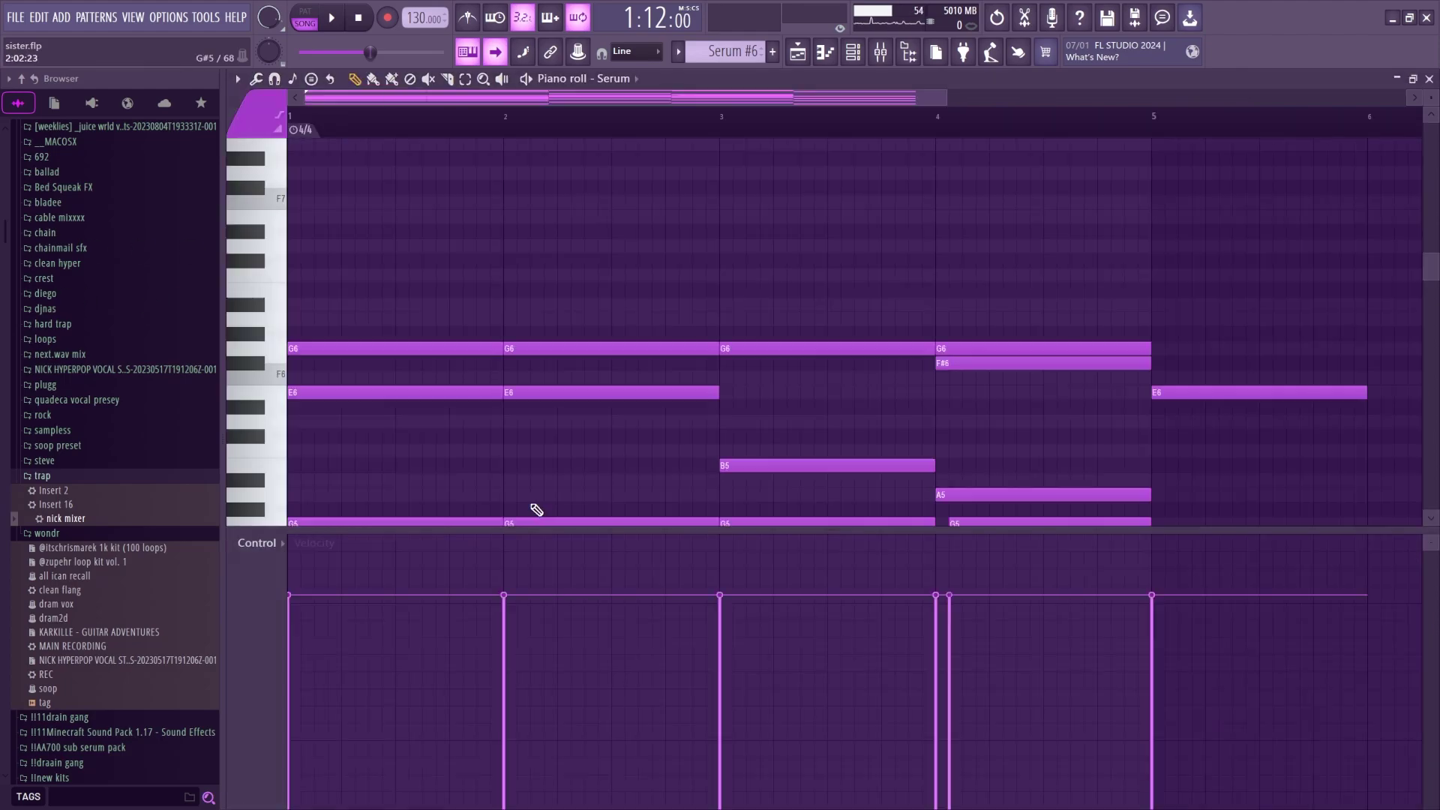
{"action": "scroll", "coordinate": [401, 127], "scroll_direction": "down", "scroll_amount": 2}
{"action": "scroll", "coordinate": [458, 387], "scroll_direction": "down", "scroll_amount": 8}
{"action": "scroll", "coordinate": [461, 391], "scroll_direction": "down", "scroll_amount": 2}
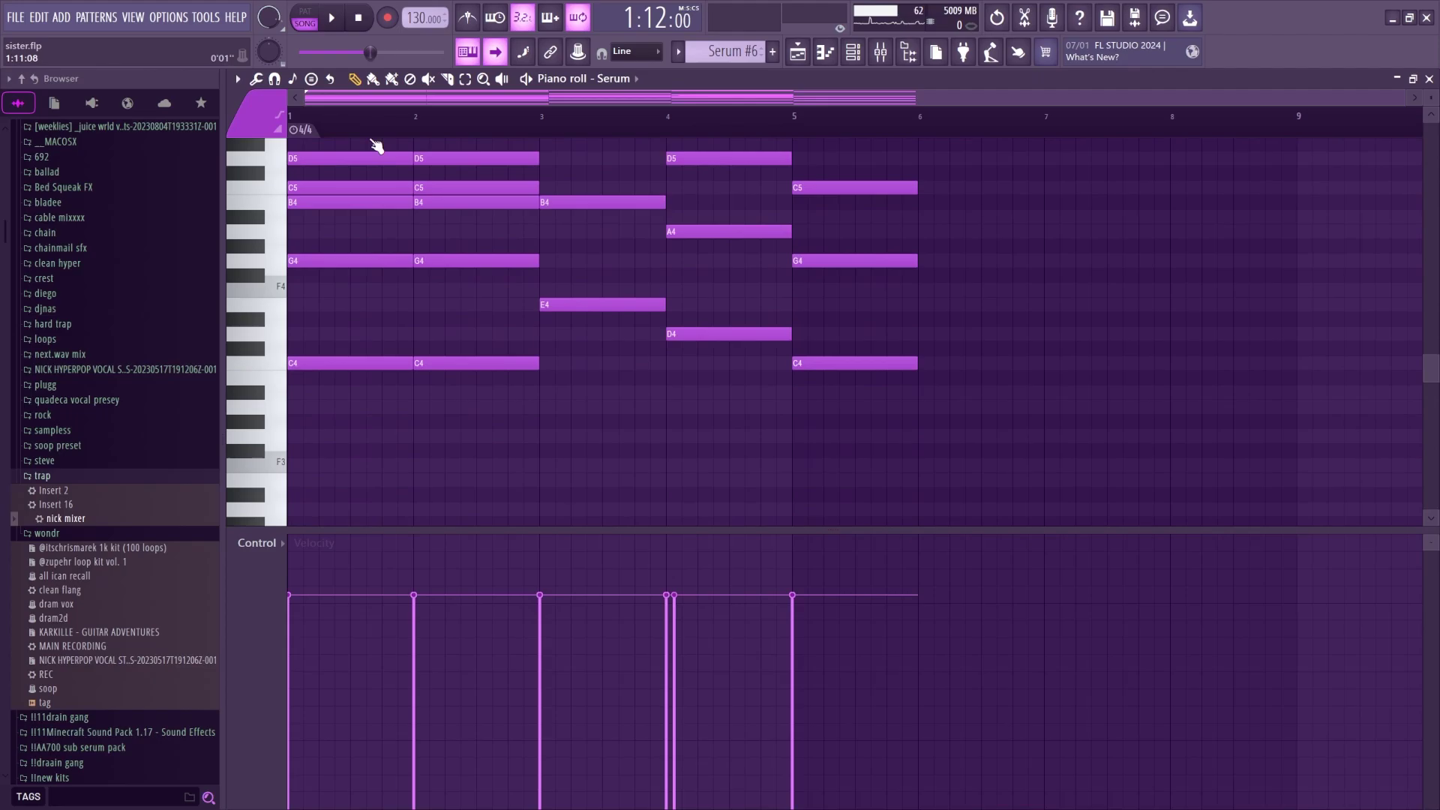
{"action": "scroll", "coordinate": [420, 322], "scroll_direction": "up", "scroll_amount": 6}
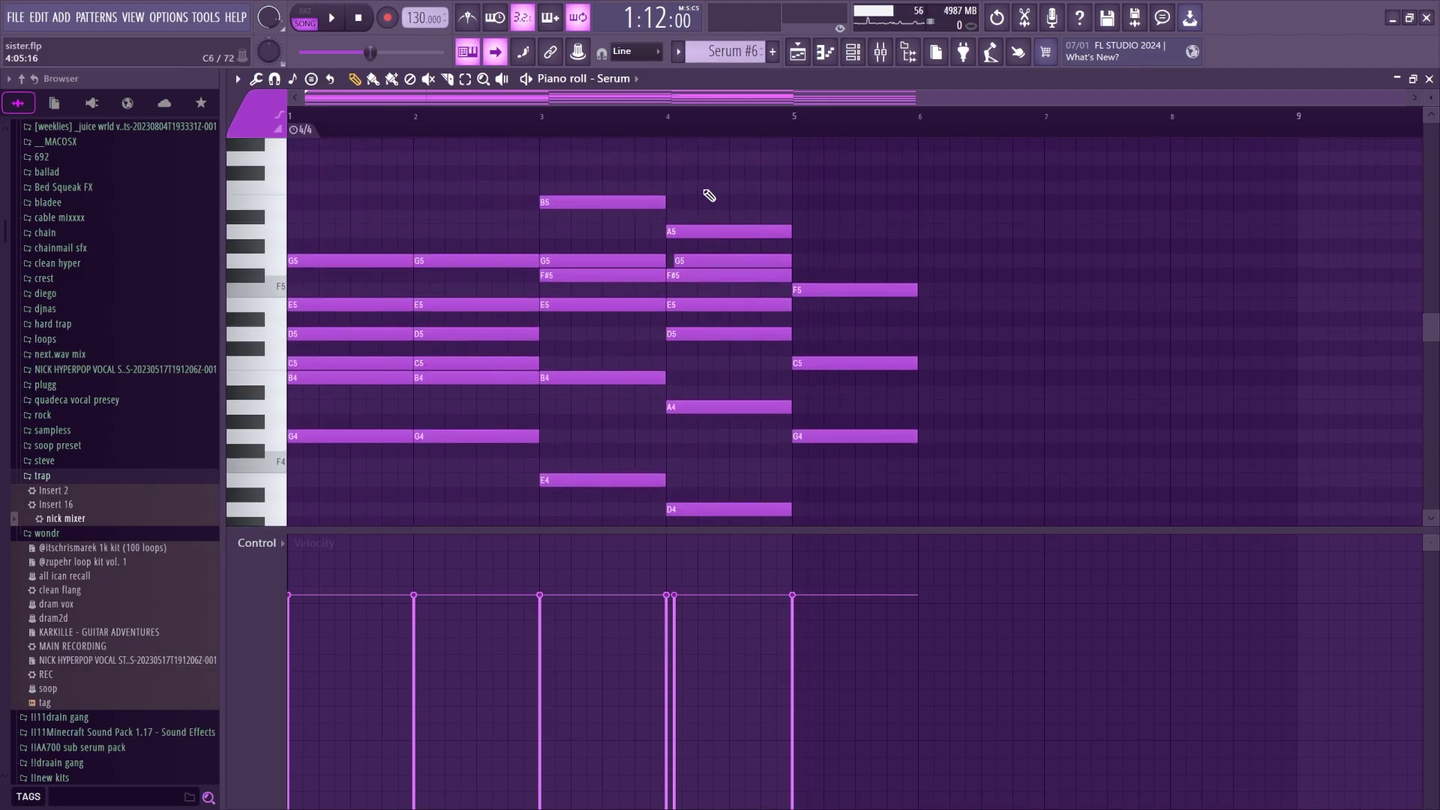
{"action": "scroll", "coordinate": [695, 388], "scroll_direction": "down", "scroll_amount": 2}
{"action": "scroll", "coordinate": [508, 363], "scroll_direction": "down", "scroll_amount": 4}
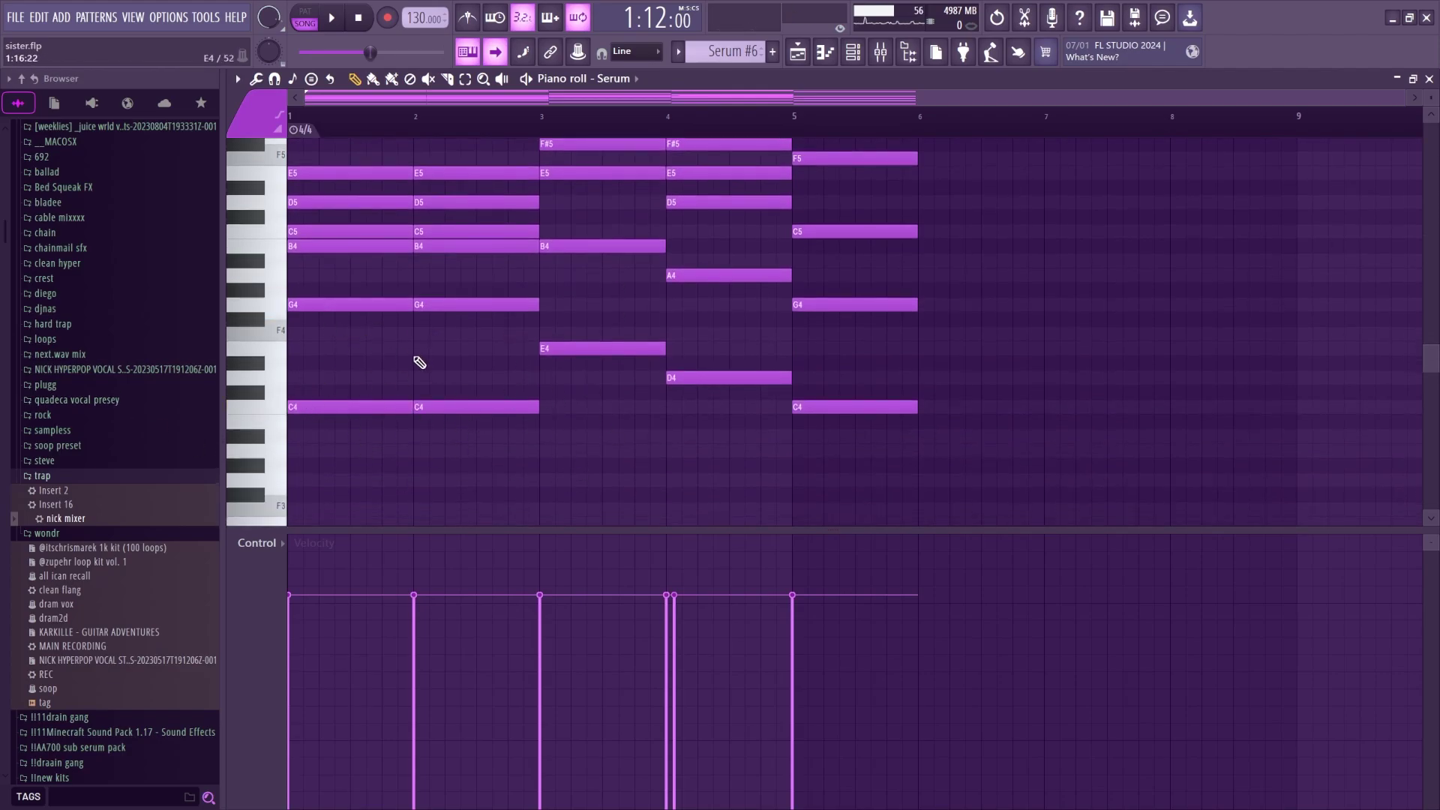
{"action": "scroll", "coordinate": [384, 350], "scroll_direction": "up", "scroll_amount": 3}
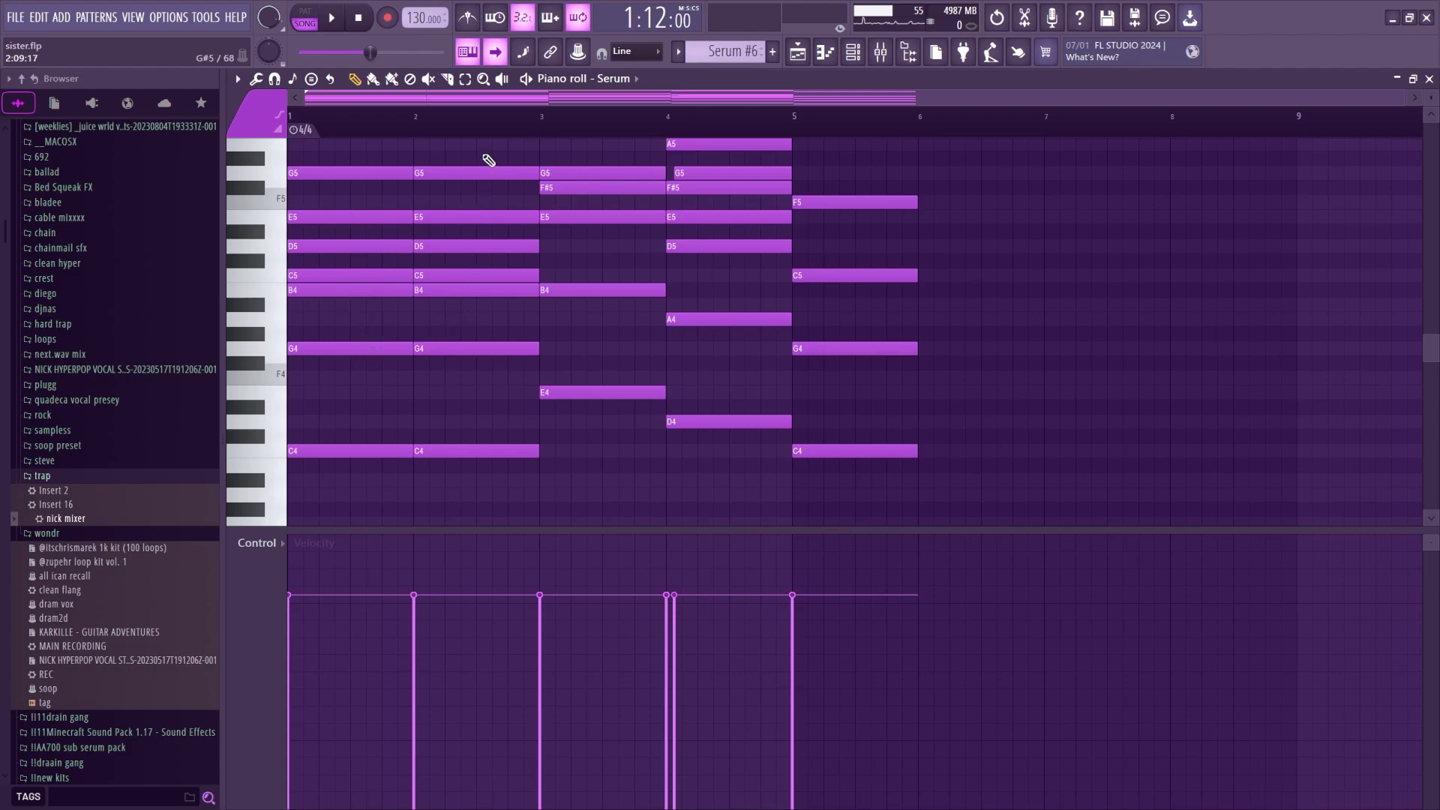
Play back the Serum #6 chords while following their notes in the piano roll.
{"action": "key", "text": "space"}
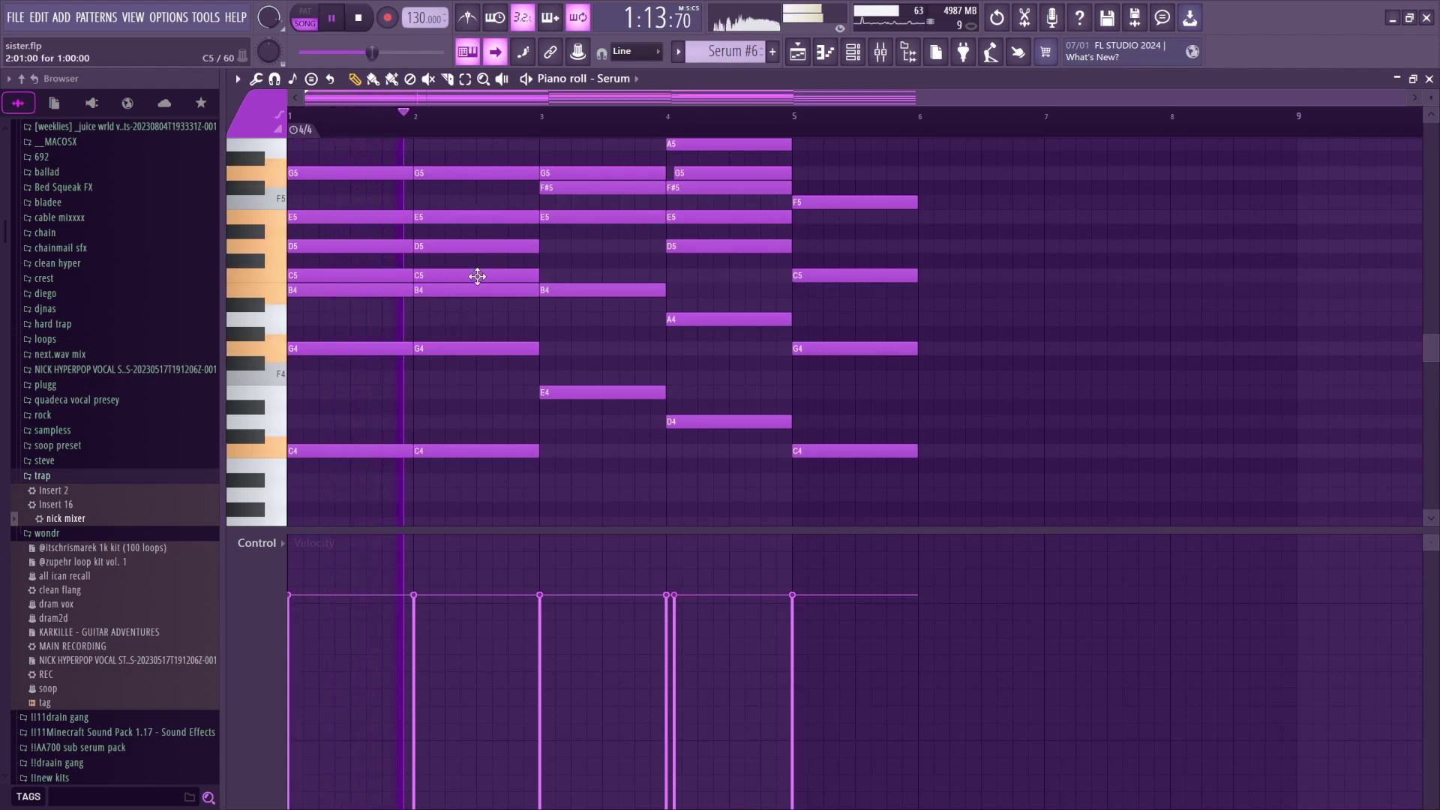
{"action": "scroll", "coordinate": [750, 347], "scroll_direction": "up", "scroll_amount": 6}
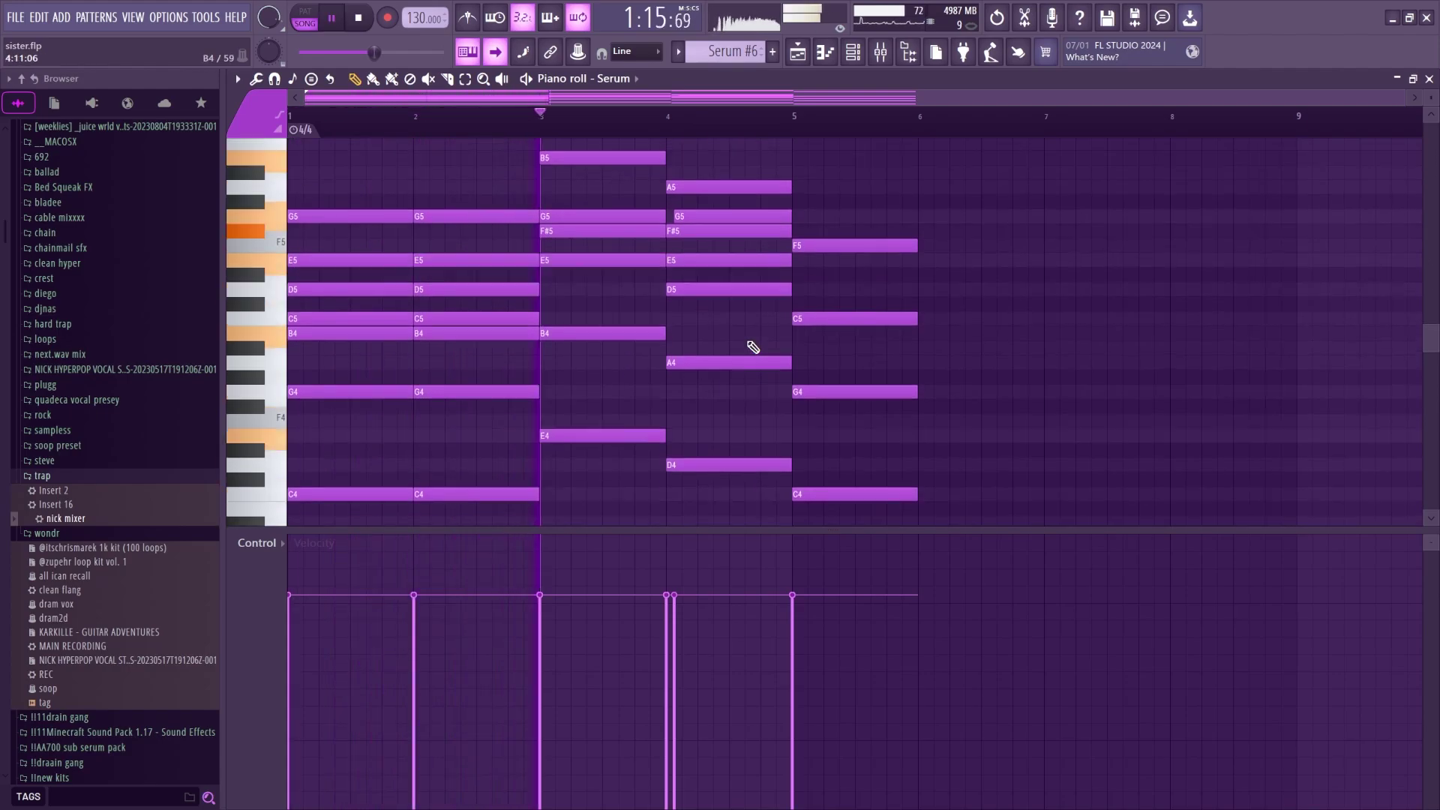
{"action": "scroll", "coordinate": [742, 351], "scroll_direction": "down", "scroll_amount": 3}
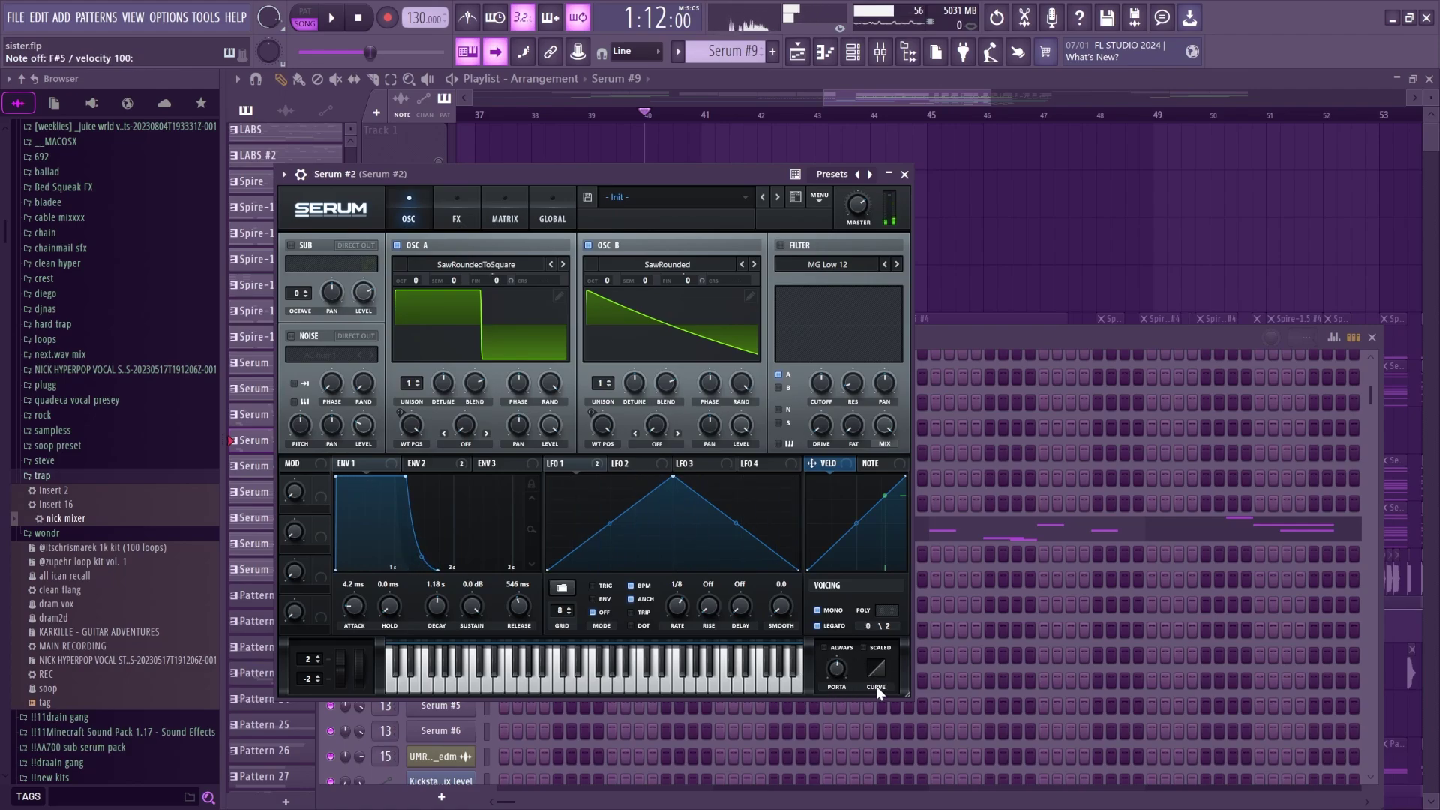
Close the Serum #2 synth, open the Serum #9 pattern's melody in the piano roll and play it back.
{"action": "left_click", "coordinate": [907, 174]}
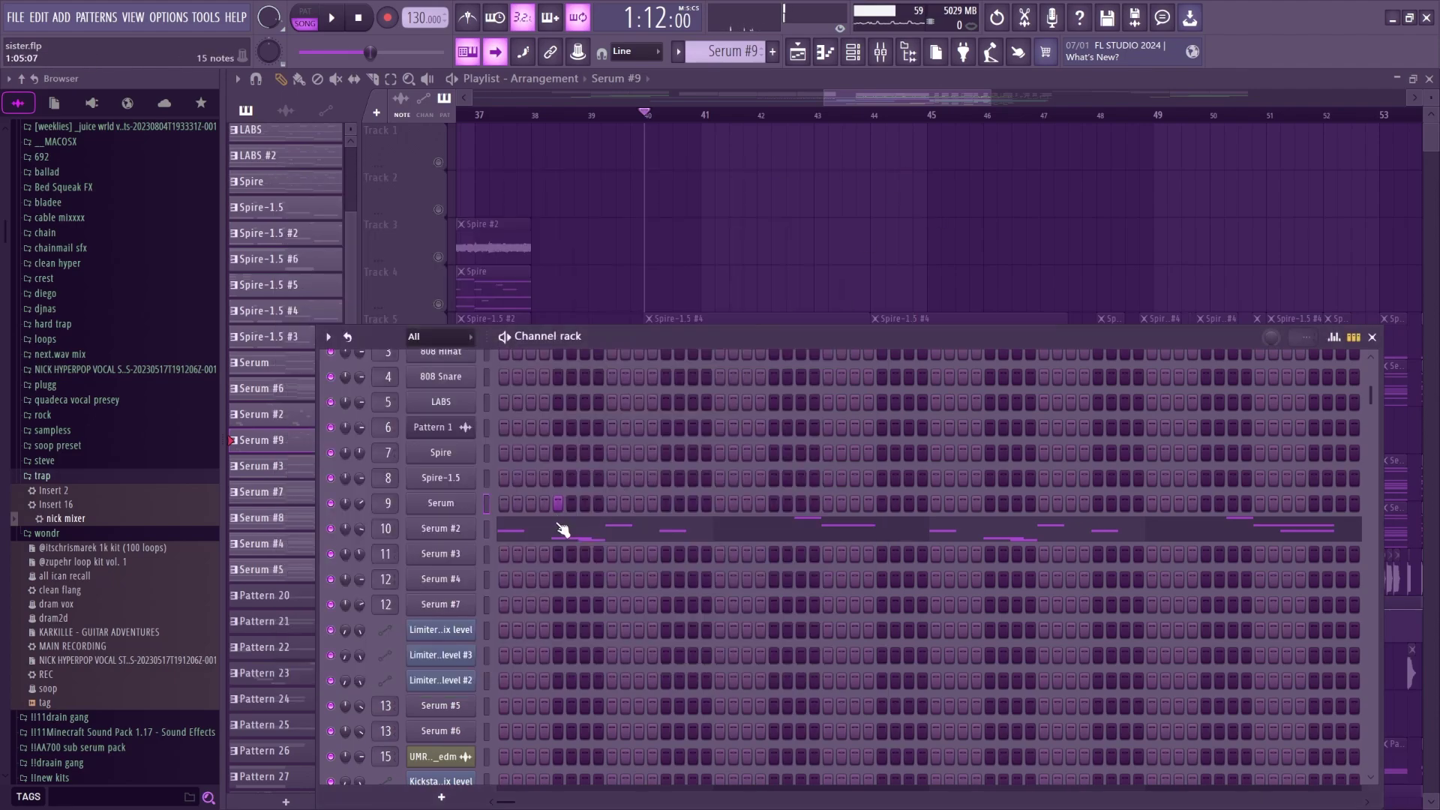
{"action": "left_click", "coordinate": [555, 529]}
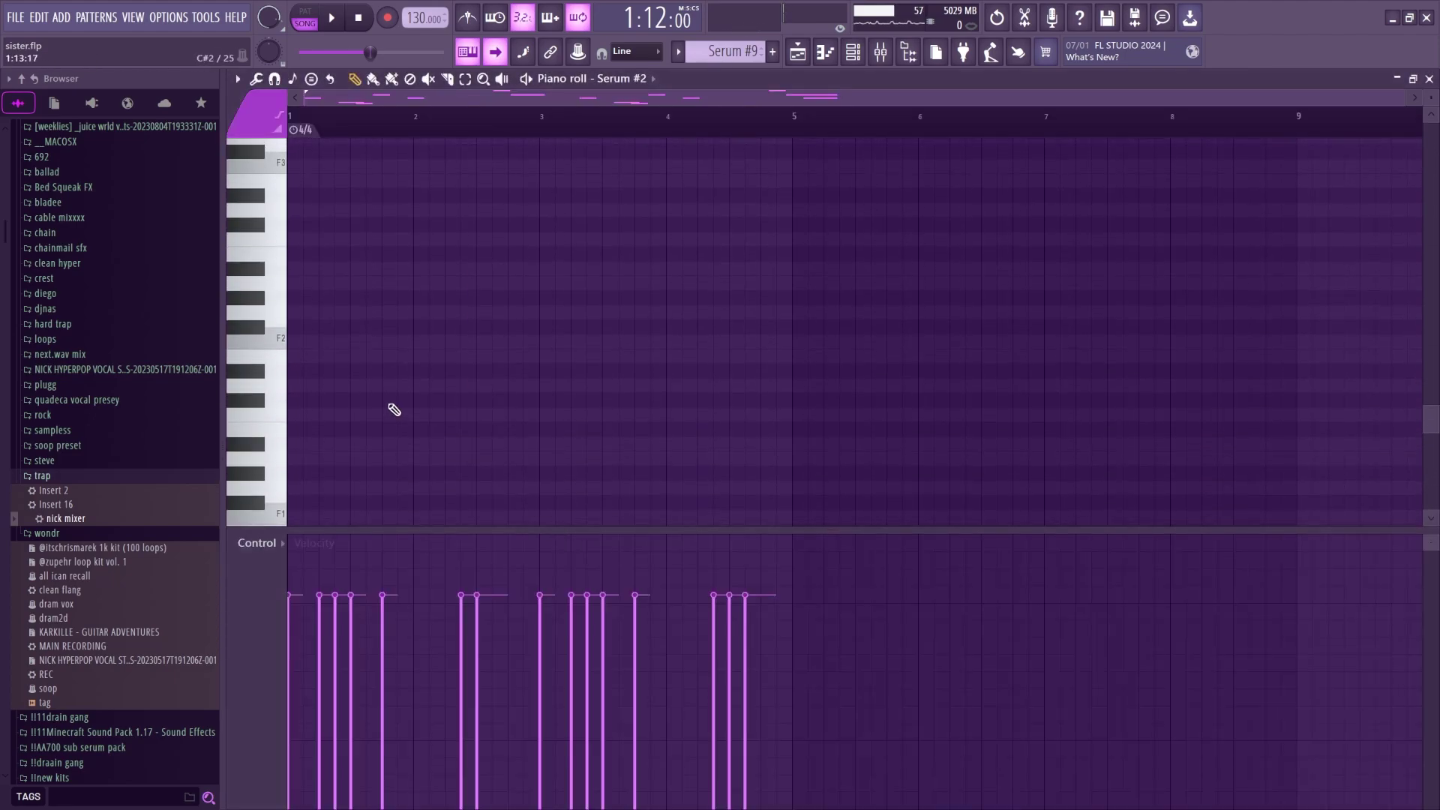
{"action": "scroll", "coordinate": [394, 409], "scroll_direction": "up", "scroll_amount": 8}
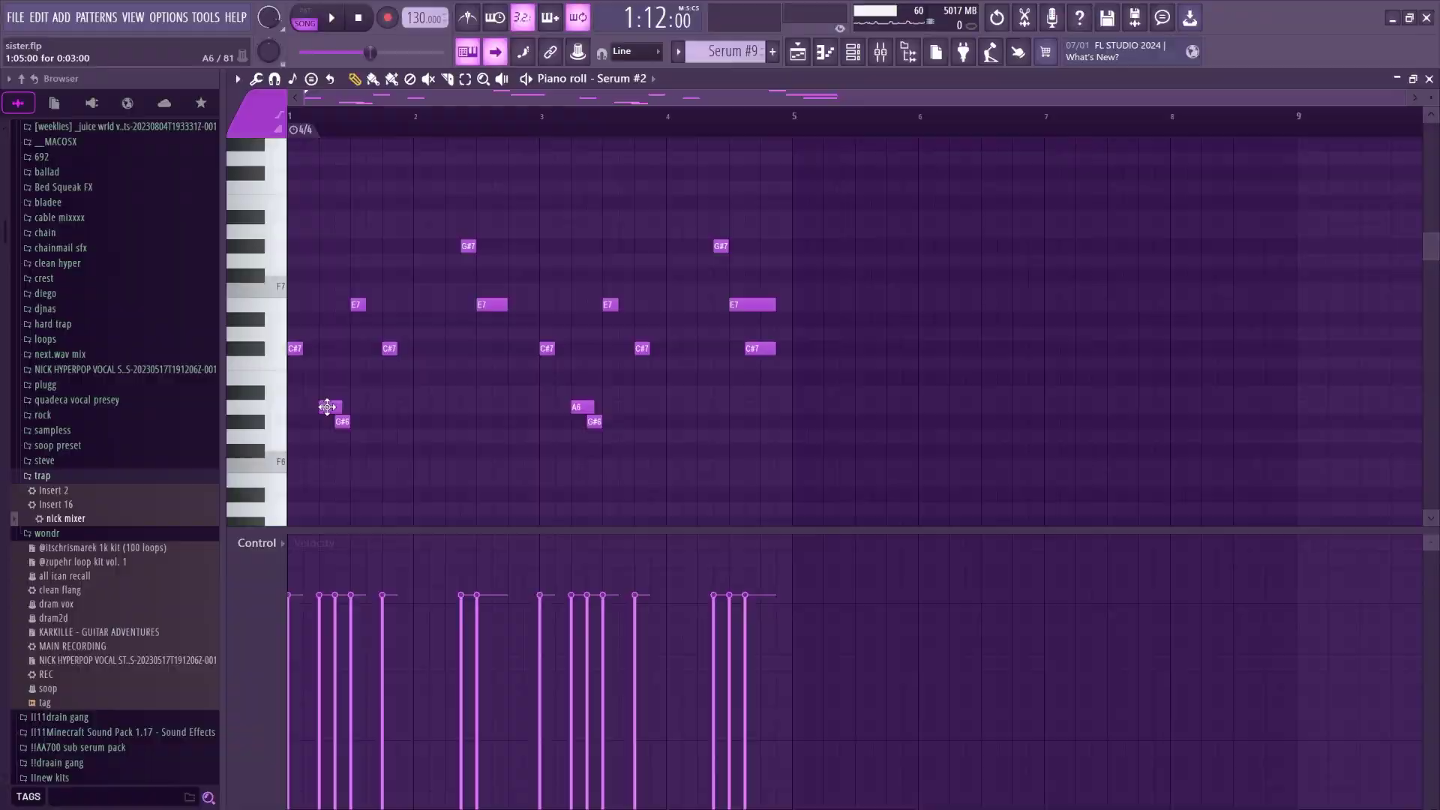
{"action": "key", "text": "space"}
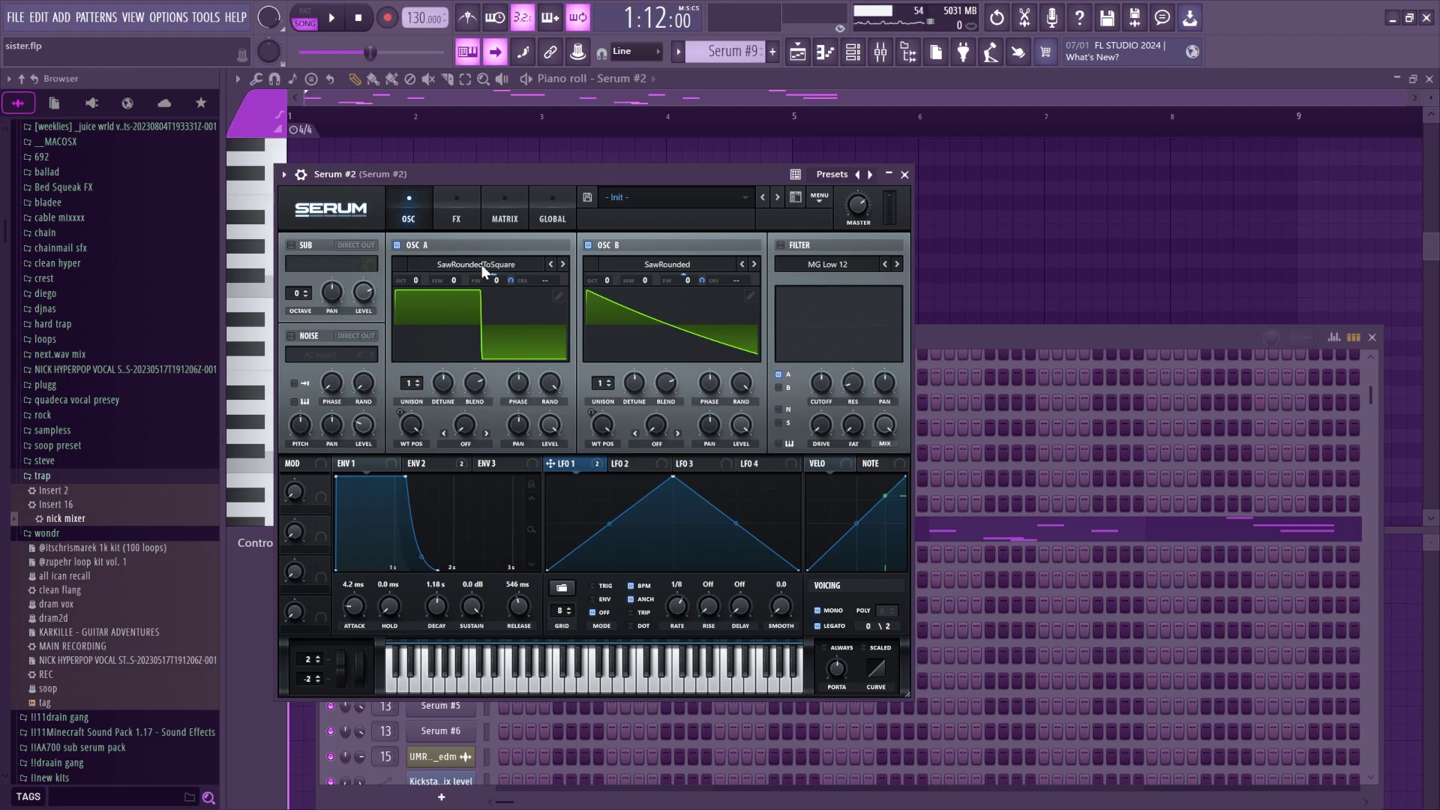
Review the effects of the Serum #2 synth, including the filter cutoff, and close its window.
{"action": "left_click", "coordinate": [458, 216]}
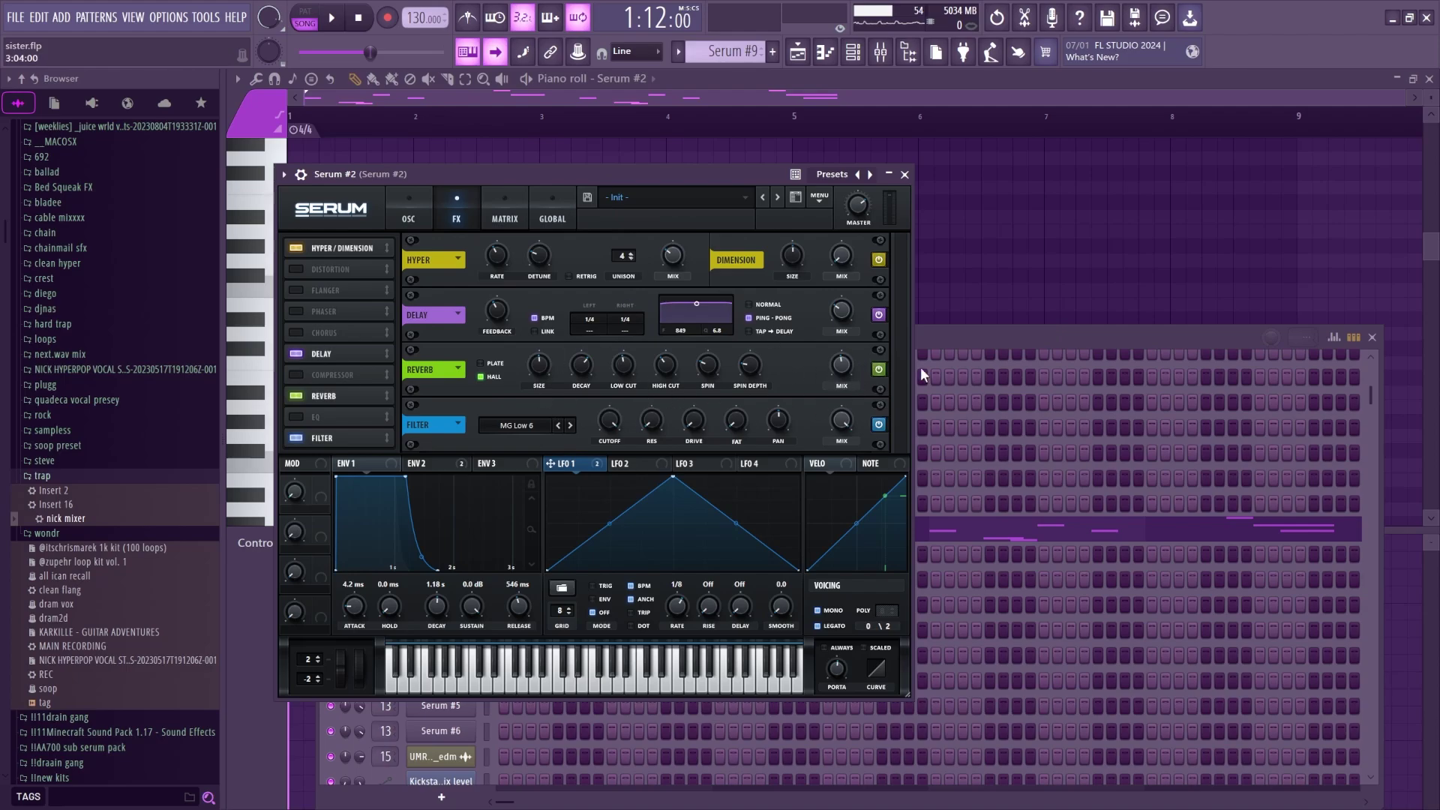
{"action": "left_click", "coordinate": [611, 422]}
{"action": "left_click", "coordinate": [905, 175]}
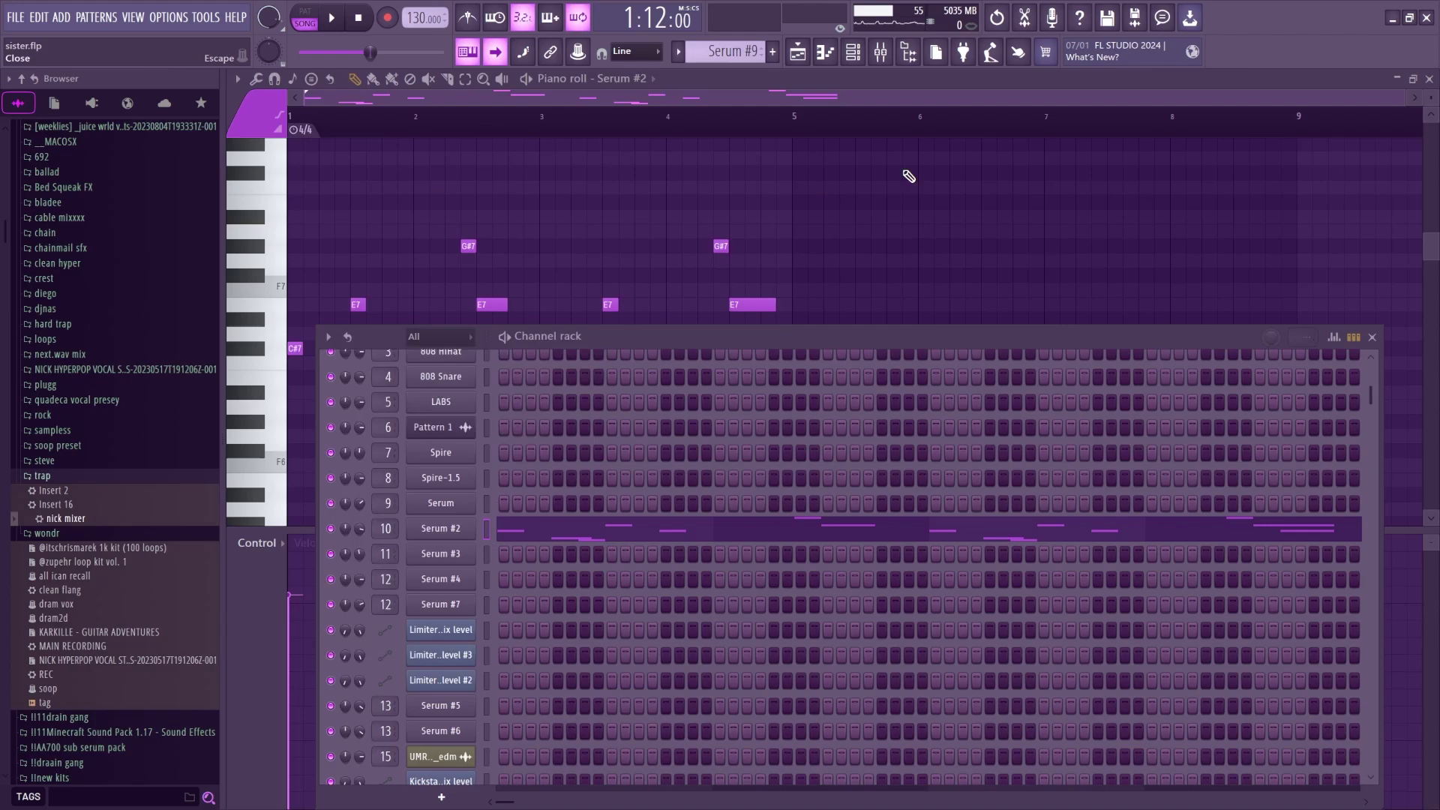
{"action": "right_click", "coordinate": [906, 175]}
Solo Track 8 in the playlist and inspect the Serum #3 synth's oscillator and effects settings from the channel rack.
{"action": "left_click", "coordinate": [797, 53]}
{"action": "left_click", "coordinate": [441, 495]}
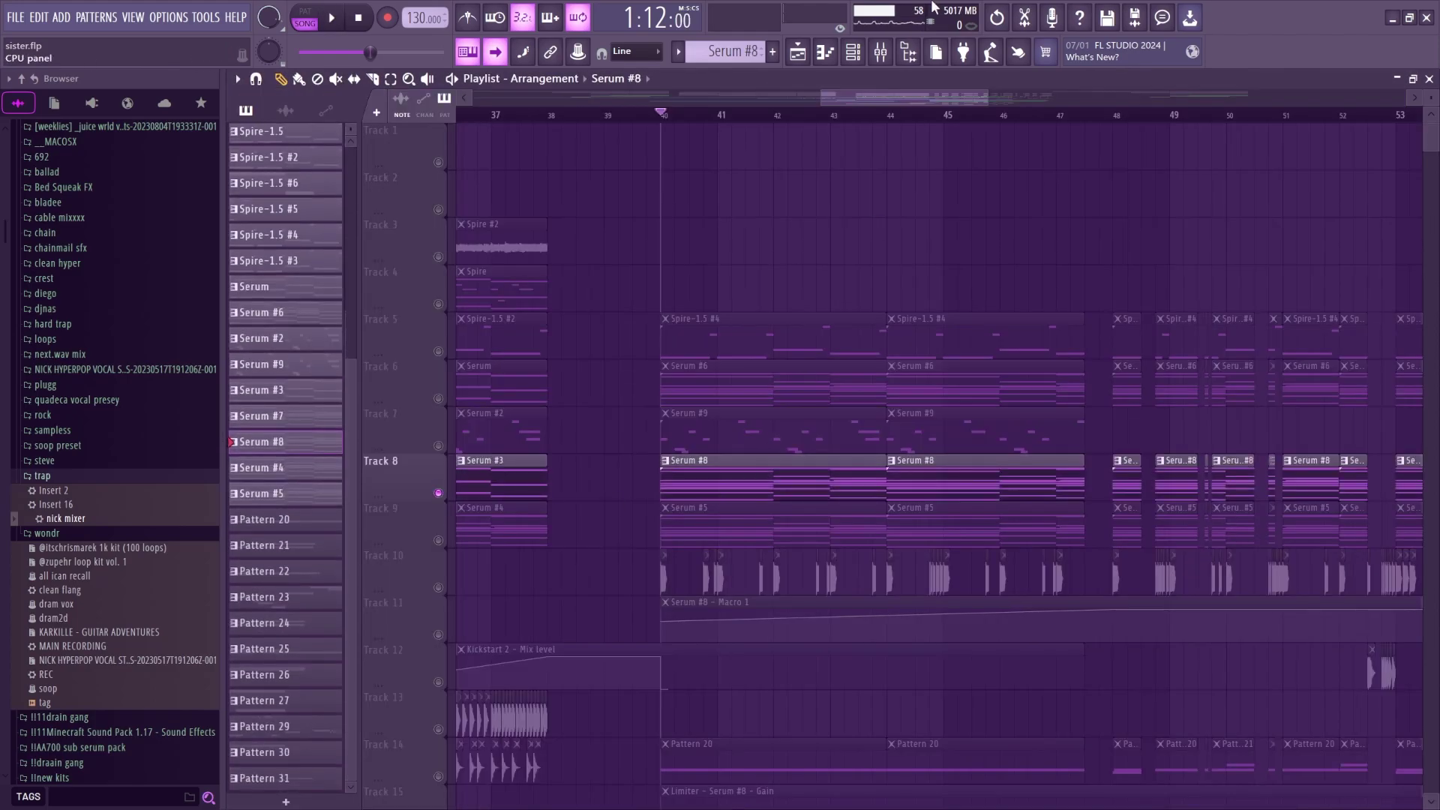
{"action": "left_click", "coordinate": [853, 54]}
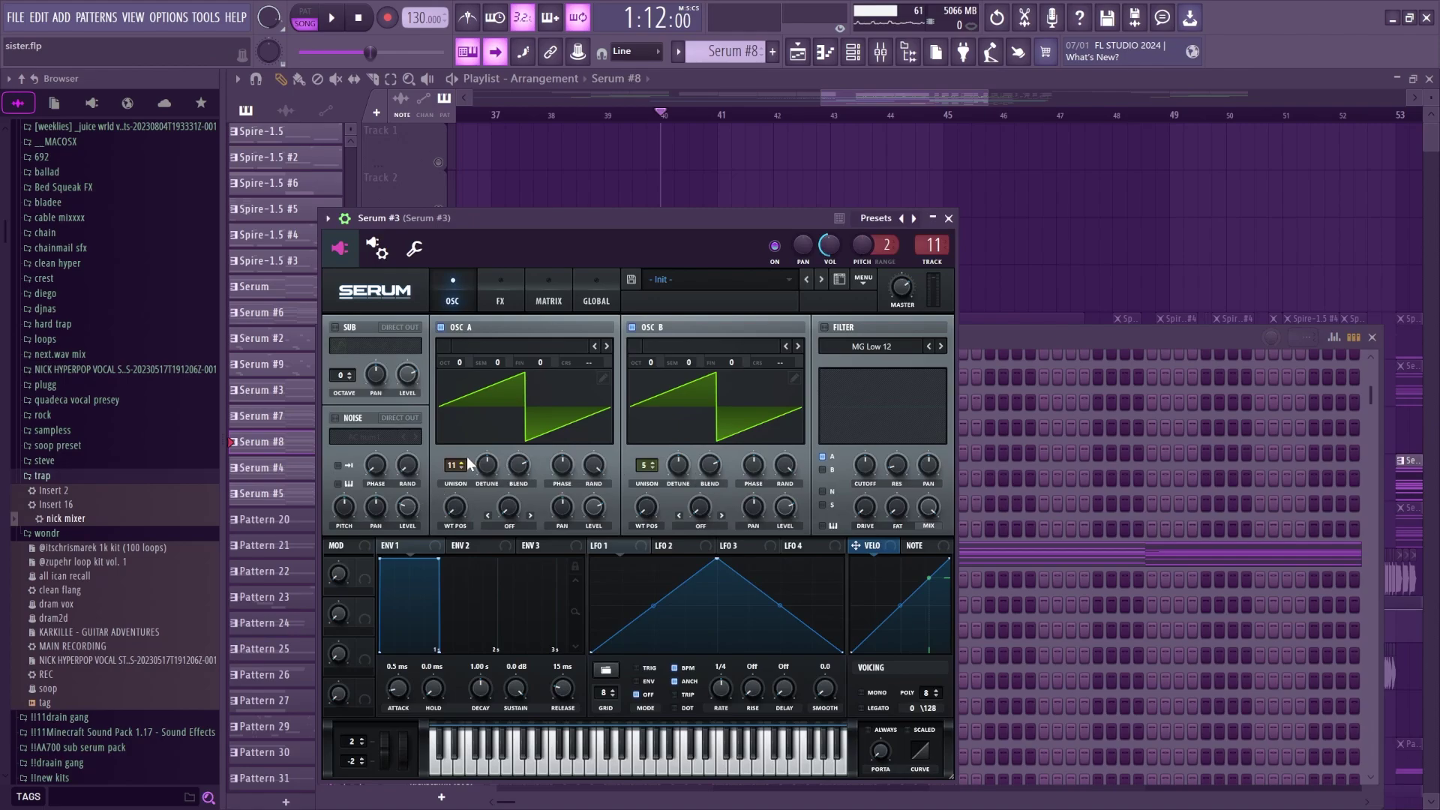
{"action": "left_click", "coordinate": [498, 294]}
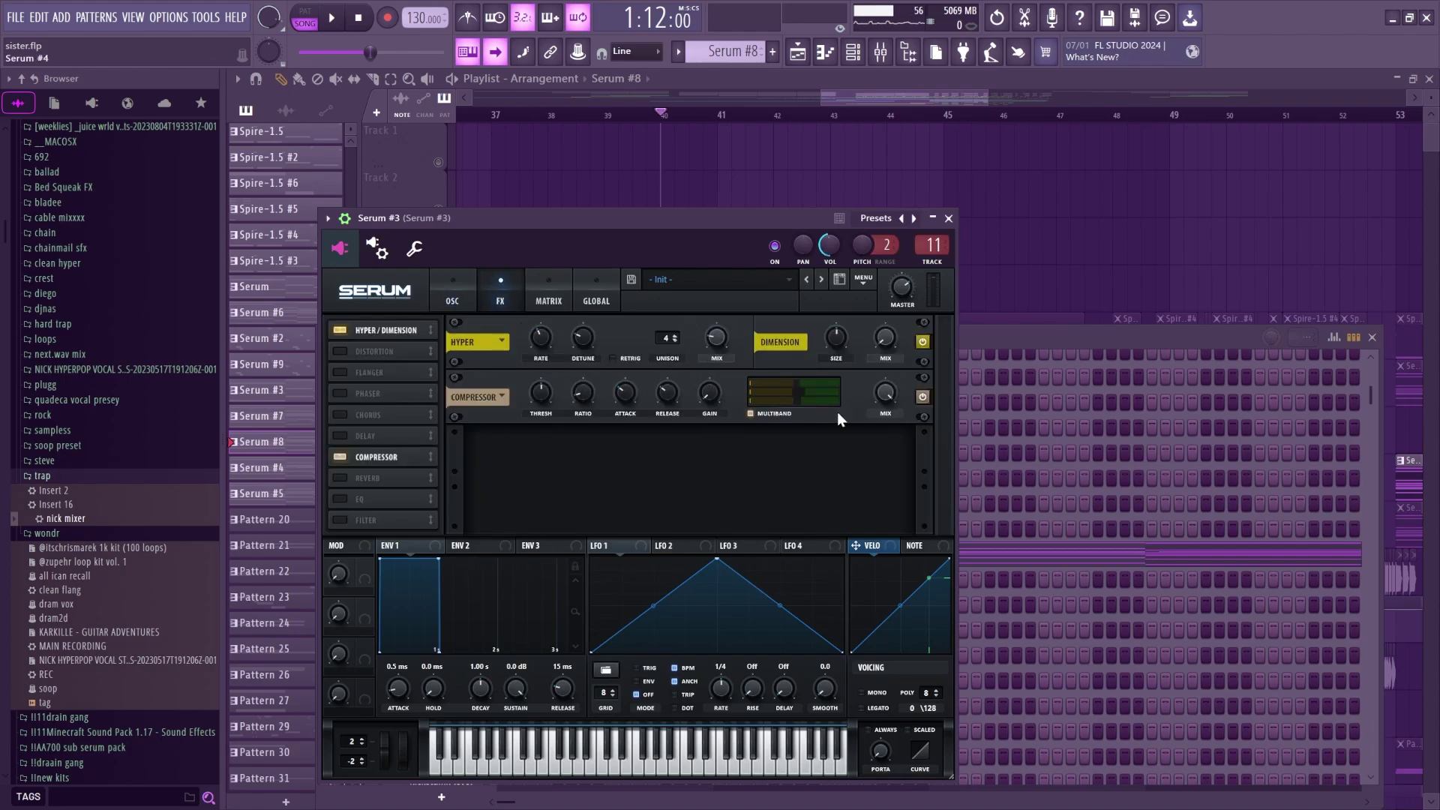
{"action": "left_click", "coordinate": [450, 299]}
{"action": "left_click", "coordinate": [948, 218]}
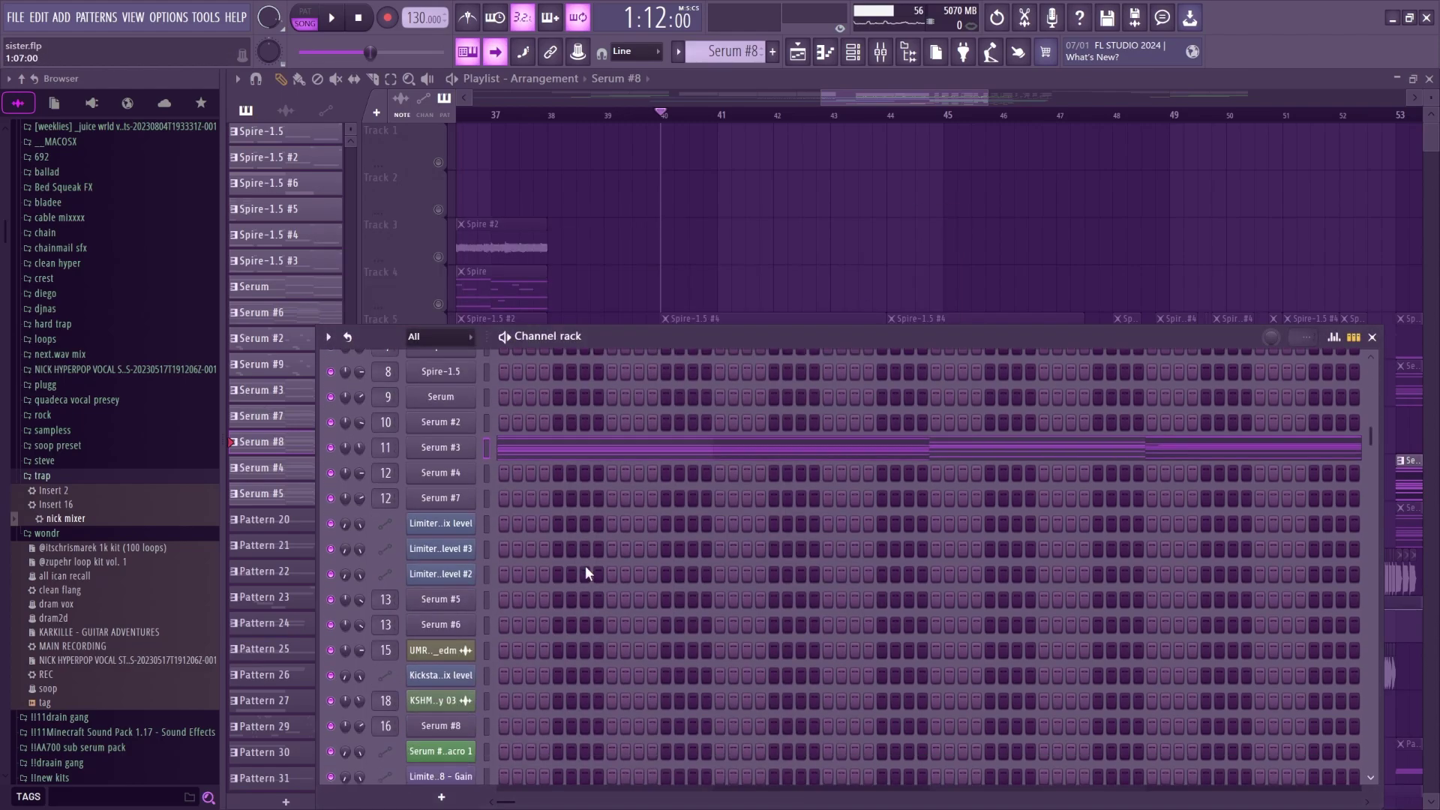
Inspect the Serum #9 synth's oscillator and effects settings from the channel rack and return to the playlist.
{"action": "scroll", "coordinate": [581, 570], "scroll_direction": "down", "scroll_amount": 5}
{"action": "left_click", "coordinate": [441, 579]}
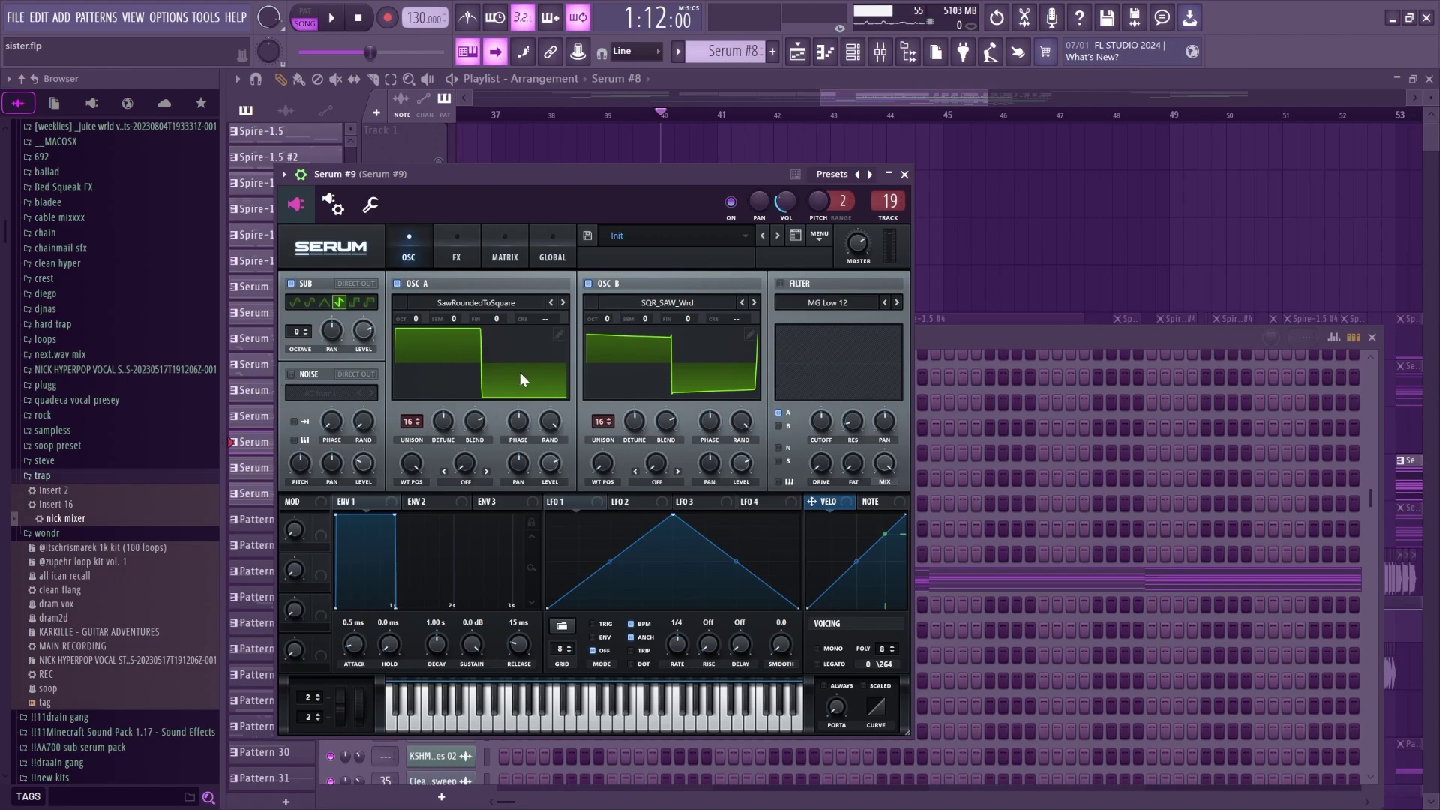
{"action": "left_click", "coordinate": [454, 255]}
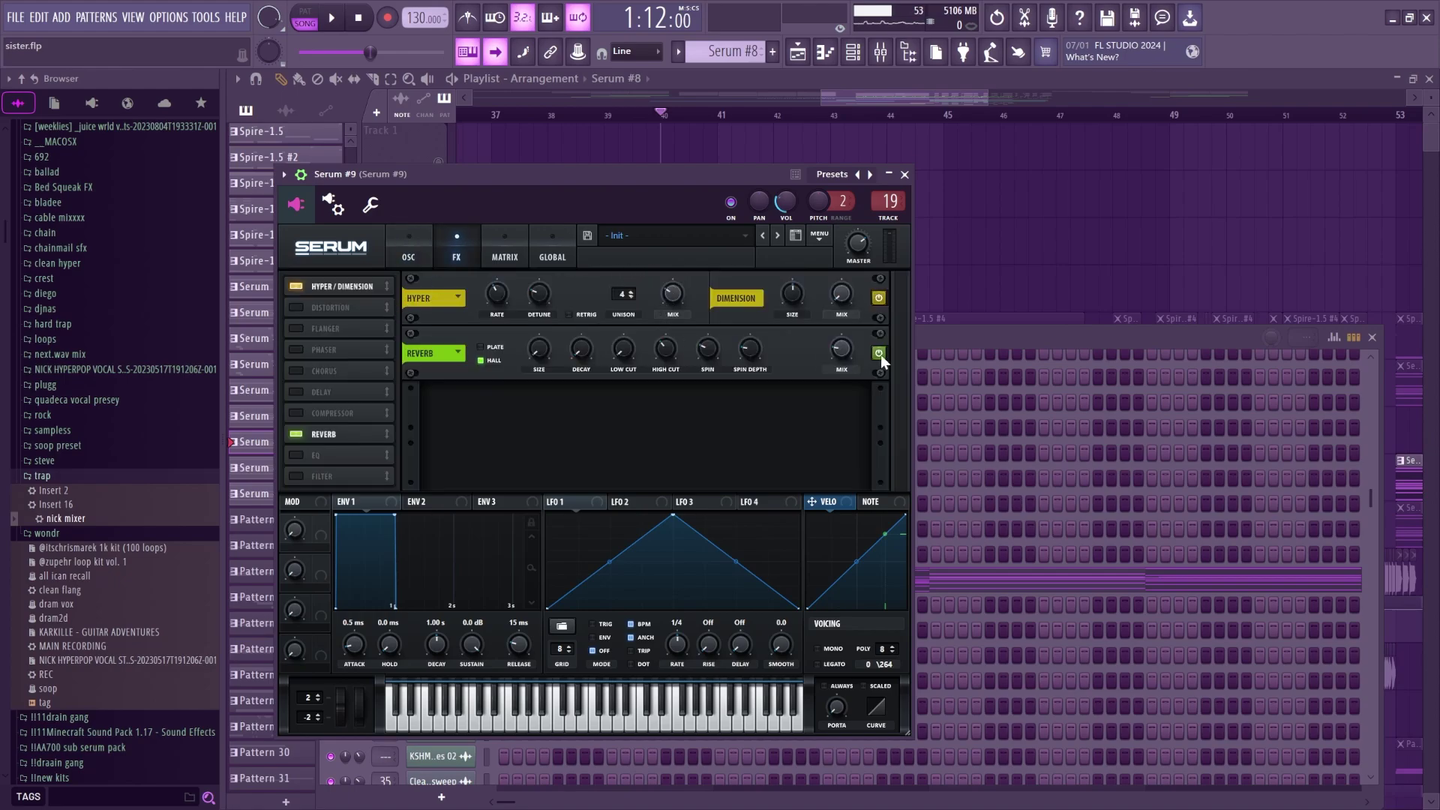
{"action": "left_click", "coordinate": [905, 174]}
{"action": "key", "text": "F6"}
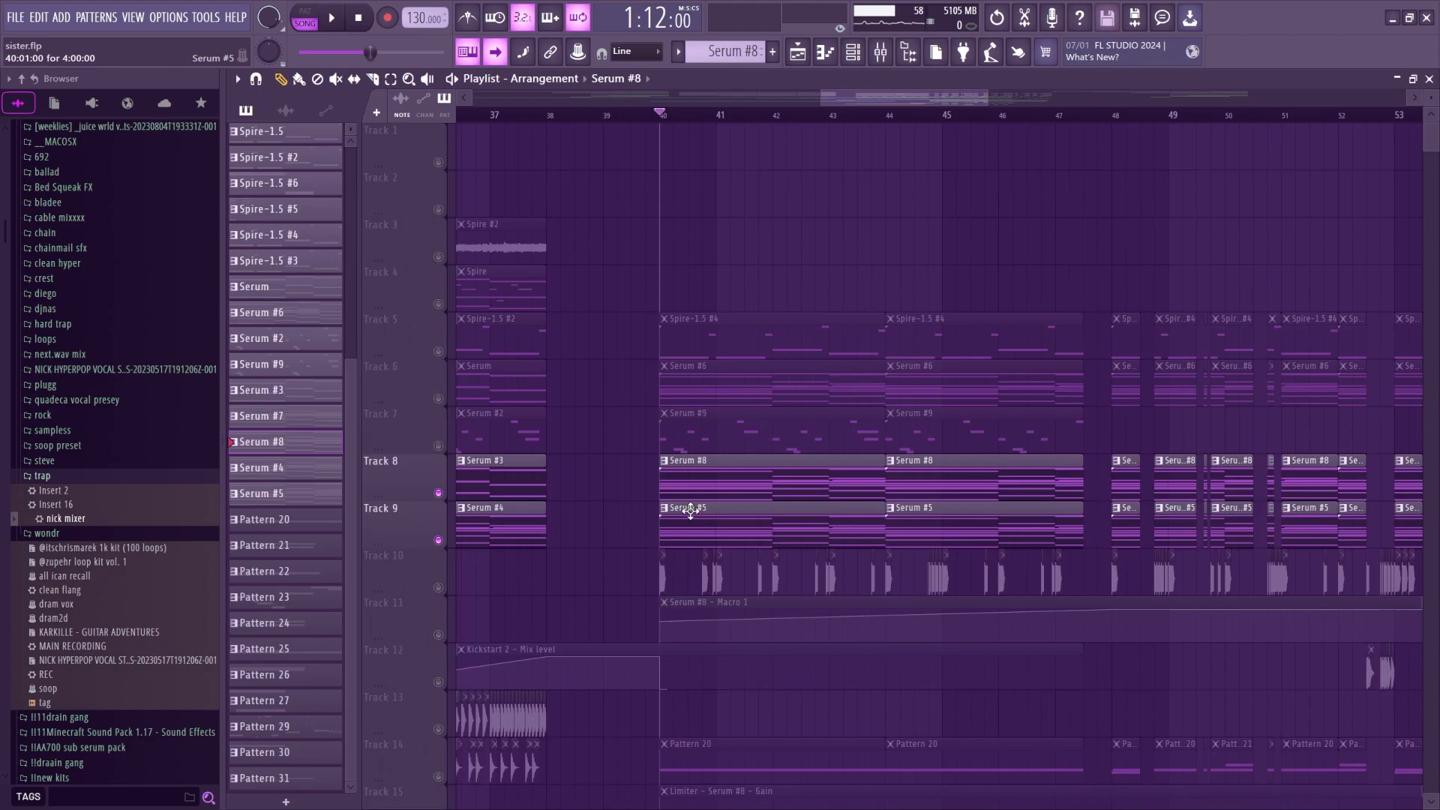
Isolate Track 9 by muting Track 8, select its Serum #5 pattern, and inspect the Serum #7 synth's oscillator and effects settings.
{"action": "left_click", "coordinate": [438, 493]}
{"action": "left_click", "coordinate": [757, 518]}
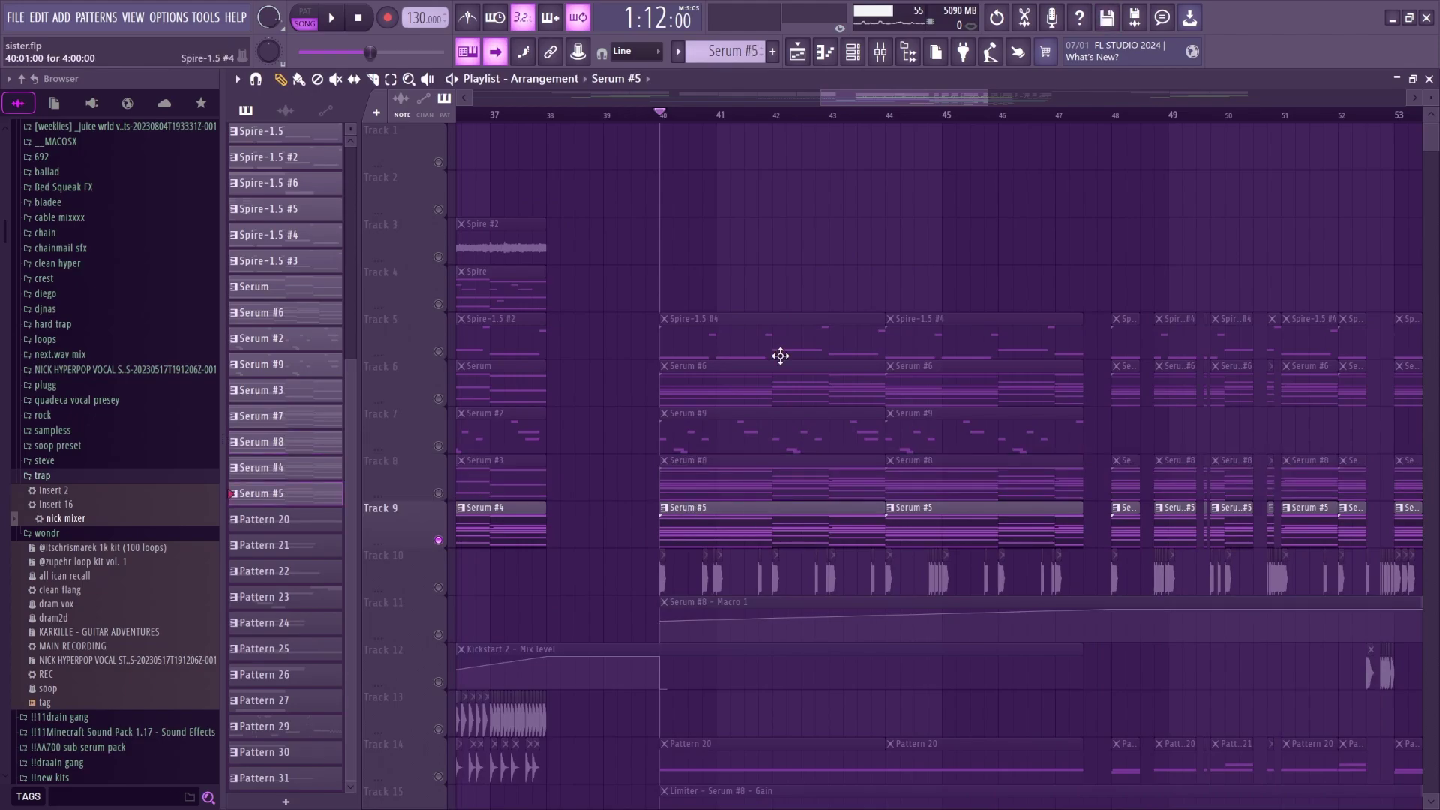
{"action": "left_click", "coordinate": [855, 53]}
{"action": "scroll", "coordinate": [624, 545], "scroll_direction": "up", "scroll_amount": 5}
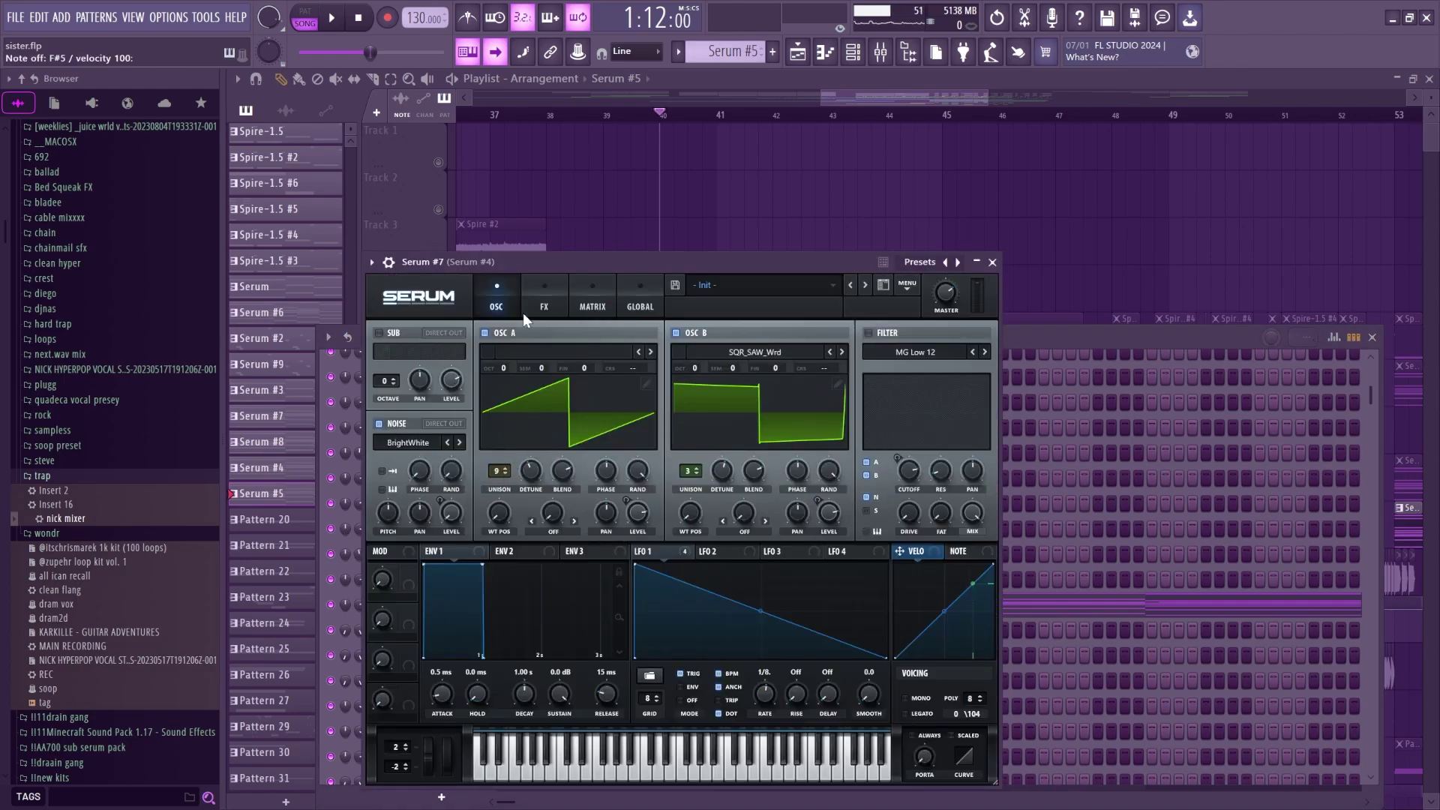
{"action": "left_click", "coordinate": [541, 304]}
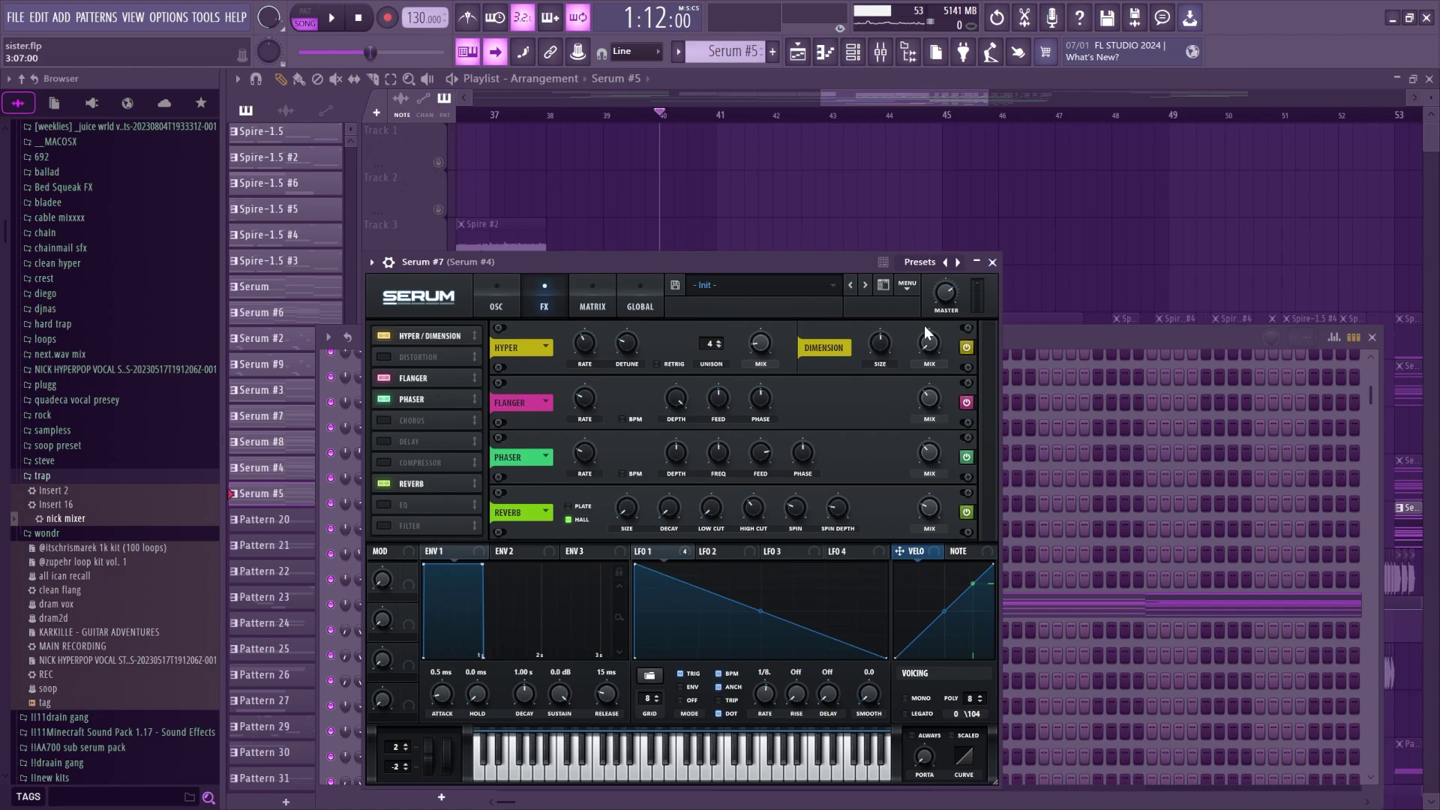
{"action": "left_click", "coordinate": [992, 262]}
{"action": "key", "text": "F6"}
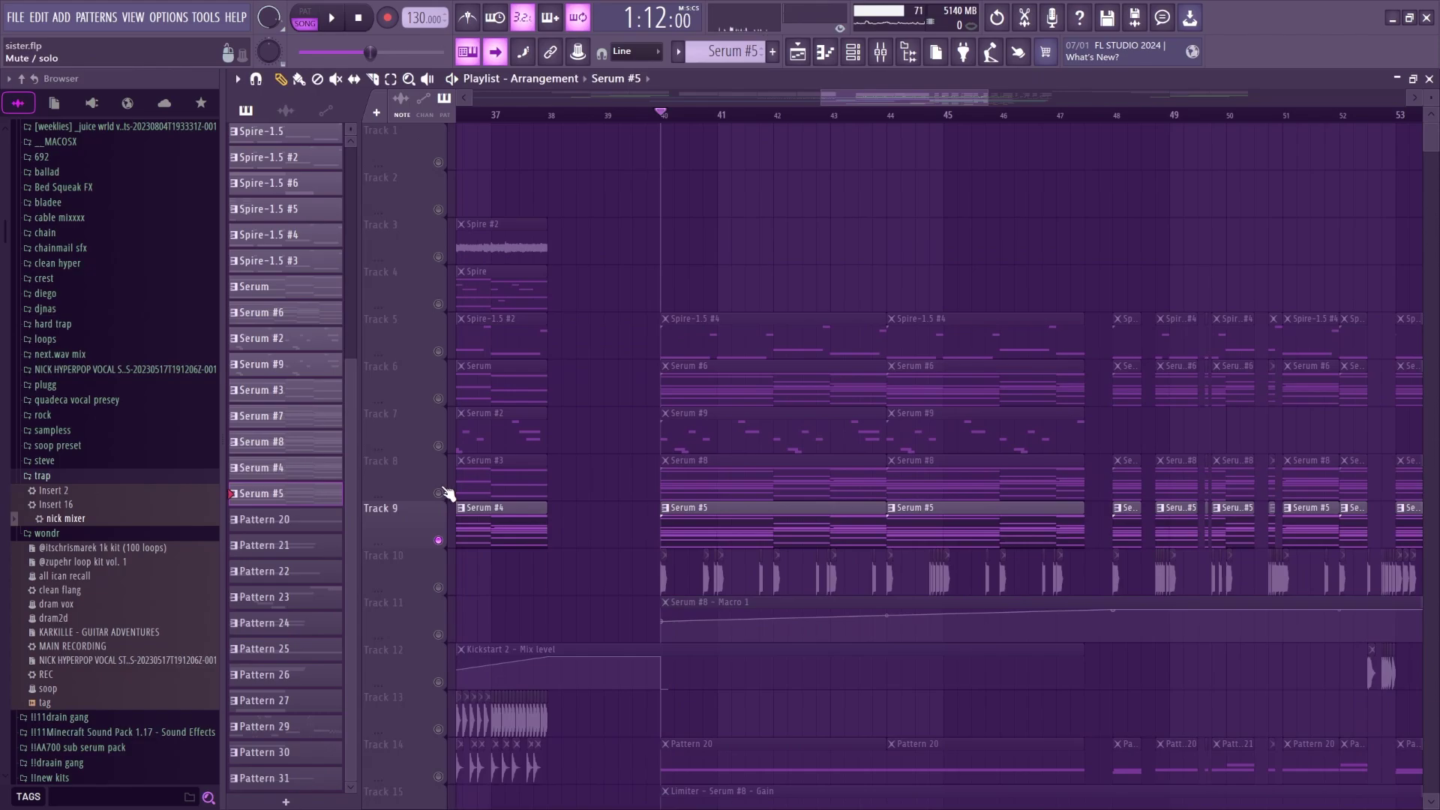
Unmute Tracks 5 to 8 alongside Track 9 and play back the combined synth layers.
{"action": "left_click", "coordinate": [438, 493]}
{"action": "left_click", "coordinate": [438, 351]}
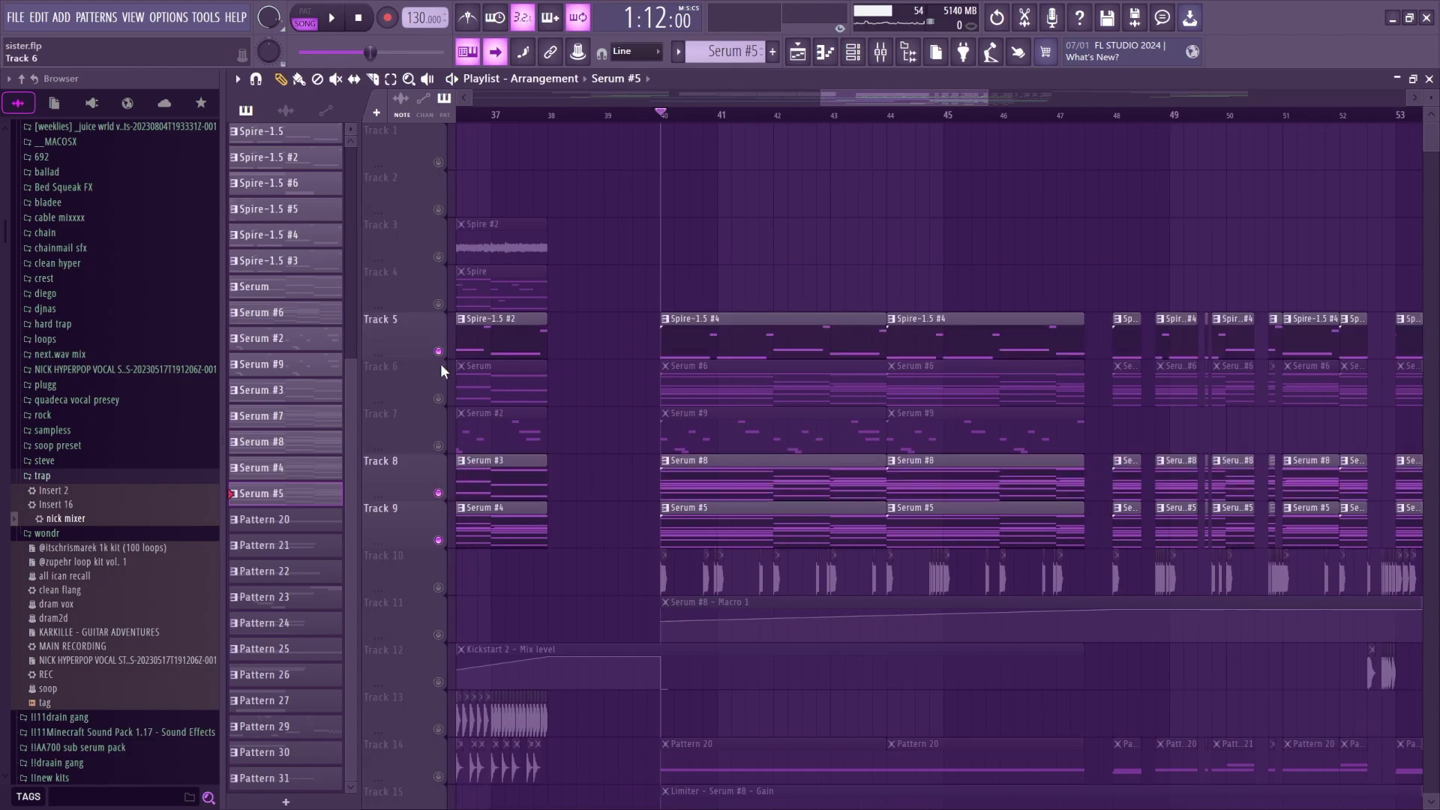
{"action": "left_click", "coordinate": [438, 399]}
{"action": "left_click", "coordinate": [438, 445]}
{"action": "key", "text": "space"}
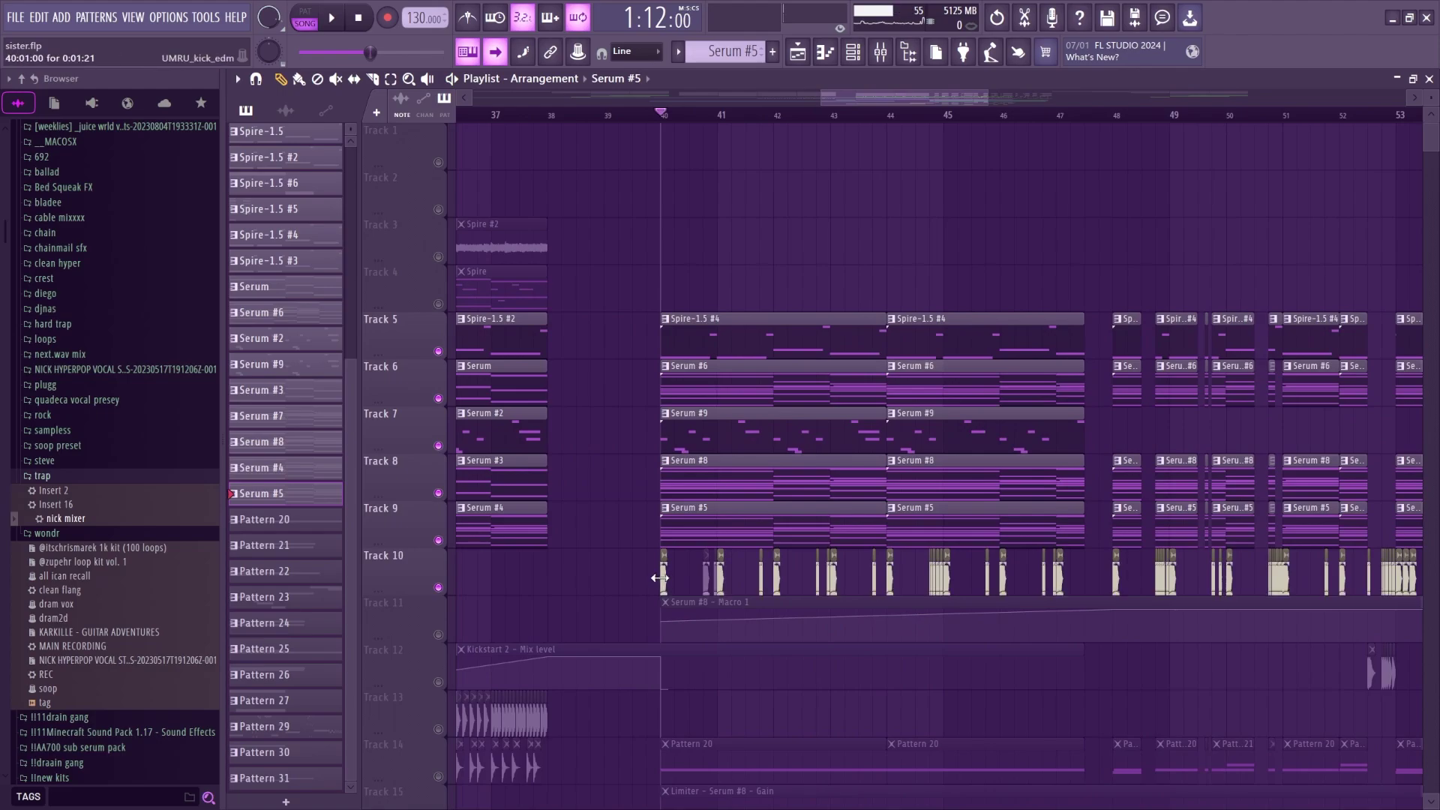
Set the playlist snap to 1/3 step and finally to 1/6 beat to check the kick placement on Track 10.
{"action": "scroll", "coordinate": [803, 183], "scroll_direction": "up", "scroll_amount": 5, "text": "ctrl"}
{"action": "scroll", "coordinate": [761, 391], "scroll_direction": "down", "scroll_amount": 2}
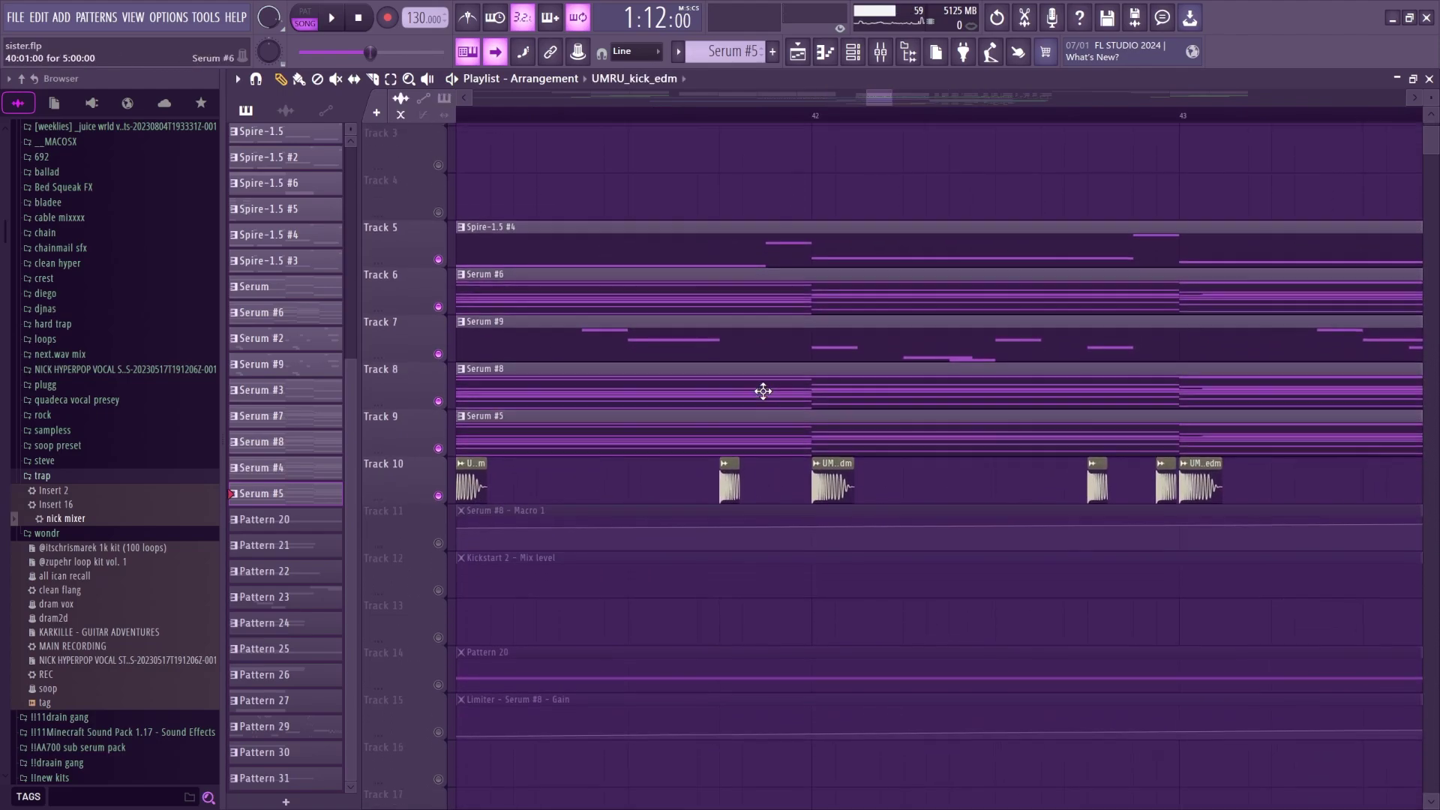
{"action": "left_click", "coordinate": [629, 51]}
{"action": "left_click", "coordinate": [632, 145]}
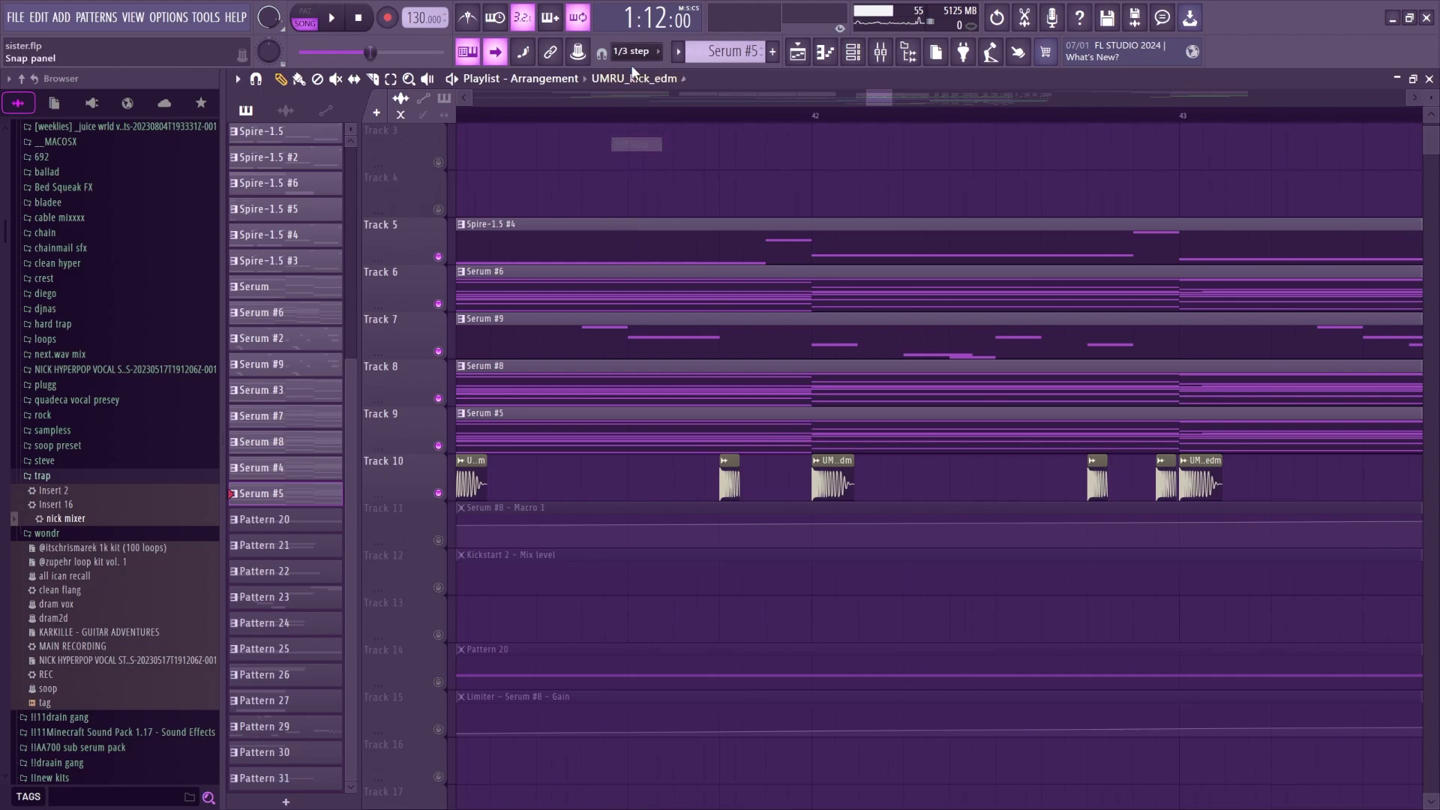
{"action": "left_click", "coordinate": [629, 51]}
{"action": "left_click", "coordinate": [635, 186]}
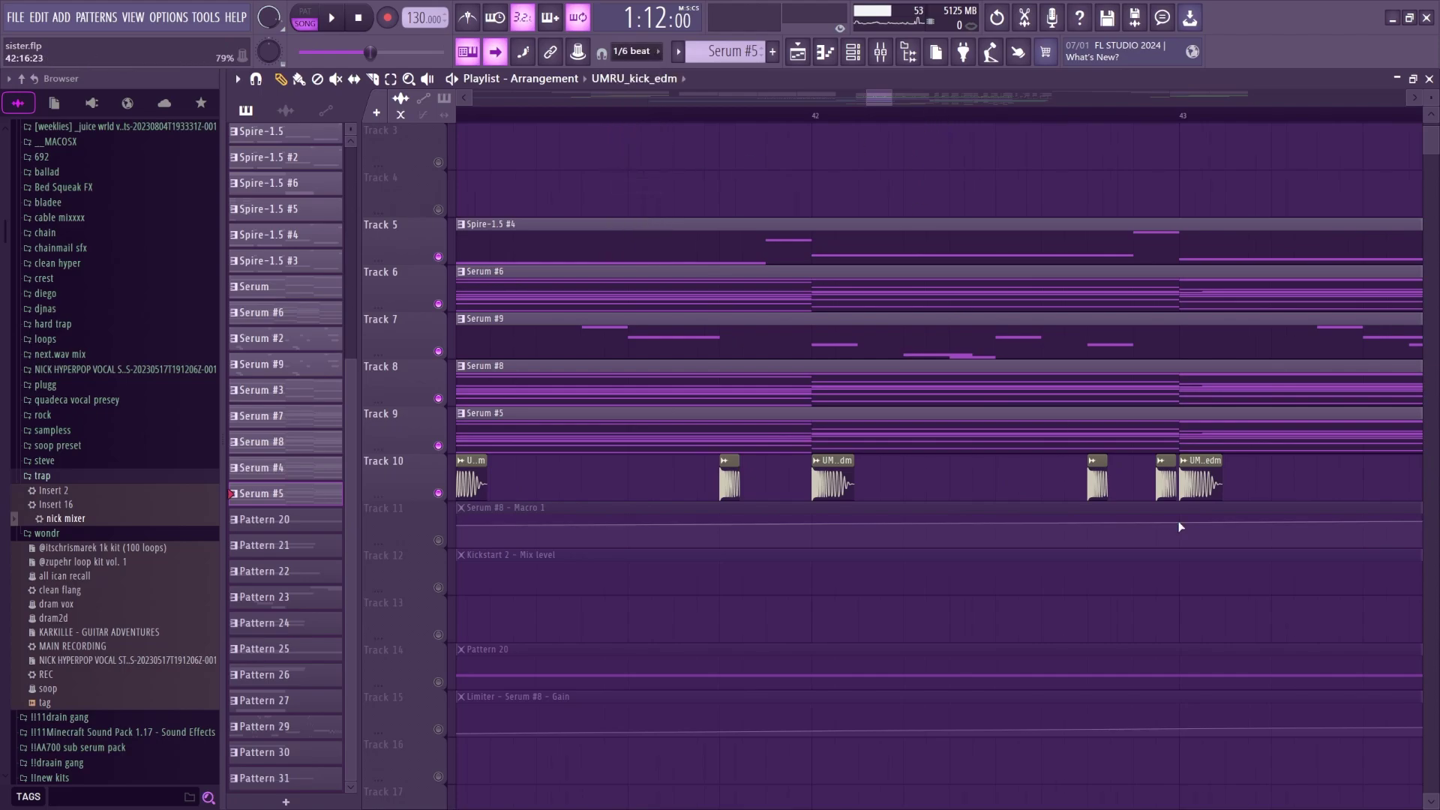
Solo Track 14, which holds the Pattern 20 clips, in the playlist.
{"action": "left_click_drag", "start_coordinate": [881, 105], "coordinate": [913, 105]}
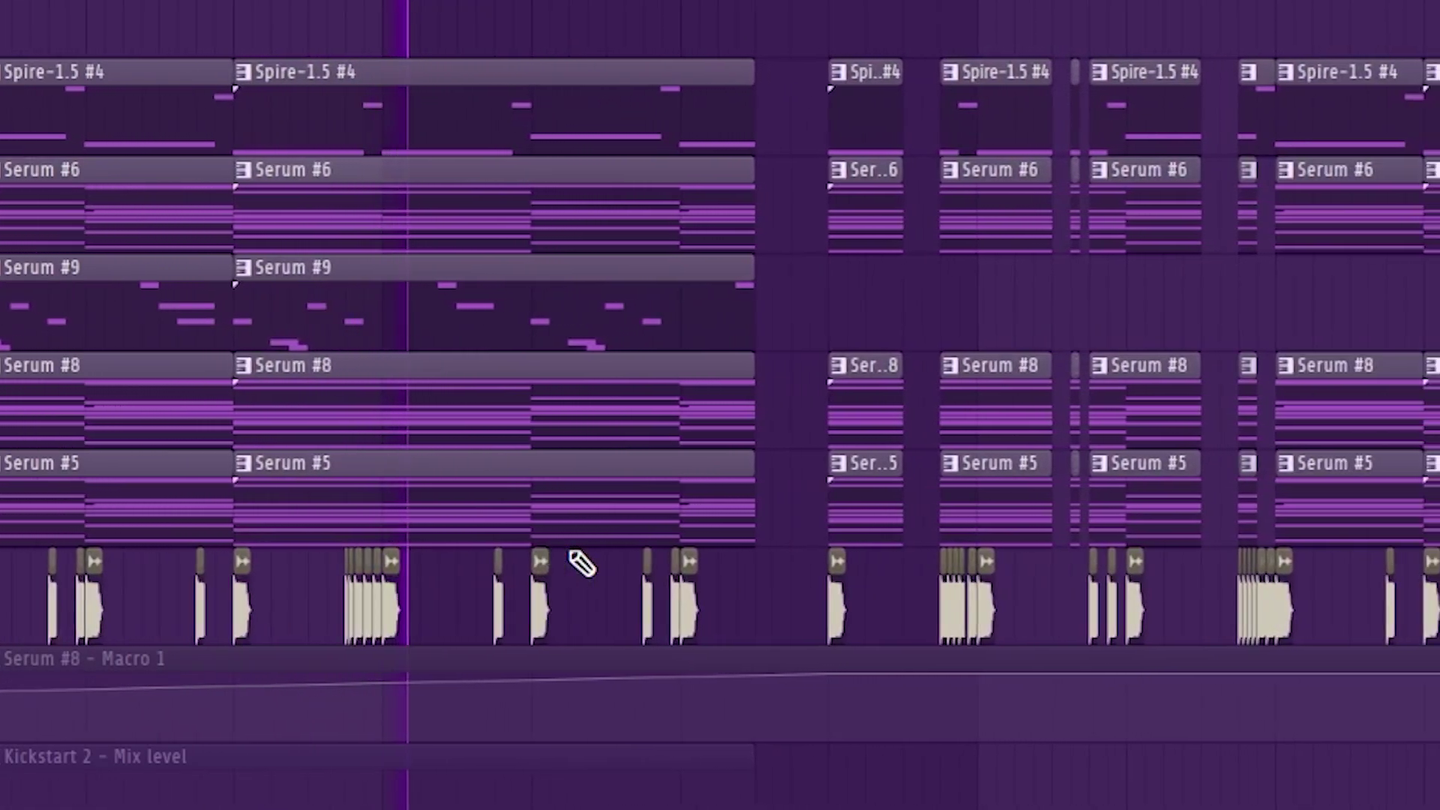
{"action": "scroll", "coordinate": [785, 665], "scroll_direction": "down", "scroll_amount": 4}
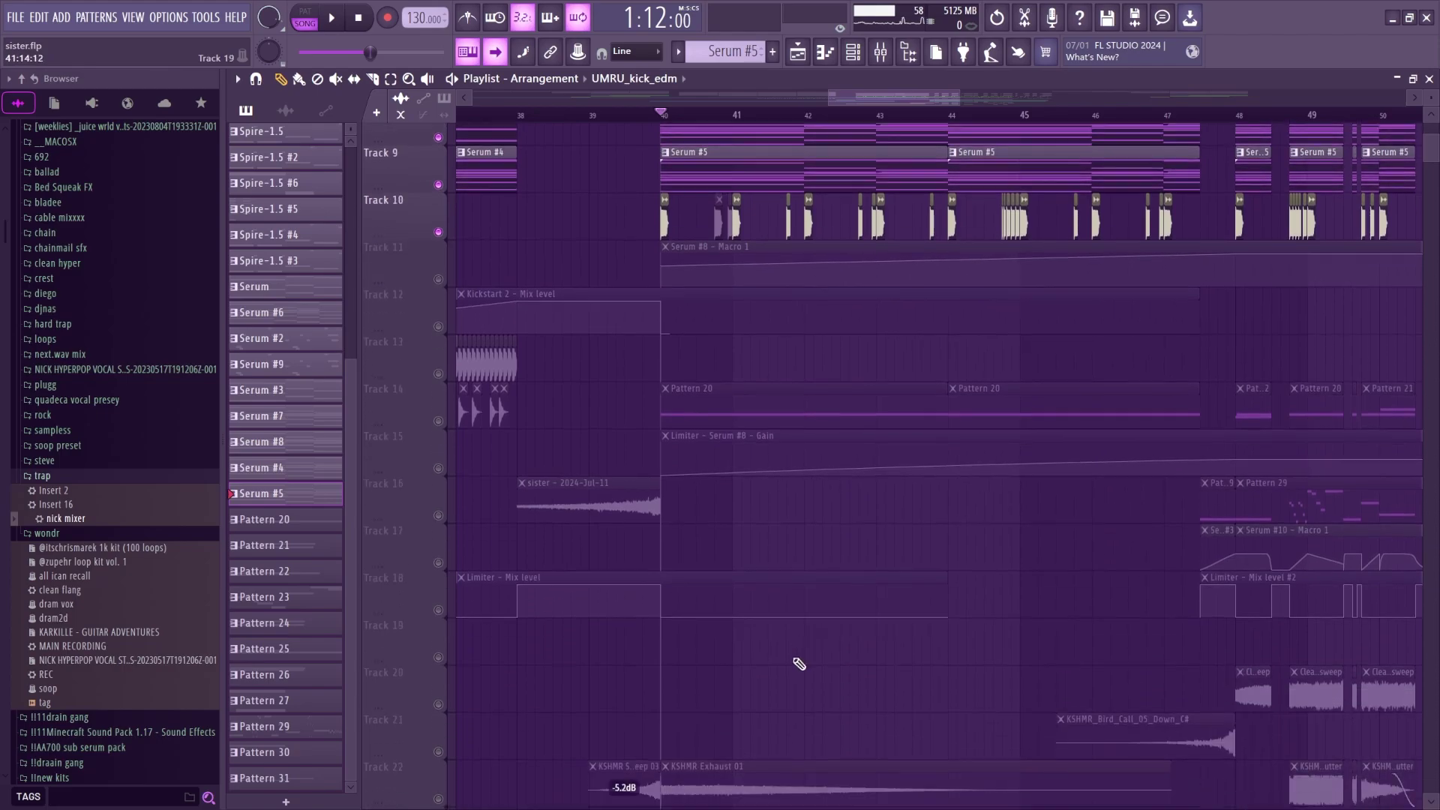
{"action": "right_click", "coordinate": [438, 398]}
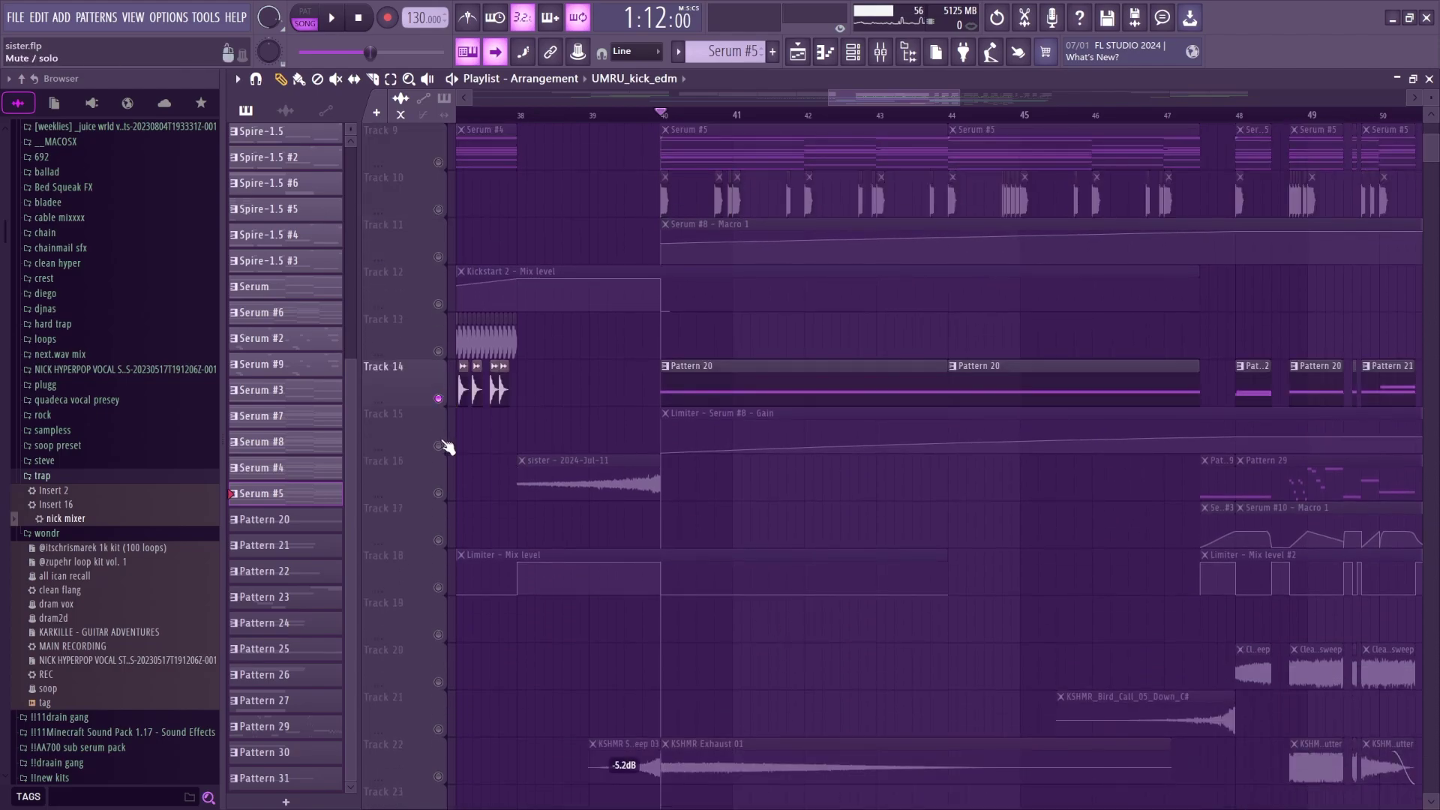
Unmute automation Tracks 11 and 15 and inspect the Serum #8 "siren or lead" patch that Pattern 20 plays.
{"action": "double_click", "coordinate": [740, 389]}
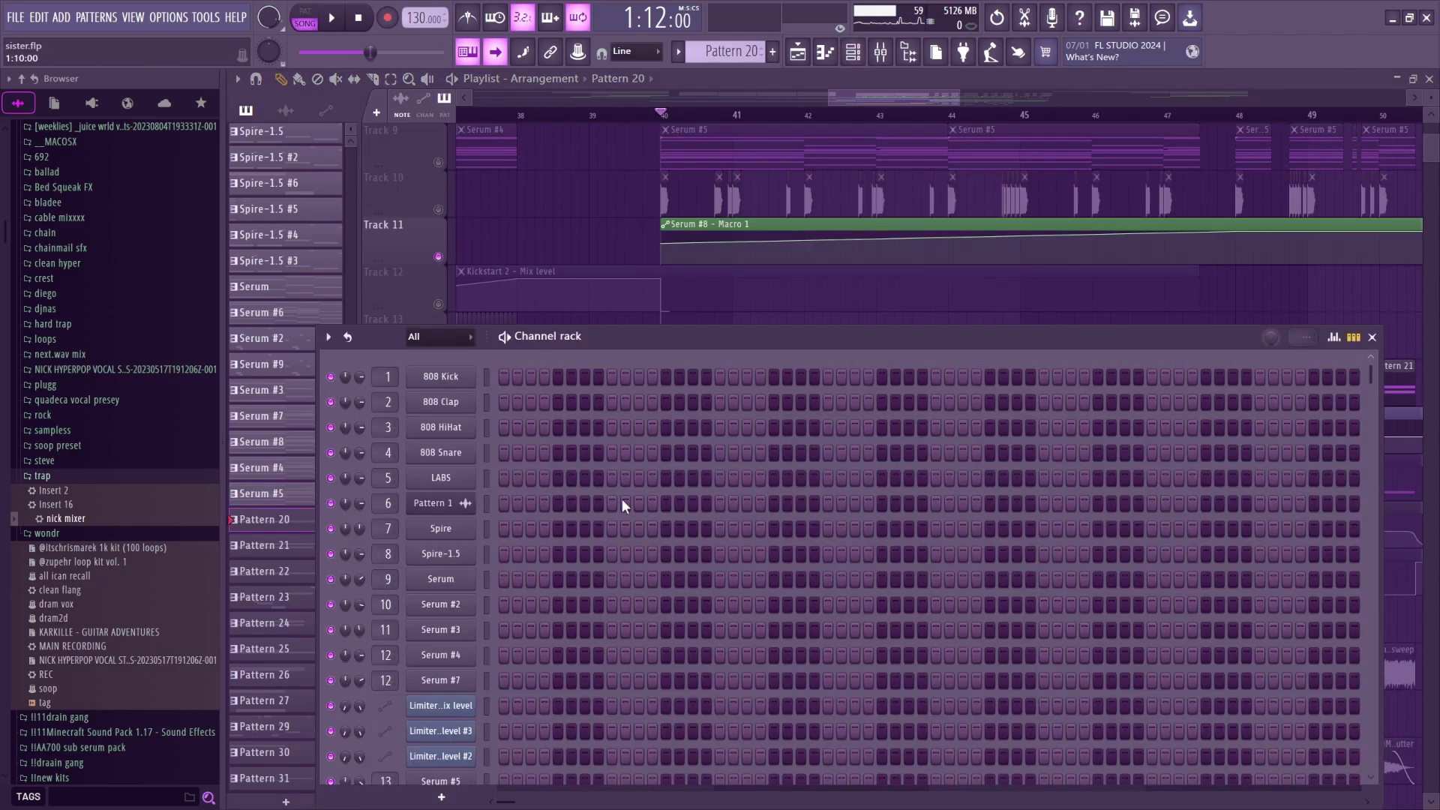
{"action": "scroll", "coordinate": [623, 498], "scroll_direction": "down", "scroll_amount": 8}
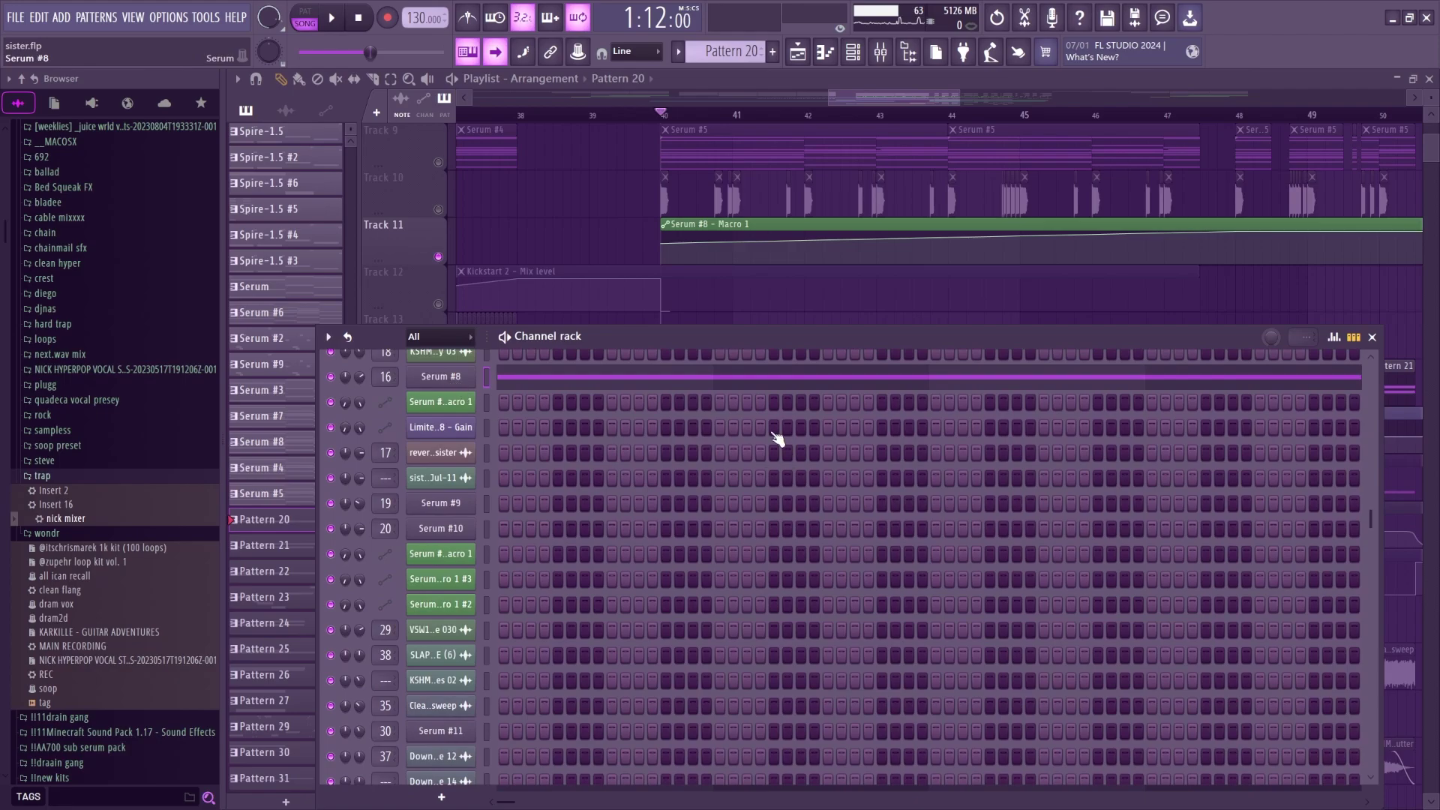
{"action": "left_click", "coordinate": [361, 594]}
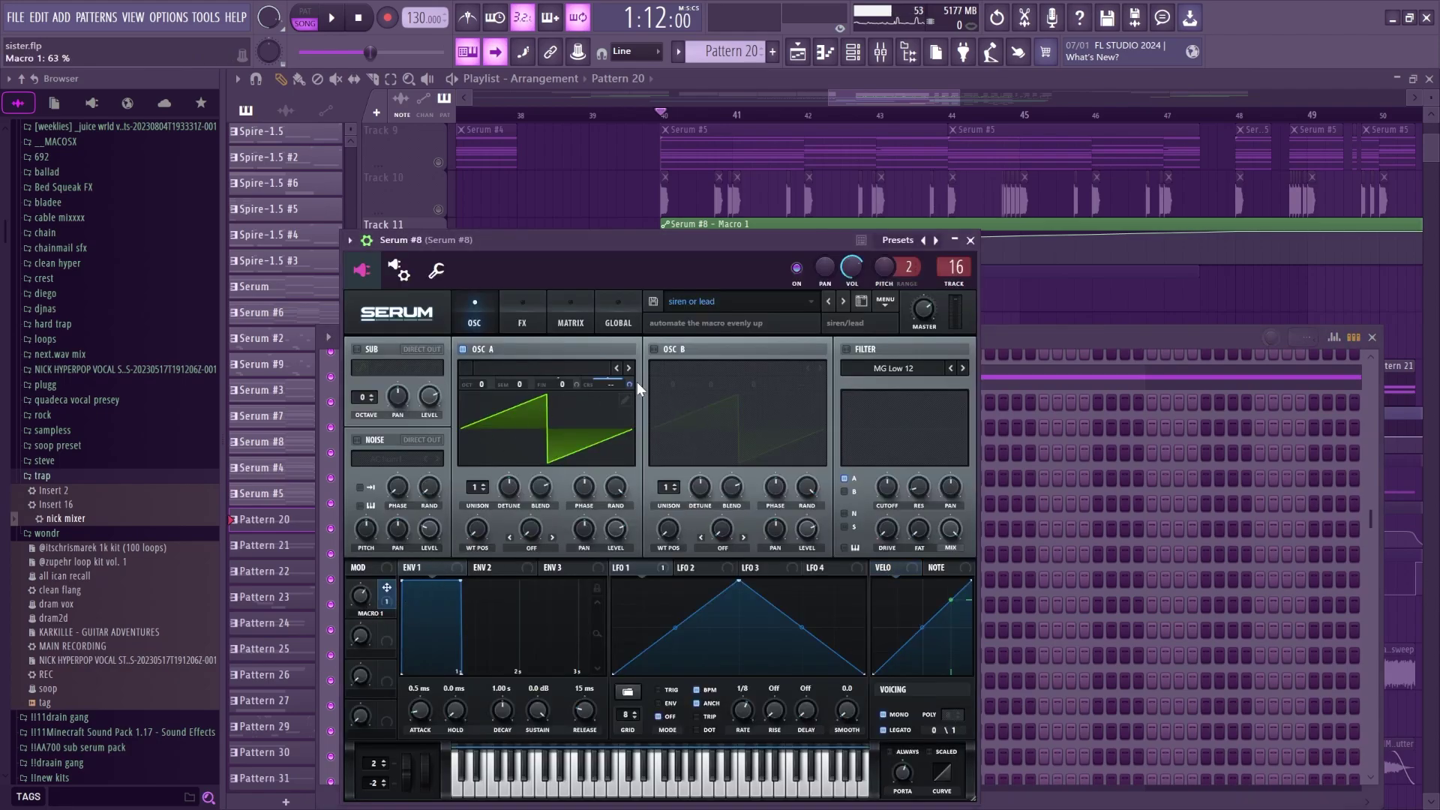
{"action": "left_click", "coordinate": [663, 119]}
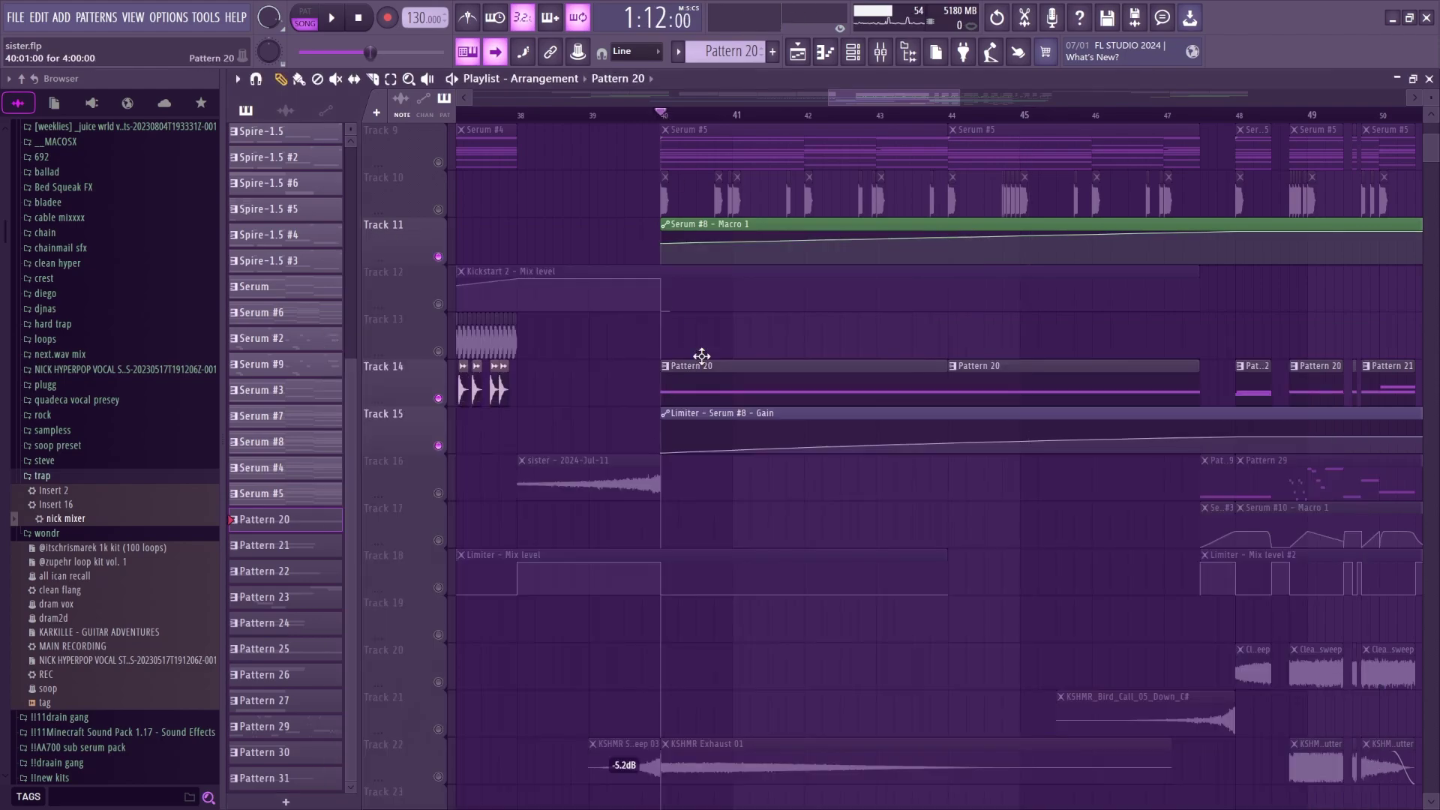
Examine Pattern 20's Serum #8 note in the piano roll, and return to the playlist to view the Macro 1 automation.
{"action": "key", "text": "F7"}
{"action": "scroll", "coordinate": [534, 315], "scroll_direction": "down", "scroll_amount": 5}
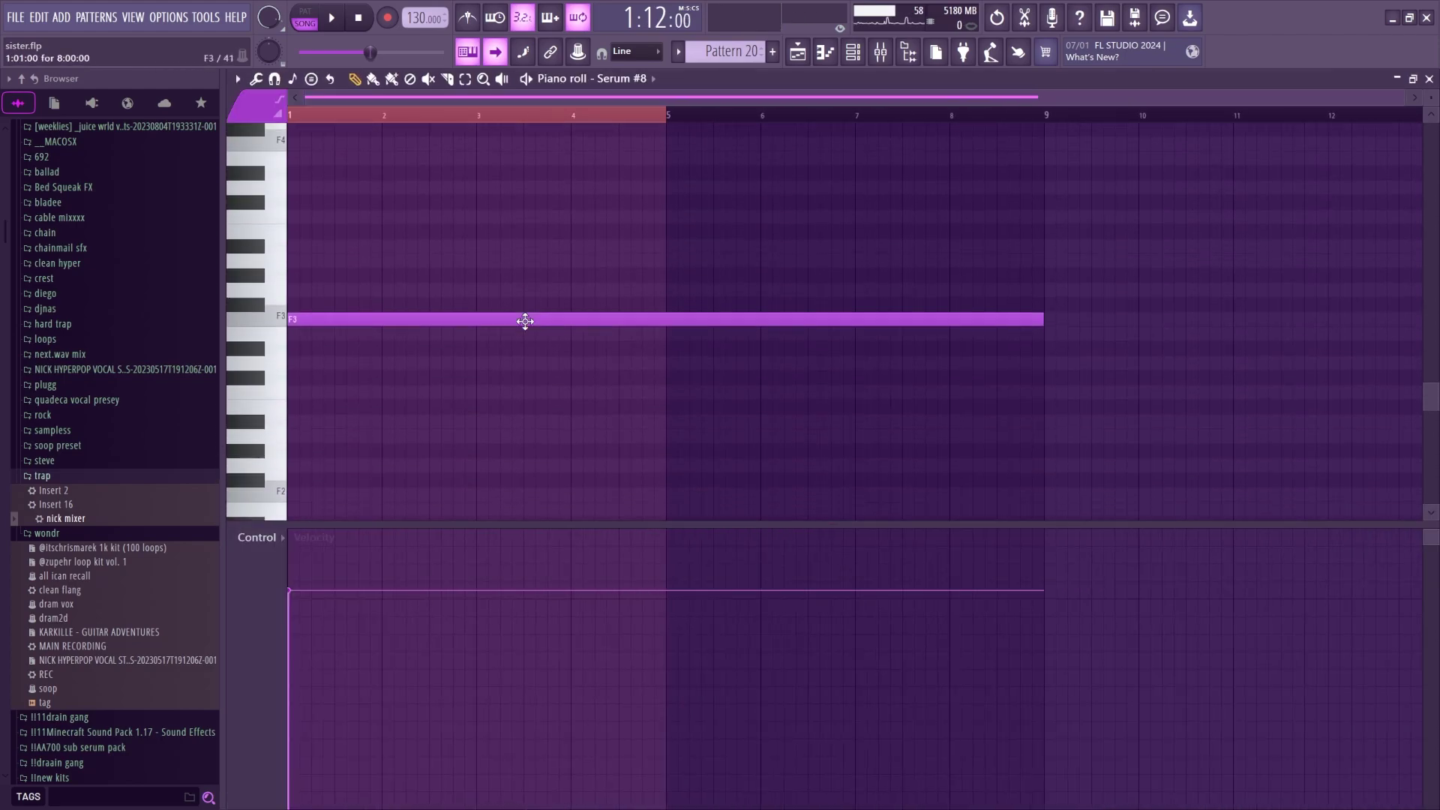
{"action": "left_click", "coordinate": [816, 56]}
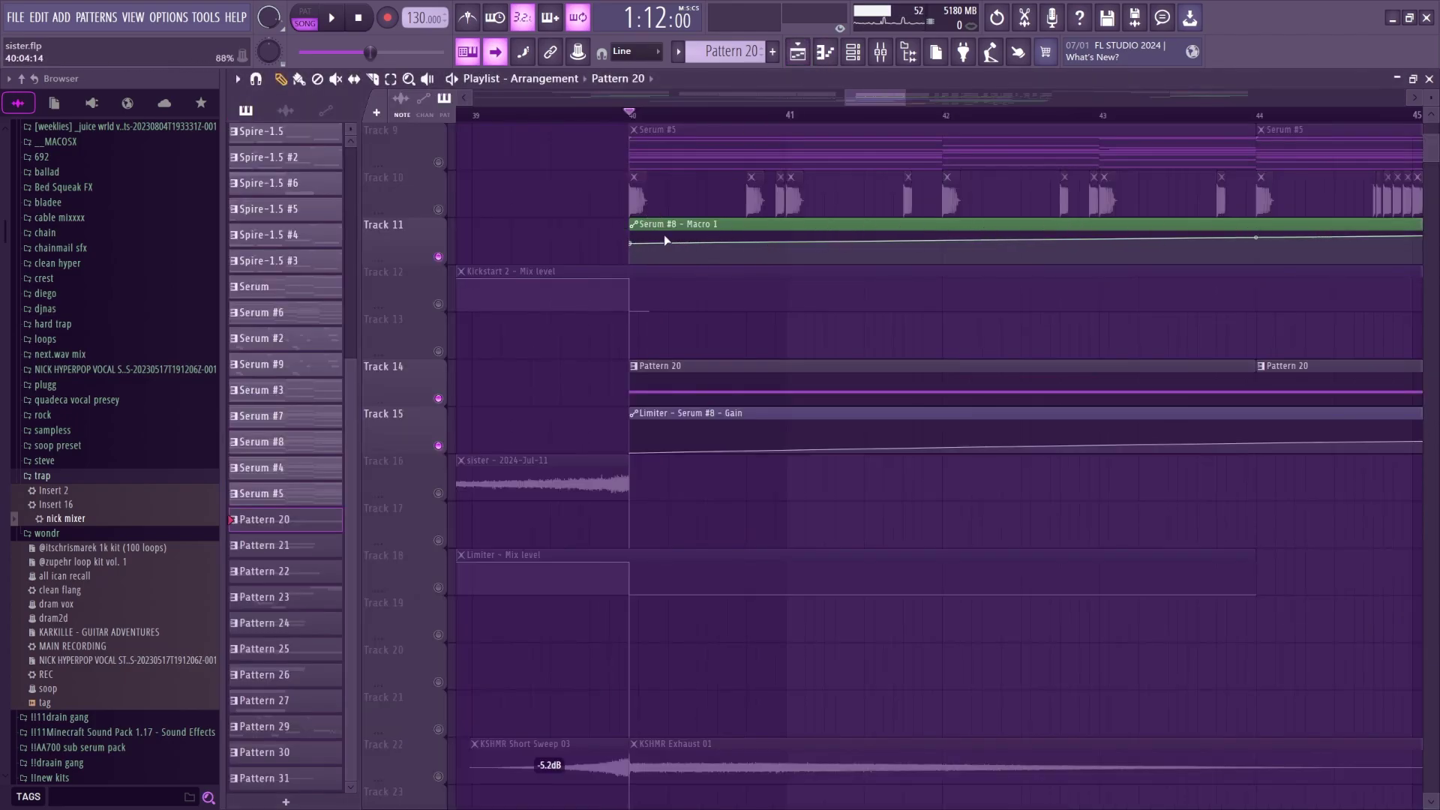
Inspect the gain control of the Fruity Limiter on the Serum #8 mixer track, and return to the playlist.
{"action": "left_click", "coordinate": [880, 53]}
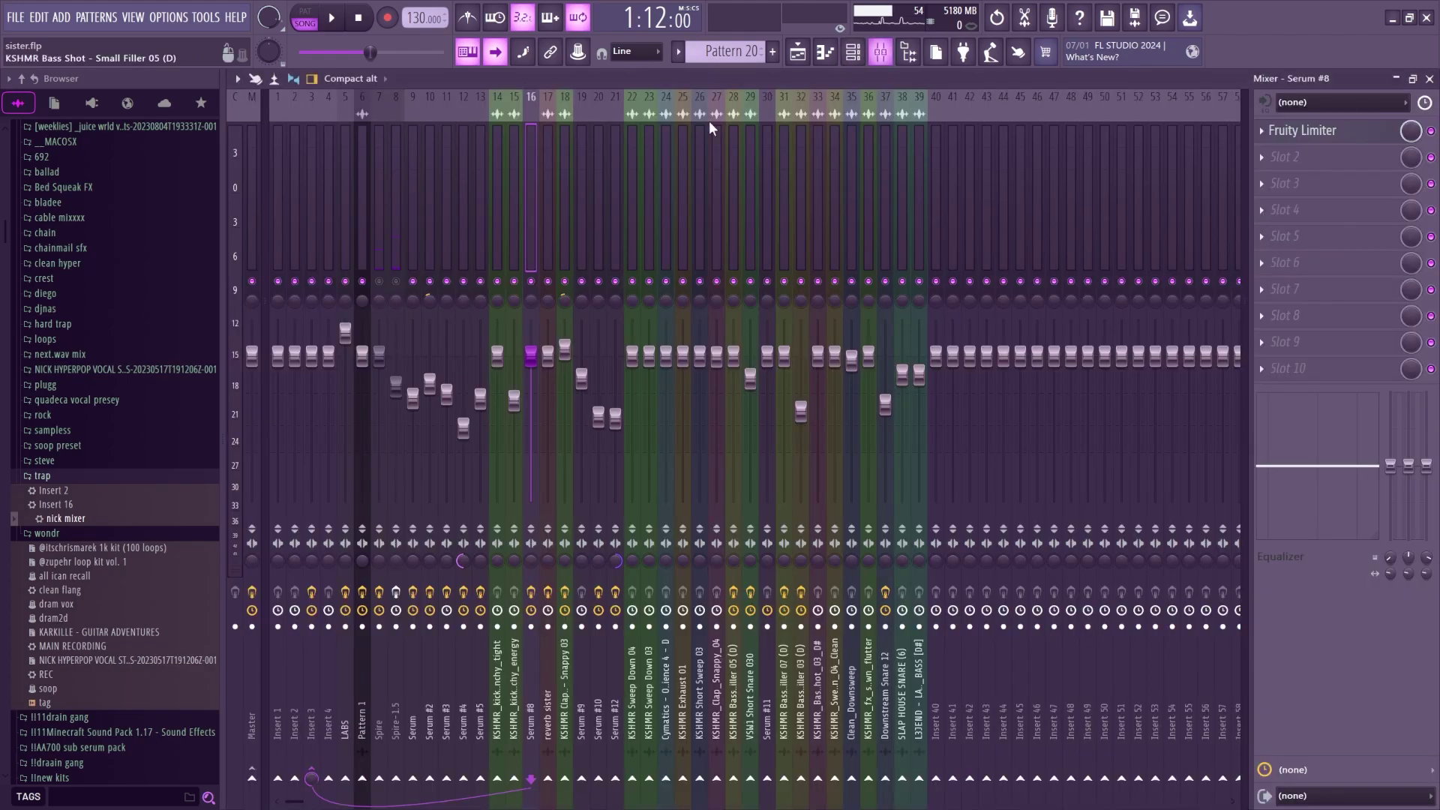
{"action": "left_click", "coordinate": [1324, 132]}
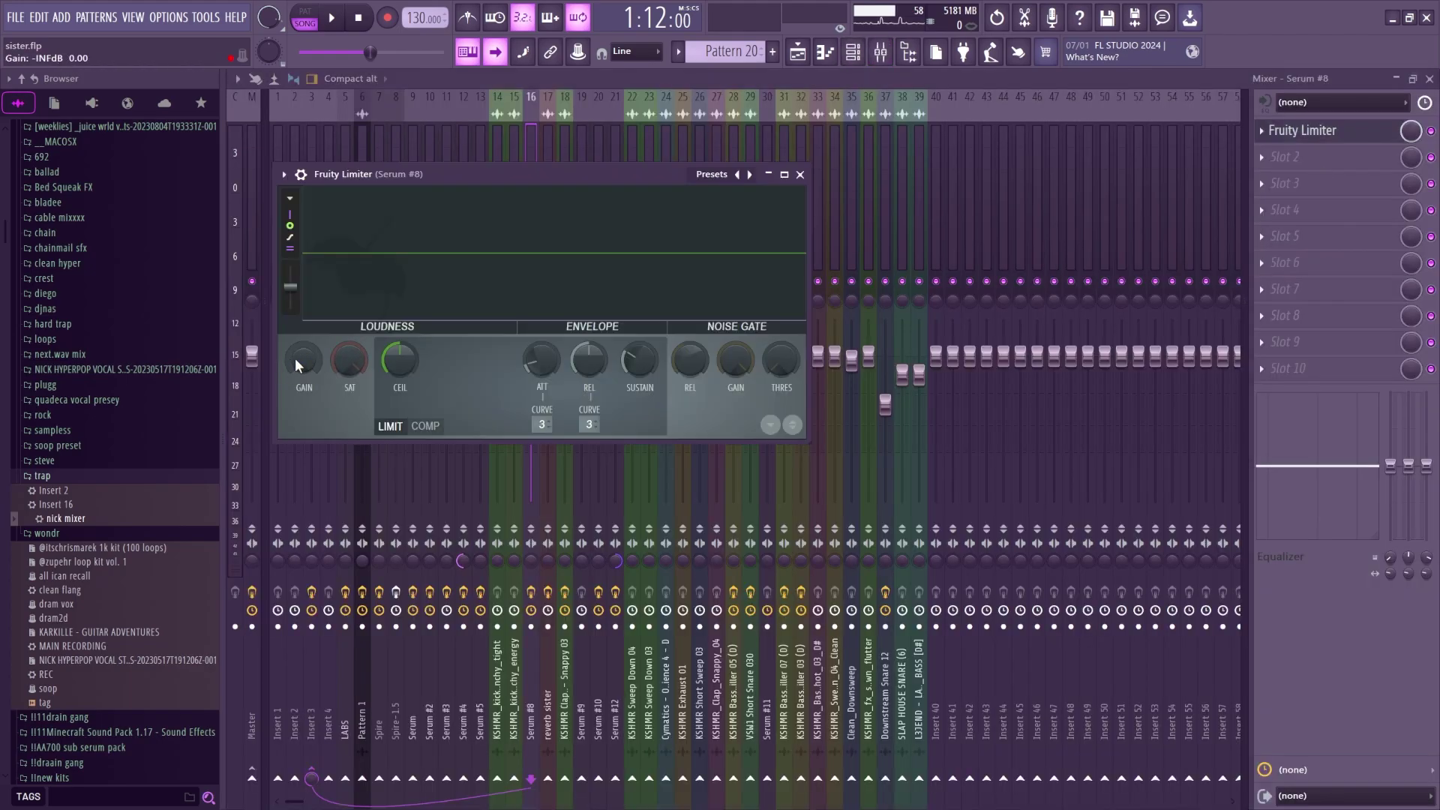
{"action": "left_click", "coordinate": [814, 59]}
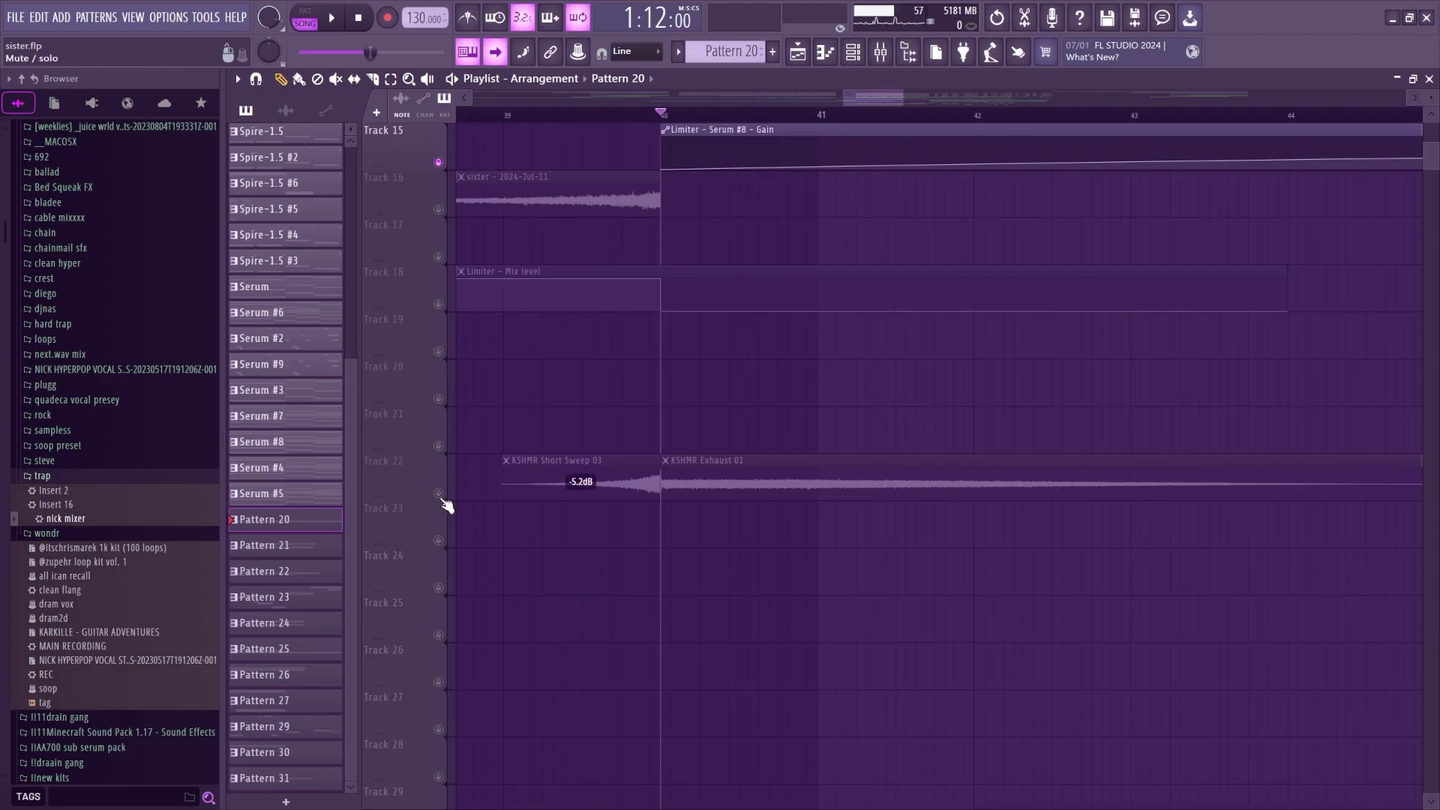
Solo Track 22 and play back its KSHMR Short Sweep 03 and KSHMR Exhaust 01 clips from bar 39.
{"action": "right_click", "coordinate": [434, 502]}
{"action": "left_click", "coordinate": [410, 496]}
{"action": "right_click", "coordinate": [439, 493]}
{"action": "left_click", "coordinate": [512, 114]}
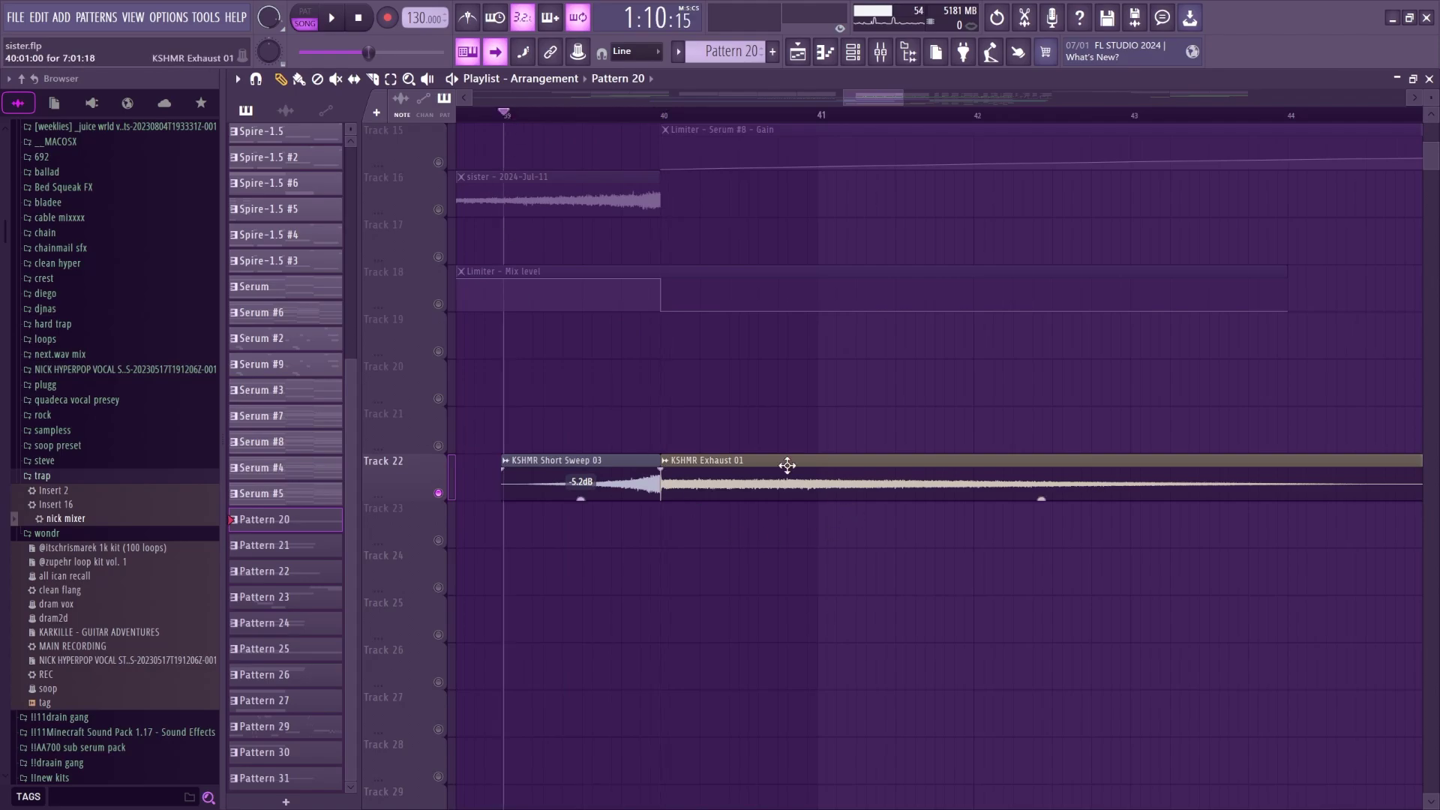
{"action": "key", "text": "space"}
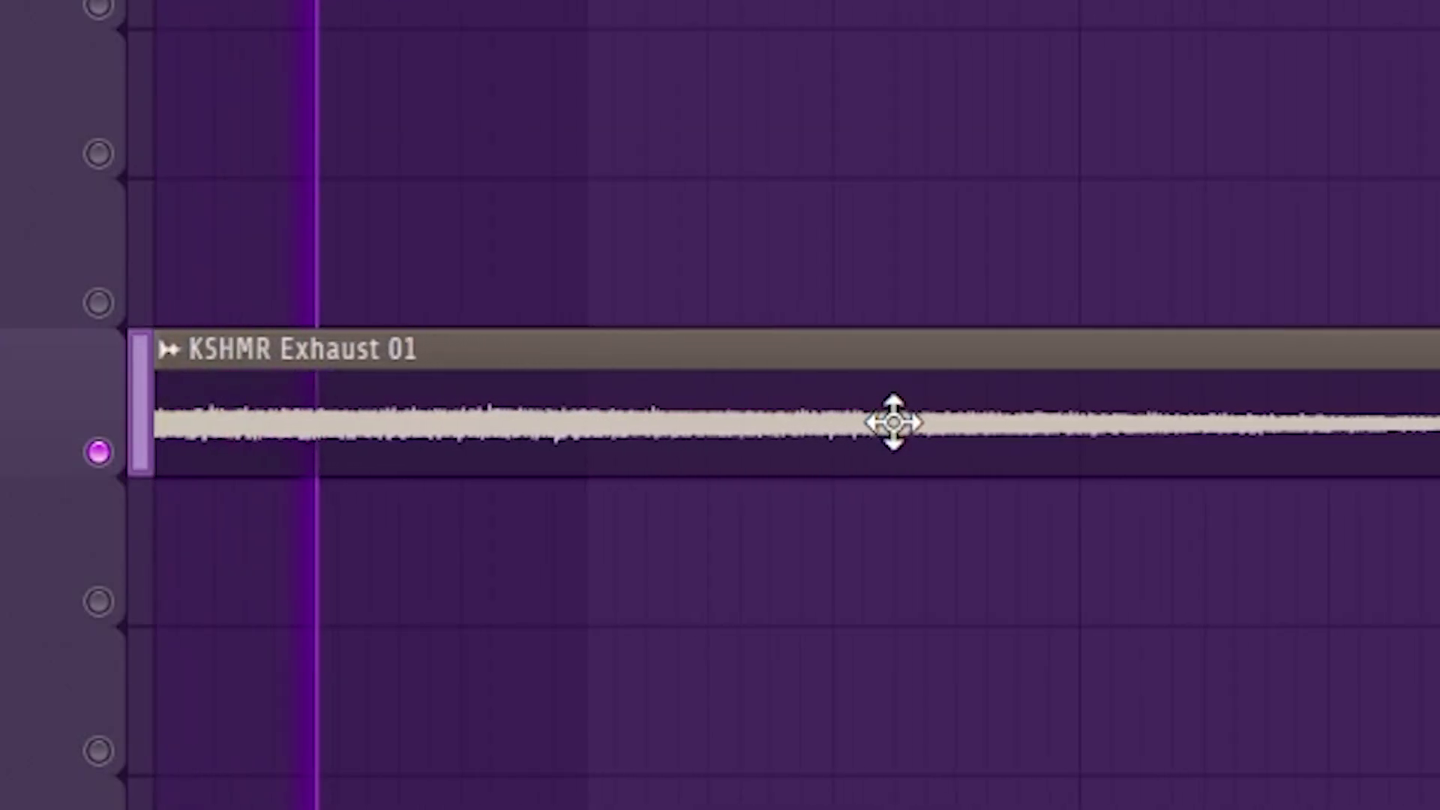
{"action": "key", "text": "space"}
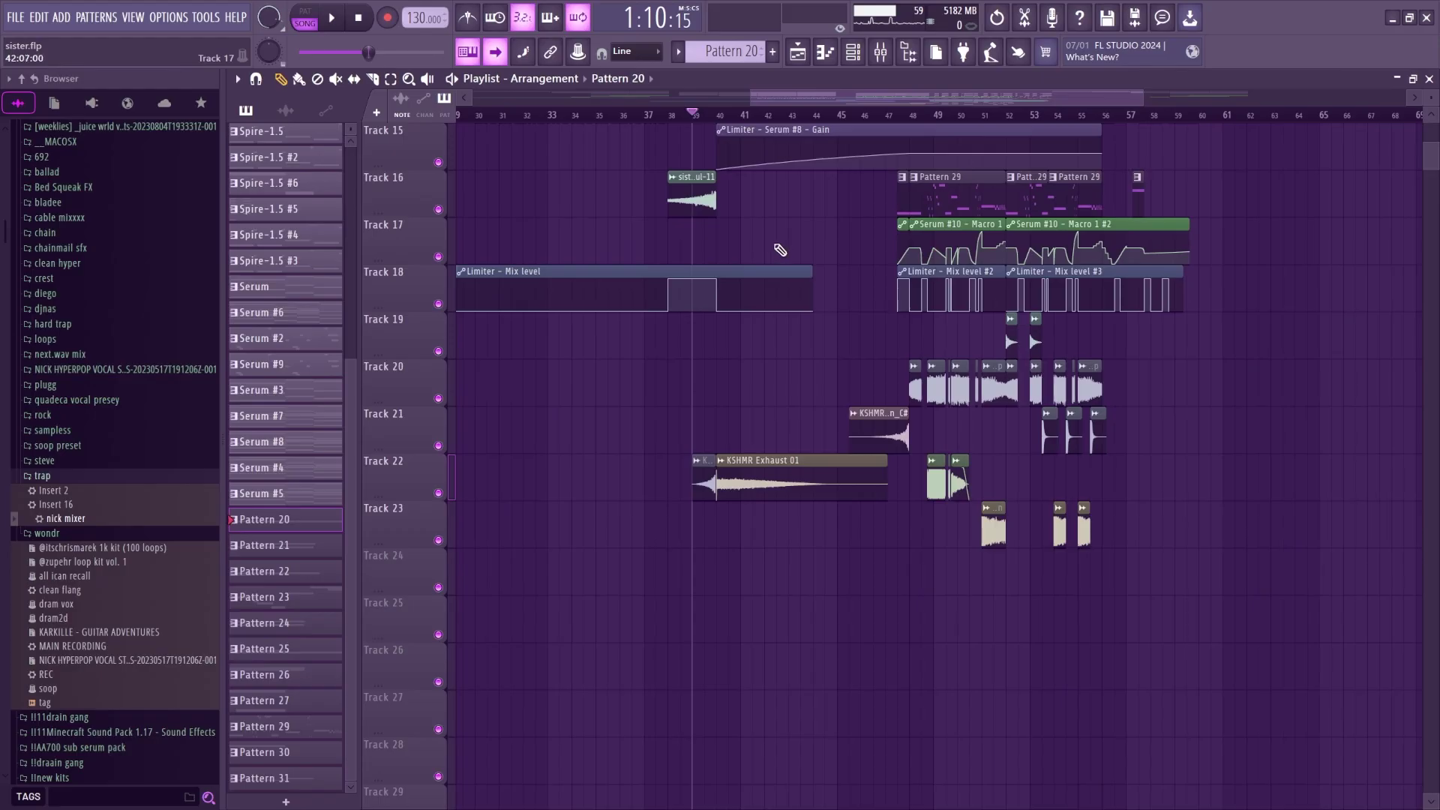
Play back the full drop from bar 40 with all its layers unmuted.
{"action": "scroll", "coordinate": [747, 300], "scroll_direction": "up", "scroll_amount": 2}
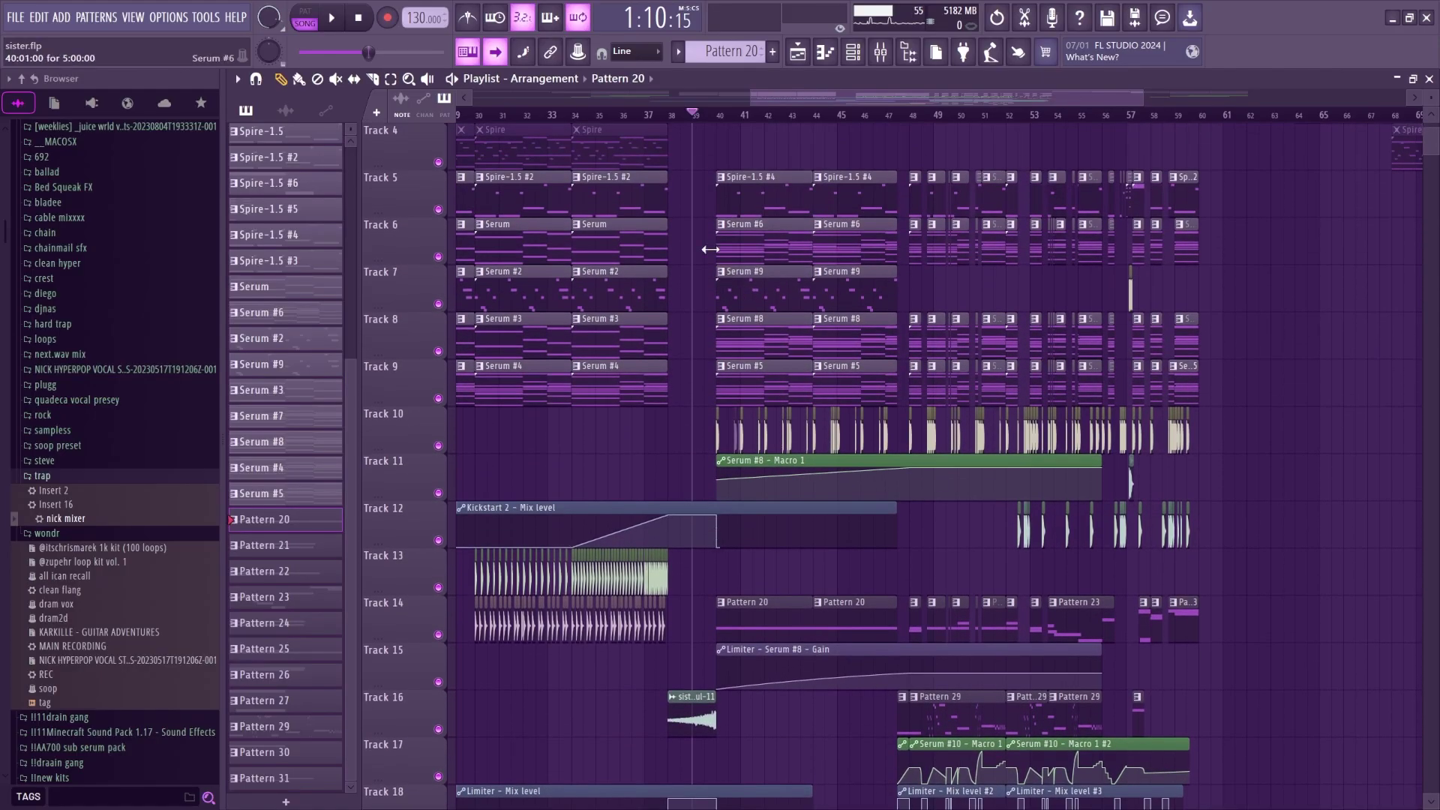
{"action": "left_click", "coordinate": [722, 122]}
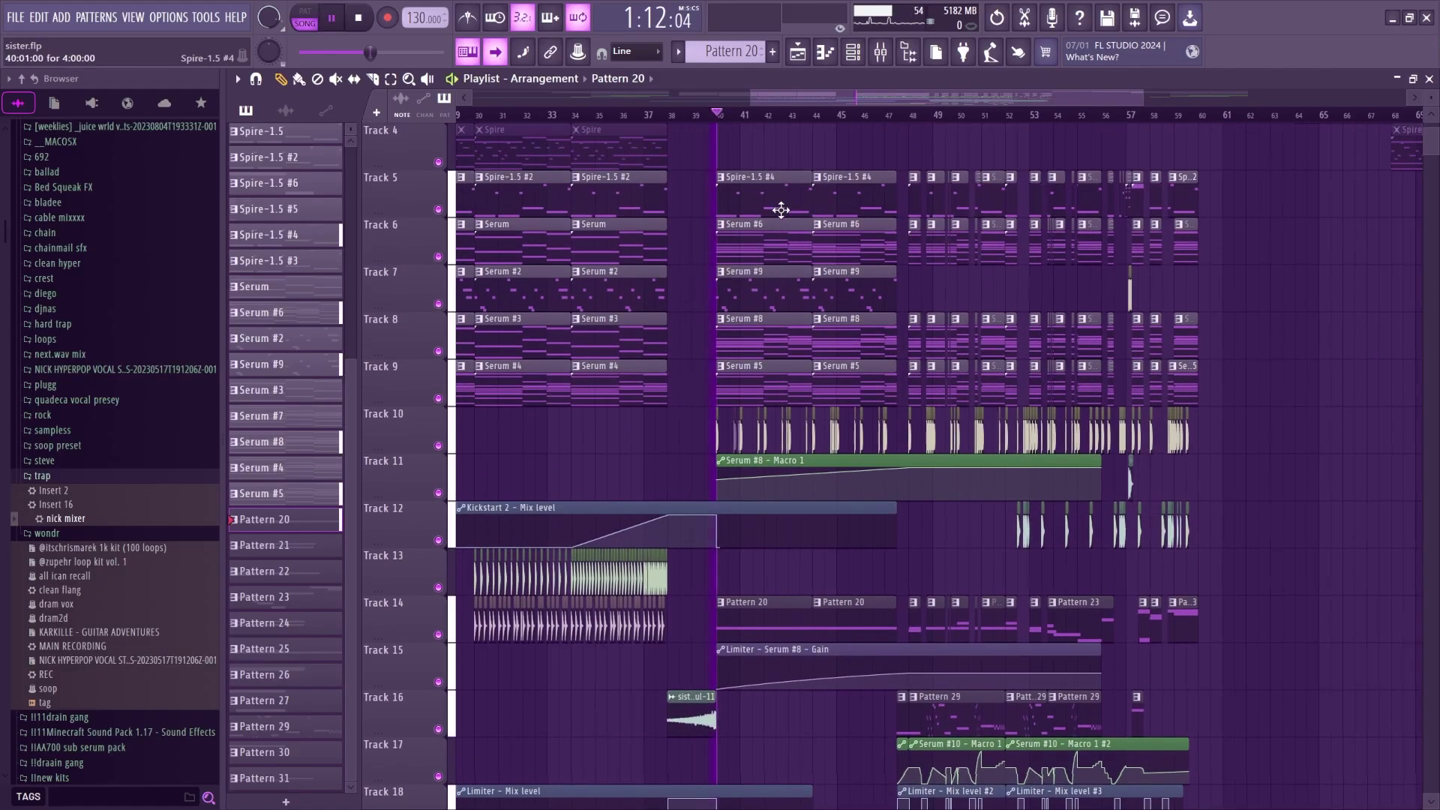
{"action": "key", "text": "space"}
{"action": "scroll", "coordinate": [780, 217], "scroll_direction": "down", "scroll_amount": 1}
{"action": "scroll", "coordinate": [777, 348], "scroll_direction": "up", "scroll_amount": 1}
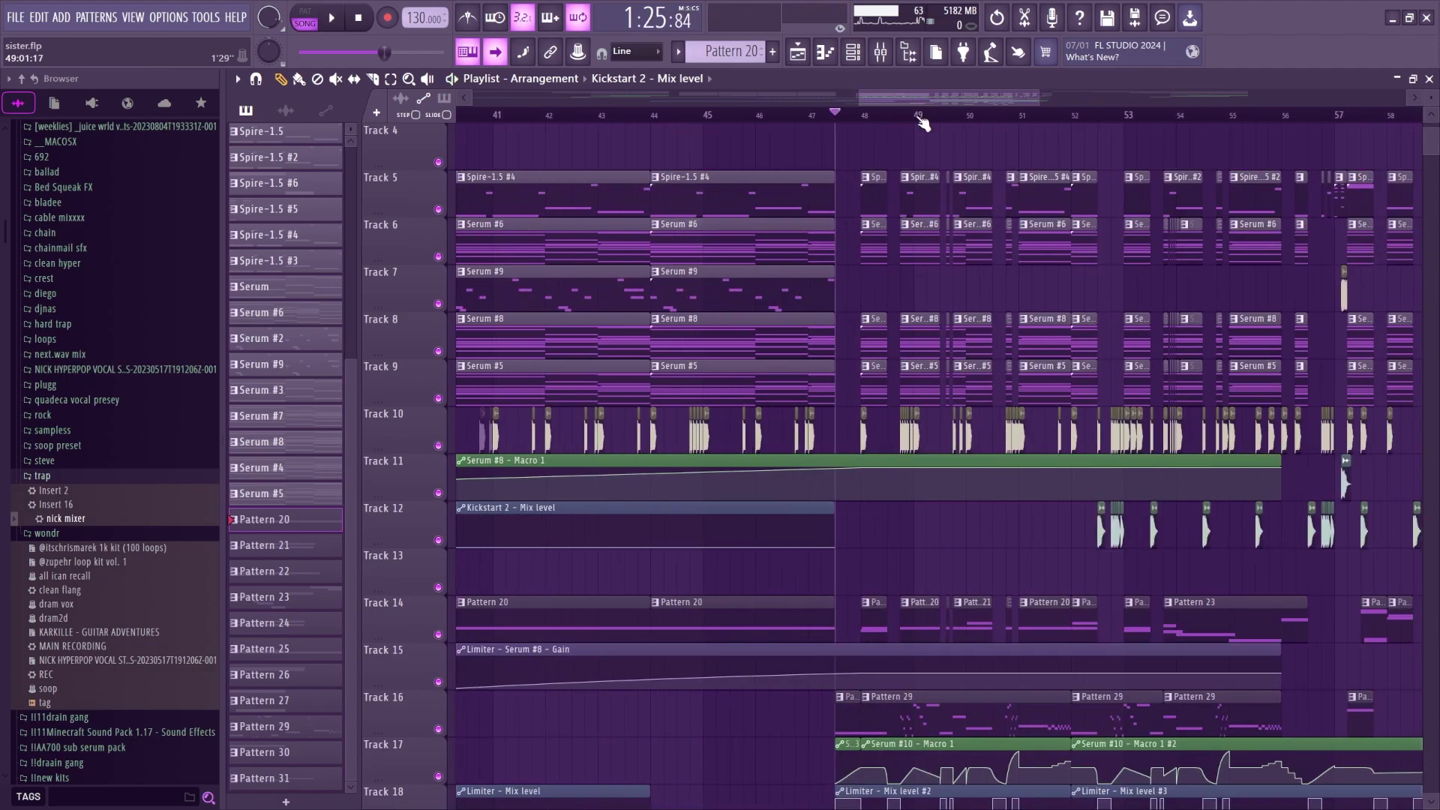
Play back the second half of the drop from the end of the Kickstart 2 automation and examine its chopped clips.
{"action": "left_click_drag", "start_coordinate": [897, 96], "coordinate": [942, 100]}
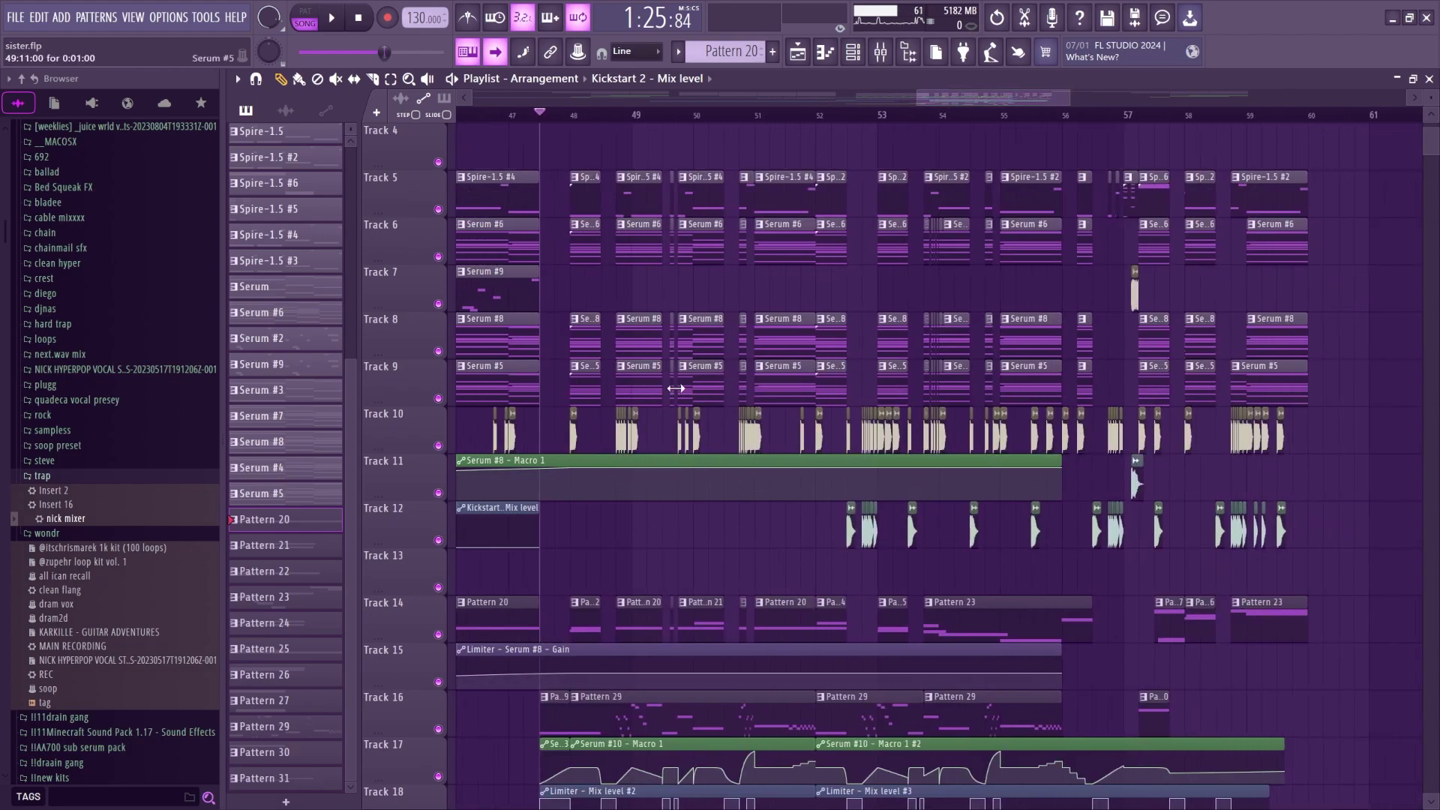
{"action": "key", "text": "space"}
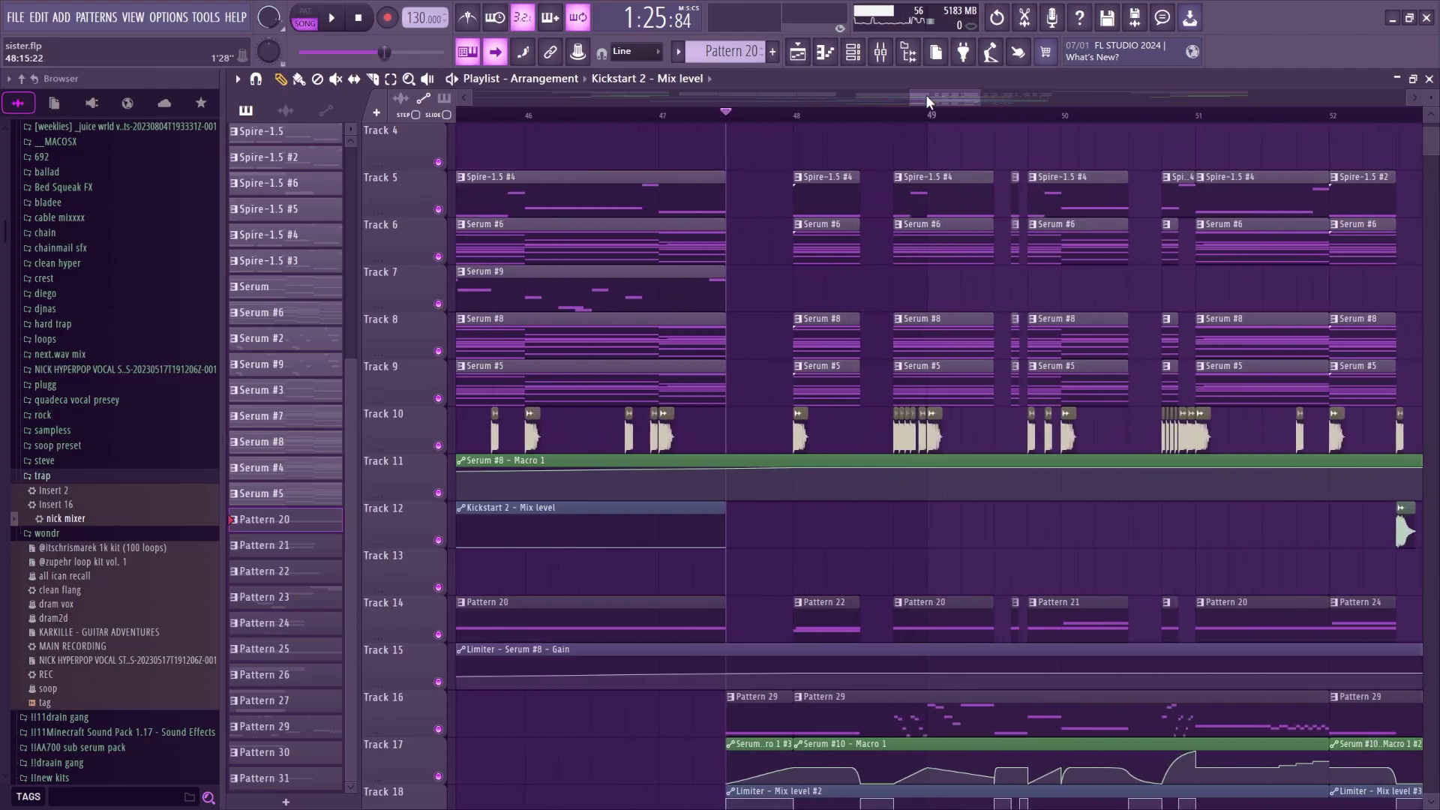
{"action": "scroll", "coordinate": [925, 96], "scroll_direction": "down", "scroll_amount": 3}
{"action": "scroll", "coordinate": [876, 118], "scroll_direction": "down", "scroll_amount": 4}
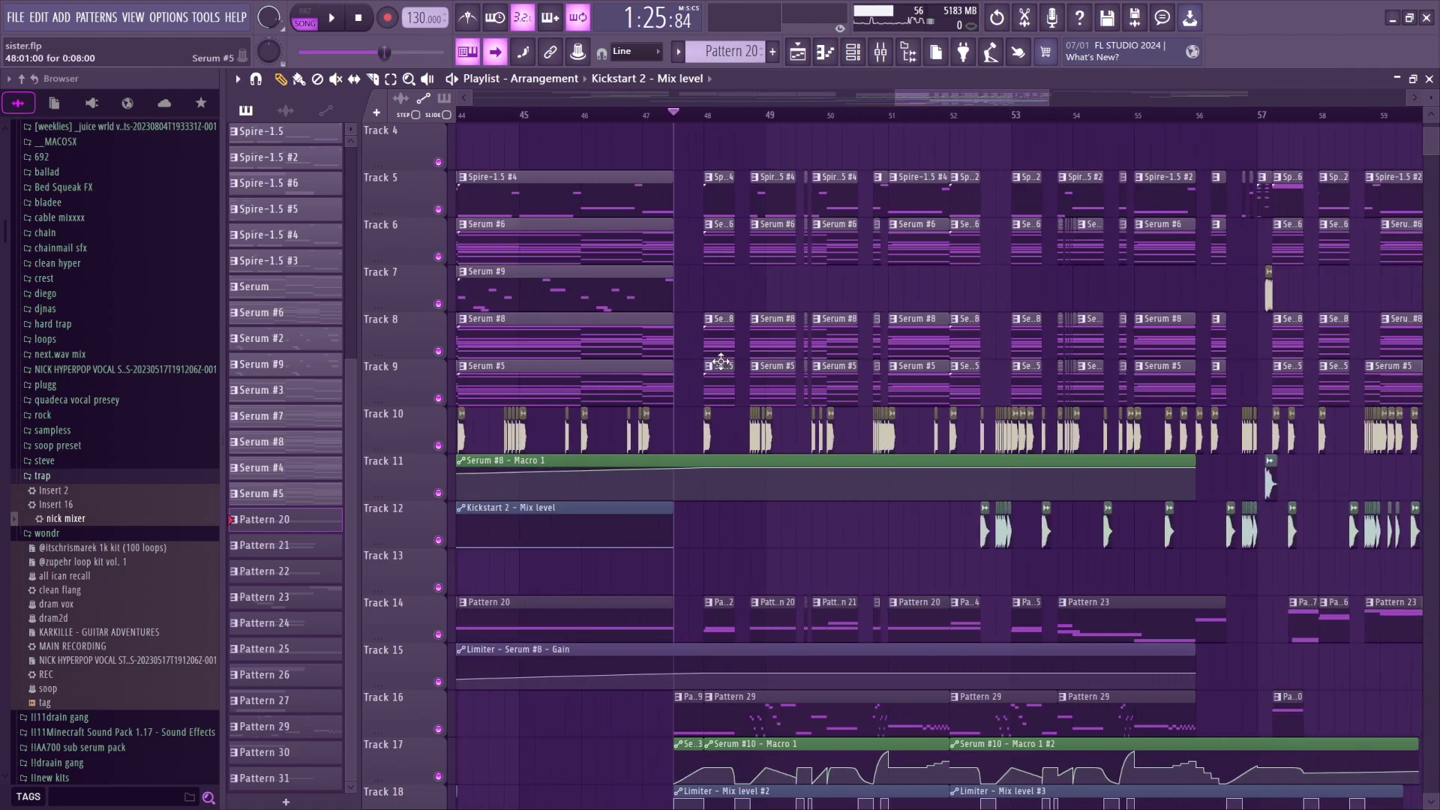
{"action": "scroll", "coordinate": [745, 122], "scroll_direction": "up", "scroll_amount": 3}
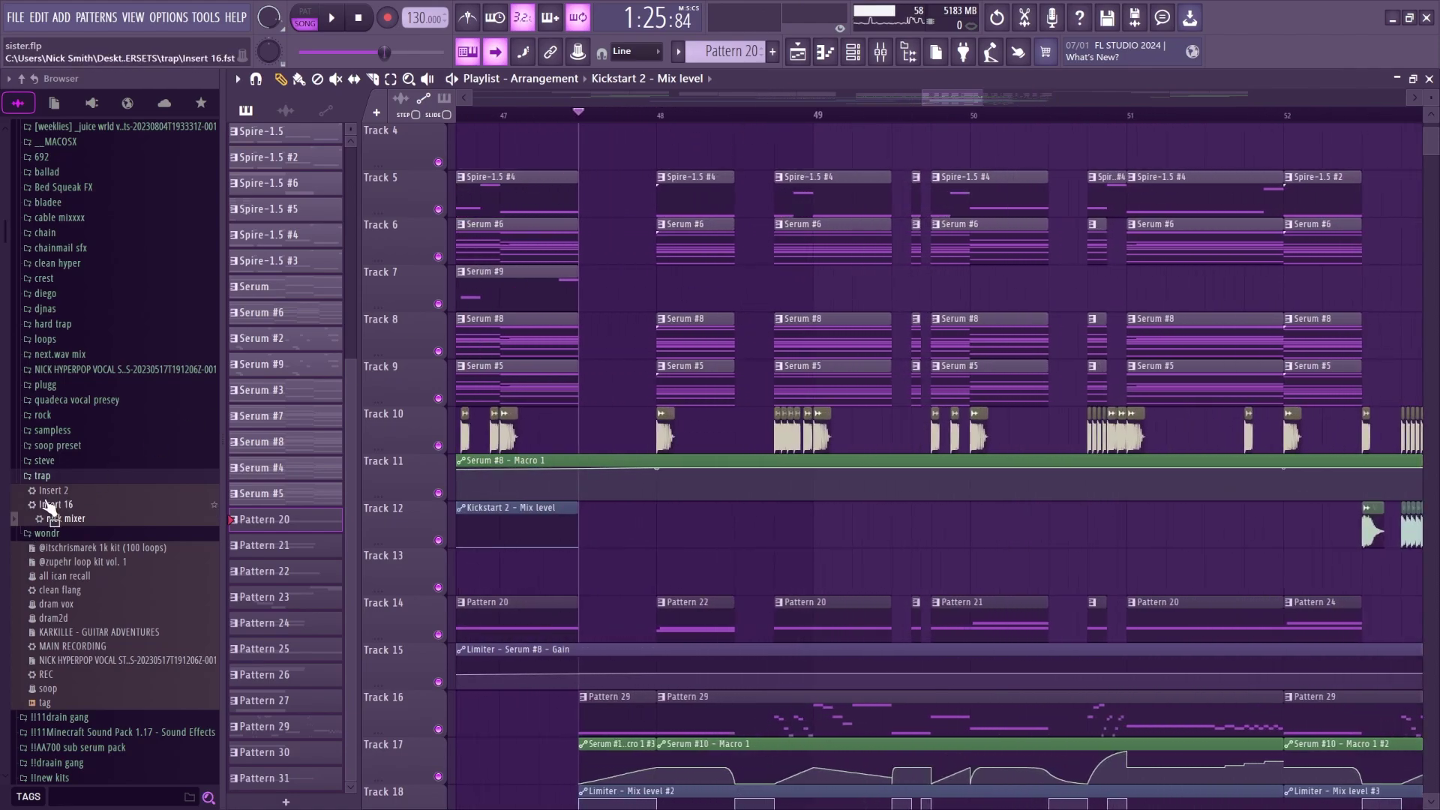
Collapse the trap and Kits folders in the browser and hide the browser to widen the playlist.
{"action": "left_click", "coordinate": [43, 476]}
{"action": "scroll", "coordinate": [118, 442], "scroll_direction": "up", "scroll_amount": 3}
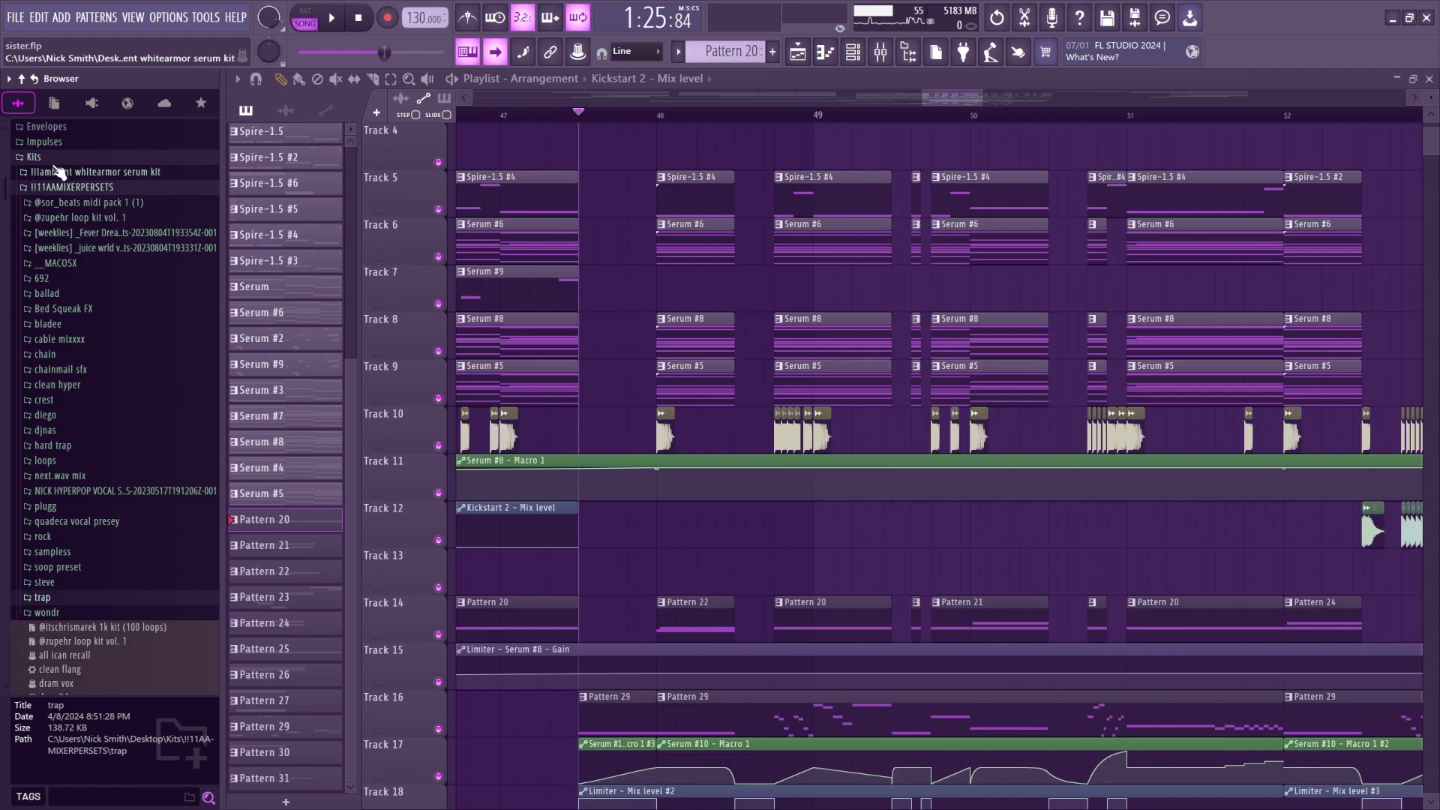
{"action": "left_click", "coordinate": [57, 159]}
{"action": "left_click", "coordinate": [908, 54]}
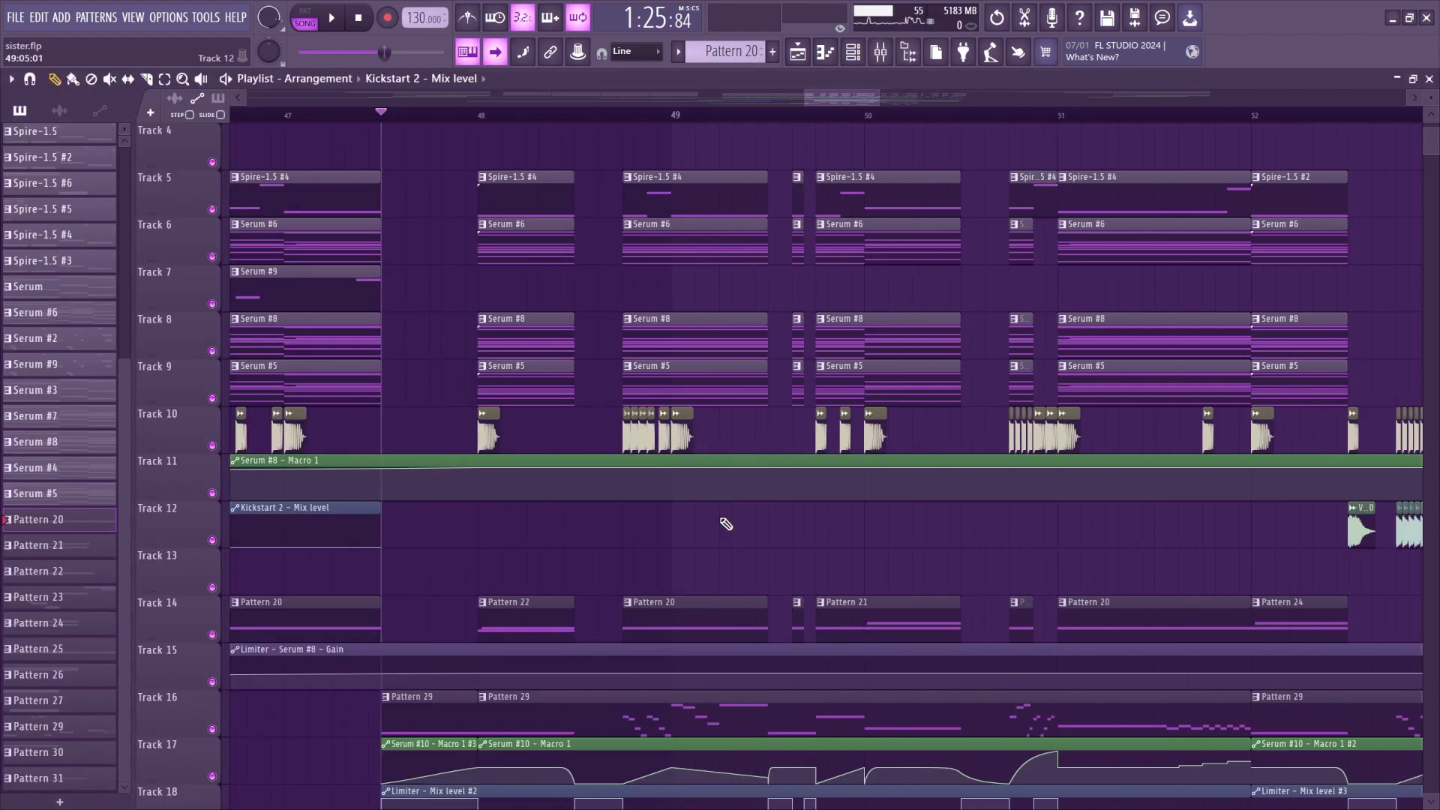
Examine the gaps between the chopped clips from bar 48 across Tracks 5 to 22, and select the Limiter - Mix level #2 automation.
{"action": "left_click", "coordinate": [491, 443]}
{"action": "scroll", "coordinate": [421, 128], "scroll_direction": "up", "scroll_amount": 2}
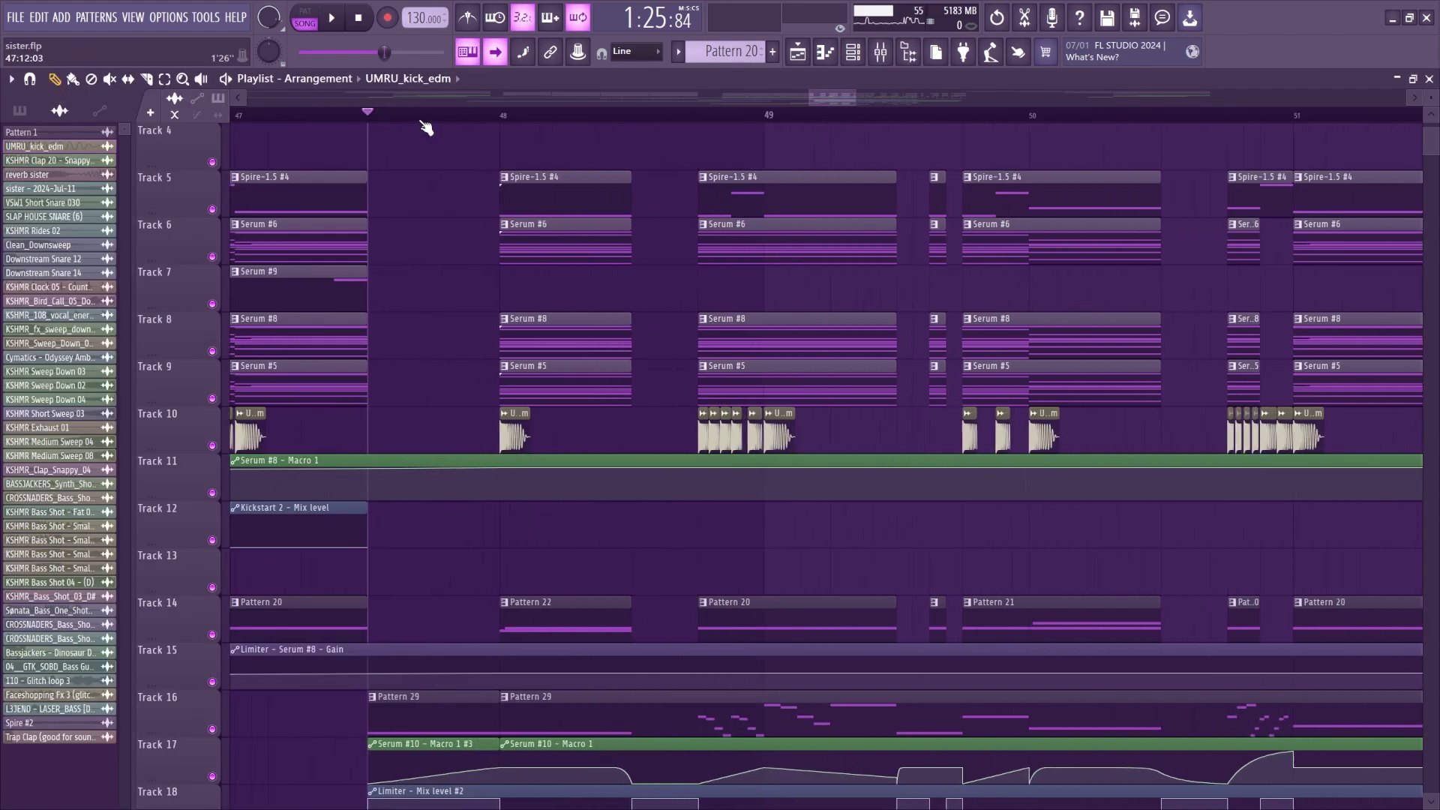
{"action": "scroll", "coordinate": [701, 761], "scroll_direction": "down", "scroll_amount": 5}
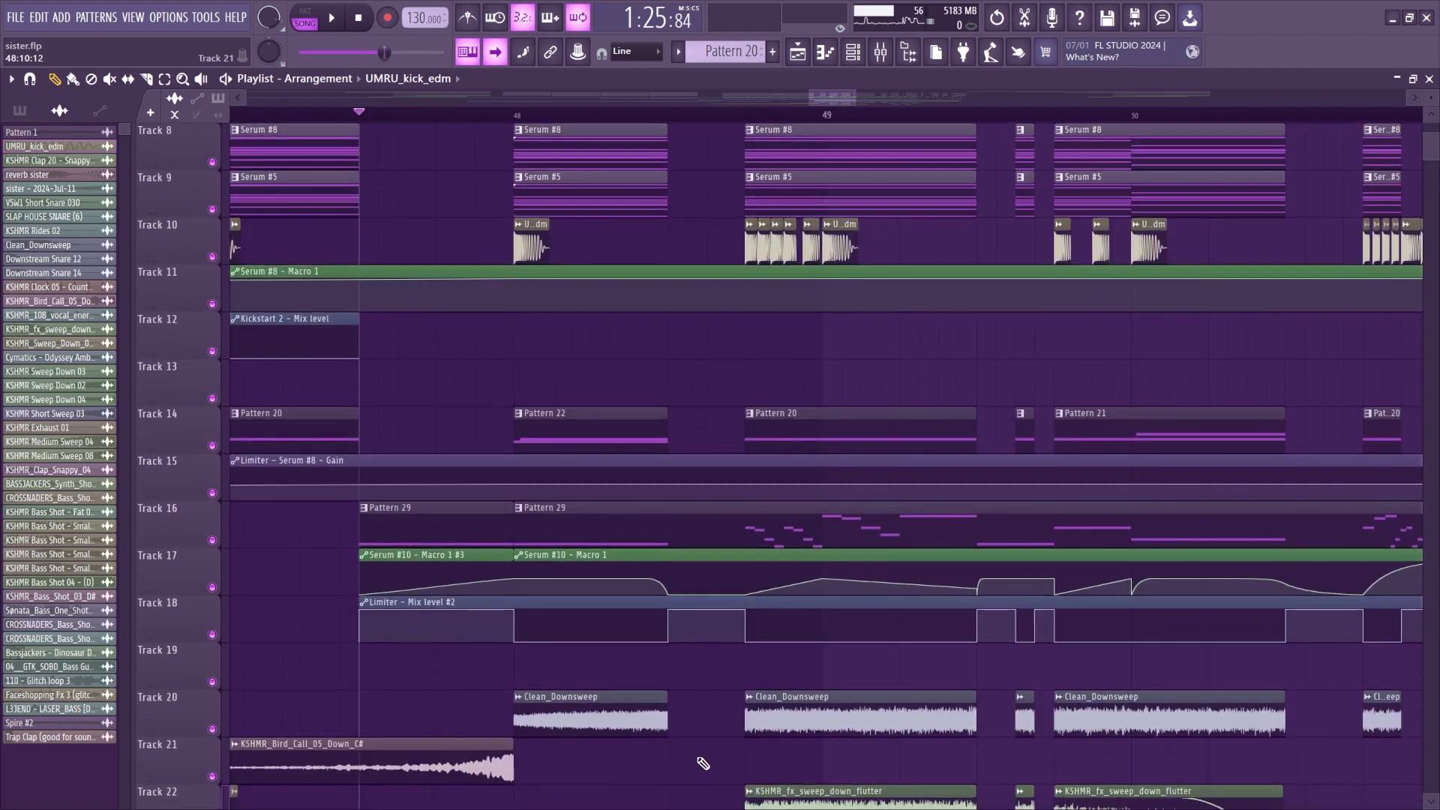
{"action": "scroll", "coordinate": [696, 344], "scroll_direction": "up", "scroll_amount": 7}
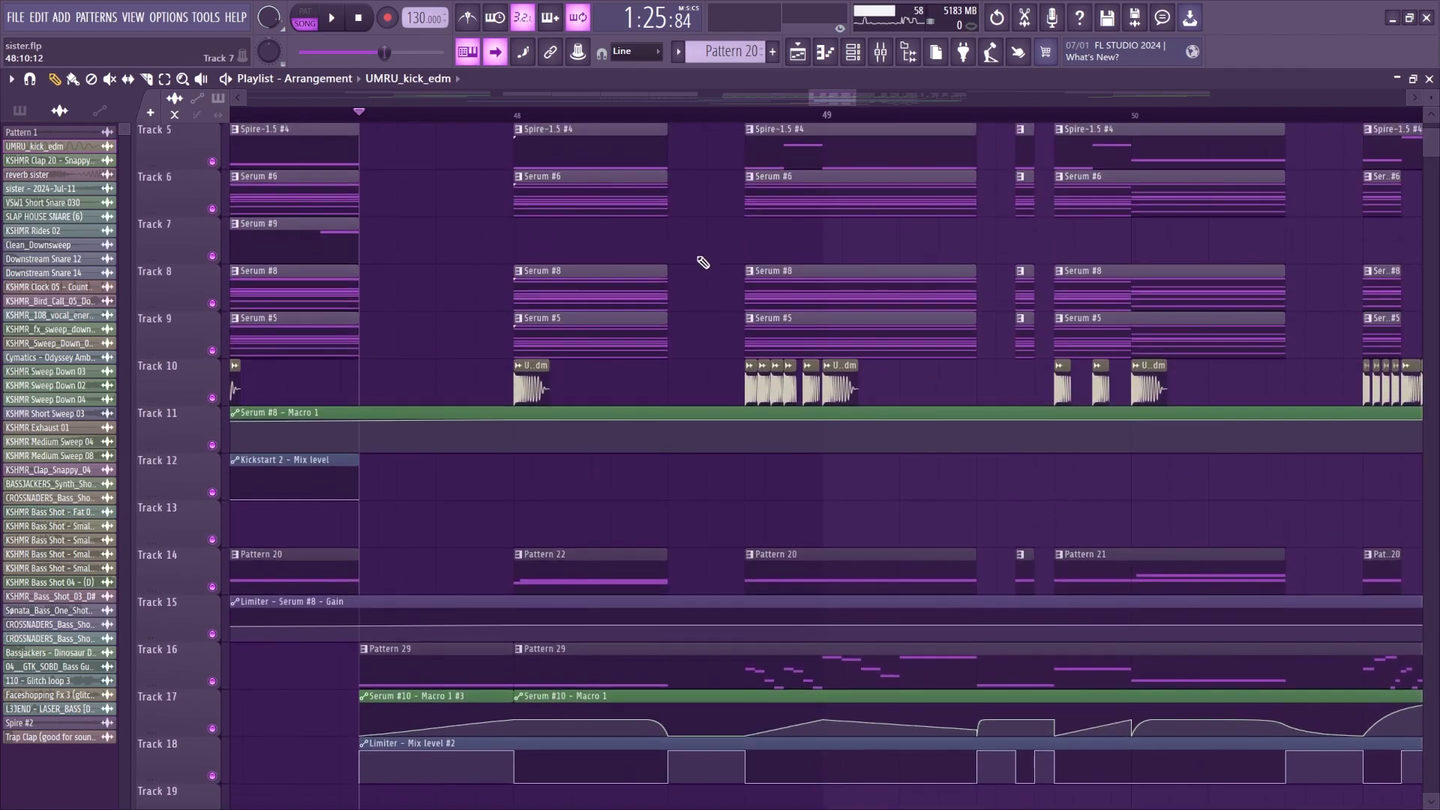
{"action": "scroll", "coordinate": [695, 360], "scroll_direction": "down", "scroll_amount": 5}
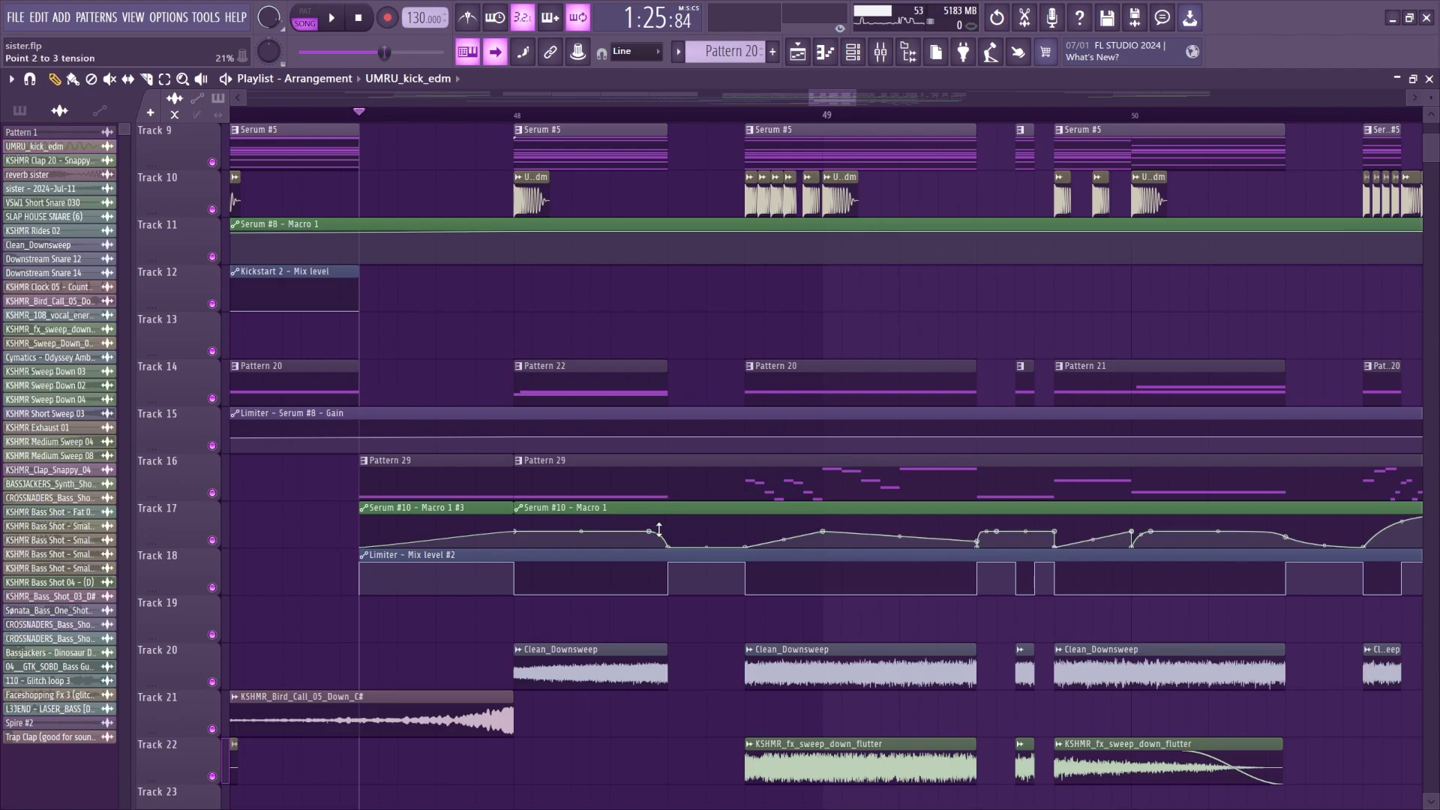
{"action": "left_click", "coordinate": [650, 558]}
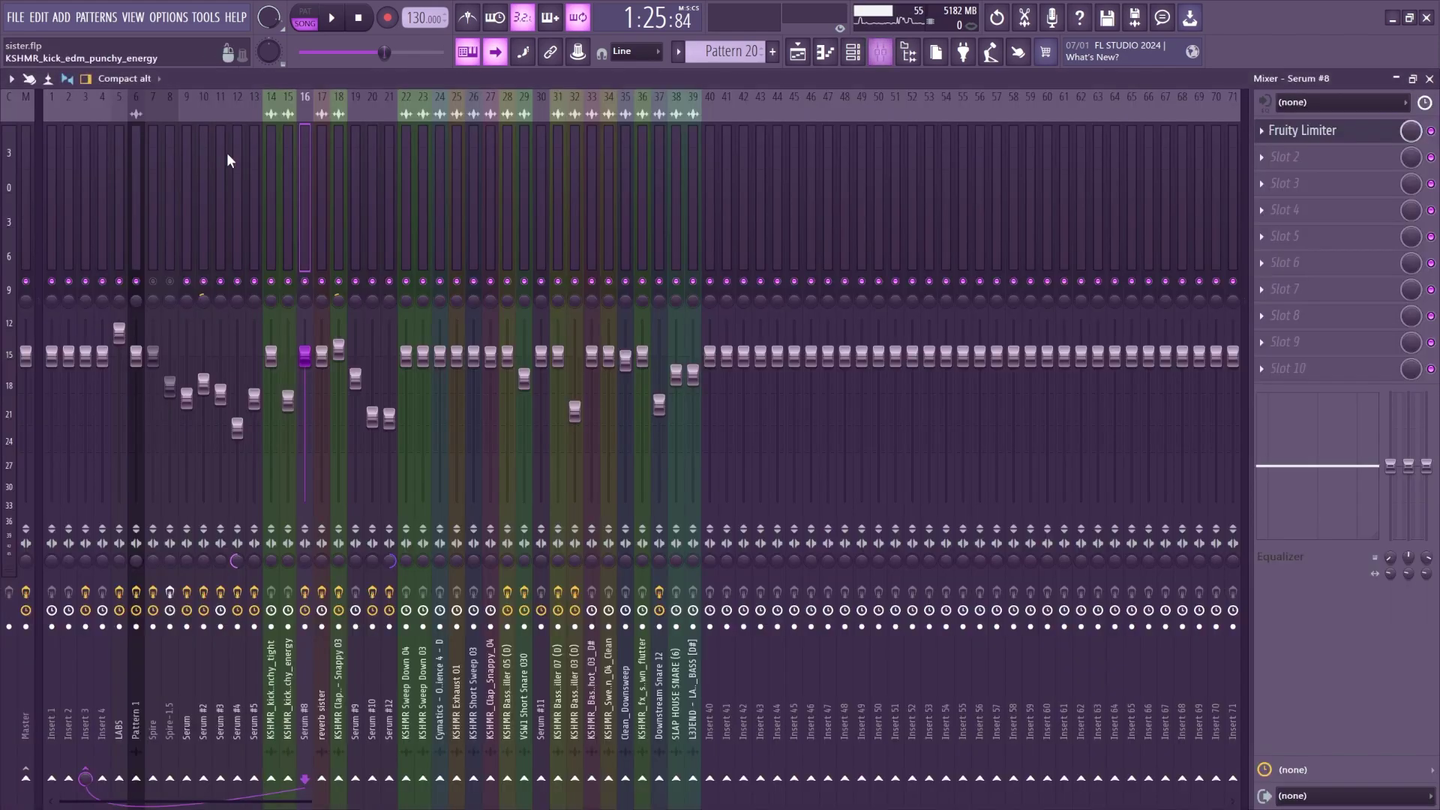
Inspect the first Fruity Limiter on mixer Insert 3, close it and return to the playlist.
{"action": "left_click", "coordinate": [880, 52]}
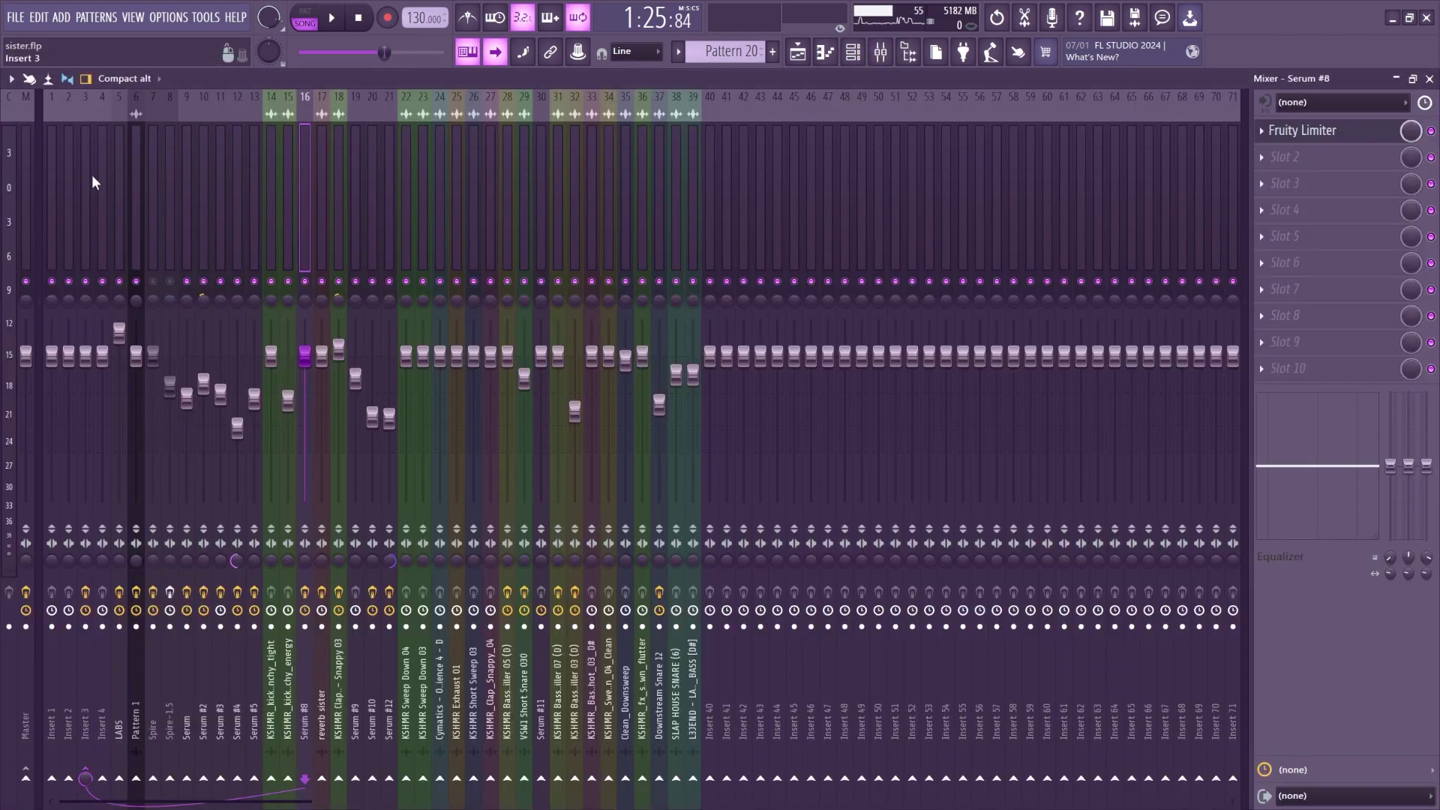
{"action": "left_click", "coordinate": [88, 151]}
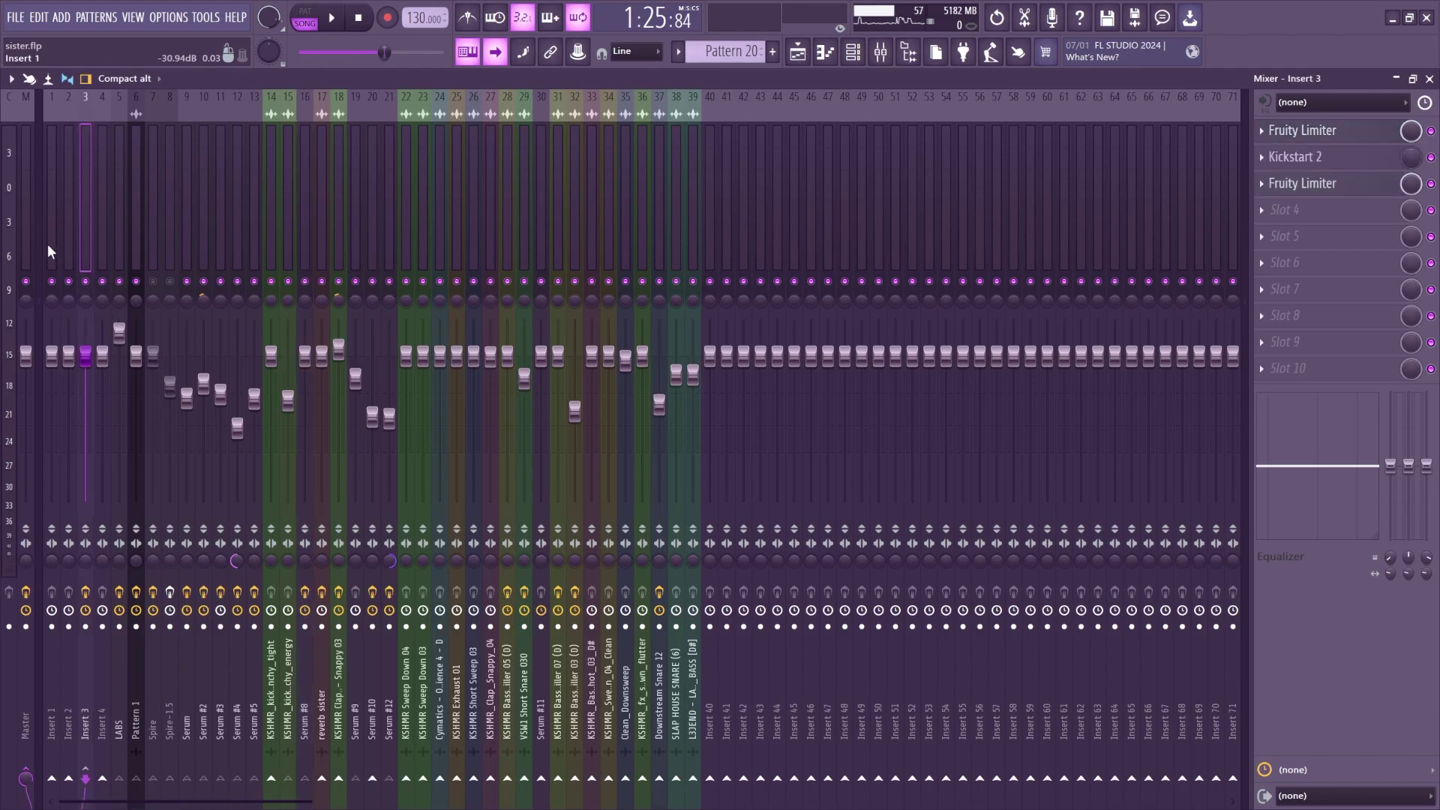
{"action": "left_click", "coordinate": [1335, 135]}
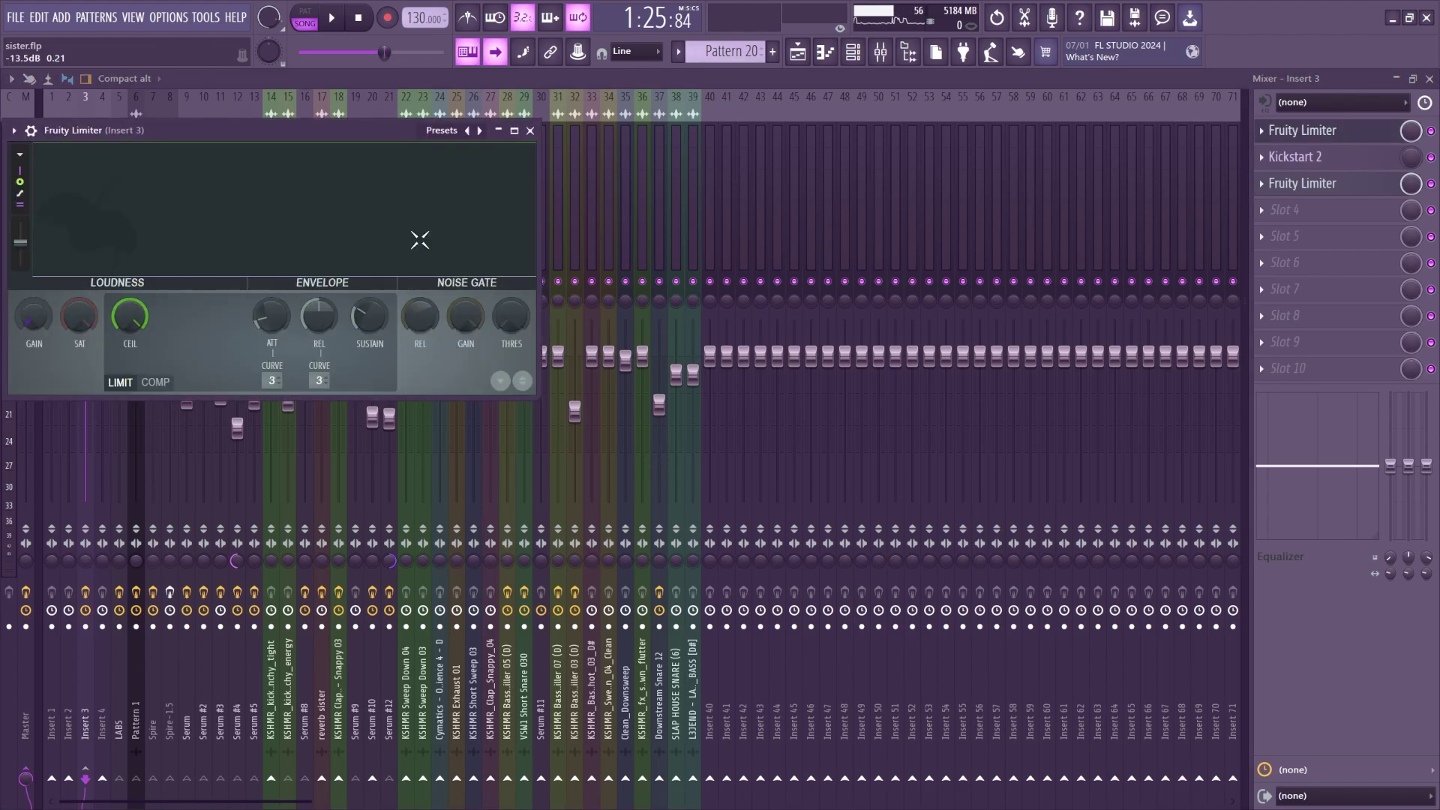
{"action": "left_click", "coordinate": [530, 130]}
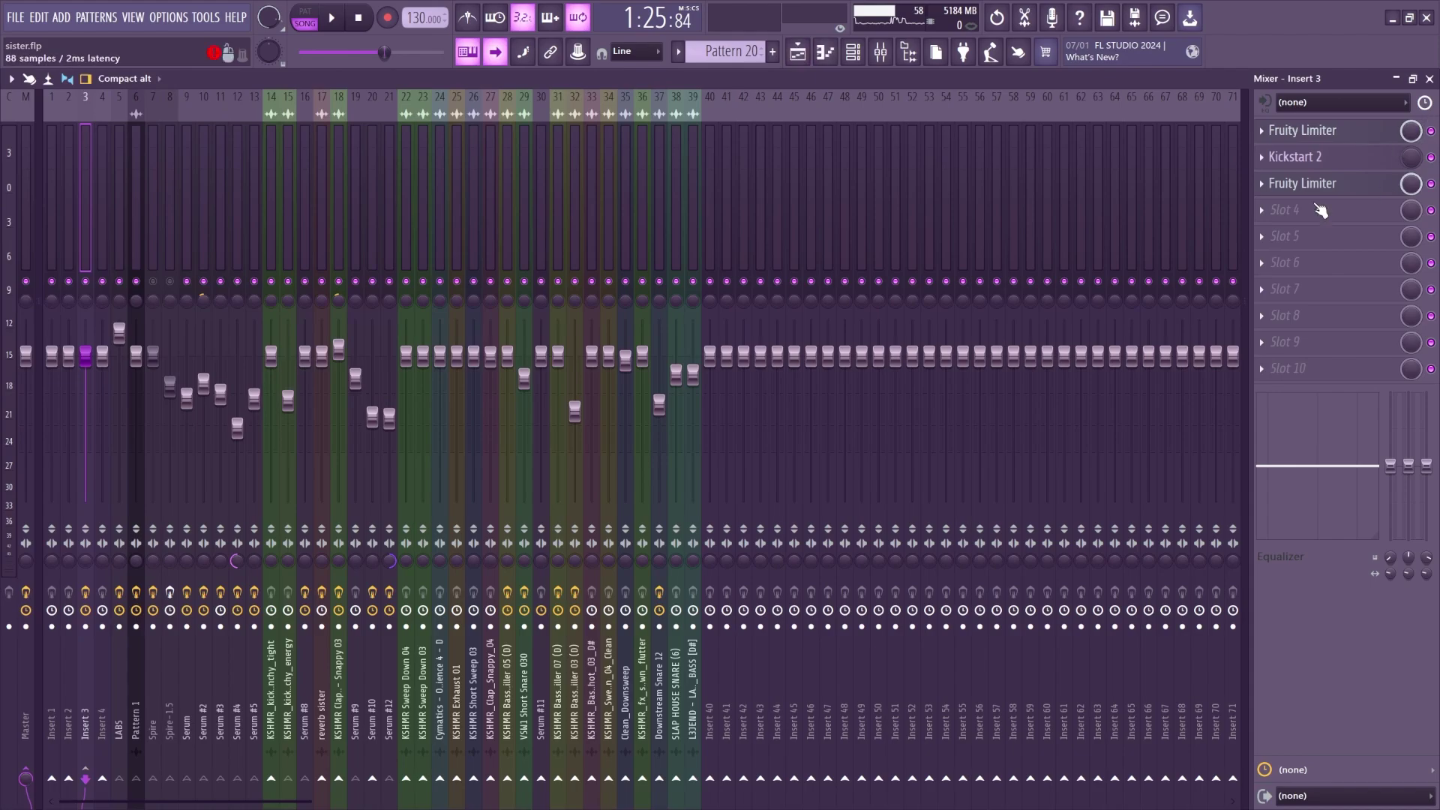
{"action": "left_click", "coordinate": [797, 52]}
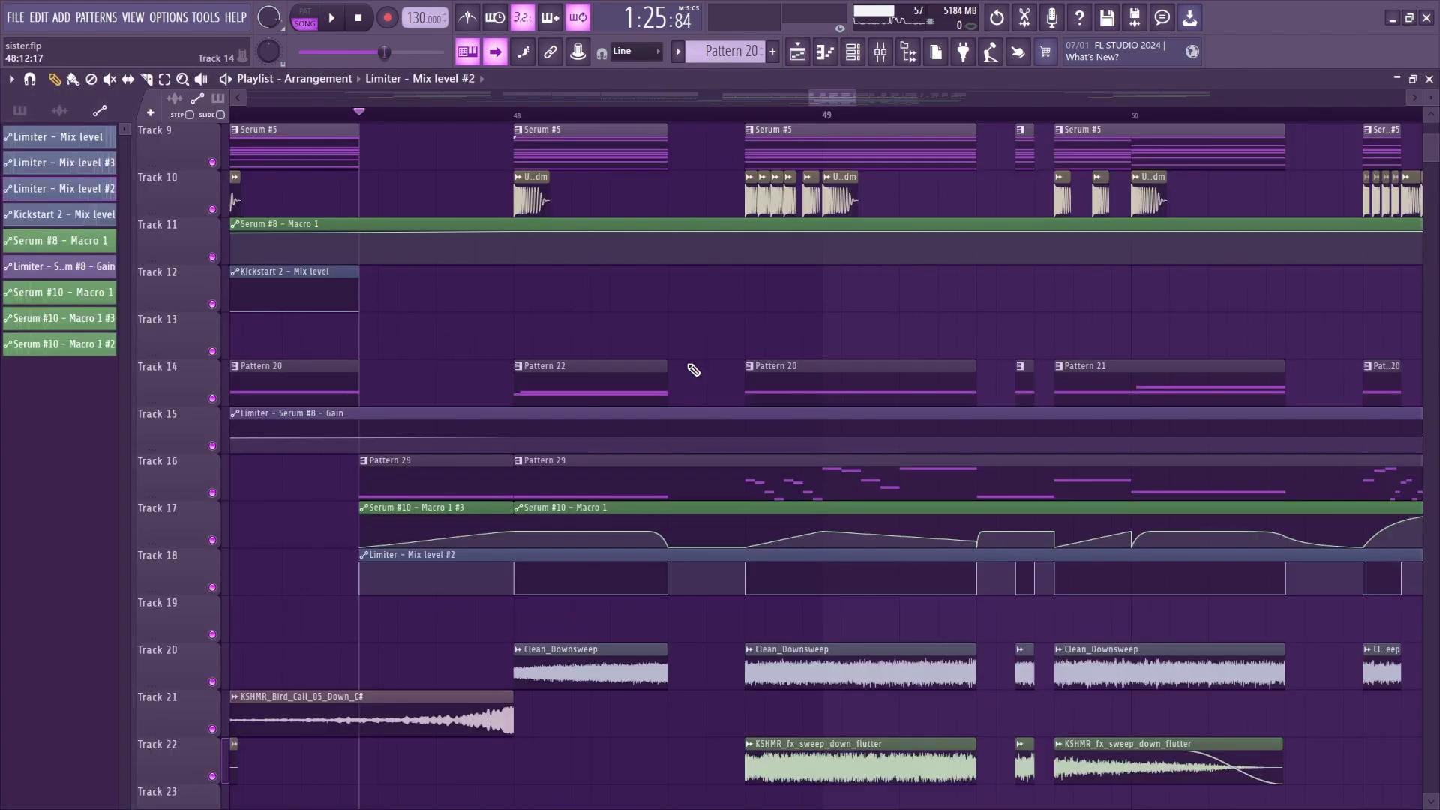
Flatten the Limiter - Mix level #2 automation to its minimum across the gap before bar 49, and play back from bar 48.
{"action": "scroll", "coordinate": [659, 250], "scroll_direction": "up", "scroll_amount": 2}
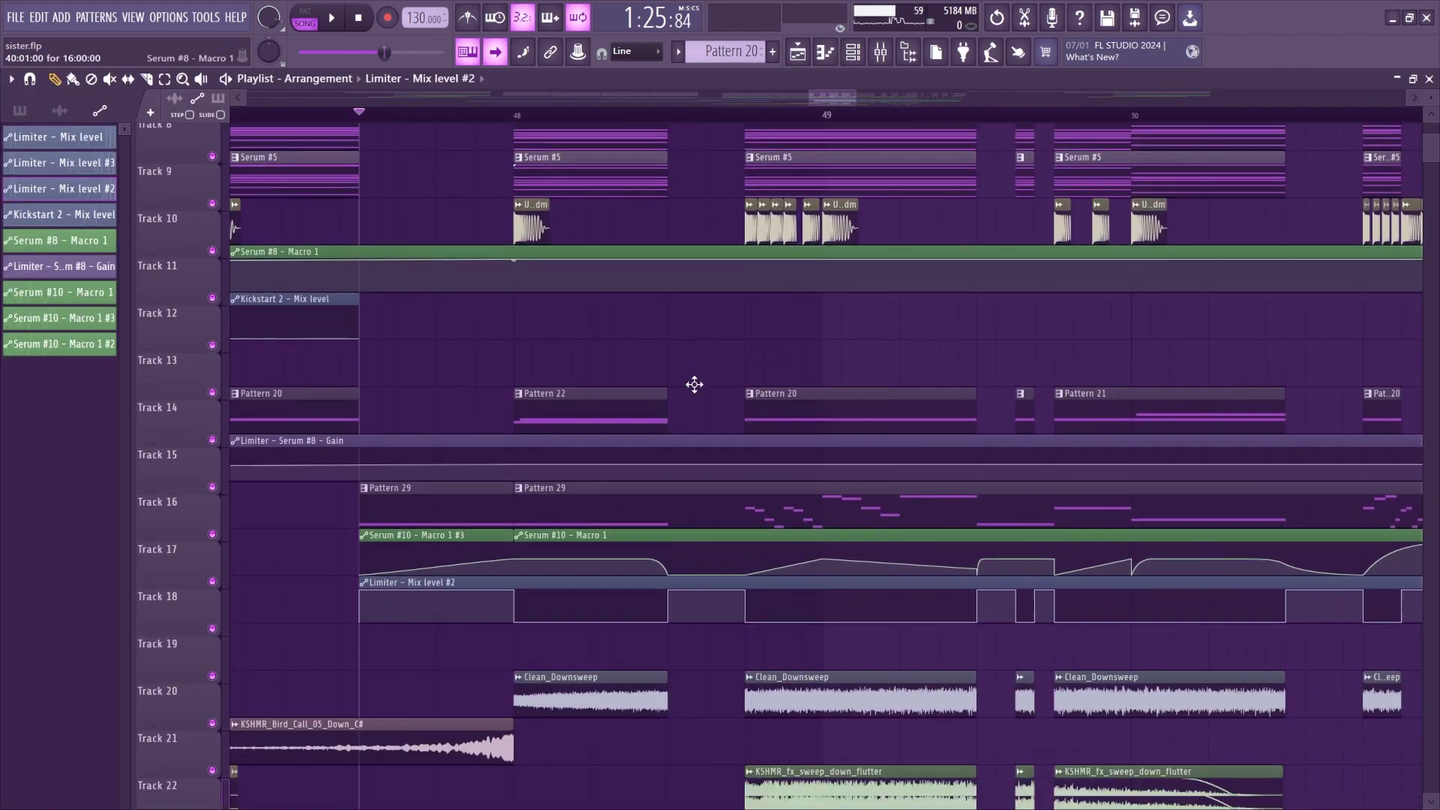
{"action": "scroll", "coordinate": [694, 384], "scroll_direction": "down", "scroll_amount": 1}
{"action": "left_click_drag", "start_coordinate": [668, 563], "coordinate": [668, 606]}
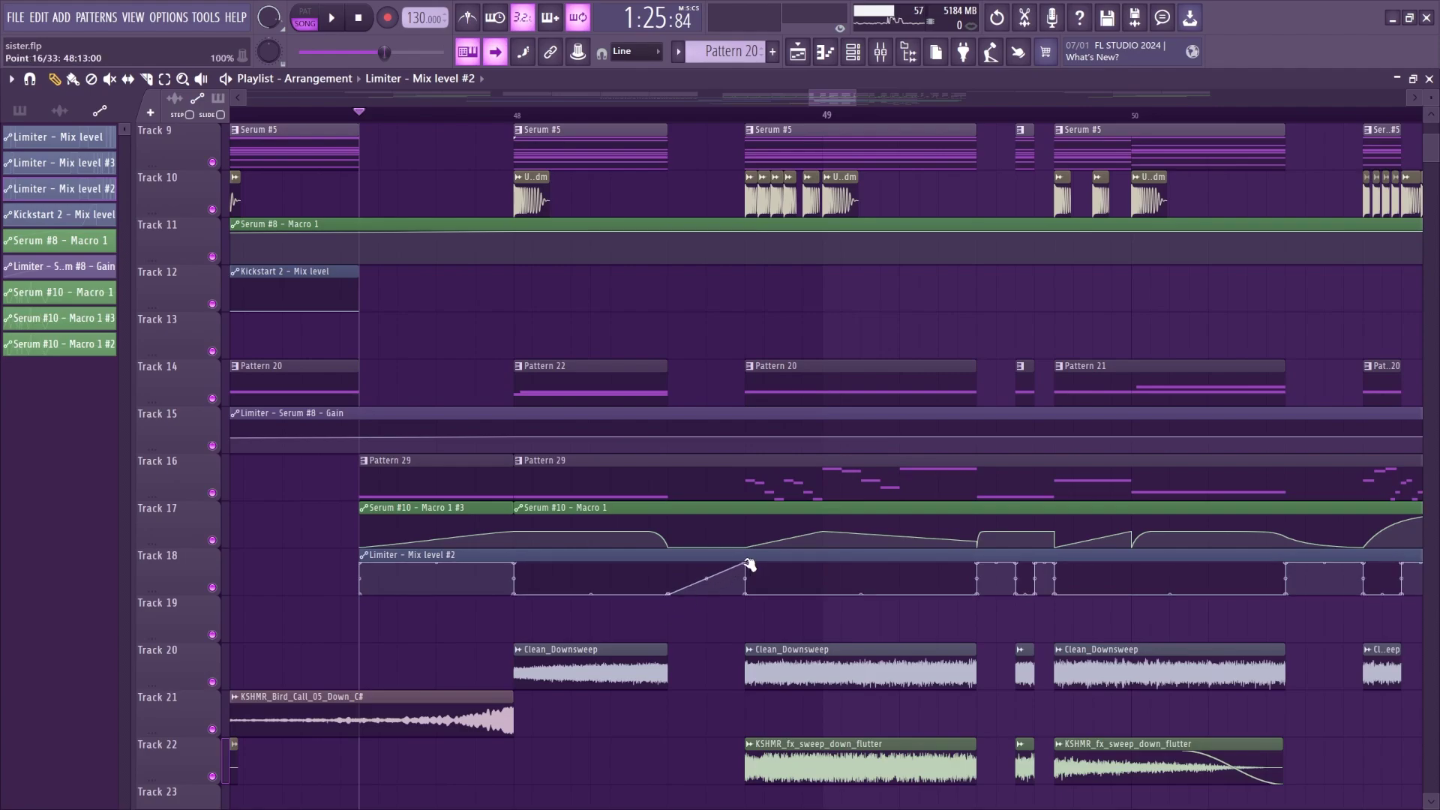
{"action": "left_click_drag", "start_coordinate": [748, 564], "coordinate": [740, 627]}
{"action": "left_click", "coordinate": [517, 114]}
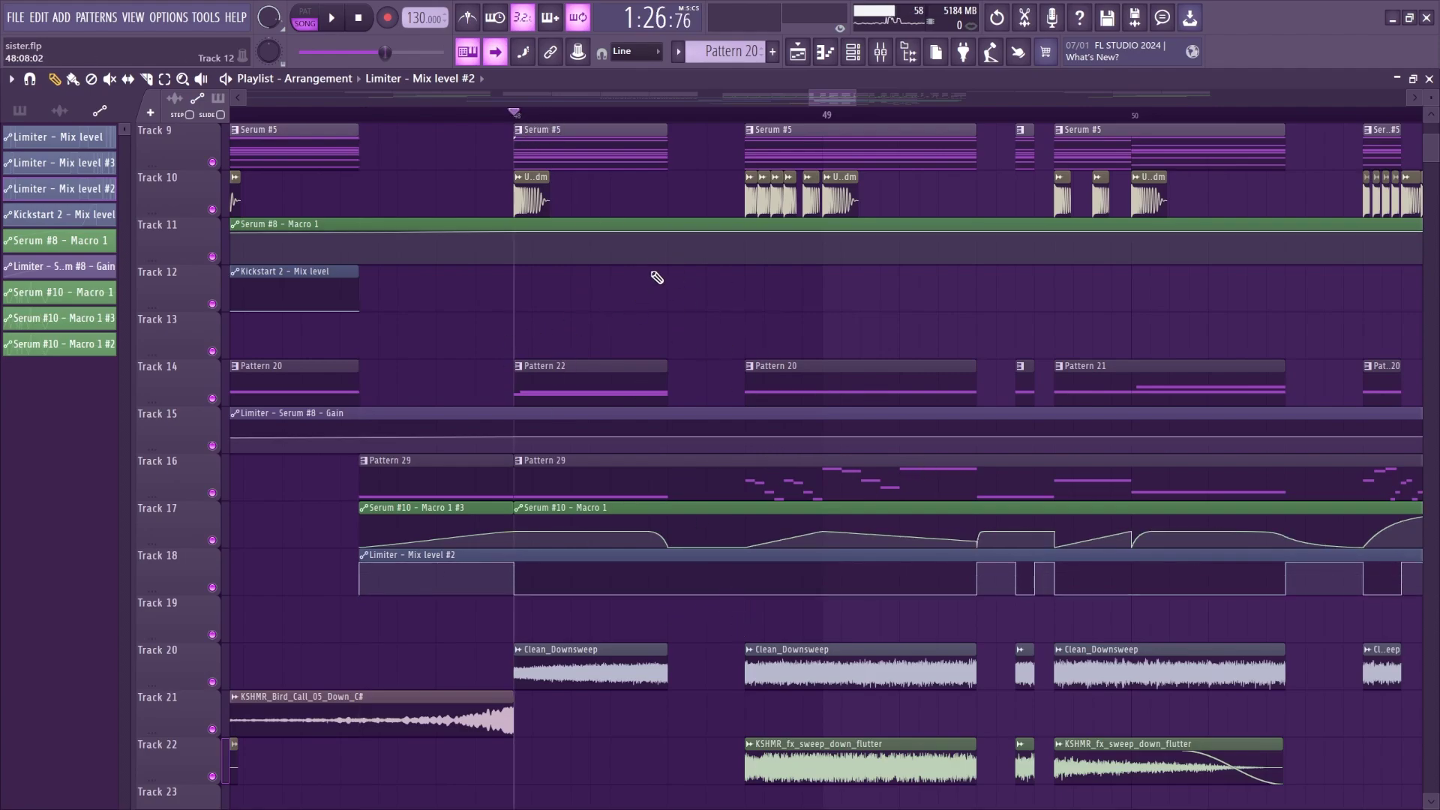
{"action": "key", "text": "space"}
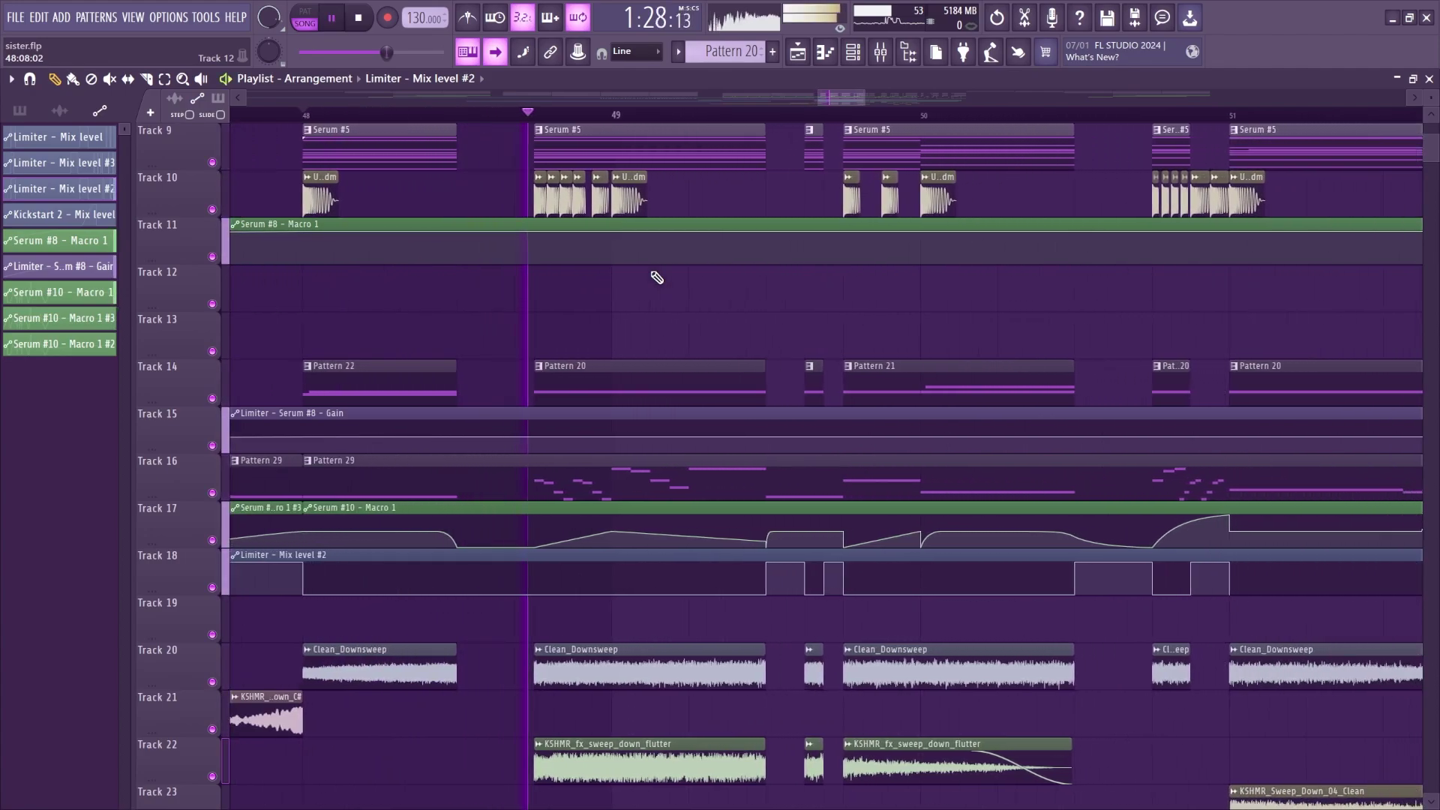
Restore the Limiter - Mix level #2 automation to its maximum across the gap before bar 49, and play back from bar 48.
{"action": "key", "text": "space"}
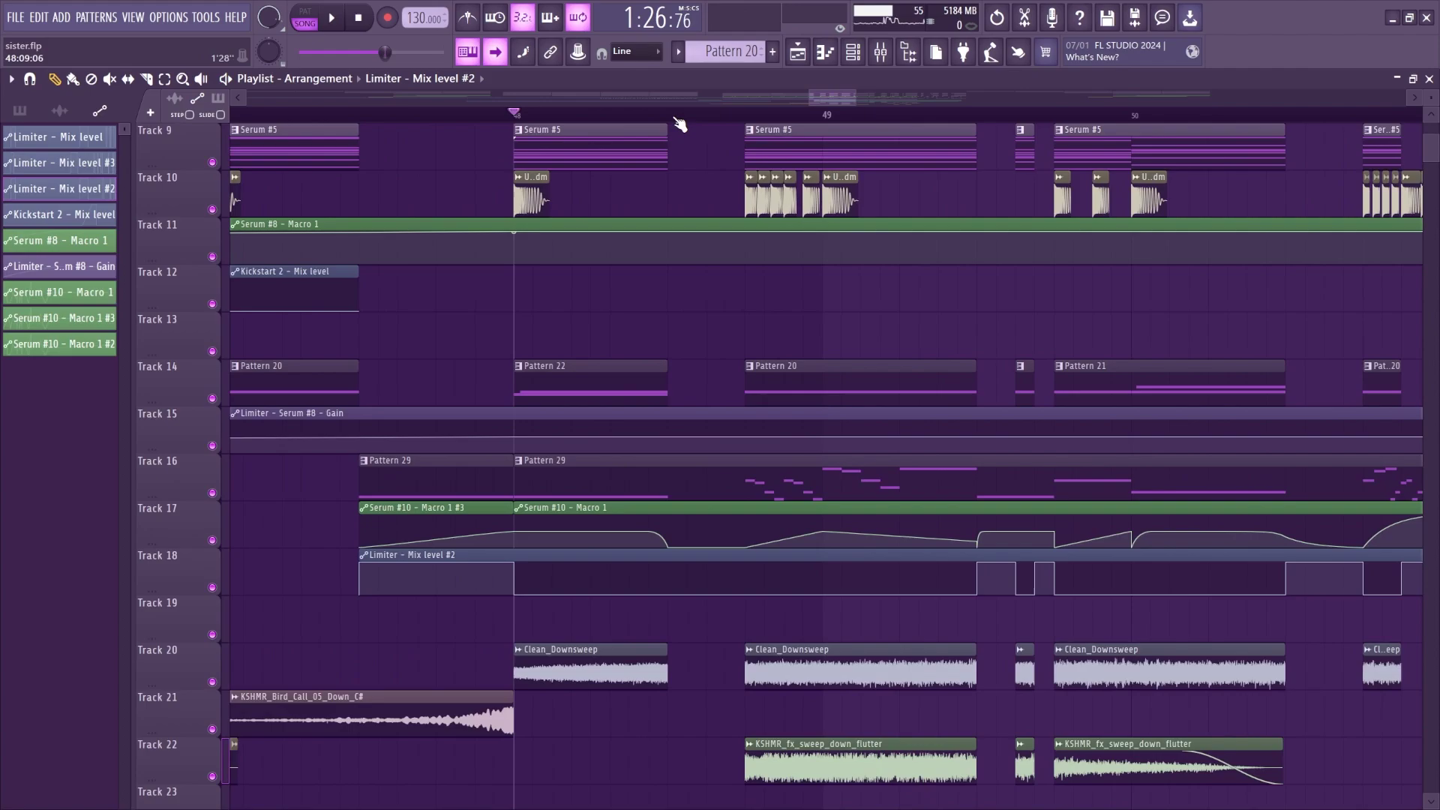
{"action": "left_click_drag", "start_coordinate": [745, 594], "coordinate": [744, 563]}
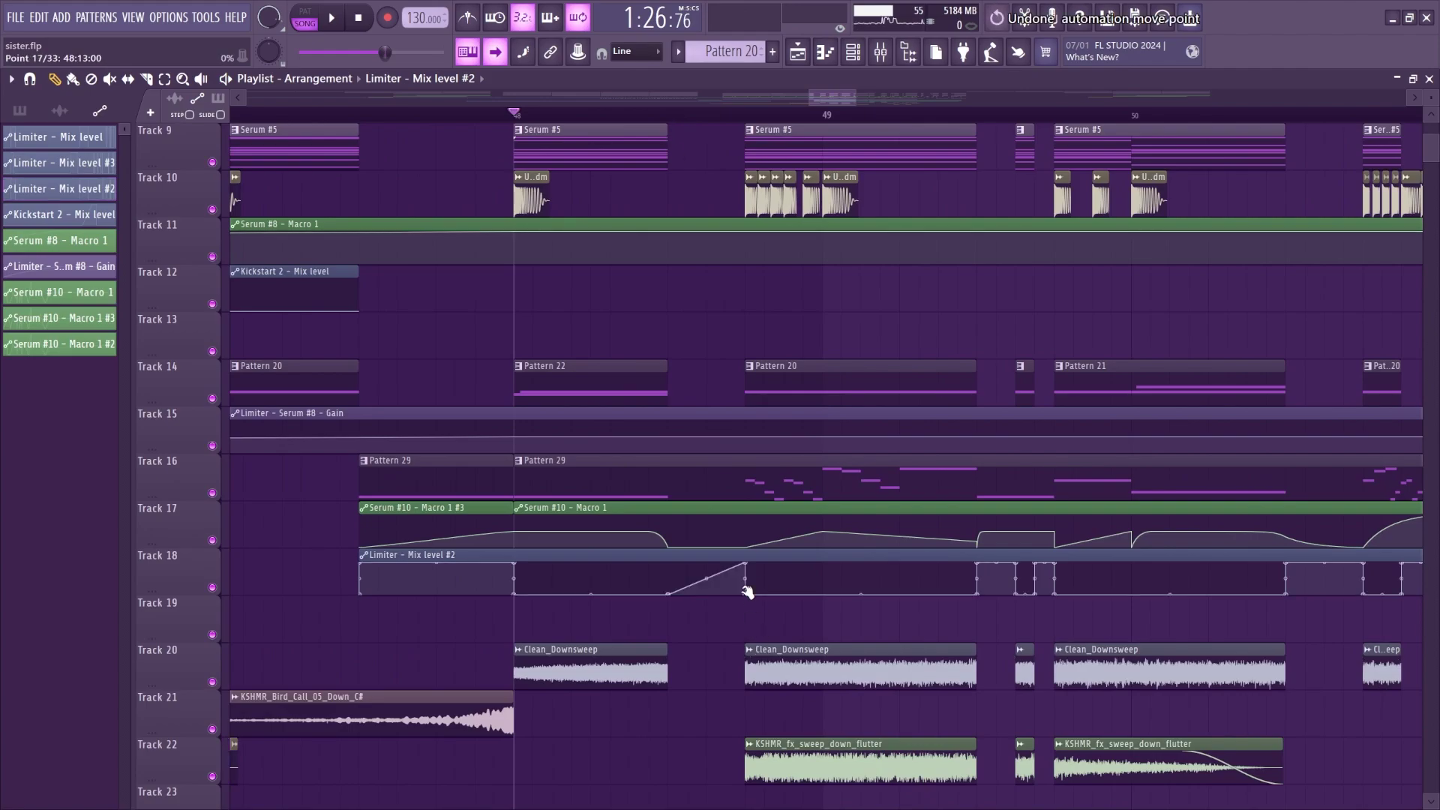
{"action": "left_click_drag", "start_coordinate": [667, 594], "coordinate": [667, 562]}
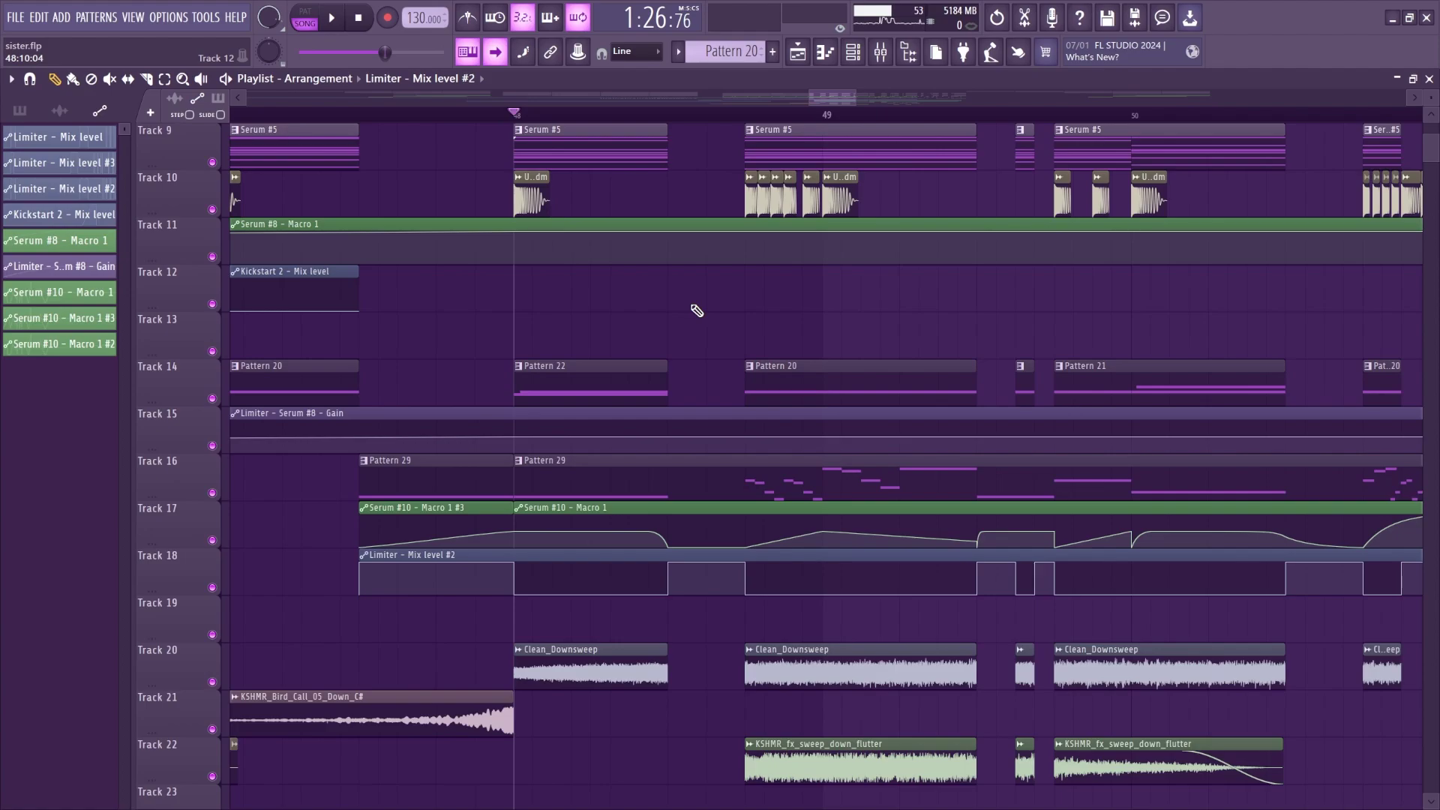
{"action": "key", "text": "space"}
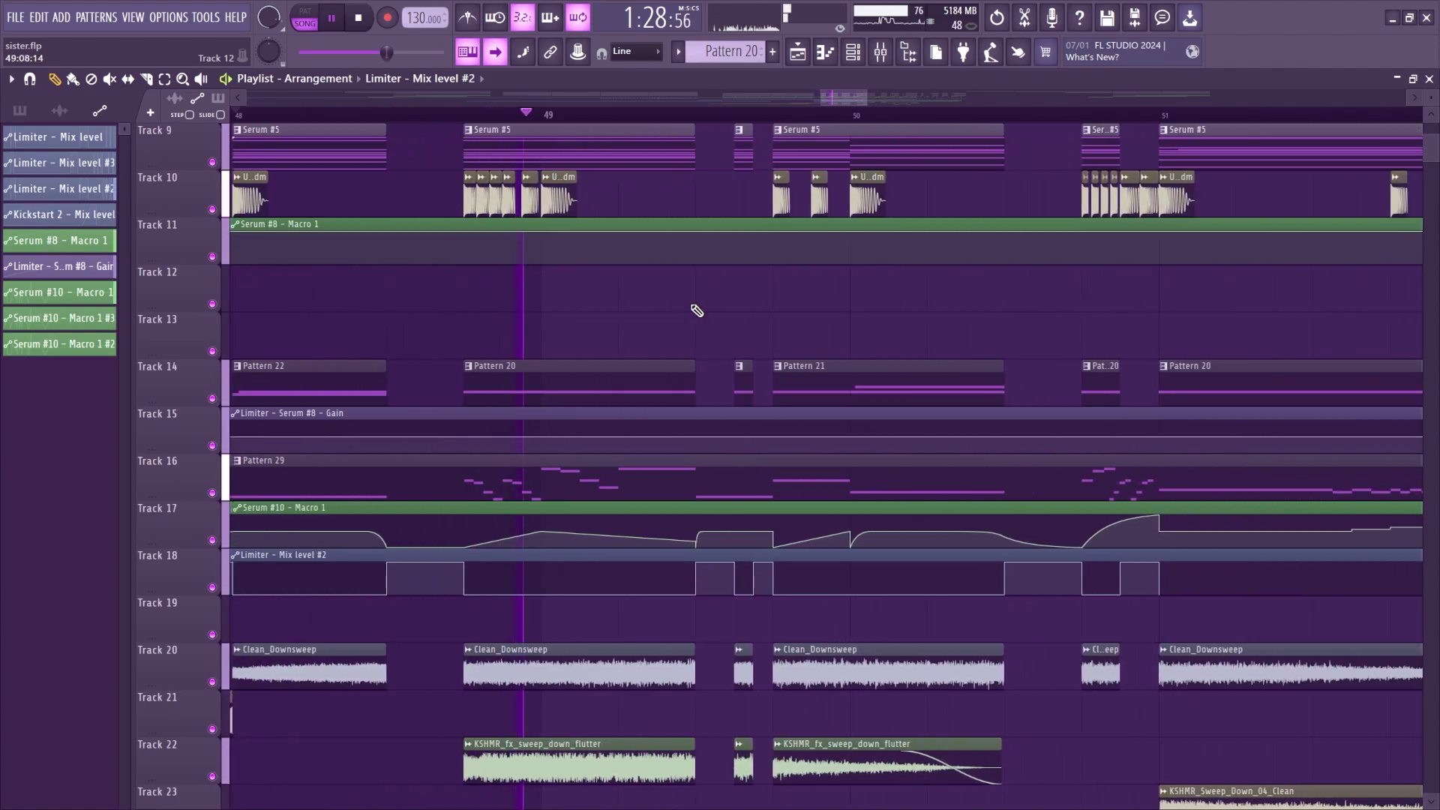
{"action": "key", "text": "space"}
Inspect the Pattern 20 notes and the Serum #8 patch, and return to the playlist.
{"action": "scroll", "coordinate": [588, 371], "scroll_direction": "down", "scroll_amount": 4}
{"action": "left_click", "coordinate": [588, 370]}
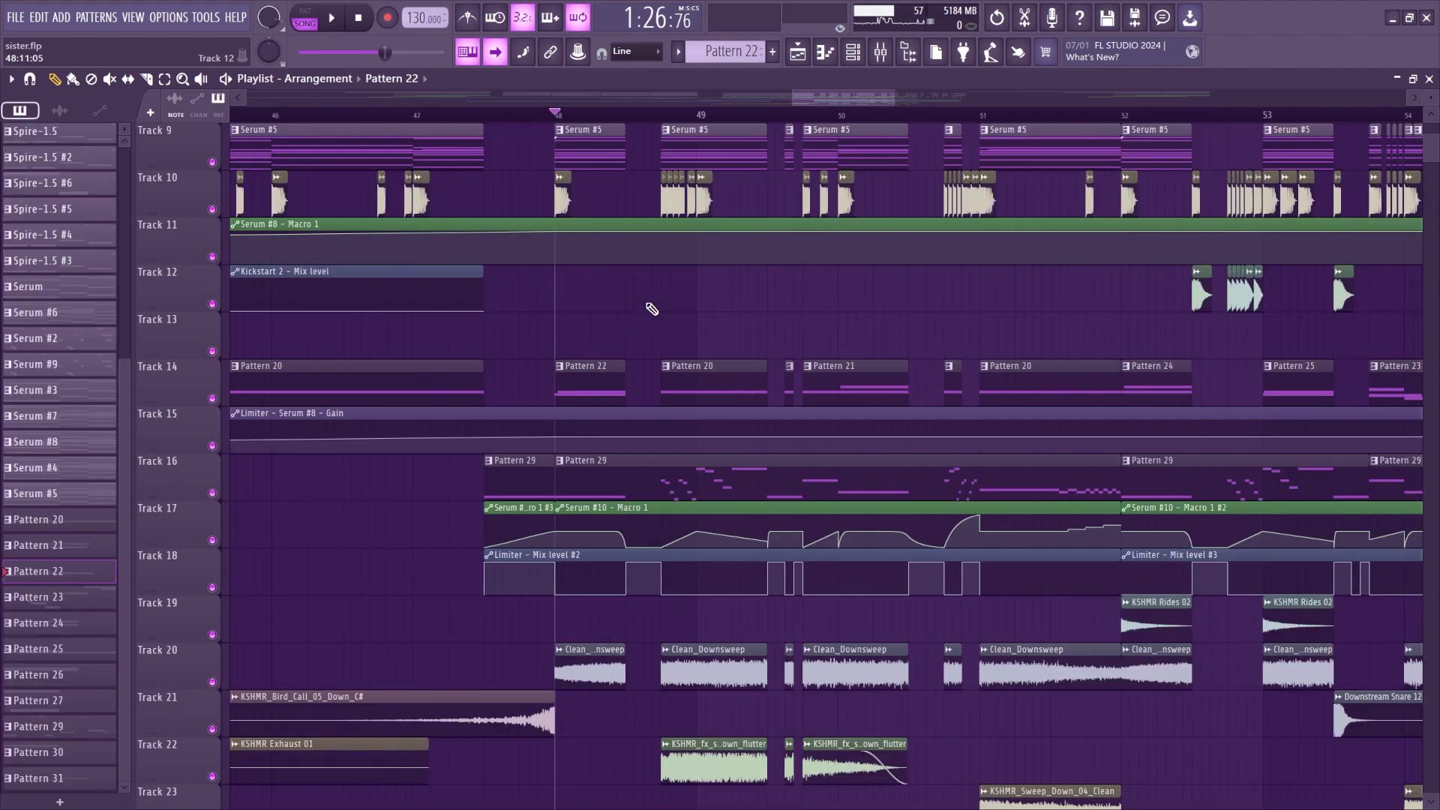
{"action": "double_click", "coordinate": [327, 376]}
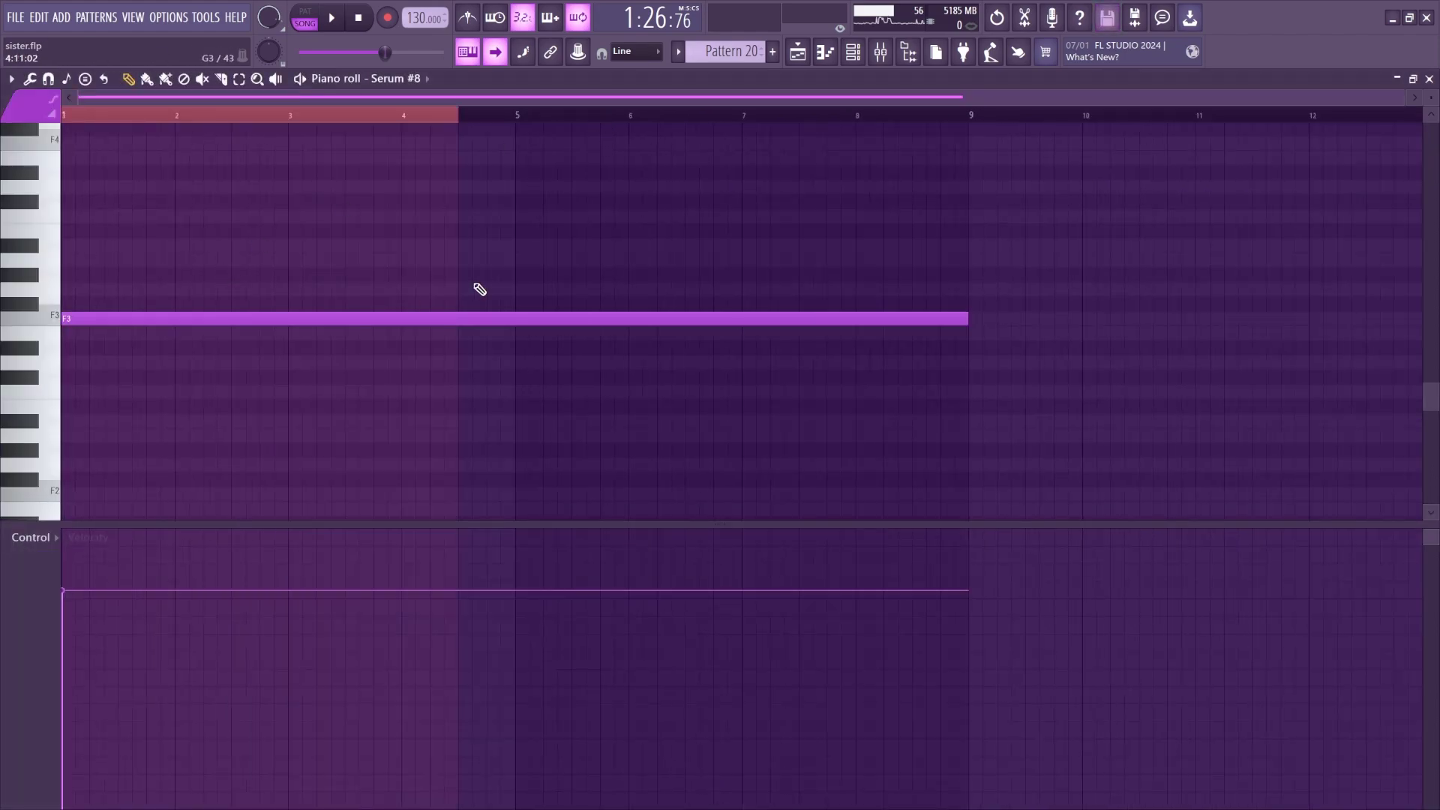
{"action": "left_click", "coordinate": [853, 51]}
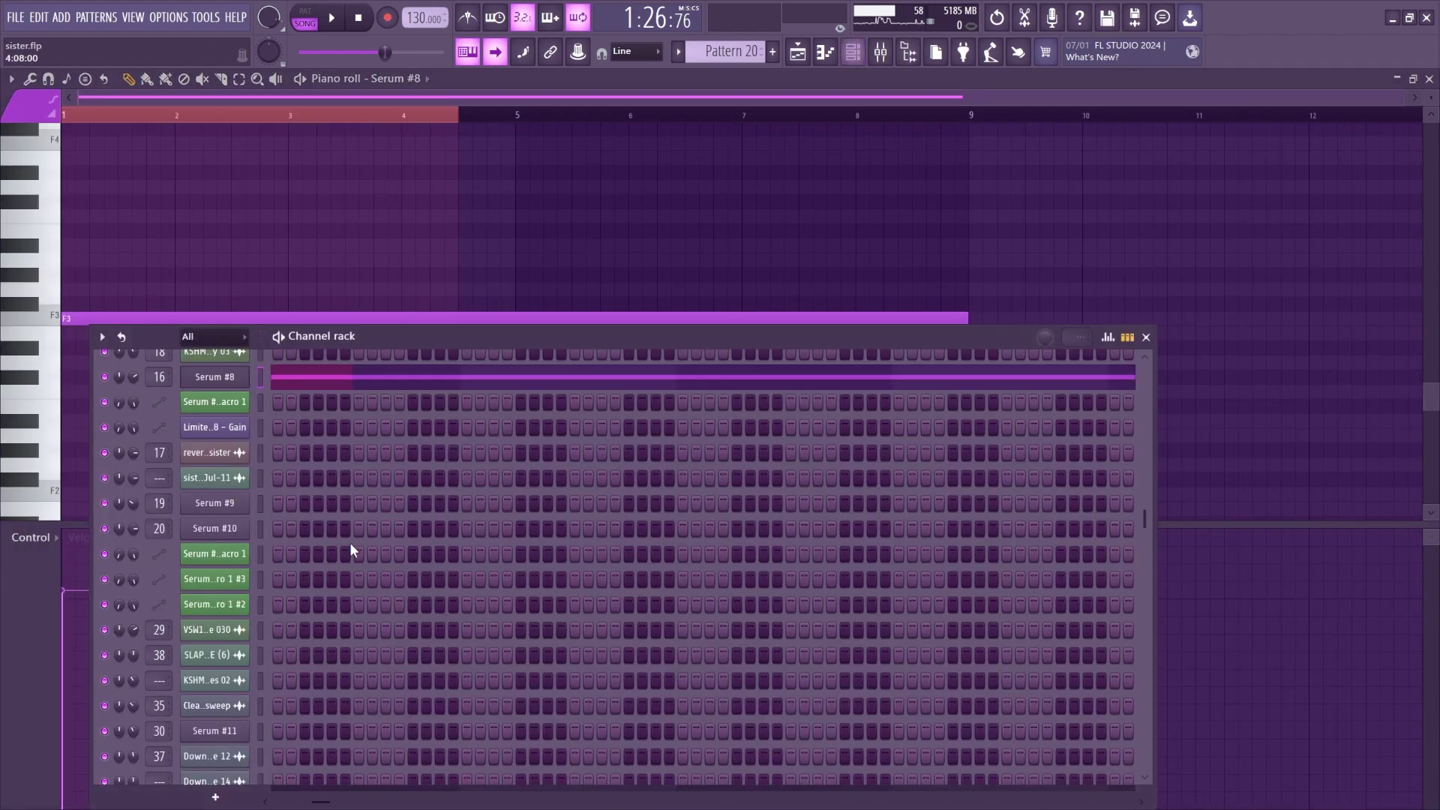
{"action": "left_click", "coordinate": [209, 379]}
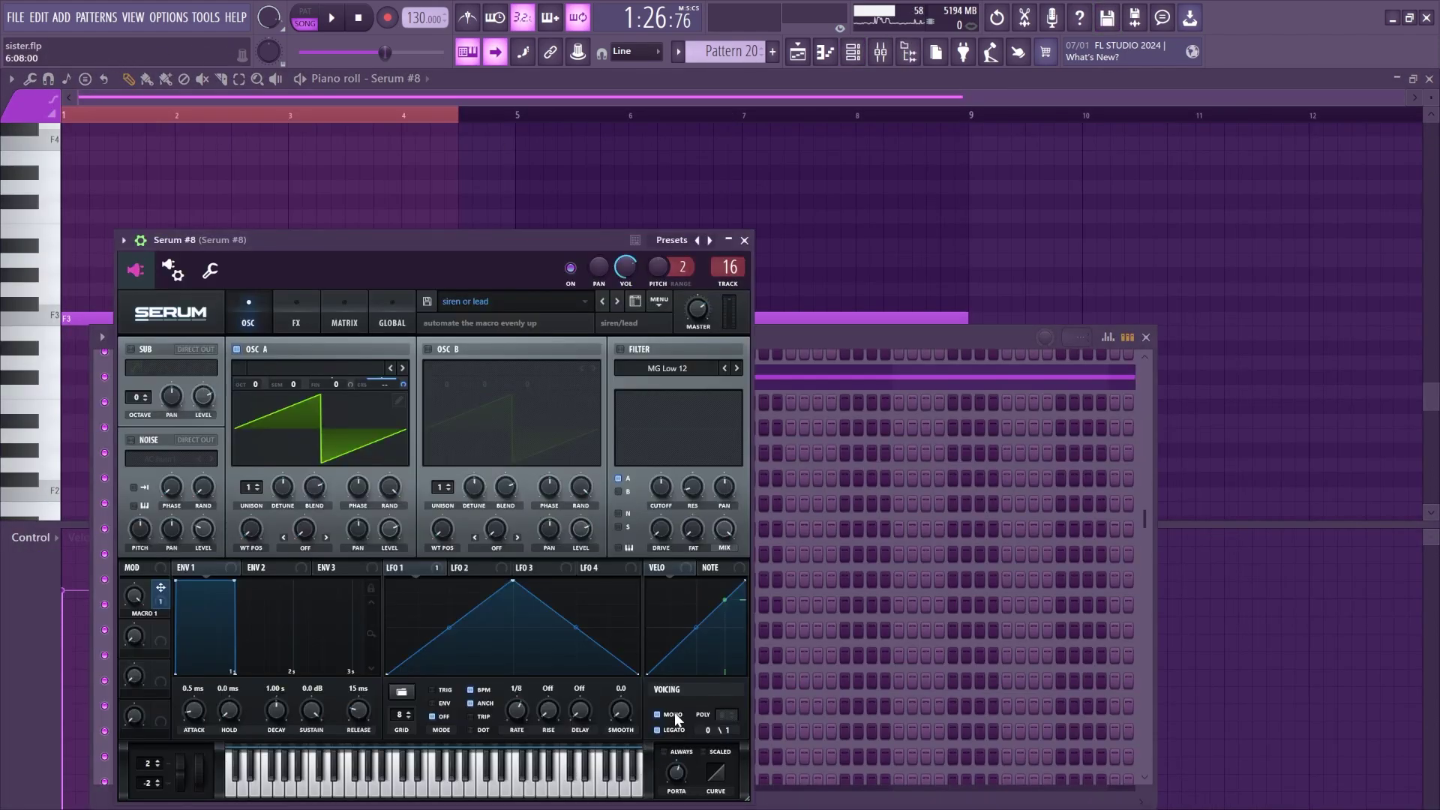
{"action": "left_click", "coordinate": [798, 49]}
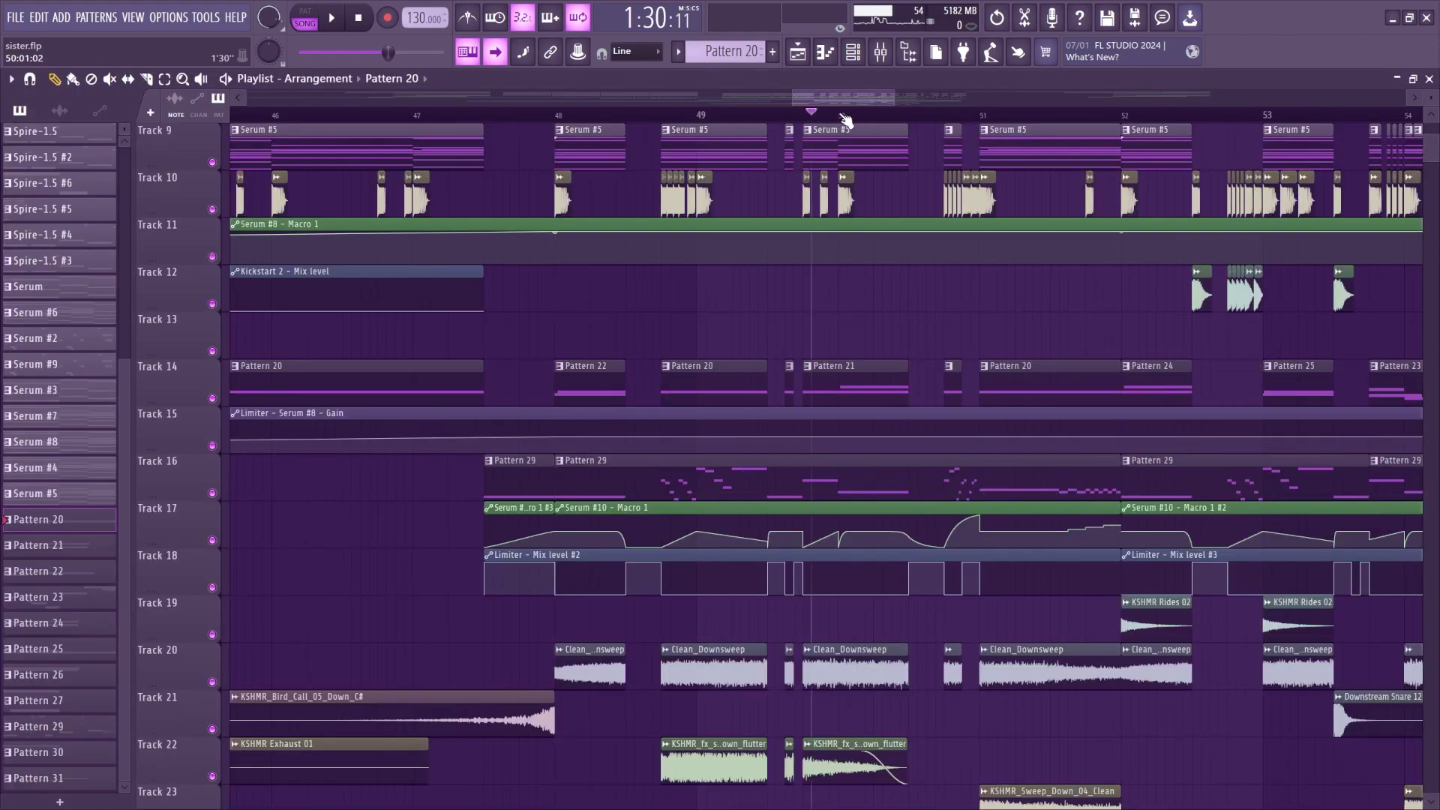
Solo Track 14 with its Serum #8 automation tracks and play it back from bar 48.
{"action": "left_click", "coordinate": [842, 116]}
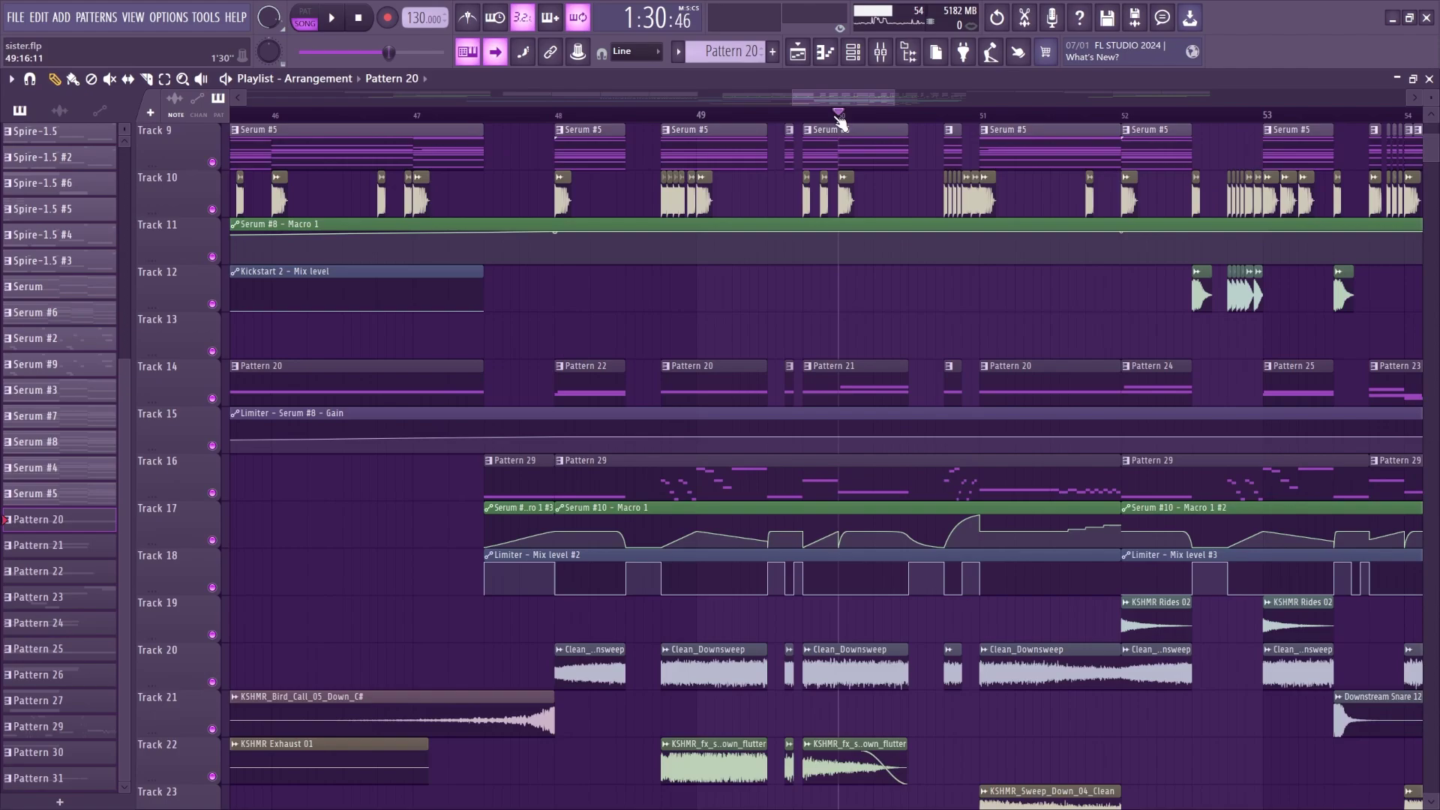
{"action": "left_click", "coordinate": [558, 115]}
{"action": "scroll", "coordinate": [557, 116], "scroll_direction": "up", "scroll_amount": 3}
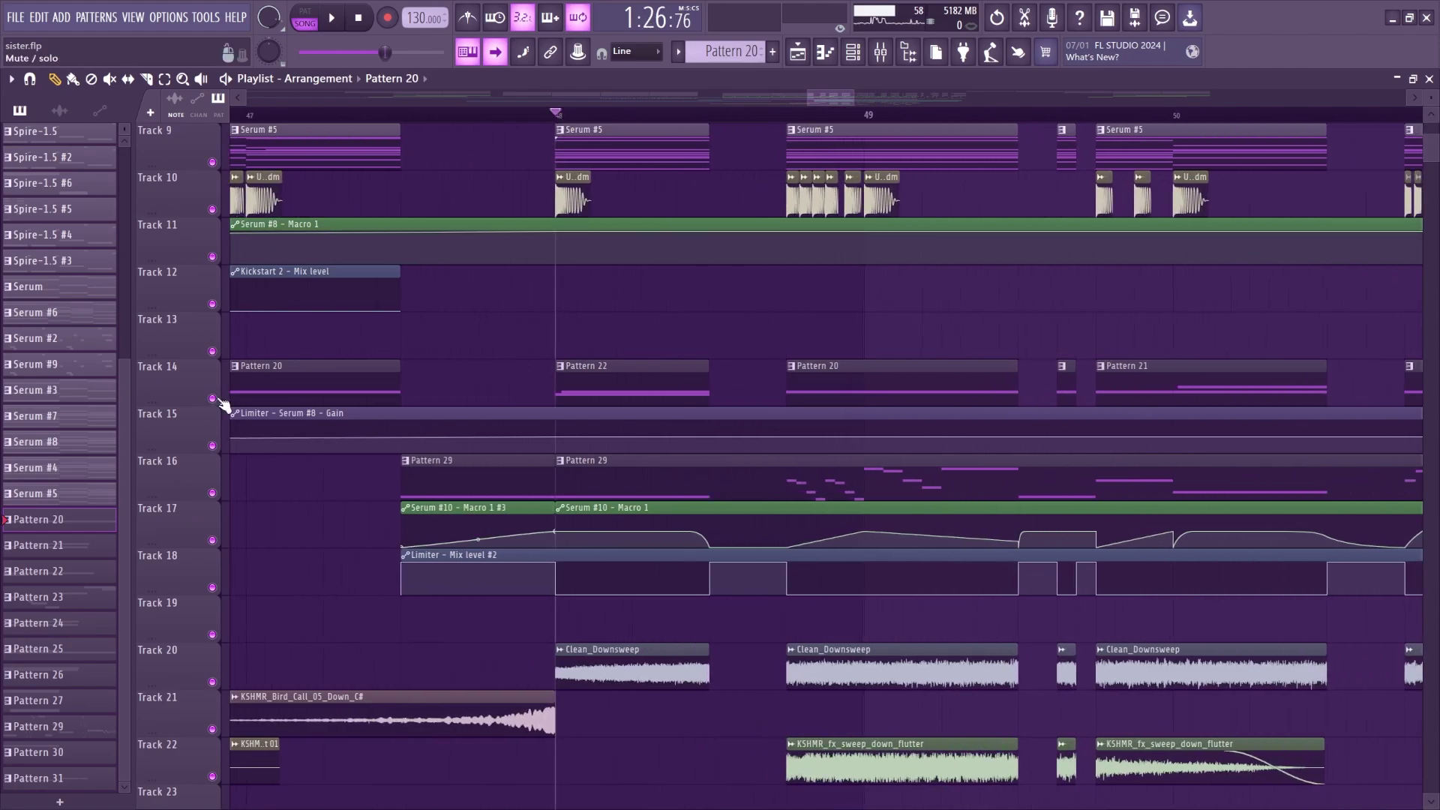
{"action": "right_click", "coordinate": [213, 398]}
{"action": "key", "text": "space"}
{"action": "key", "text": "space"}
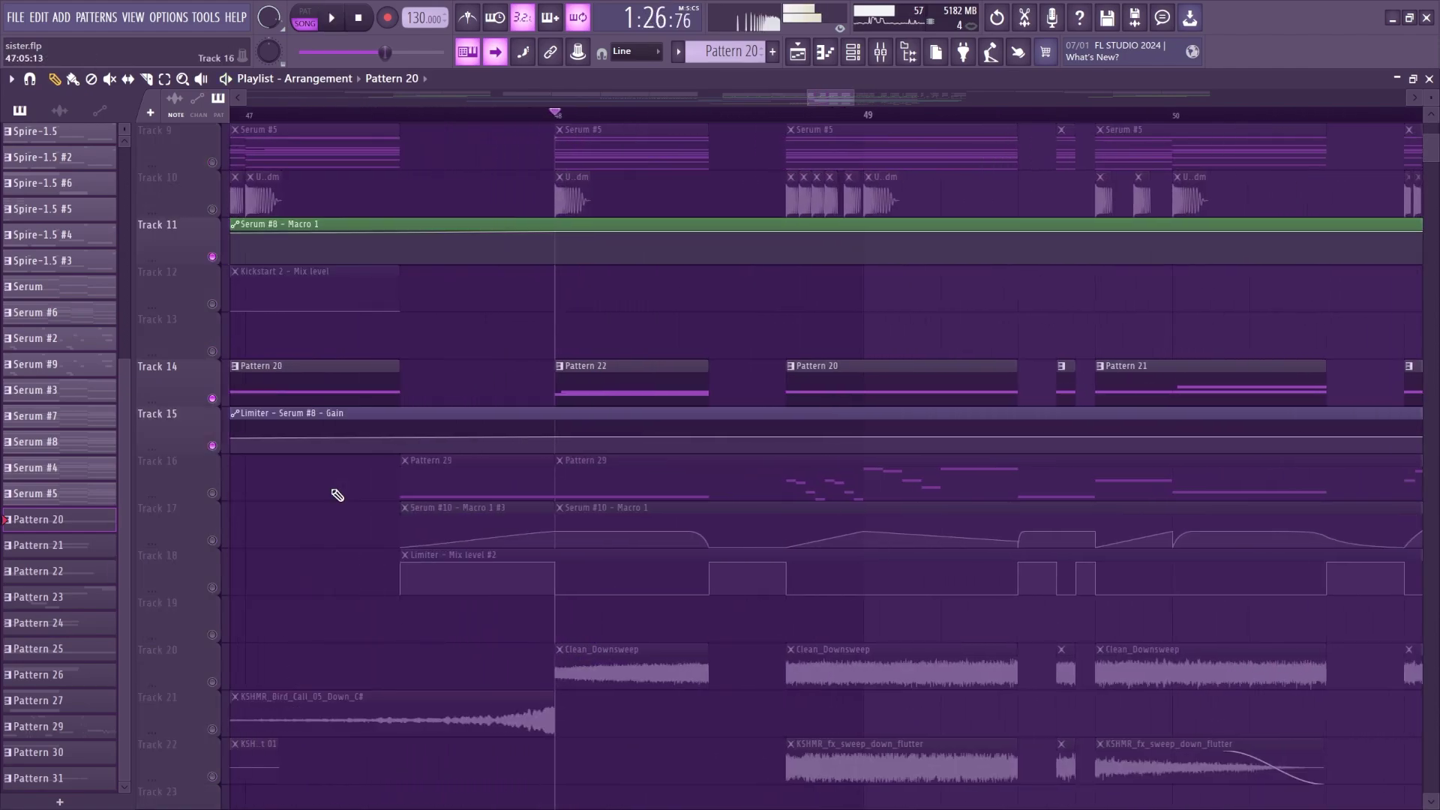
{"action": "key", "text": "space"}
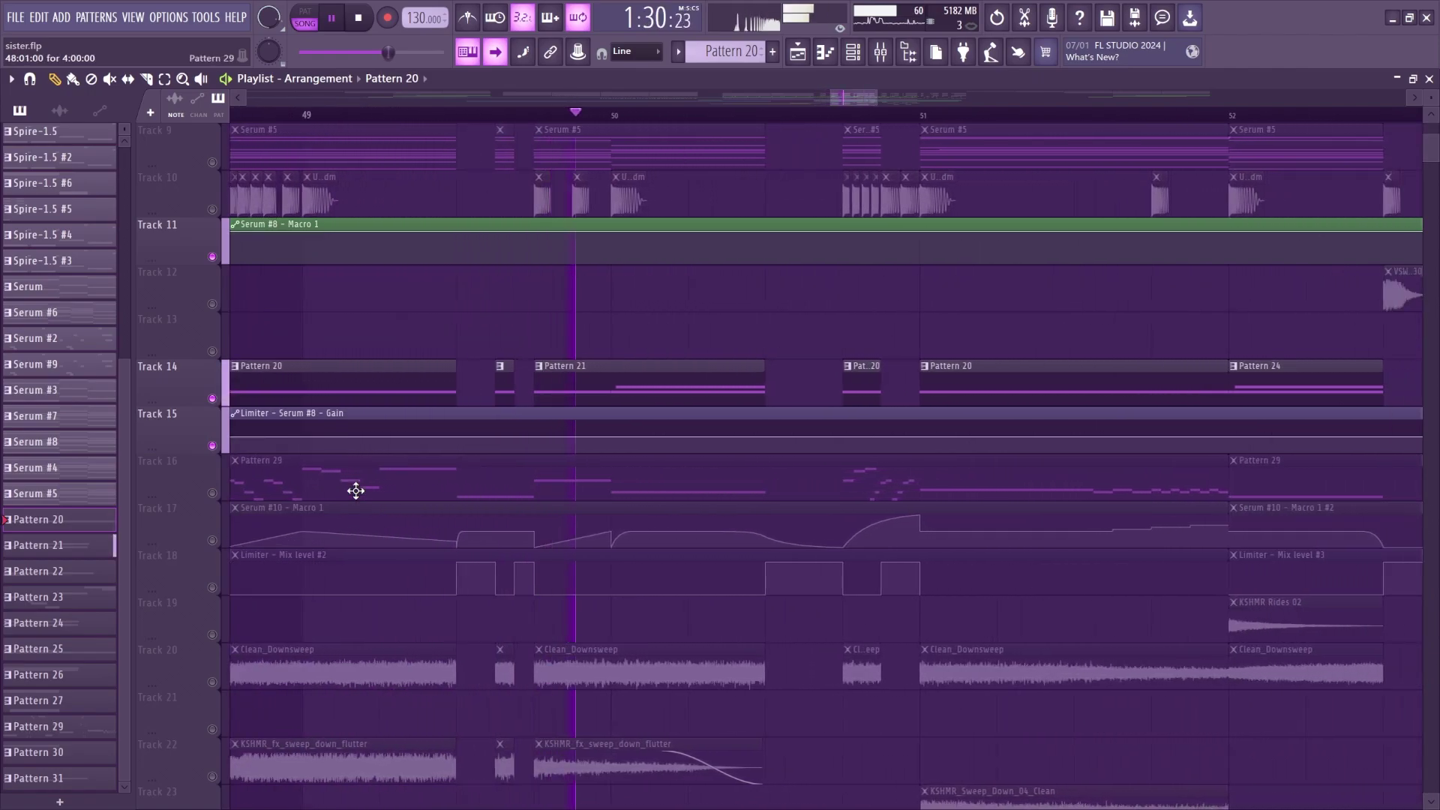
{"action": "key", "text": "space"}
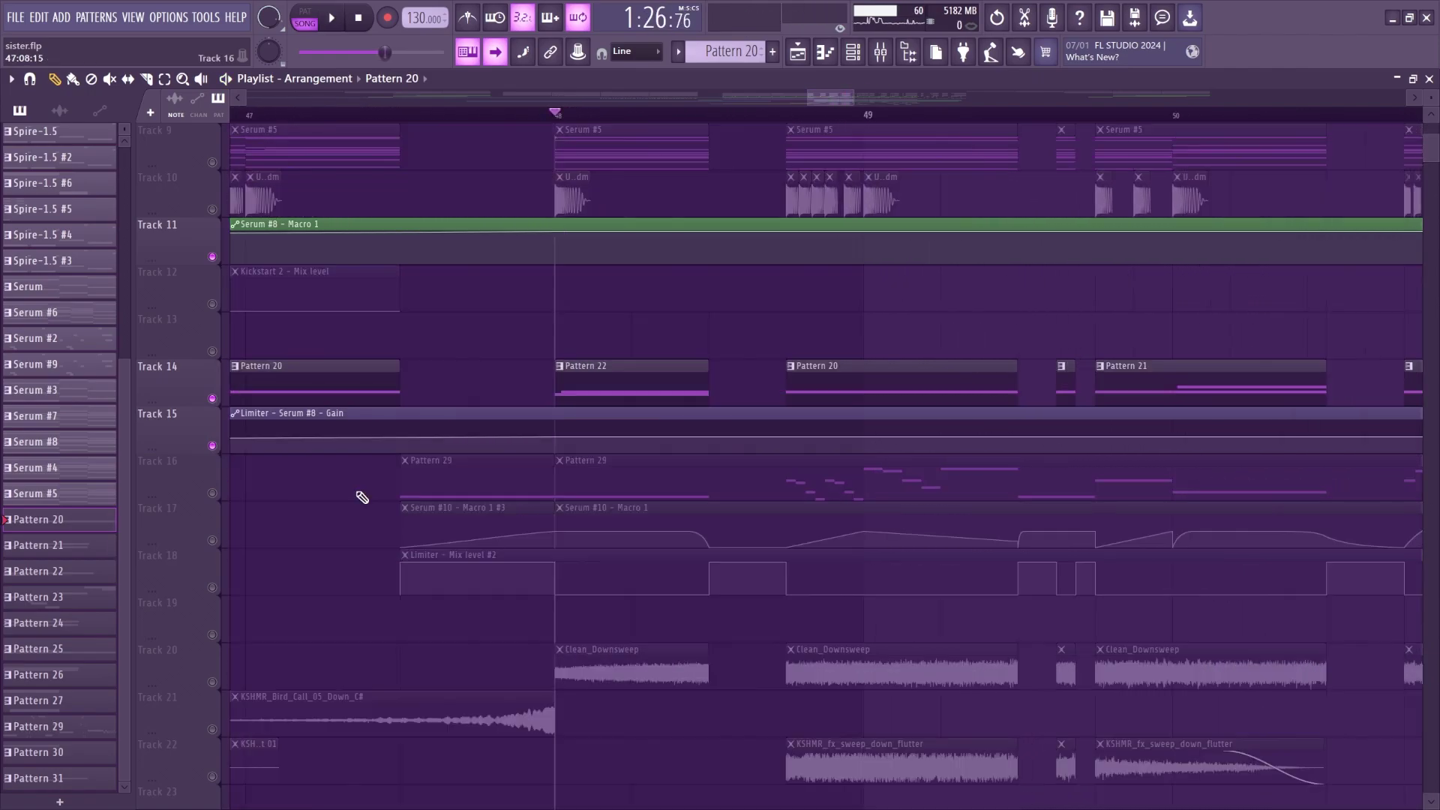
Solo Track 16, unmute automation Tracks 17 and 18, and play back from the start of the first Pattern 29 clip.
{"action": "right_click", "coordinate": [212, 398]}
{"action": "right_click", "coordinate": [212, 398]}
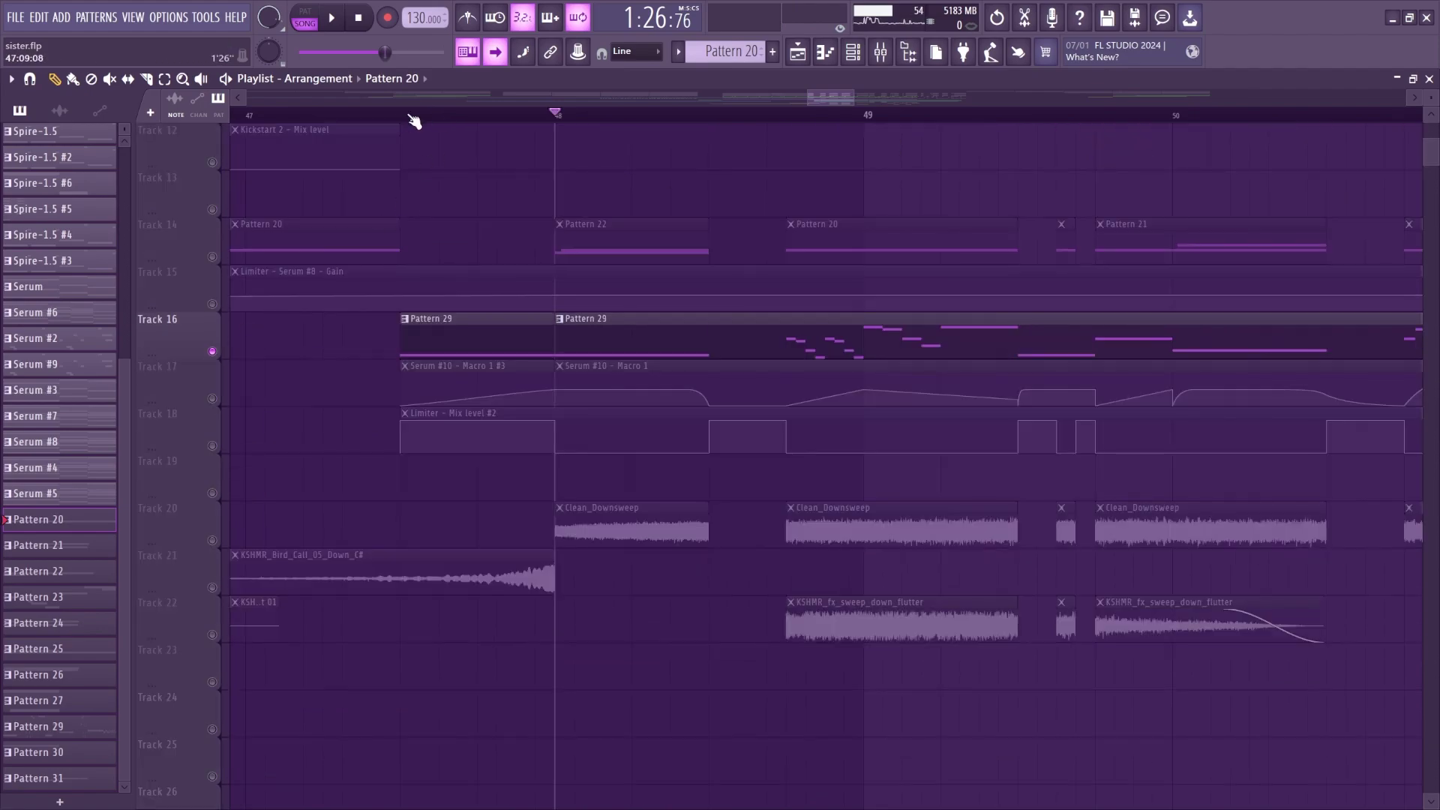
{"action": "left_click", "coordinate": [409, 117]}
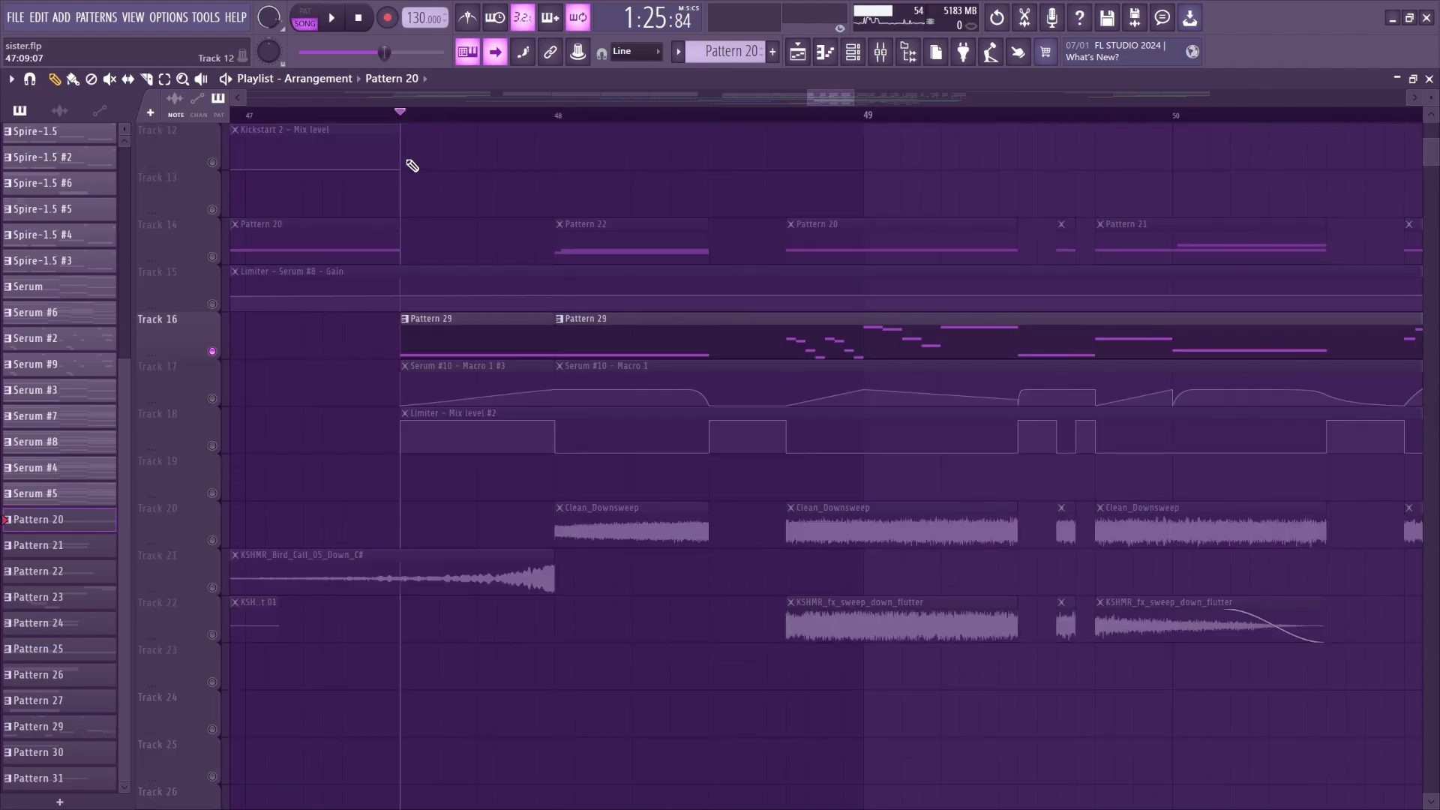
{"action": "left_click", "coordinate": [212, 399]}
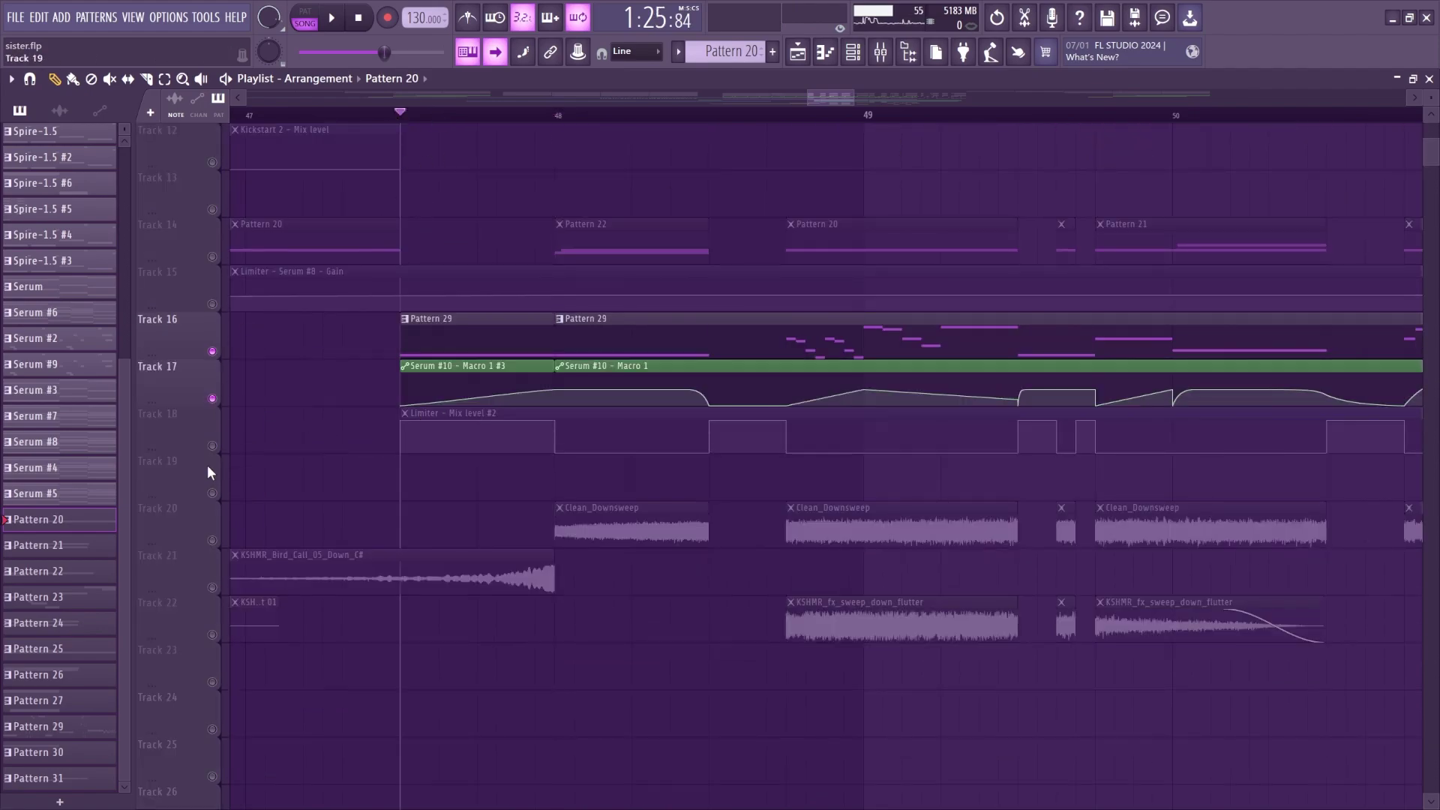
{"action": "left_click", "coordinate": [212, 446]}
{"action": "left_click", "coordinate": [481, 337]}
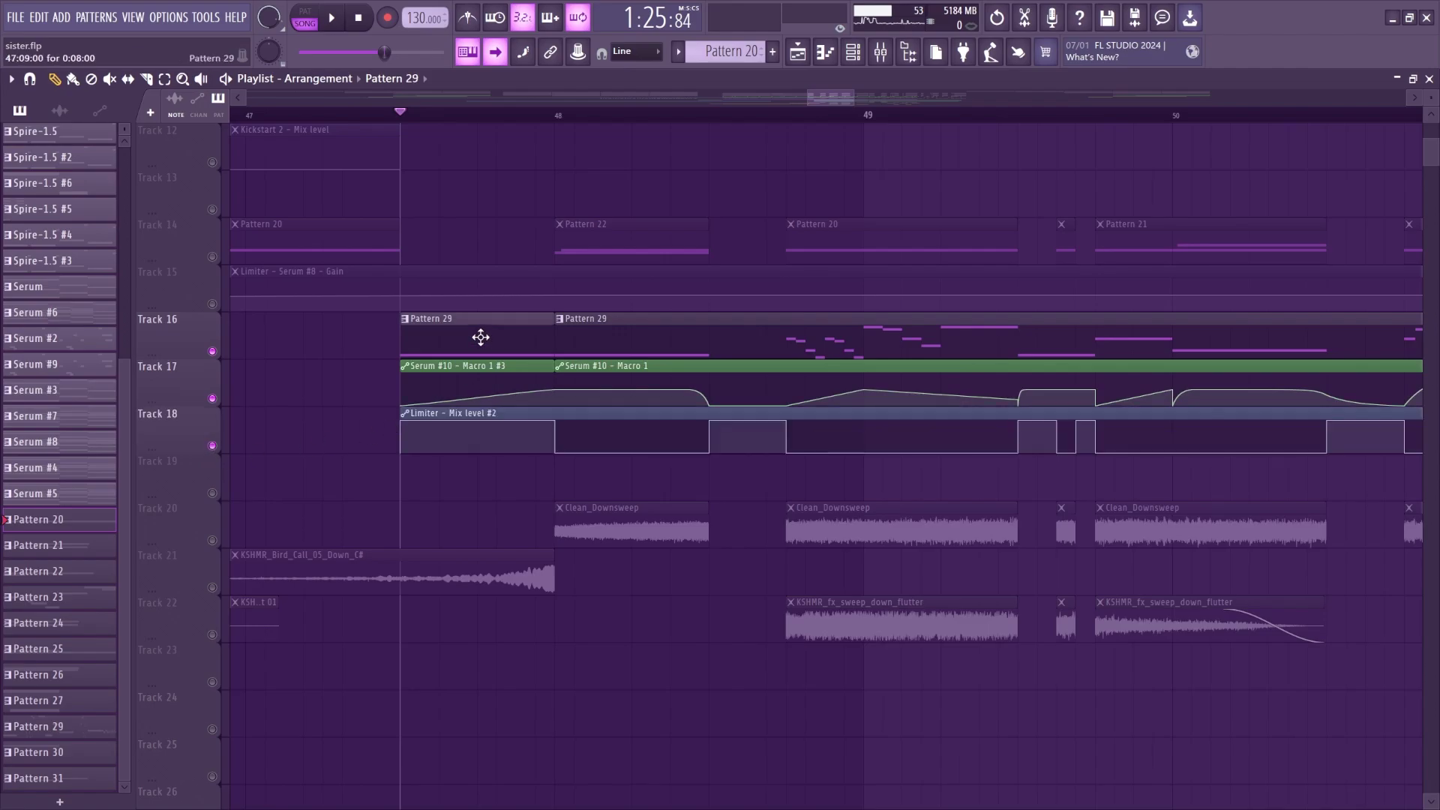
{"action": "key", "text": "space"}
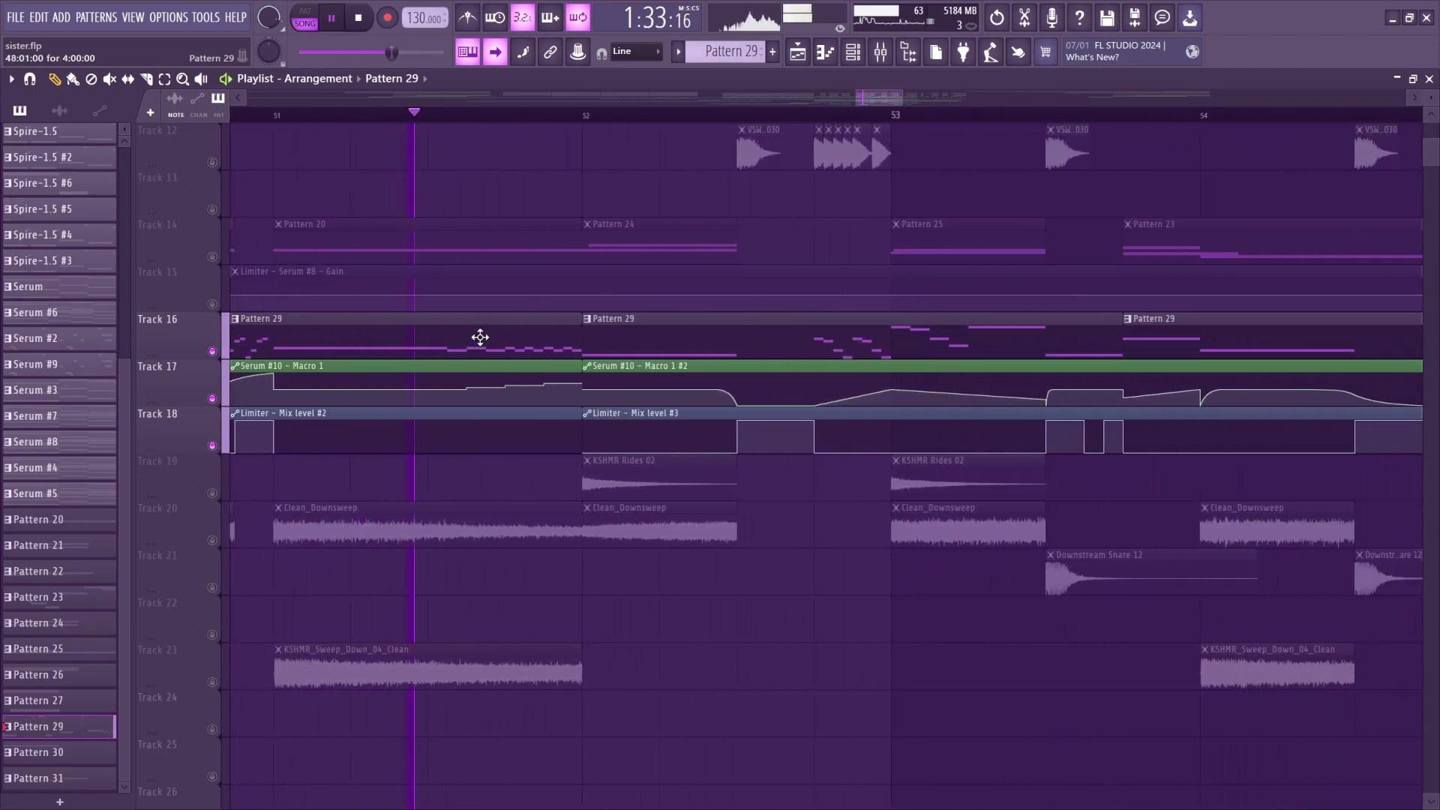
{"action": "key", "text": "space"}
Open the Serum #10 patch from the channel rack and audition low and high notes against its Band 24 filter.
{"action": "key", "text": "F6"}
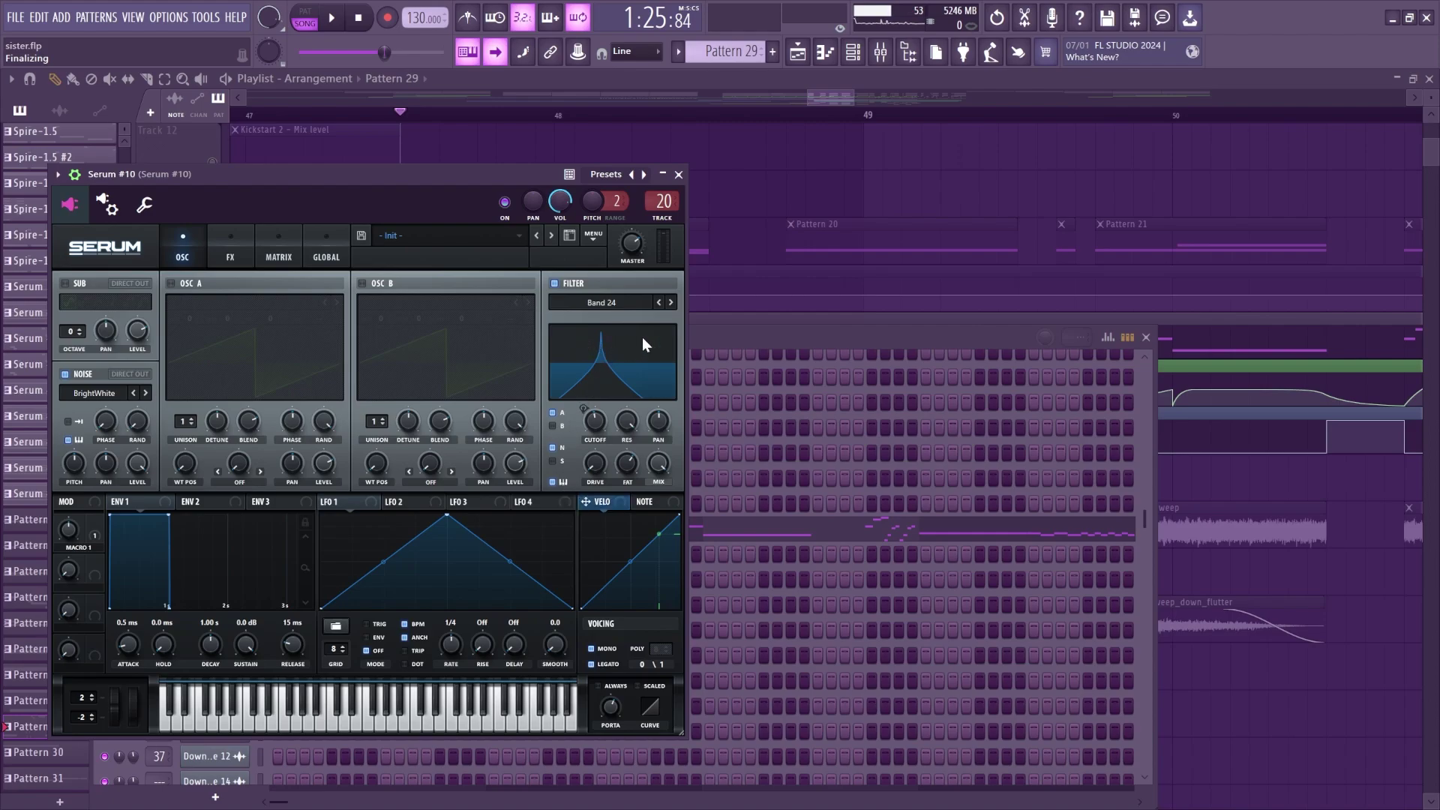
{"action": "key", "text": "x"}
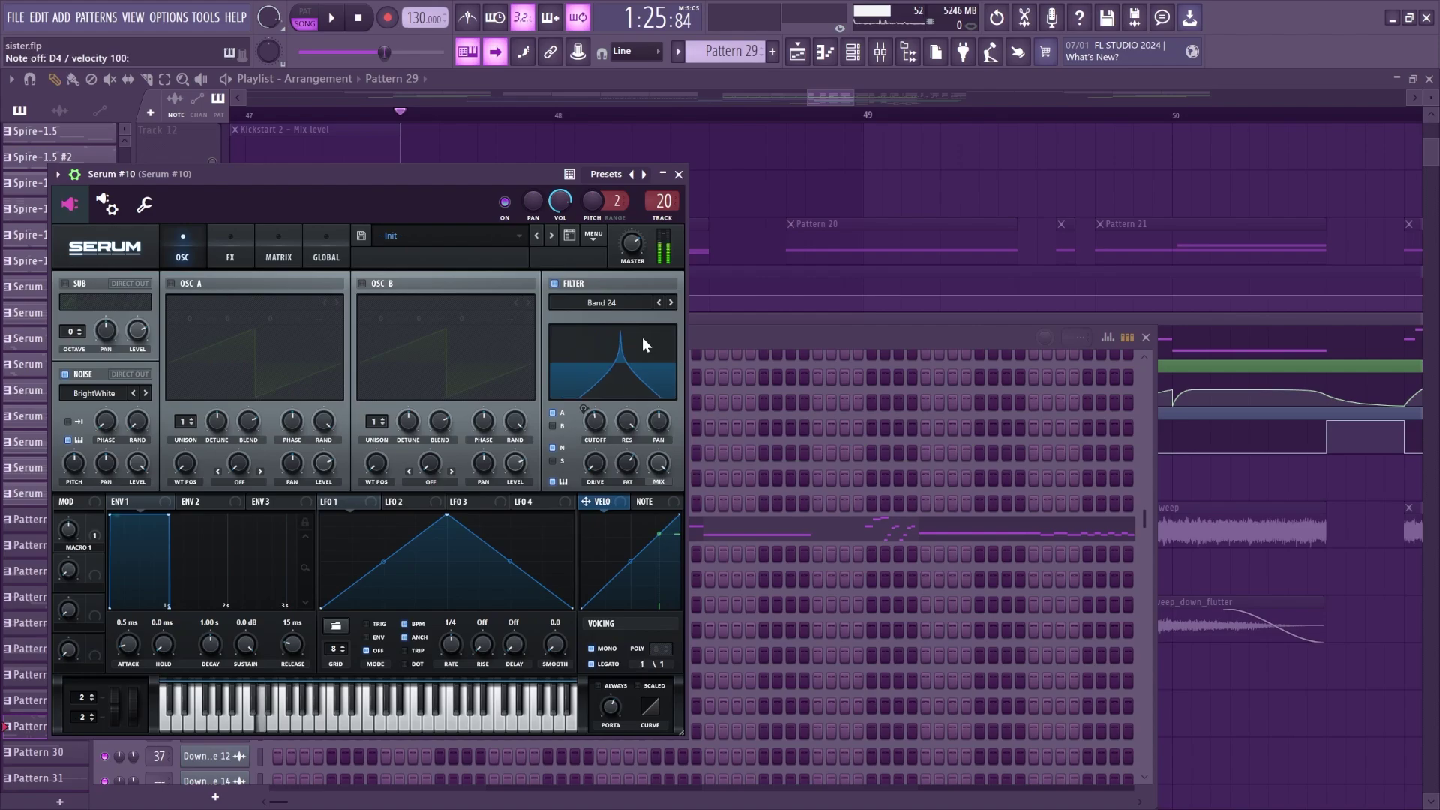
{"action": "key", "text": "j"}
{"action": "key", "text": "x"}
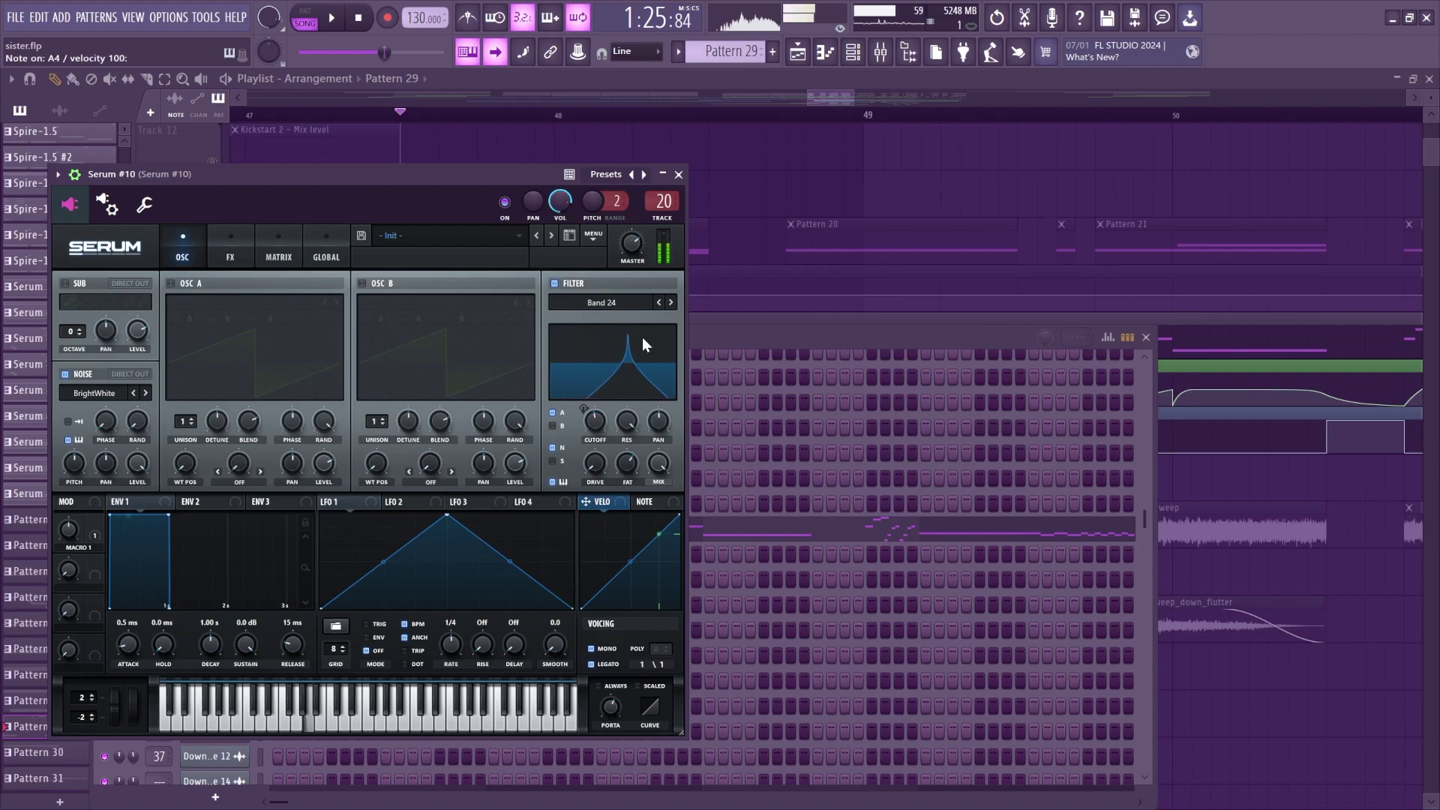
{"action": "key", "text": "2"}
{"action": "key", "text": "s"}
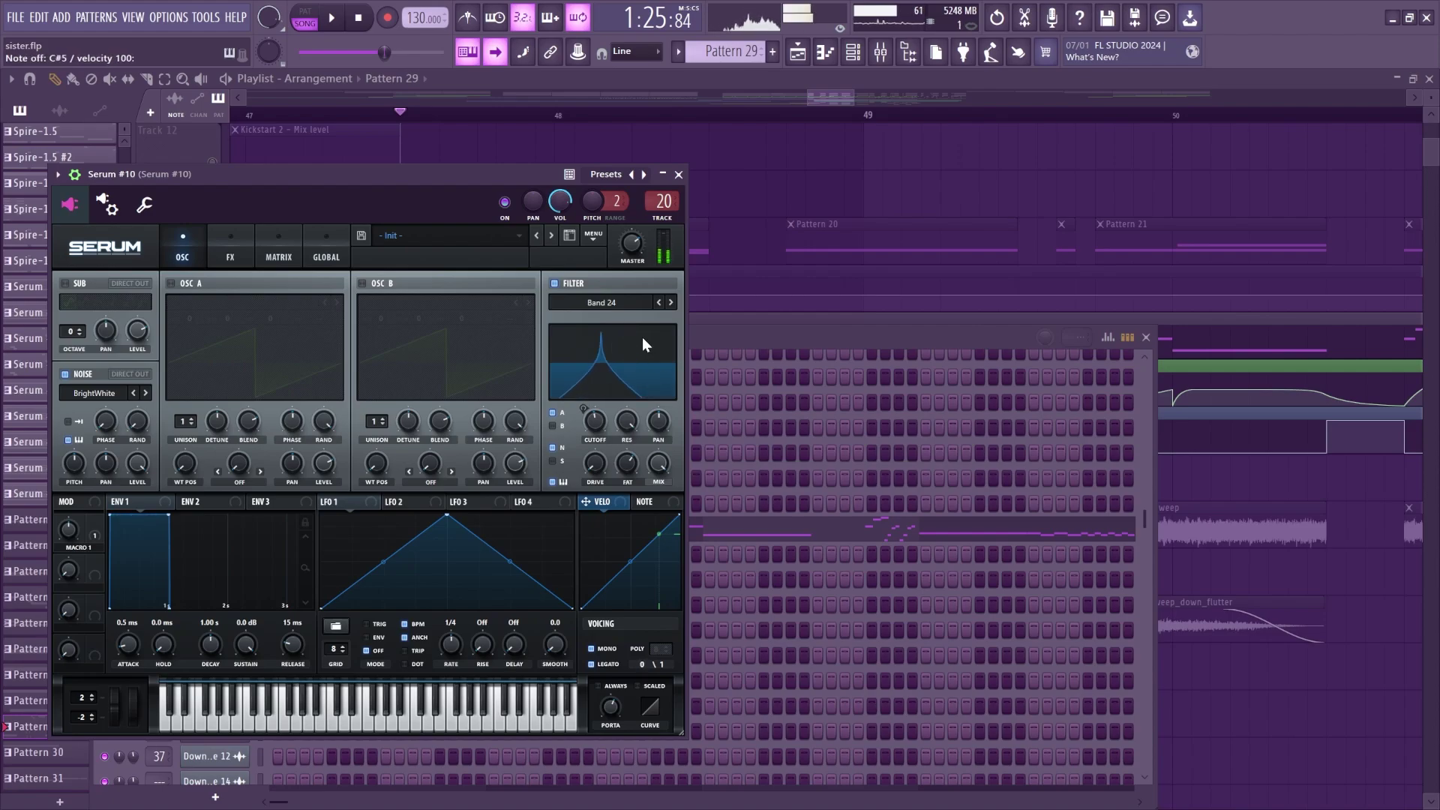
{"action": "key", "text": "x"}
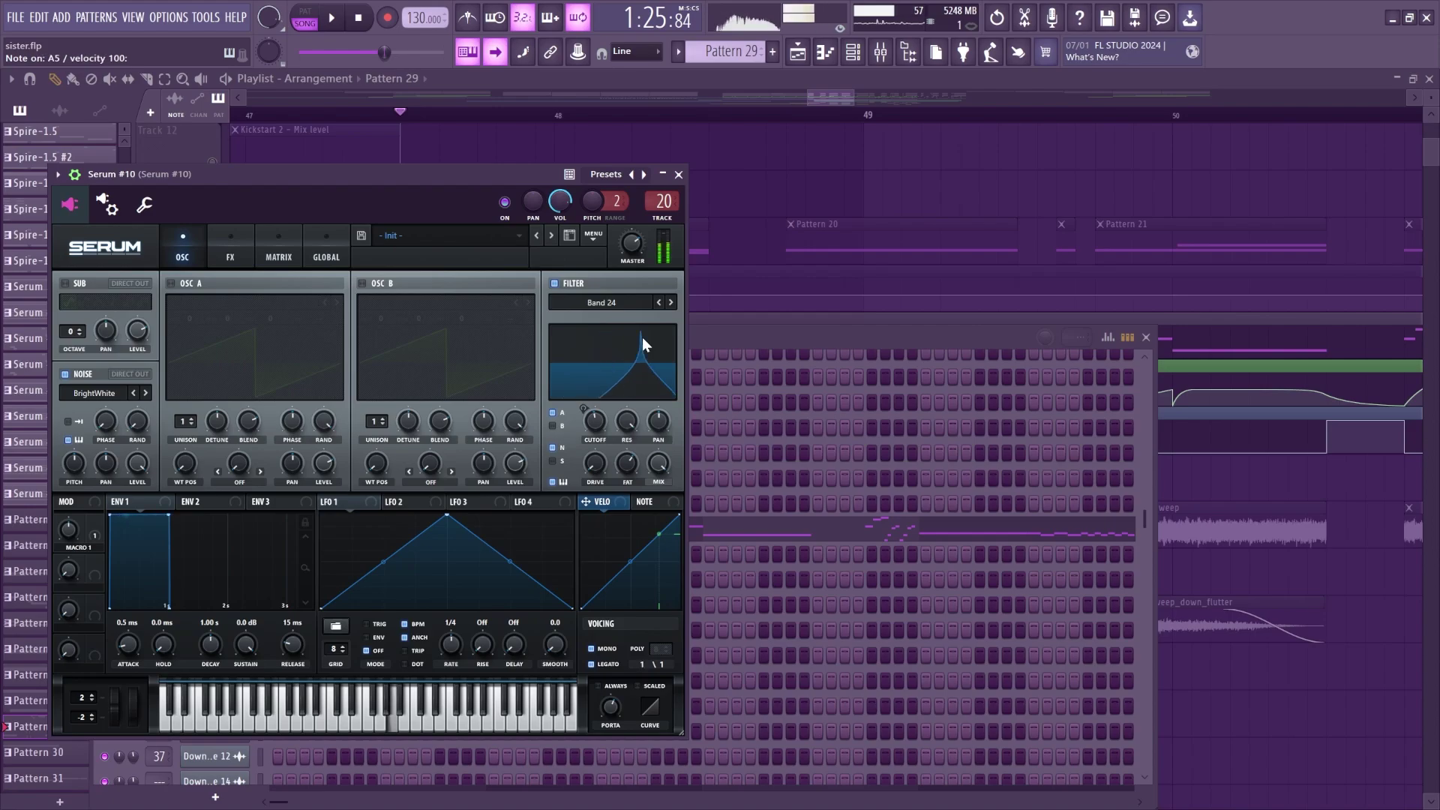
{"action": "key", "text": "y"}
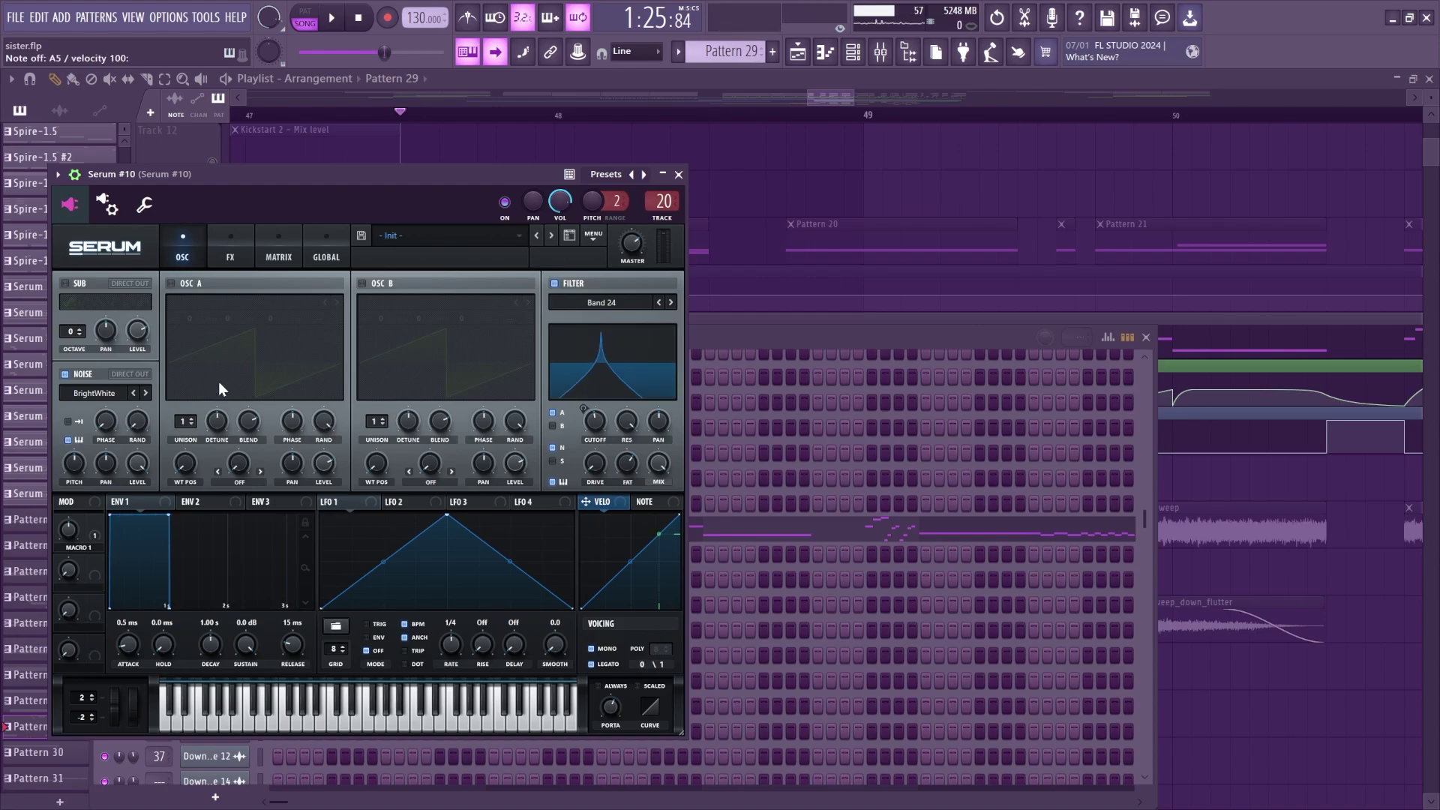
Review the effects chain in Serum #10, turn off its reverb, audition a note and close the synth.
{"action": "left_click", "coordinate": [232, 251]}
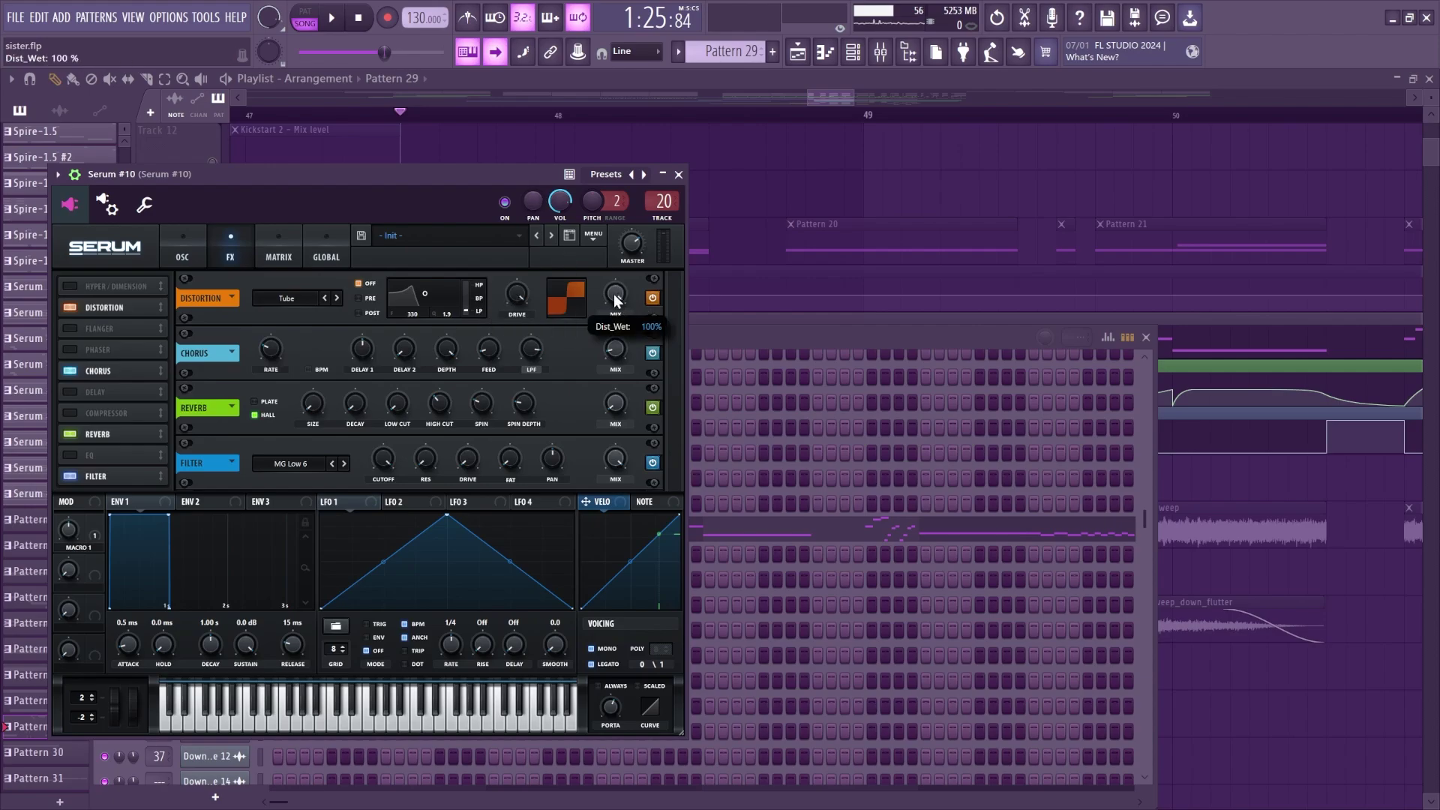
{"action": "left_click_drag", "start_coordinate": [615, 300], "coordinate": [615, 142]}
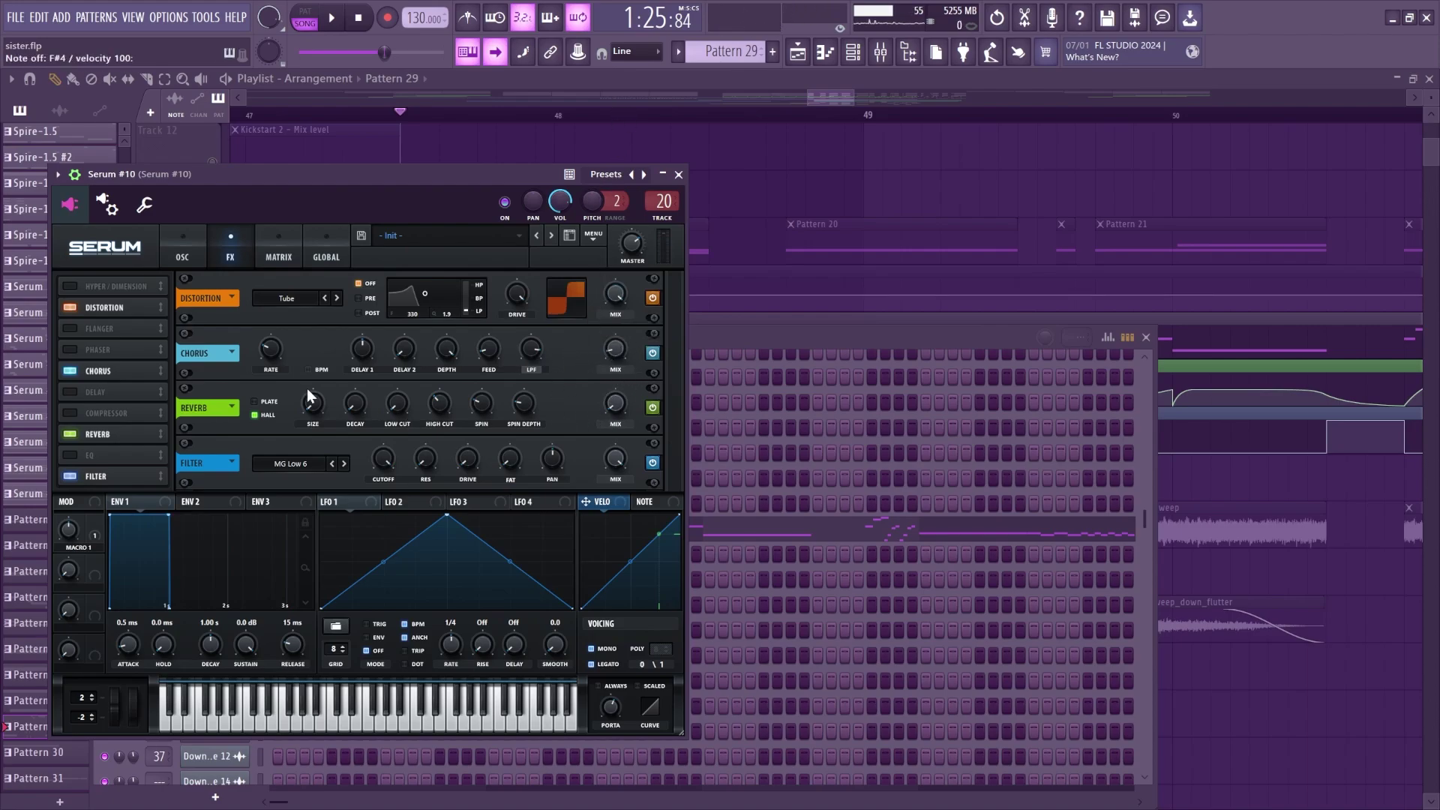
{"action": "left_click", "coordinate": [70, 437]}
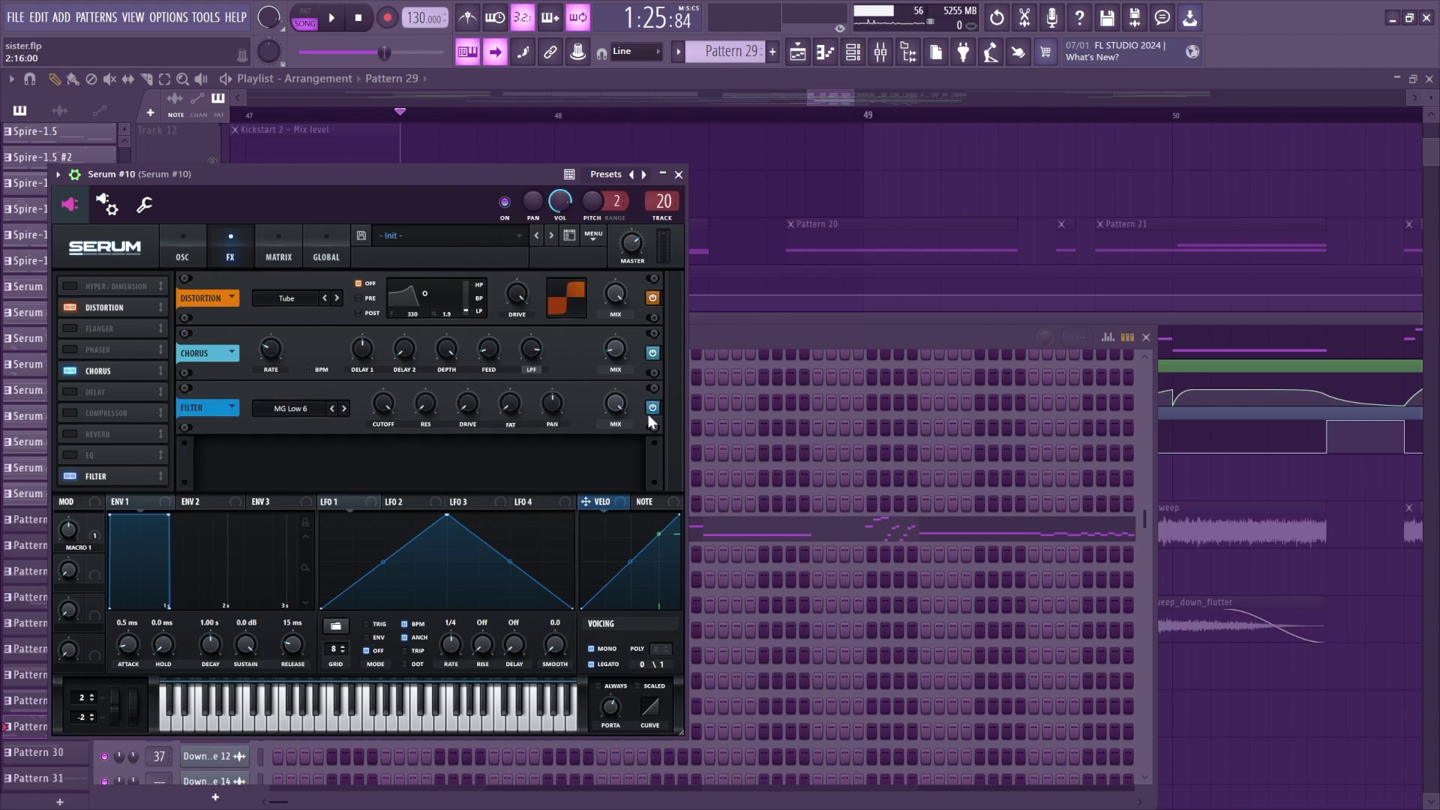
{"action": "mouse_move", "coordinate": [617, 384]}
{"action": "left_click", "coordinate": [391, 402]}
{"action": "key", "text": "n"}
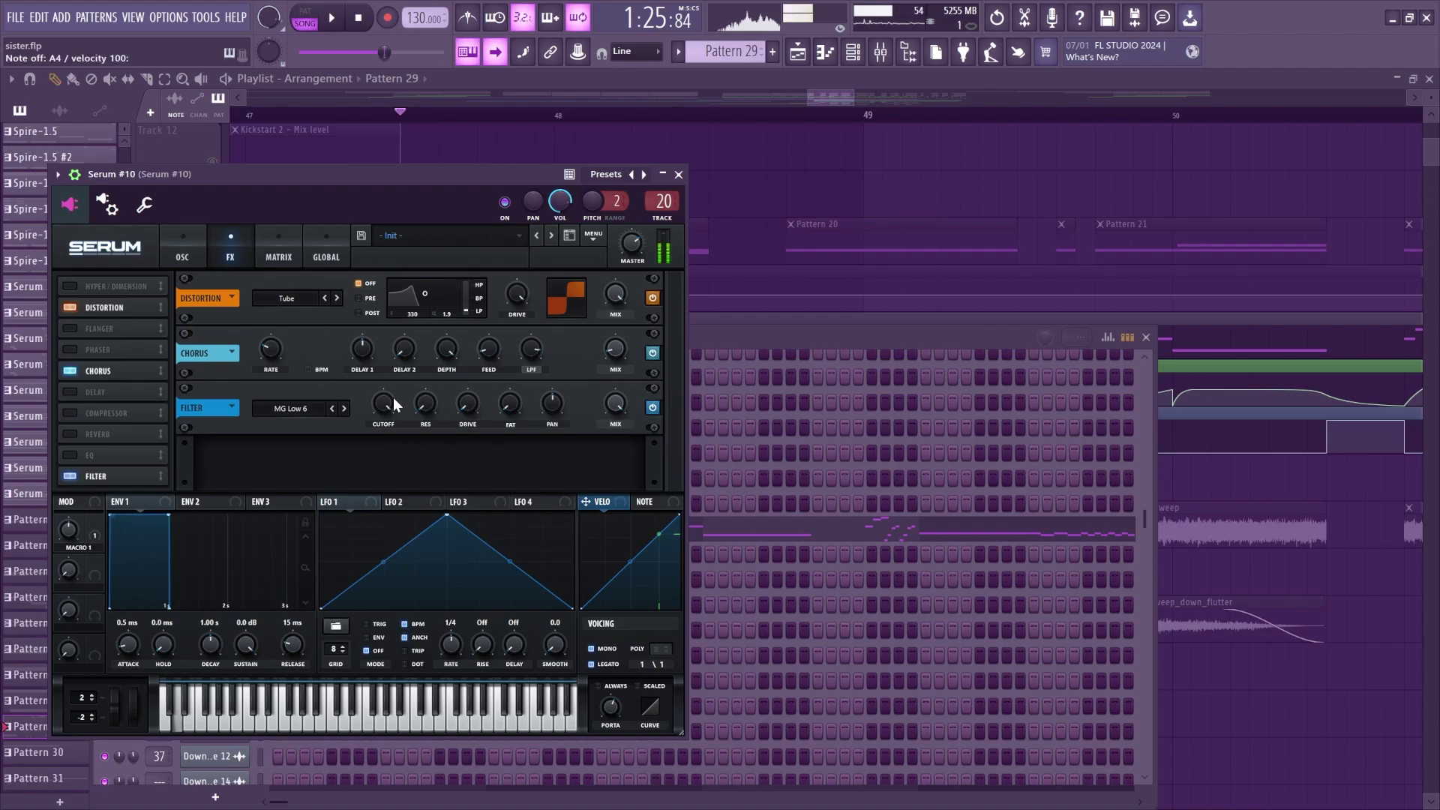
{"action": "left_click", "coordinate": [677, 175]}
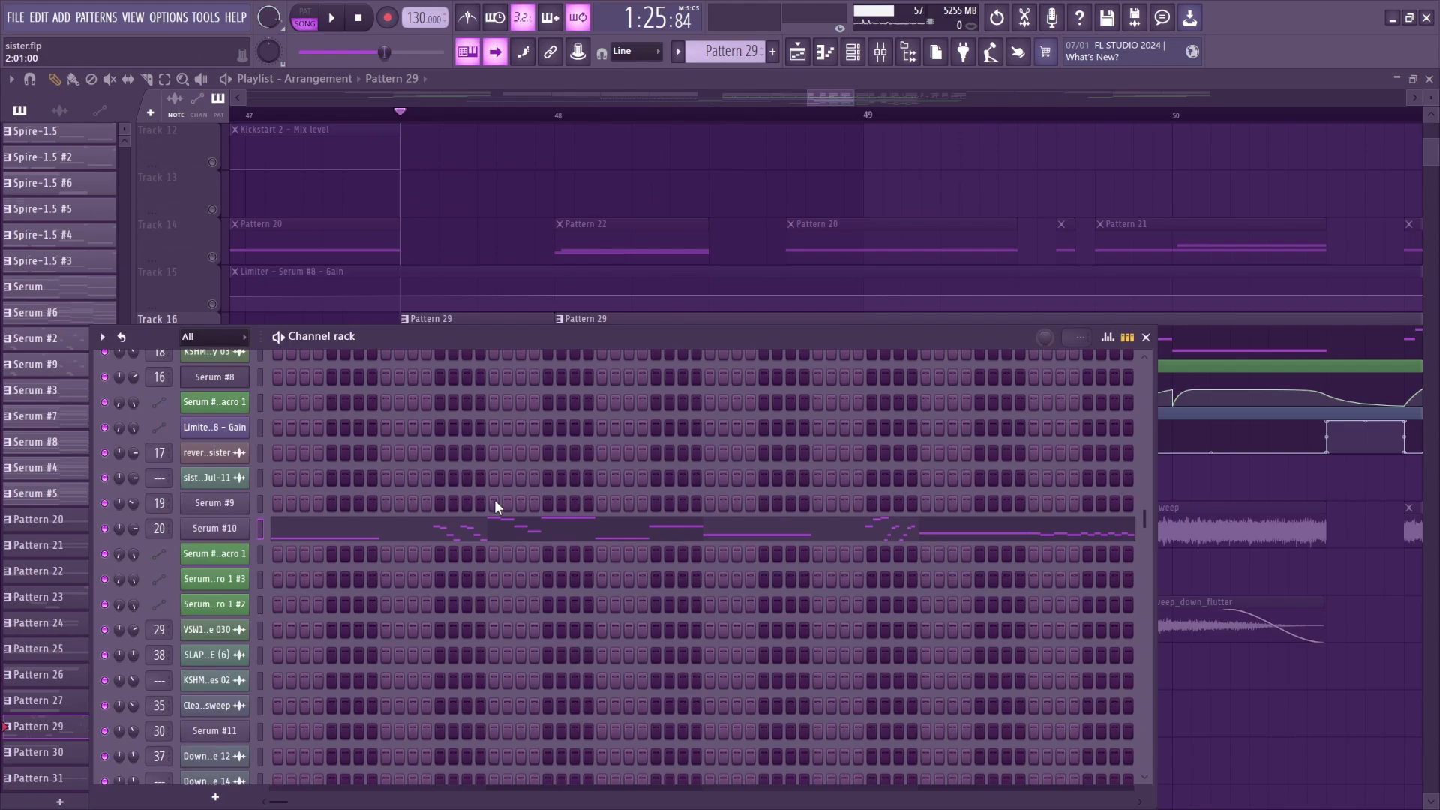
Open the Serum #10 piano roll, try a copied four-note run shrunk to about 49% and flipped horizontally, and delete that copy.
{"action": "left_click", "coordinate": [341, 529]}
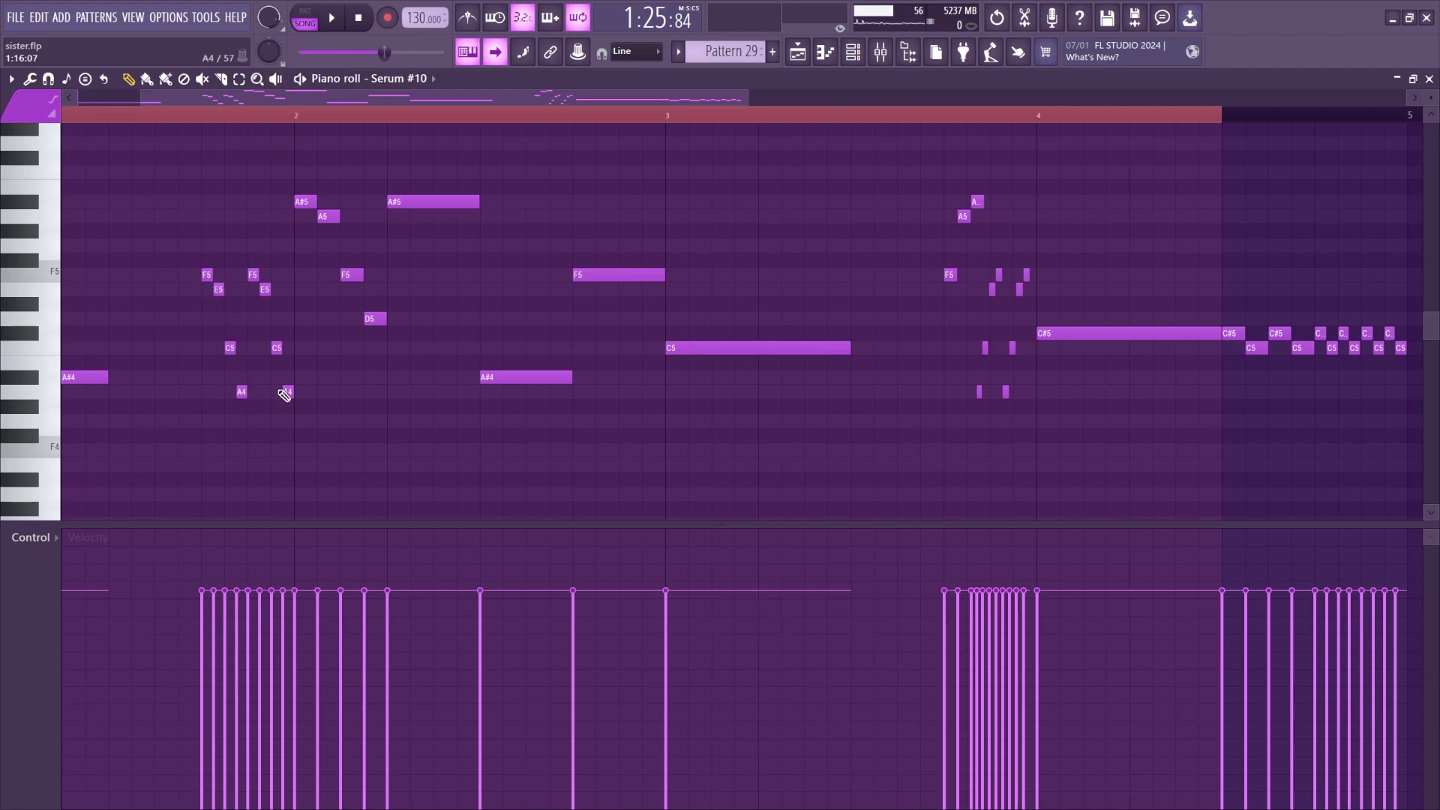
{"action": "left_click_drag", "start_coordinate": [381, 368], "coordinate": [313, 194]}
{"action": "mouse_move", "coordinate": [305, 201]}
{"action": "left_mouse_down"}
{"action": "mouse_move", "coordinate": [518, 201]}
{"action": "mouse_move", "coordinate": [490, 201]}
{"action": "left_mouse_up"}
{"action": "left_click_drag", "start_coordinate": [596, 257], "coordinate": [552, 256]}
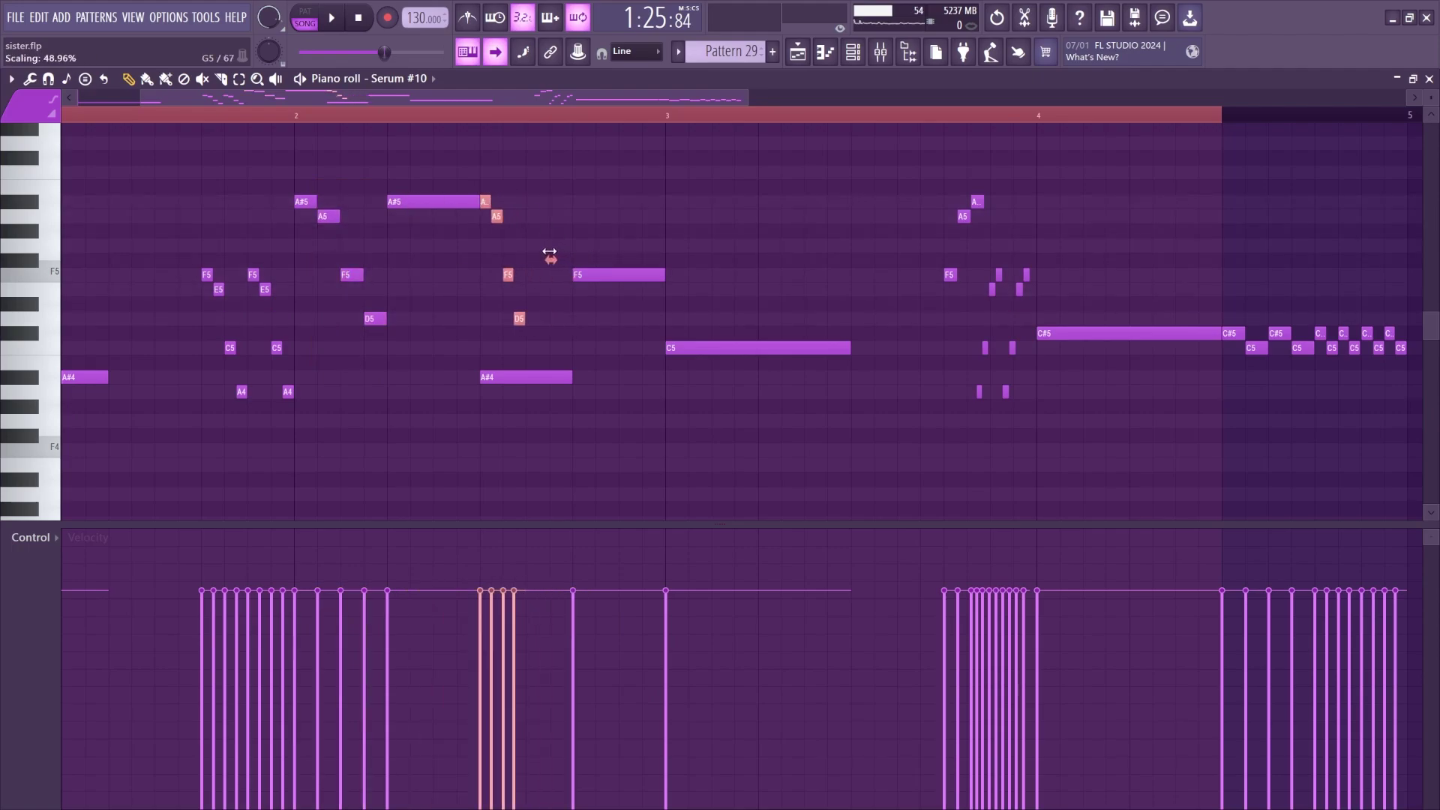
{"action": "key", "text": "alt+y"}
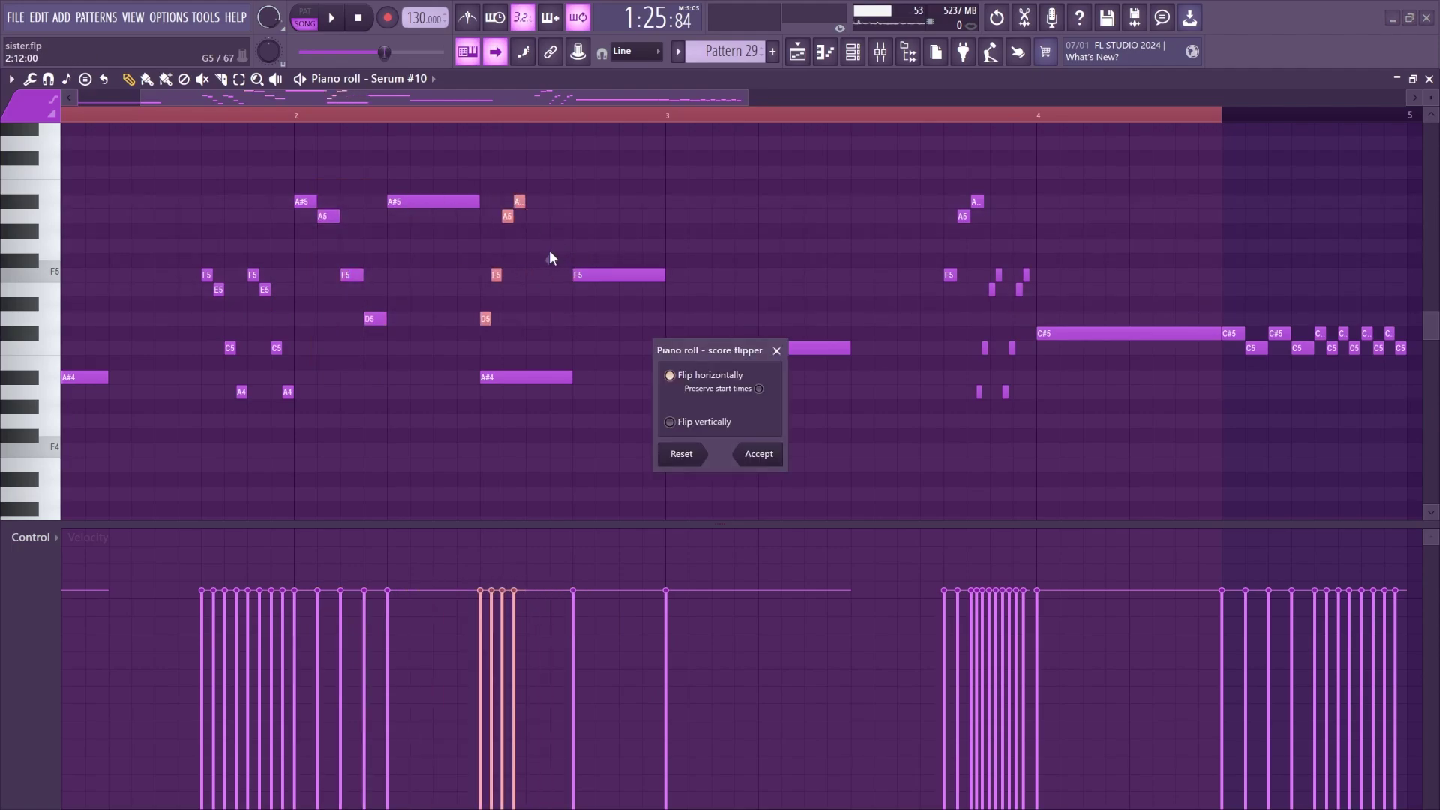
{"action": "left_click", "coordinate": [776, 350]}
{"action": "left_click_drag", "start_coordinate": [548, 263], "coordinate": [528, 261]}
{"action": "key", "text": "Delete"}
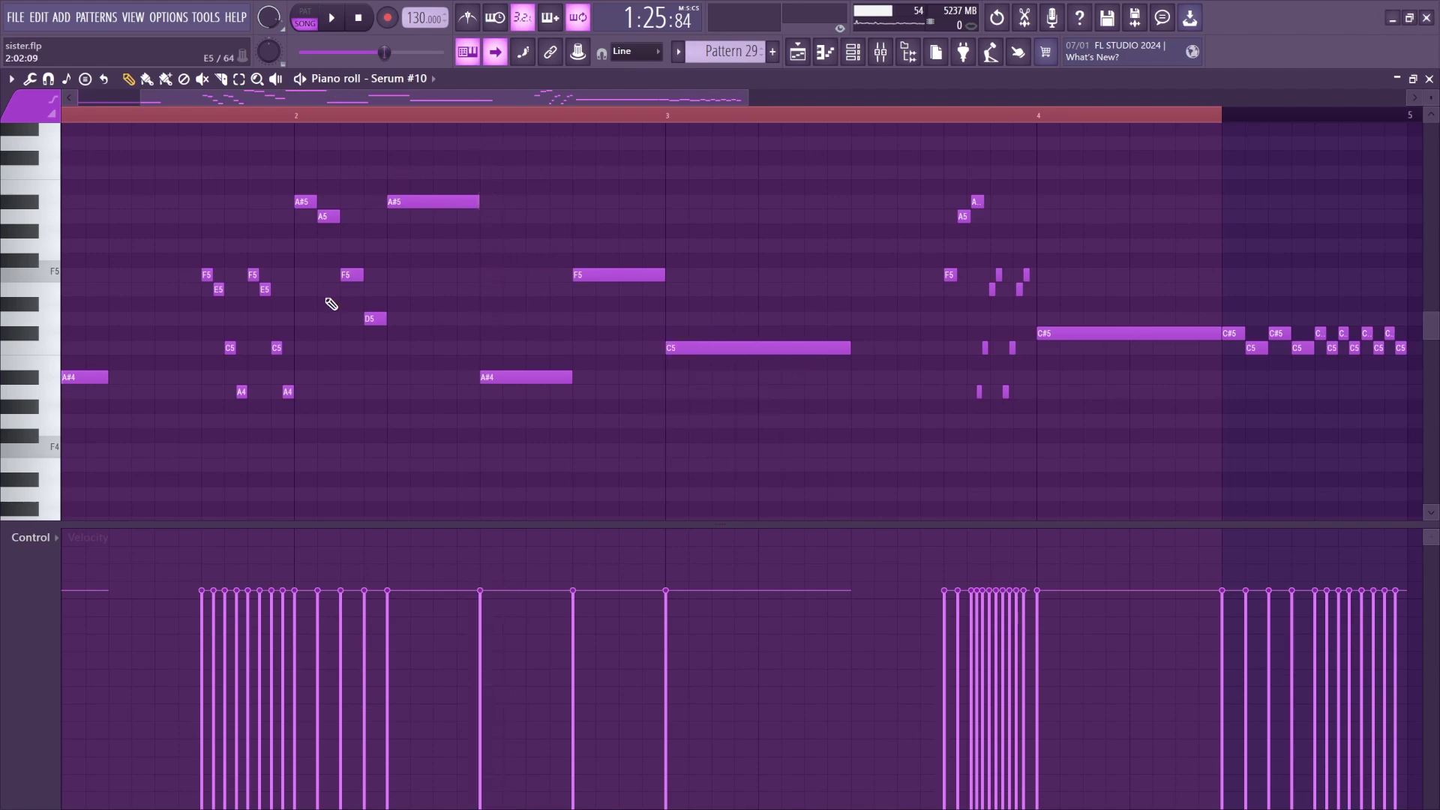
{"action": "left_click_drag", "start_coordinate": [211, 103], "coordinate": [6, 105]}
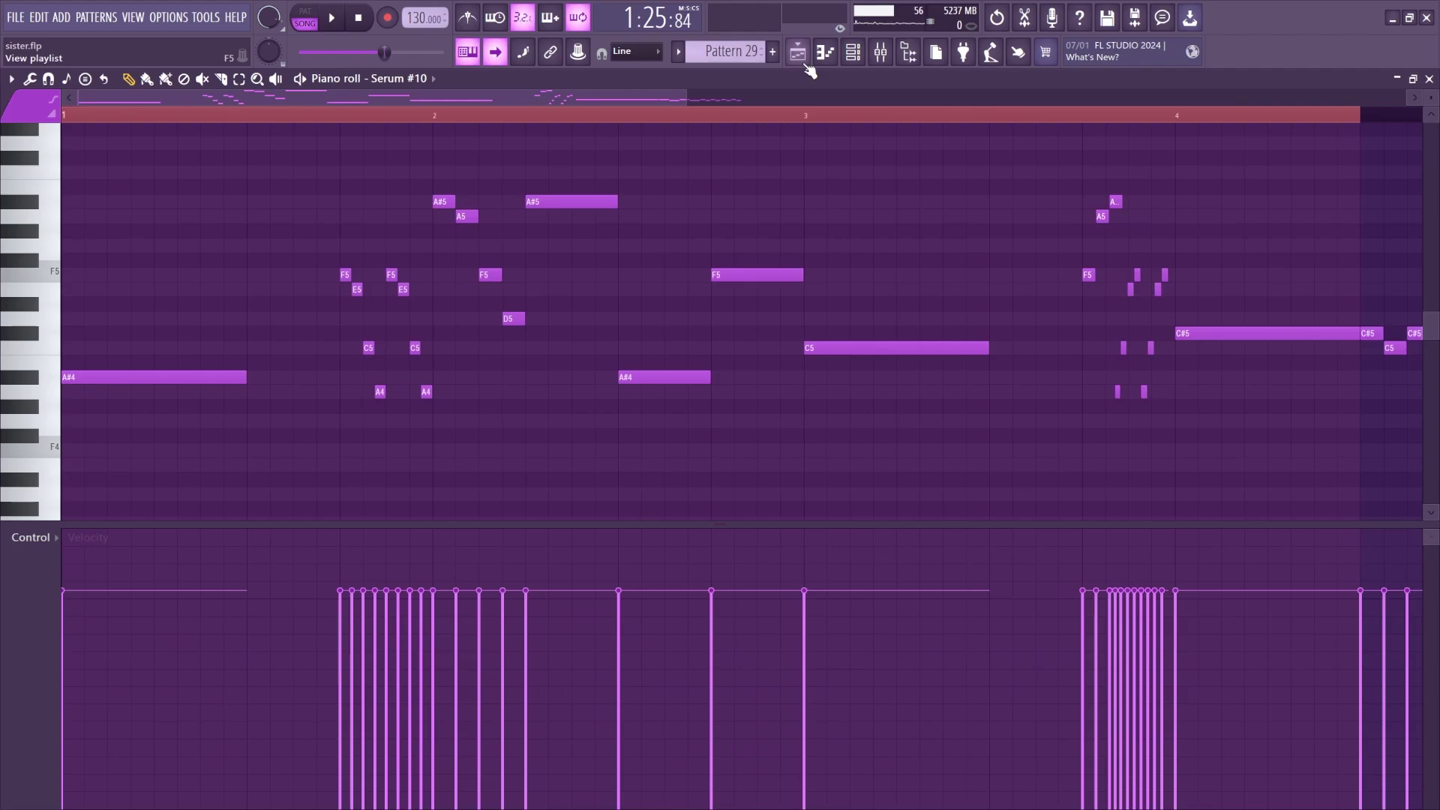
Review the Auto-Tune Artist settings on the Serum #10 mixer track, then reopen the Serum #10 patch to inspect its filter cutoff.
{"action": "key", "text": "F9"}
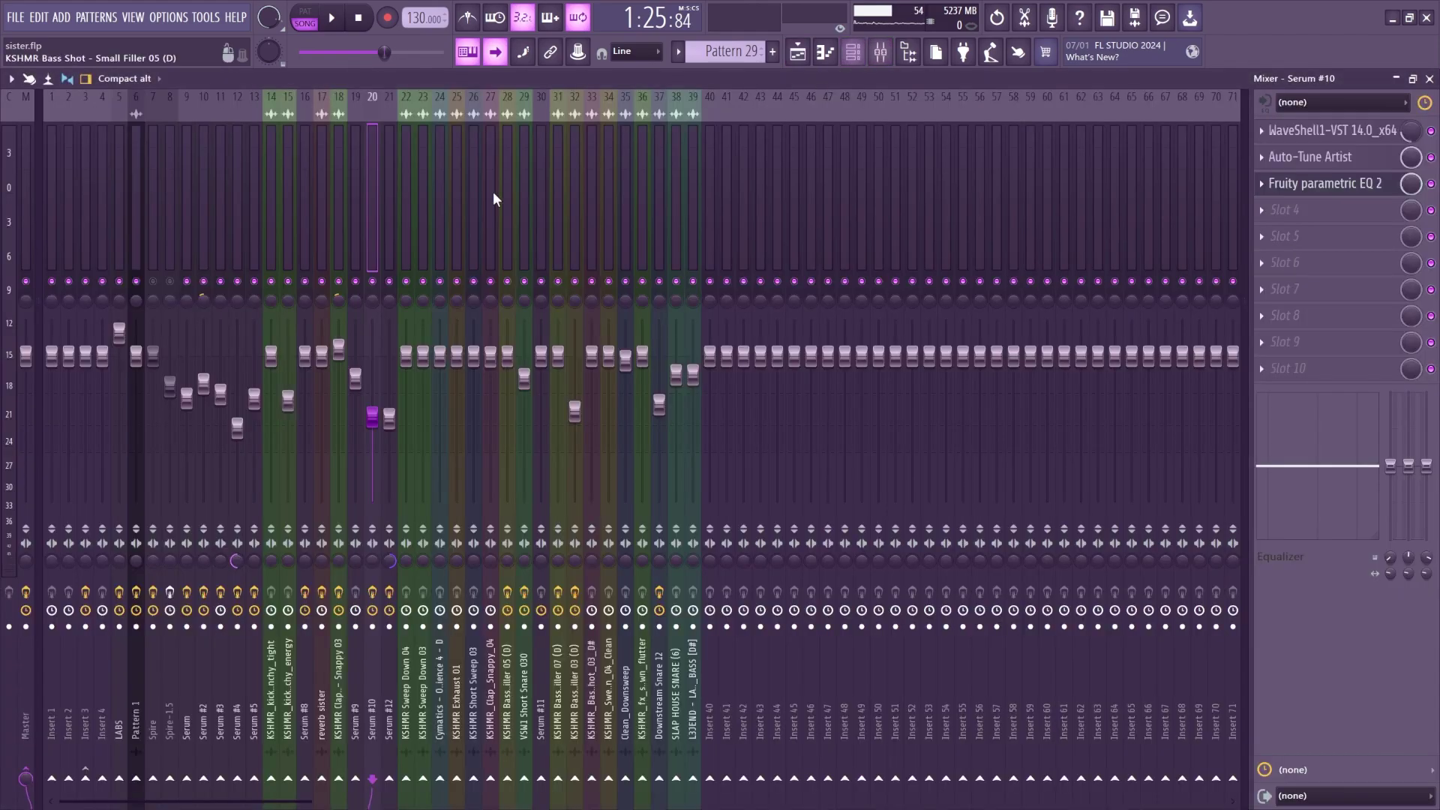
{"action": "left_click", "coordinate": [1332, 163]}
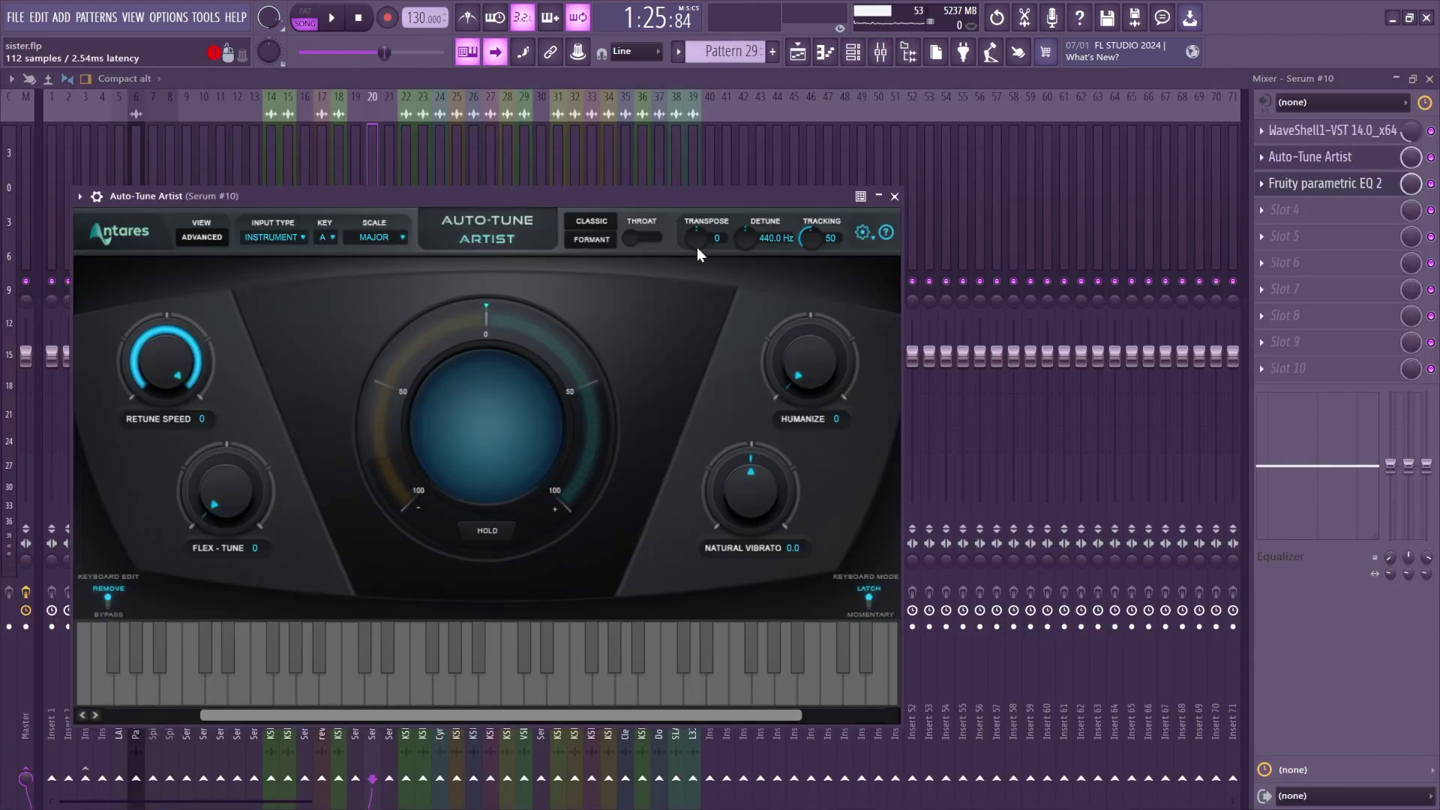
{"action": "key", "text": "F6"}
{"action": "left_click", "coordinate": [205, 543]}
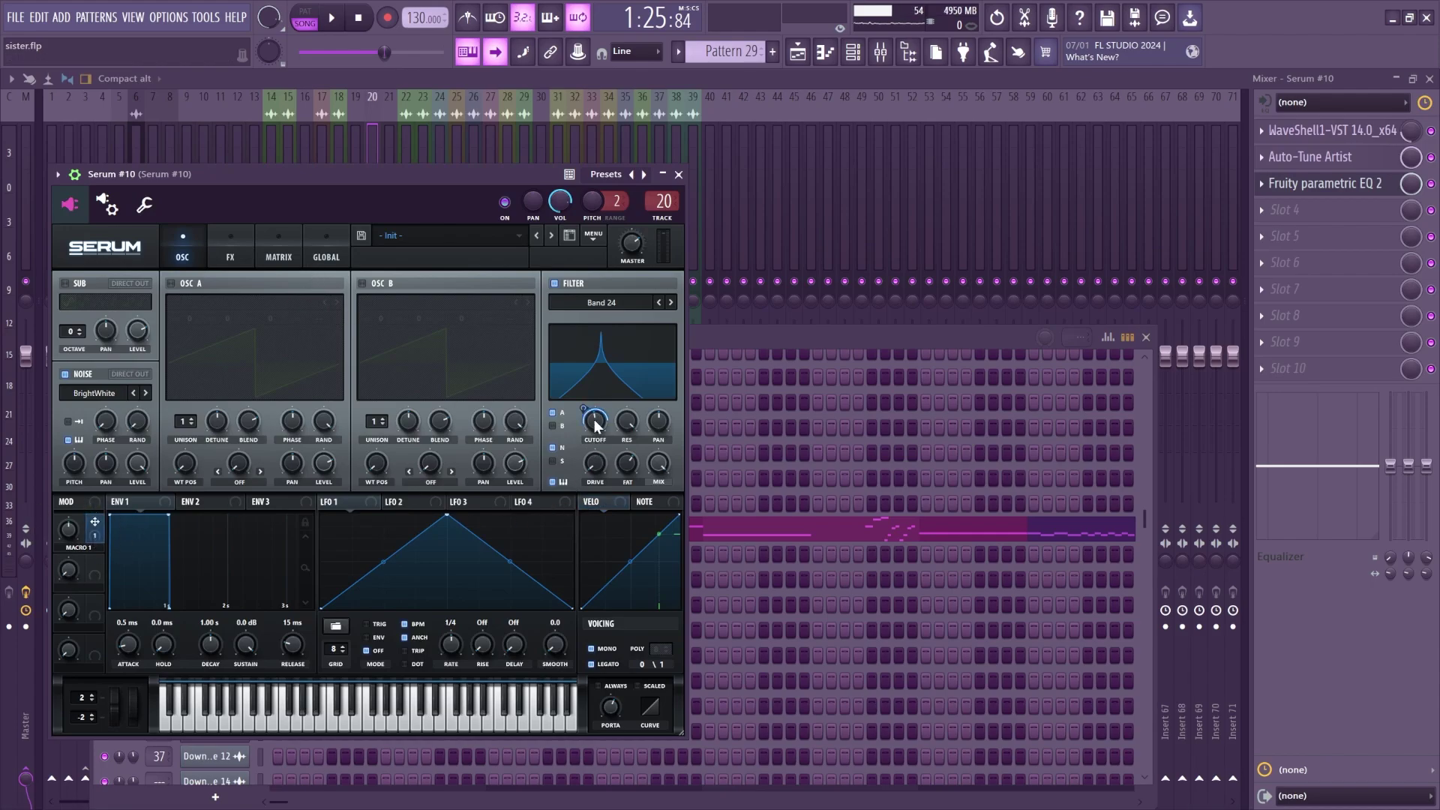
Play back Pattern 29 in the playlist, then mute the Serum #10 Macro 1 automation on Track 17 and play the section again.
{"action": "left_click", "coordinate": [800, 54]}
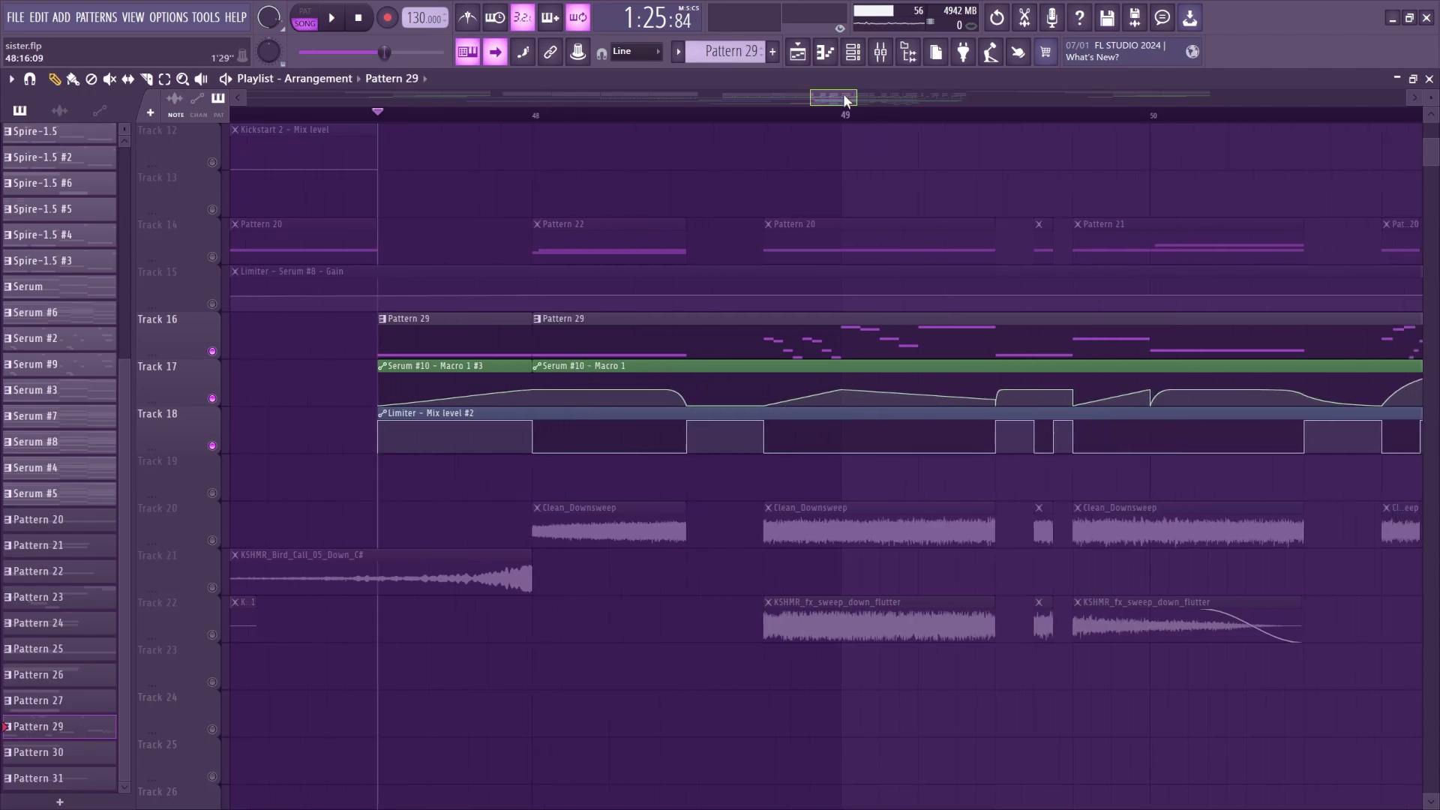
{"action": "key", "text": "space"}
{"action": "key", "text": "space"}
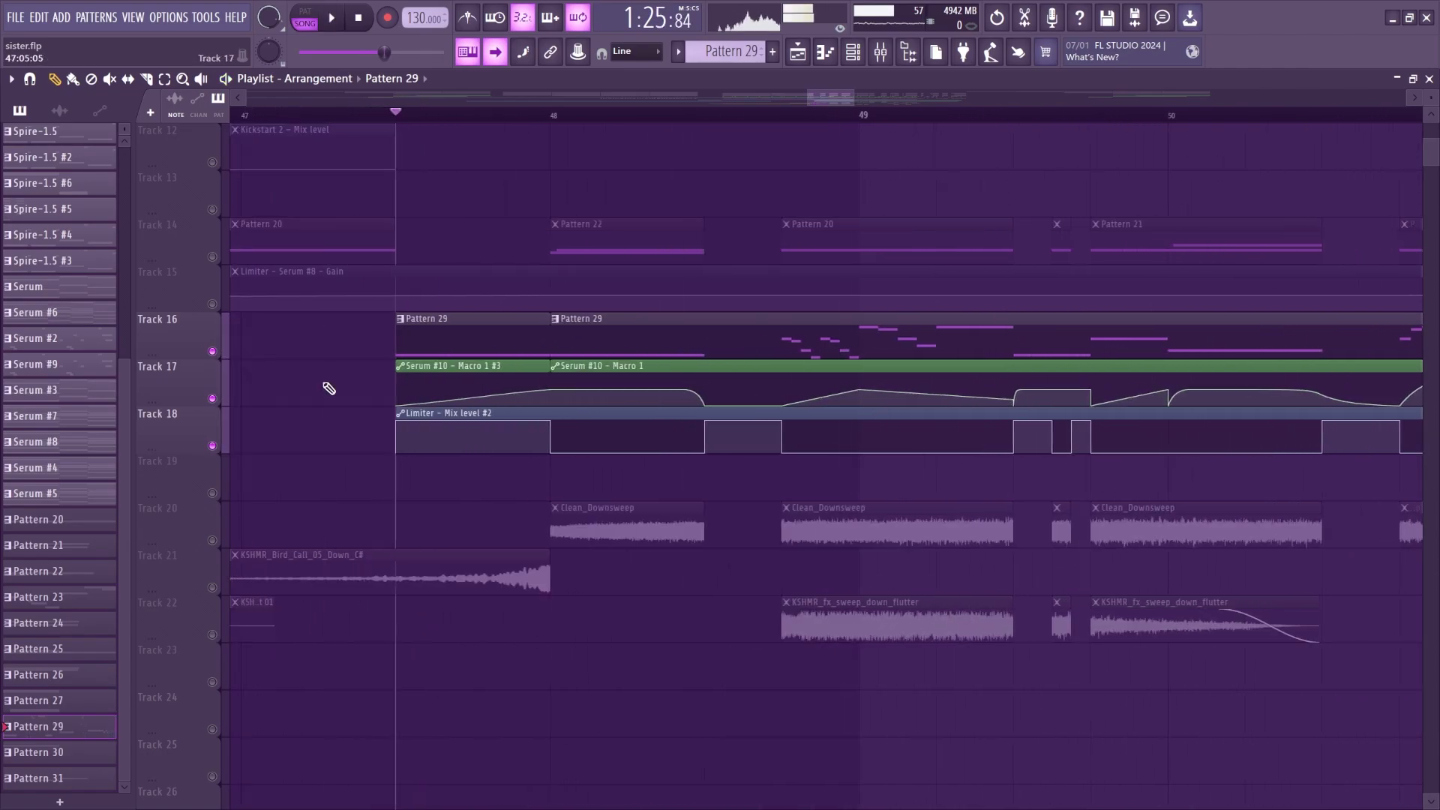
{"action": "left_click", "coordinate": [215, 398]}
{"action": "key", "text": "space"}
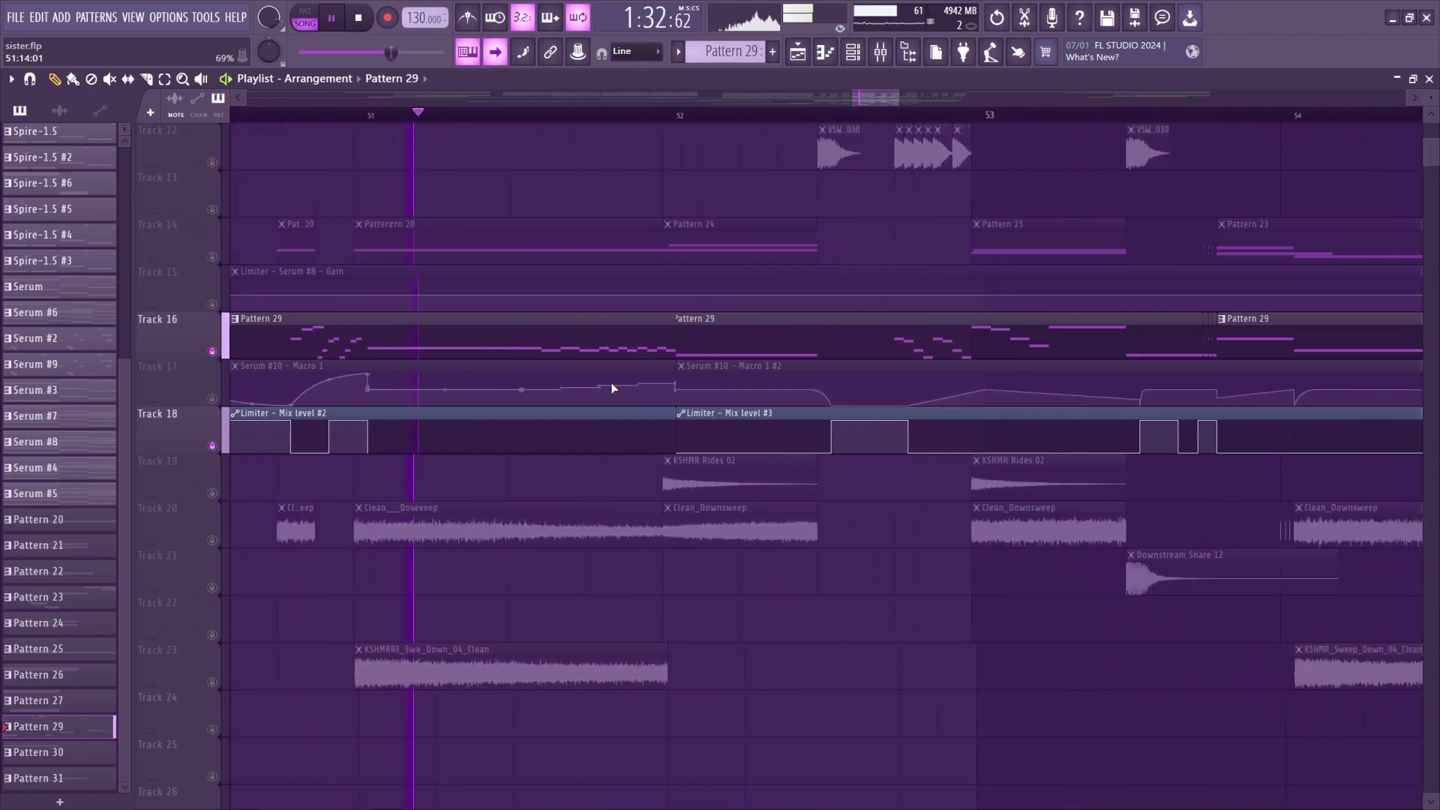
{"action": "key", "text": "space"}
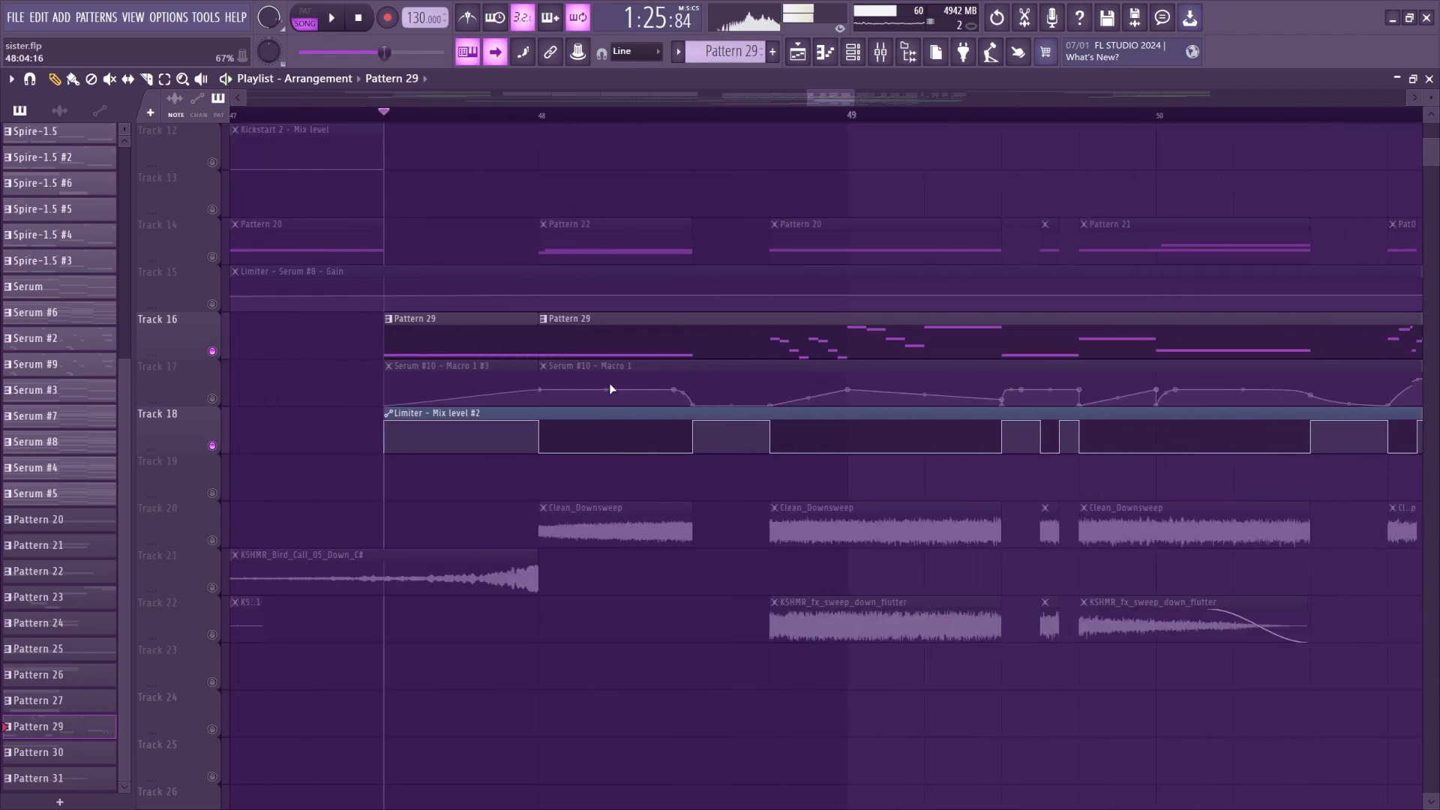
Unmute Track 17 and play back Pattern 29 with its Macro 1 automation for comparison.
{"action": "left_click", "coordinate": [213, 399]}
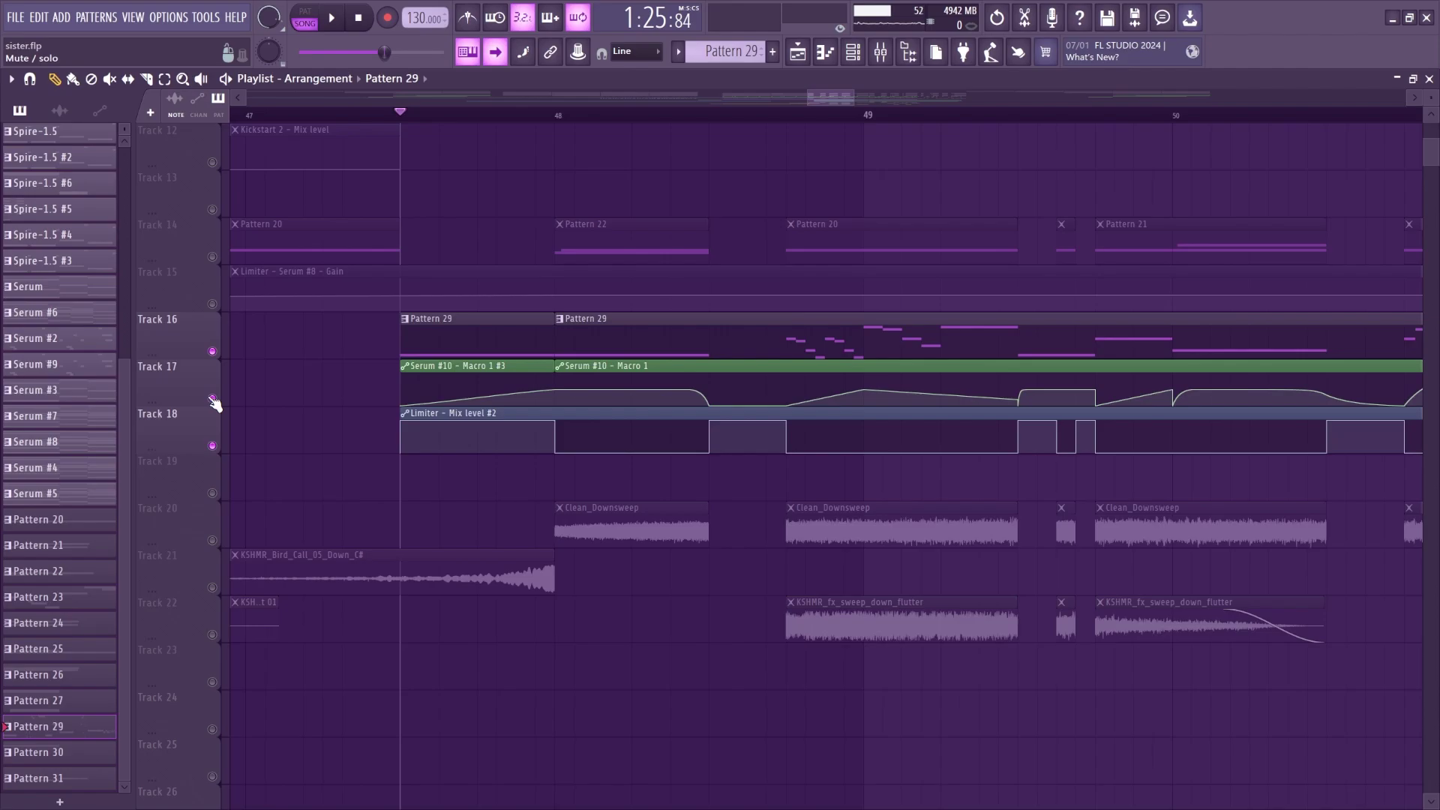
{"action": "key", "text": "space"}
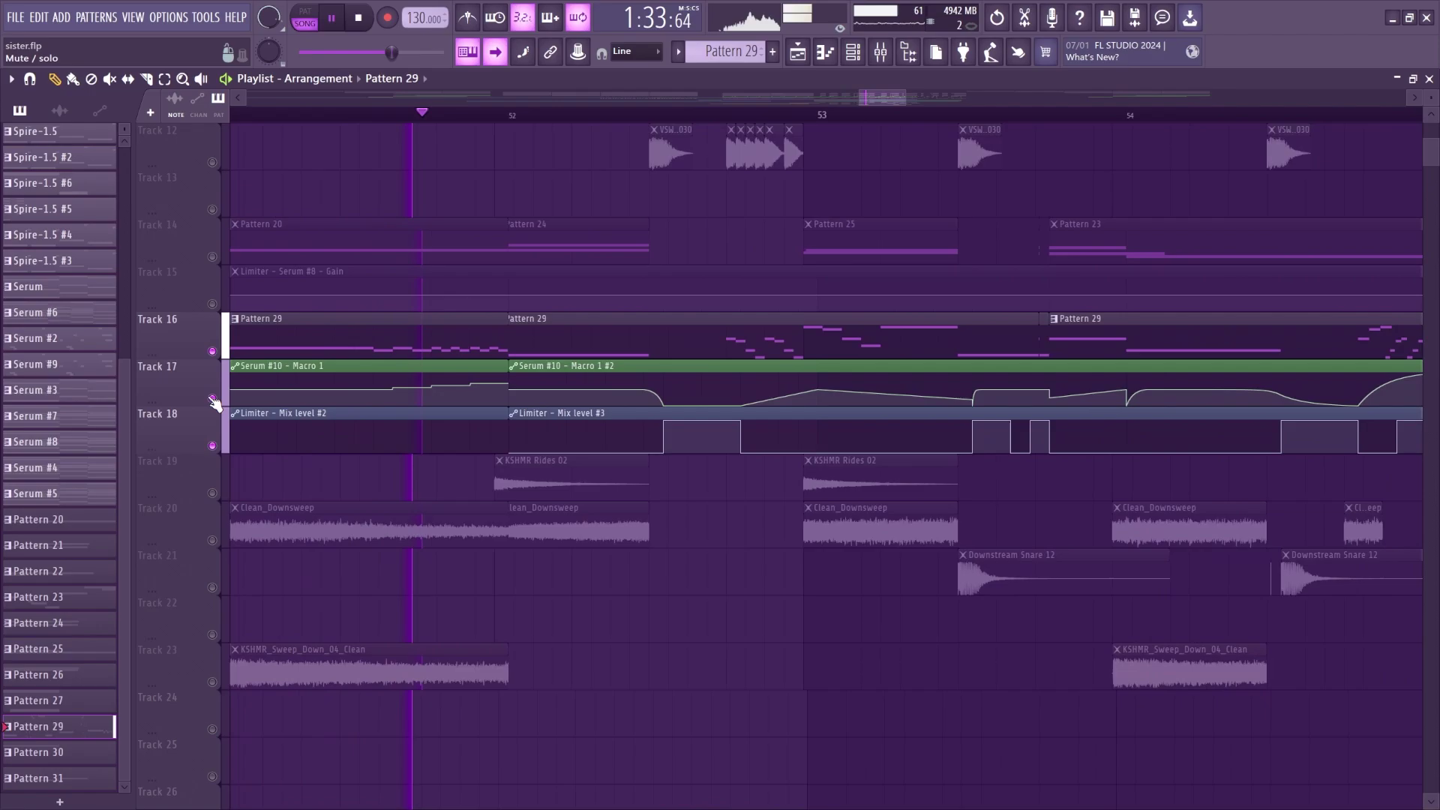
{"action": "key", "text": "space"}
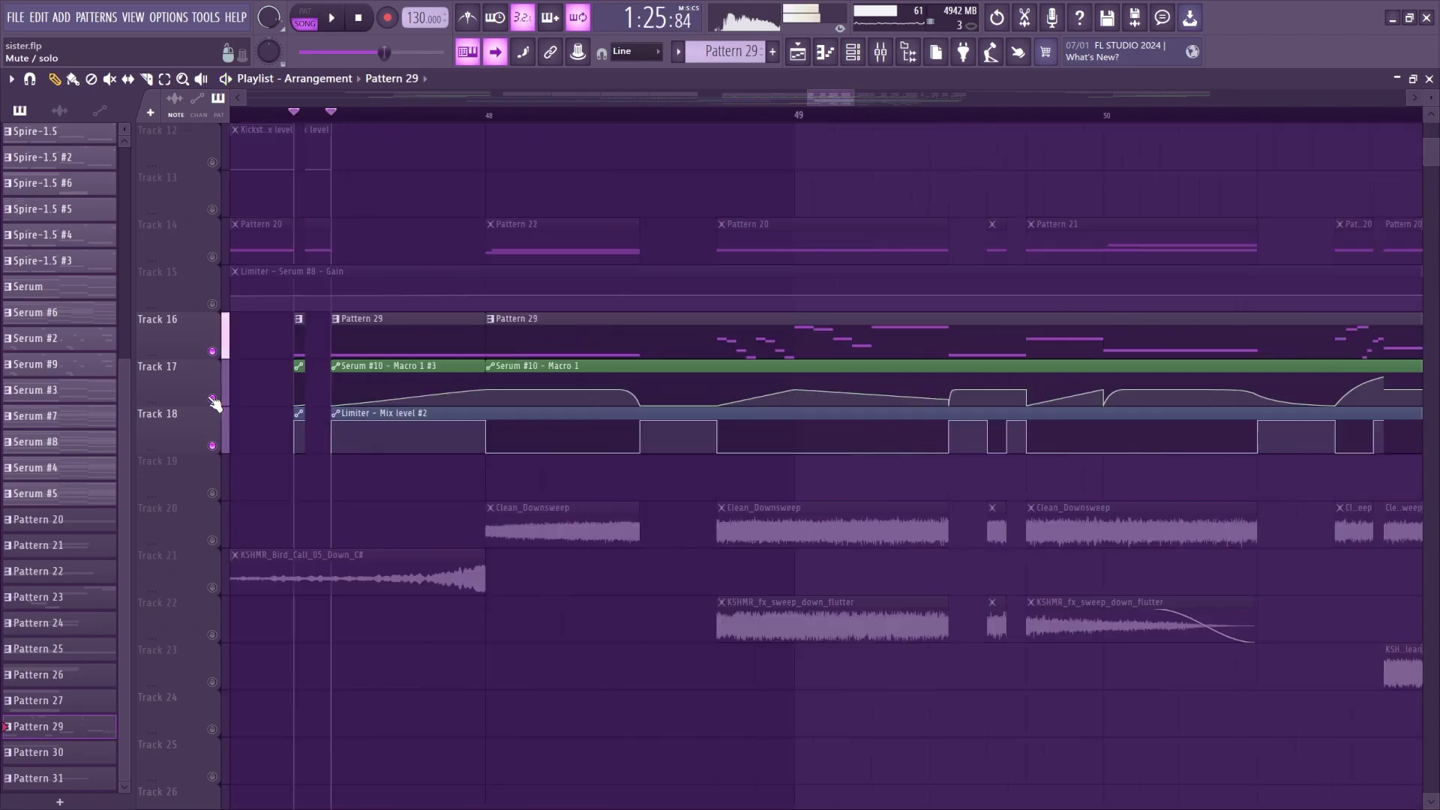
Solo the Clean_Downsweep clips on Track 20, unmute Tracks 22 and 23, and play back the sweep layers from bar 48.
{"action": "right_click", "coordinate": [212, 399]}
{"action": "scroll", "coordinate": [636, 117], "scroll_direction": "down", "scroll_amount": 4}
{"action": "scroll", "coordinate": [637, 118], "scroll_direction": "up", "scroll_amount": 1}
{"action": "right_click", "coordinate": [212, 540]}
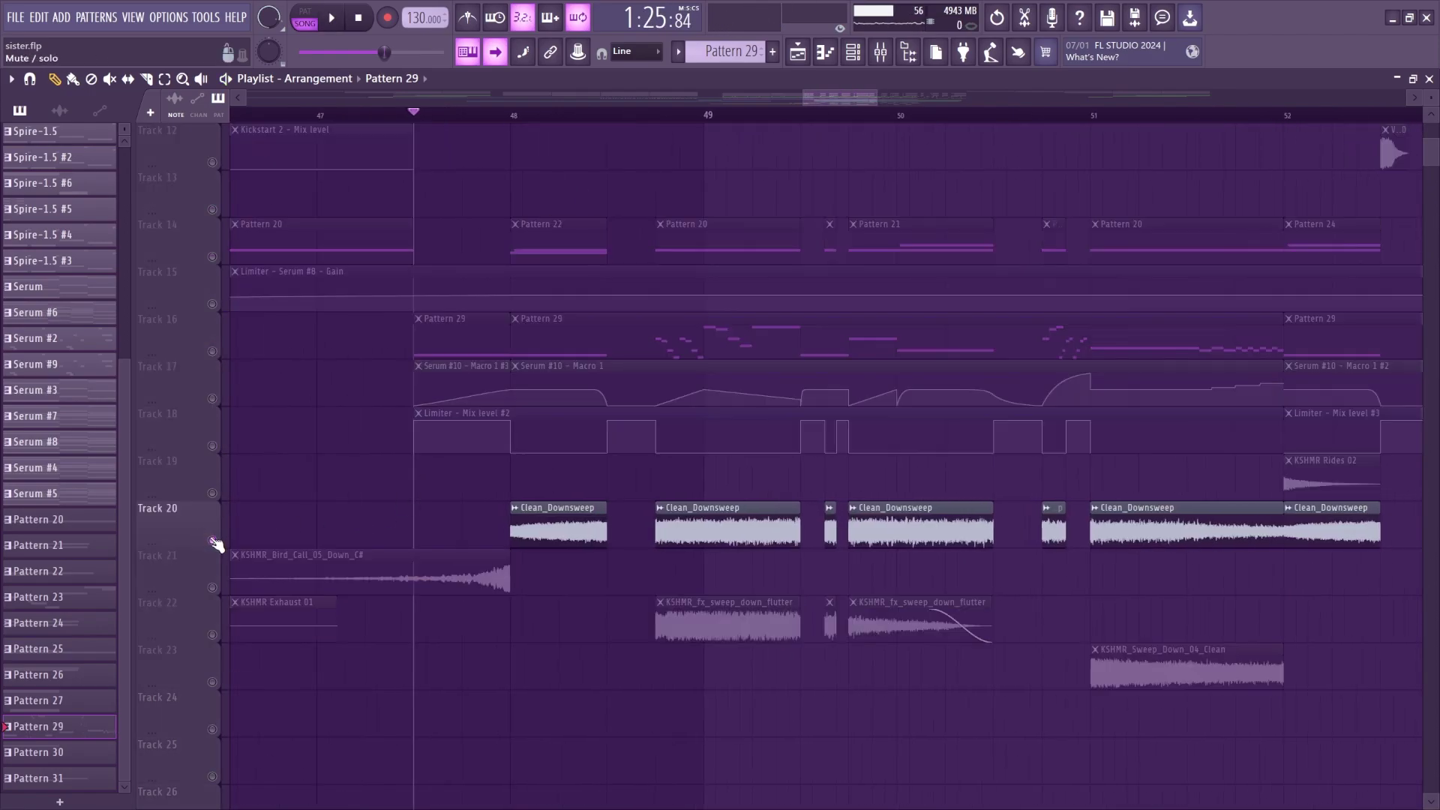
{"action": "left_click", "coordinate": [212, 634]}
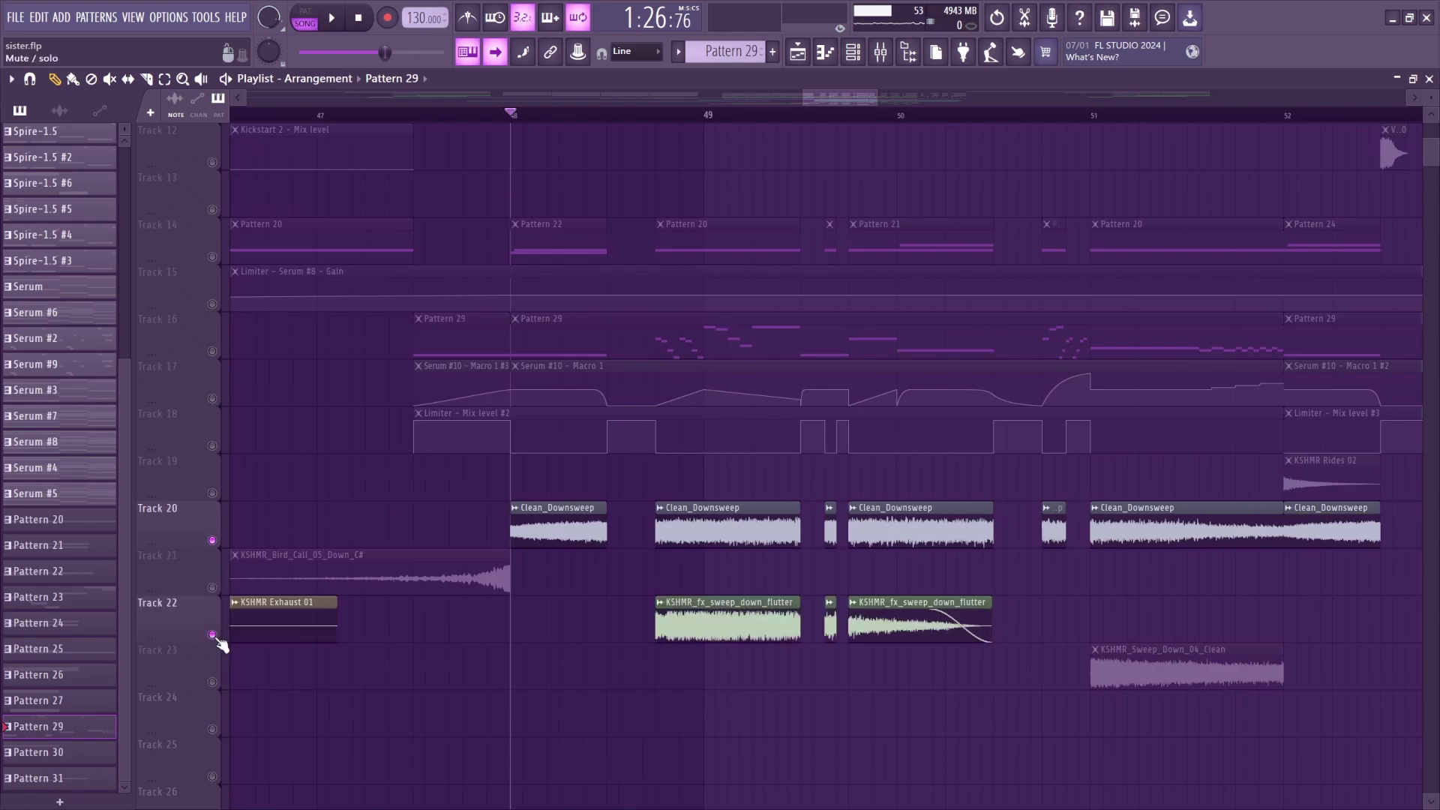
{"action": "left_click", "coordinate": [212, 681]}
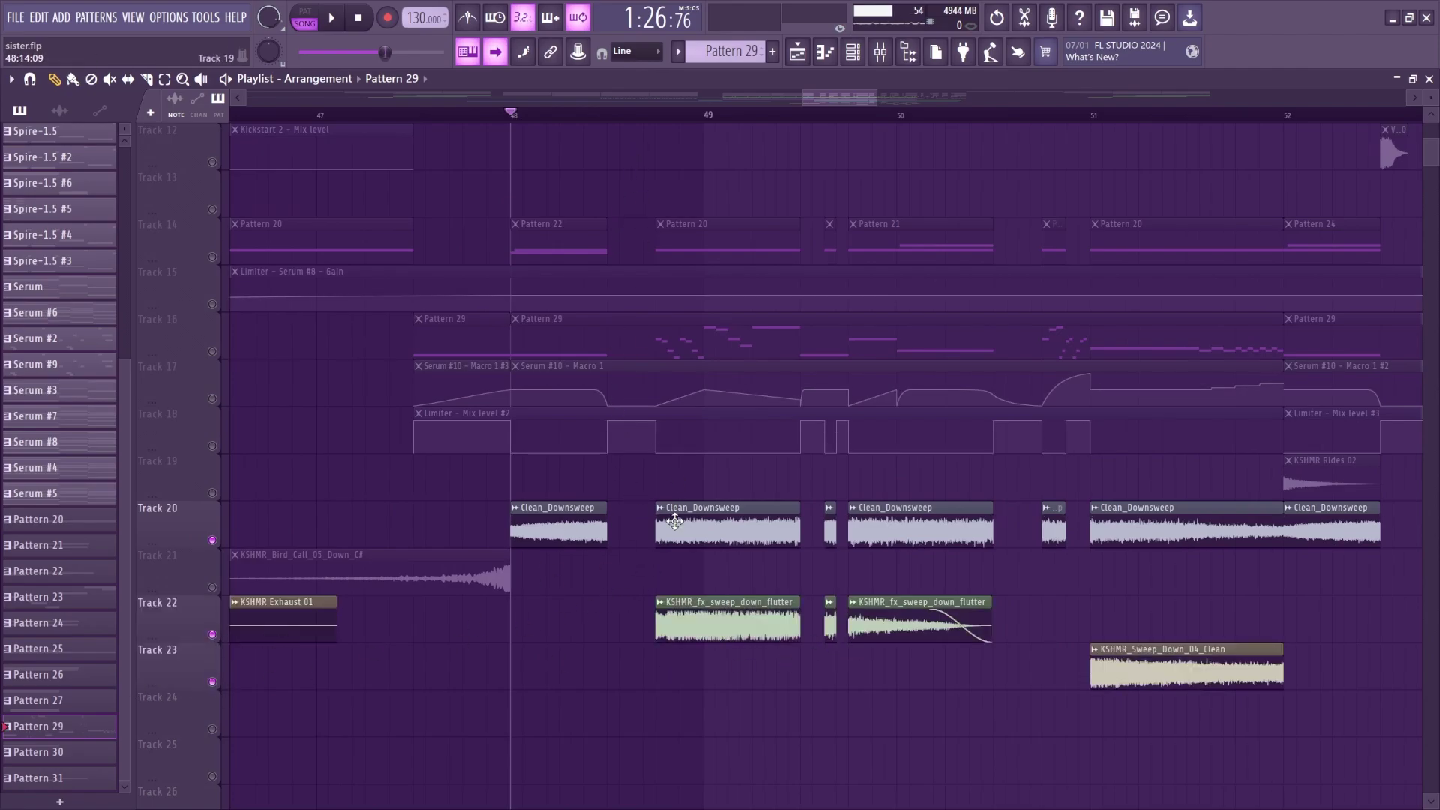
{"action": "key", "text": "space"}
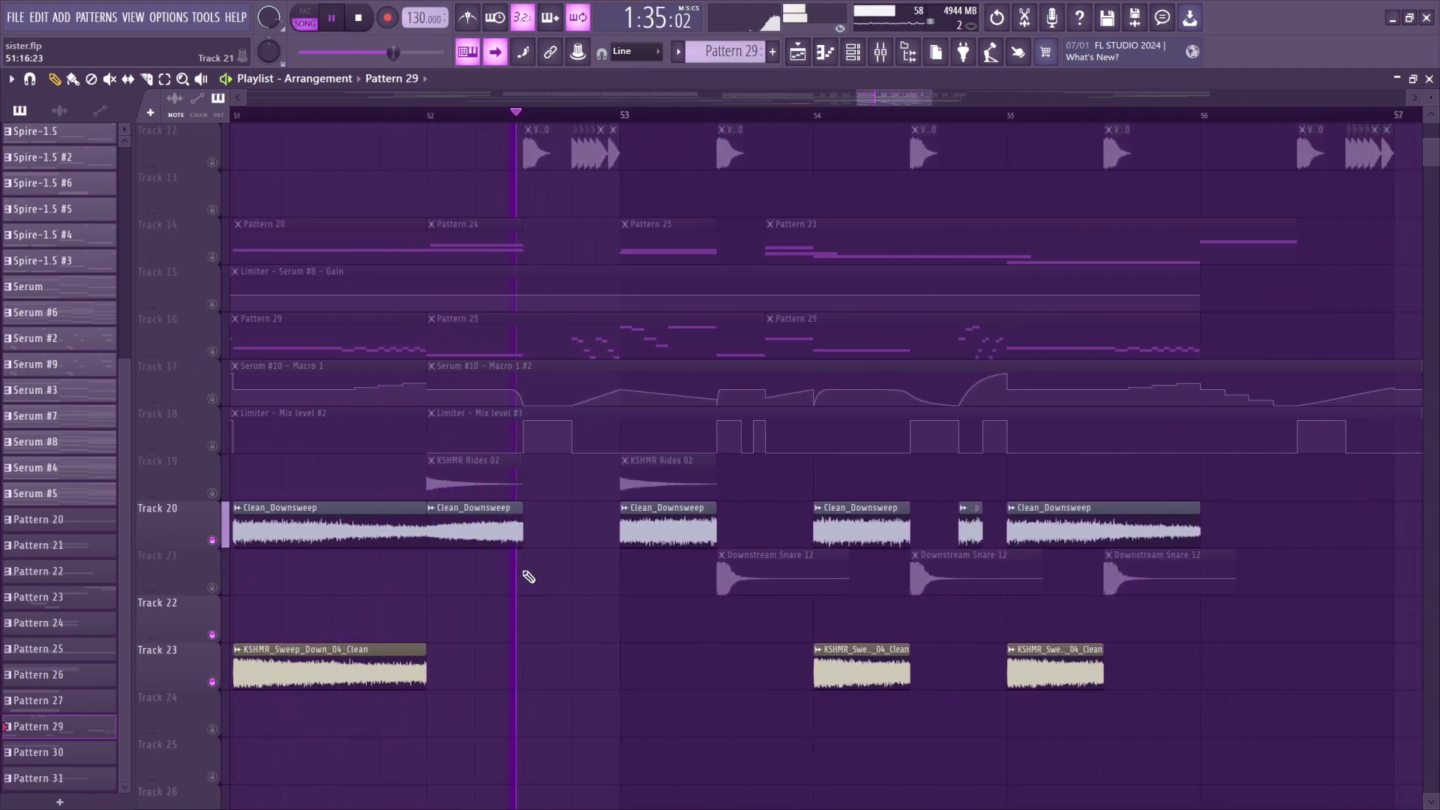
Unmute all playlist tracks and place the playhead at bar 52.
{"action": "scroll", "coordinate": [877, 110], "scroll_direction": "down", "scroll_amount": 3}
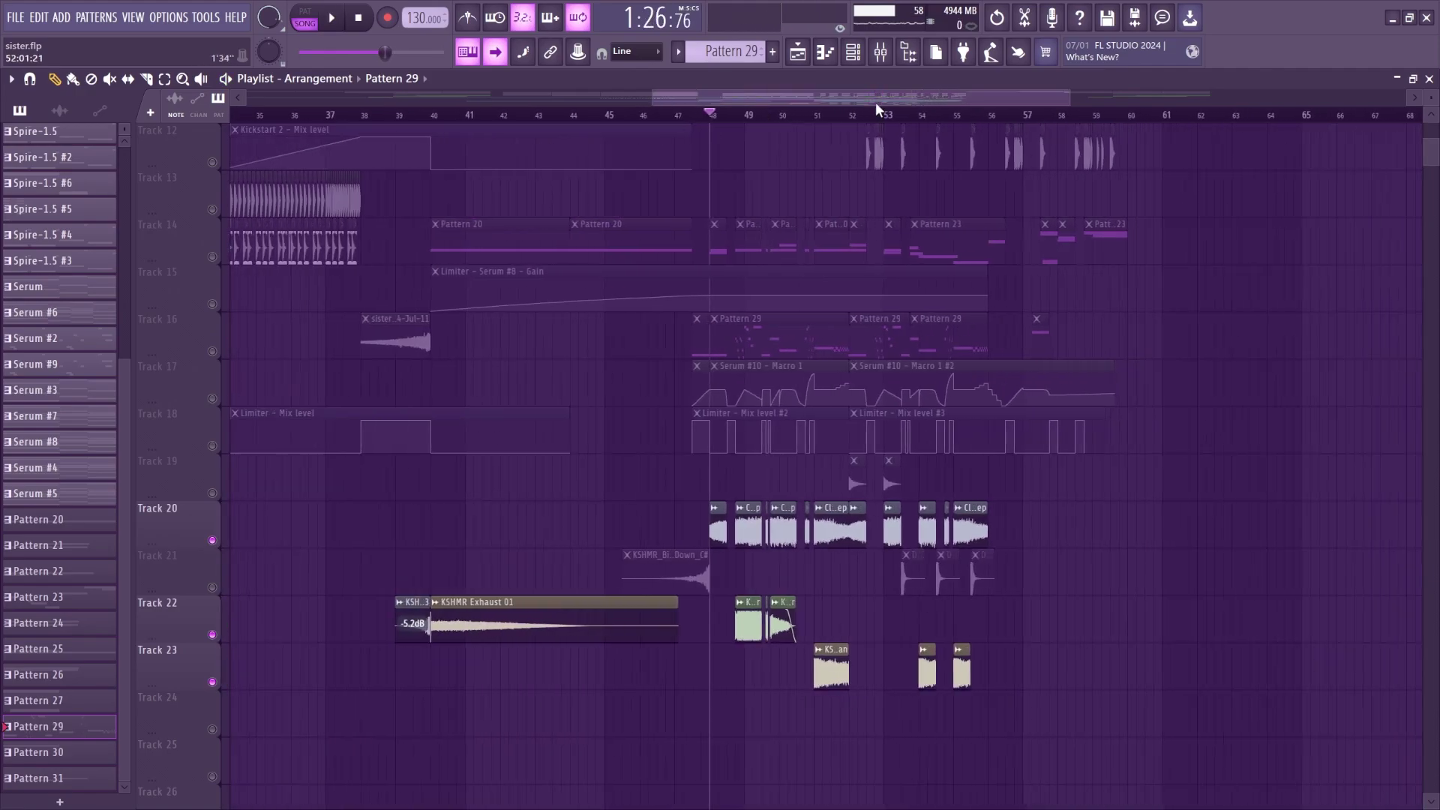
{"action": "left_click_drag", "start_coordinate": [994, 99], "coordinate": [1024, 96]}
{"action": "left_click", "coordinate": [212, 351]}
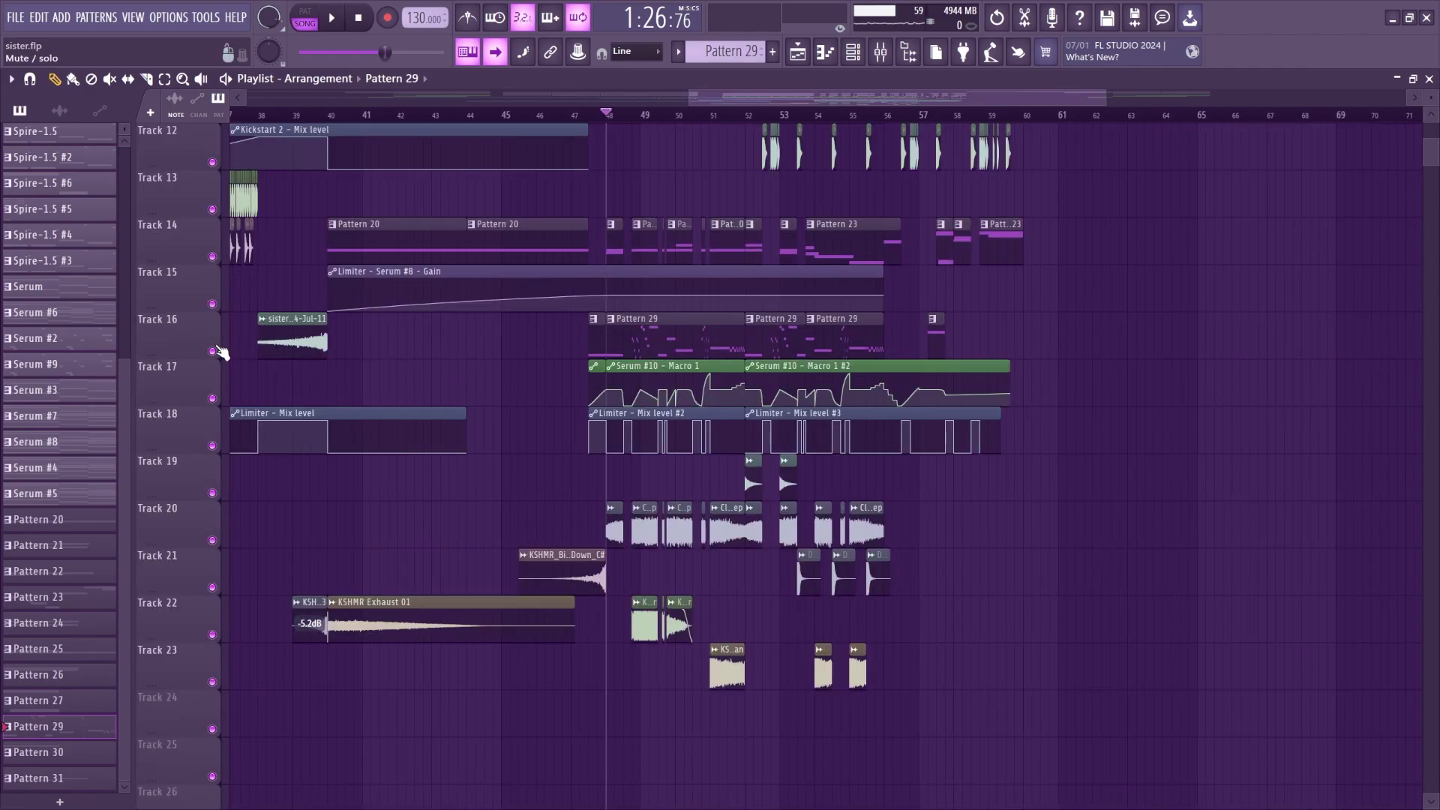
{"action": "left_click", "coordinate": [749, 115]}
Select the VSW1 Short Snare 030 clip on Track 12, solo that track and play back from the clip's start.
{"action": "scroll", "coordinate": [781, 117], "scroll_direction": "up", "scroll_amount": 4}
{"action": "scroll", "coordinate": [729, 223], "scroll_direction": "up", "scroll_amount": 6}
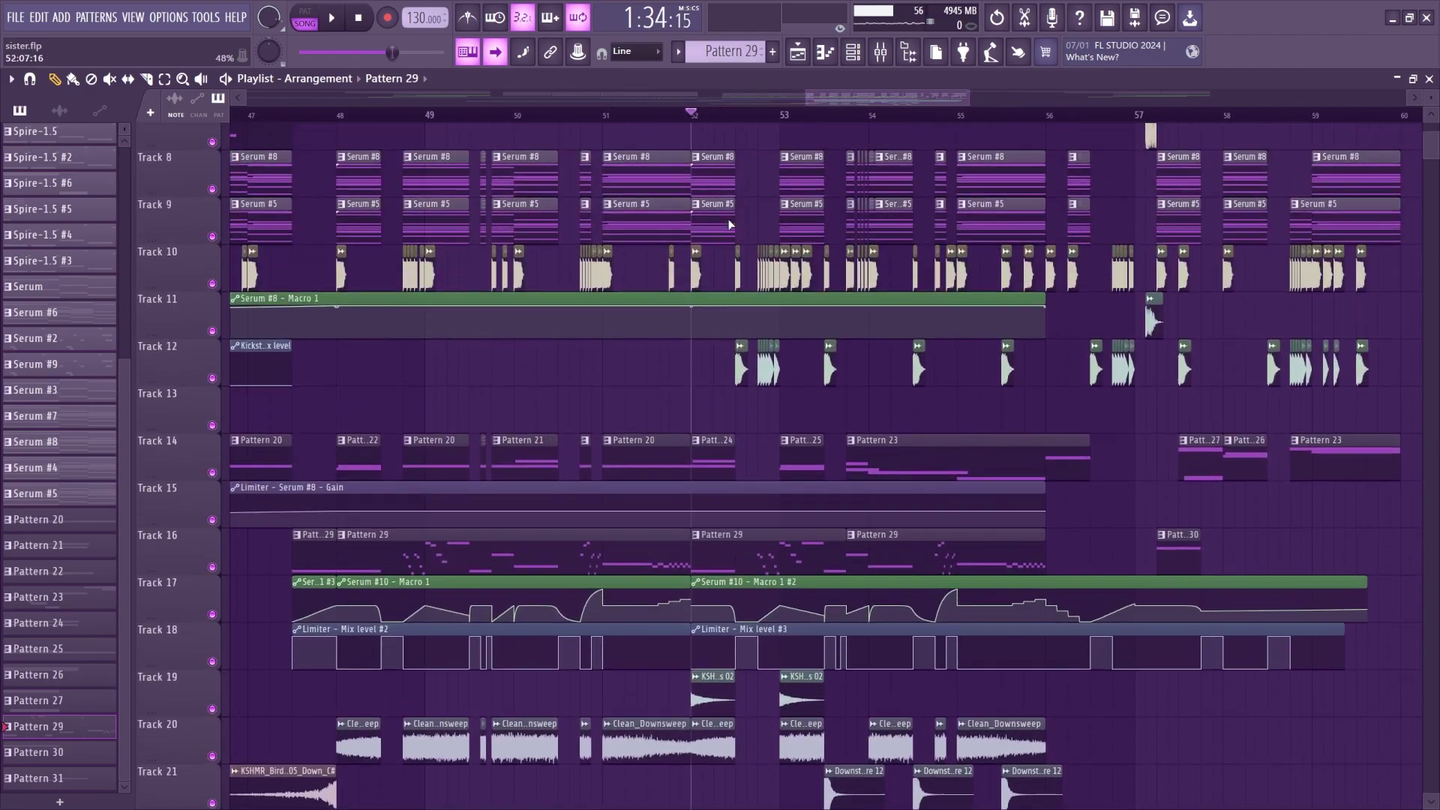
{"action": "scroll", "coordinate": [762, 122], "scroll_direction": "up", "scroll_amount": 5}
{"action": "scroll", "coordinate": [679, 440], "scroll_direction": "down", "scroll_amount": 3}
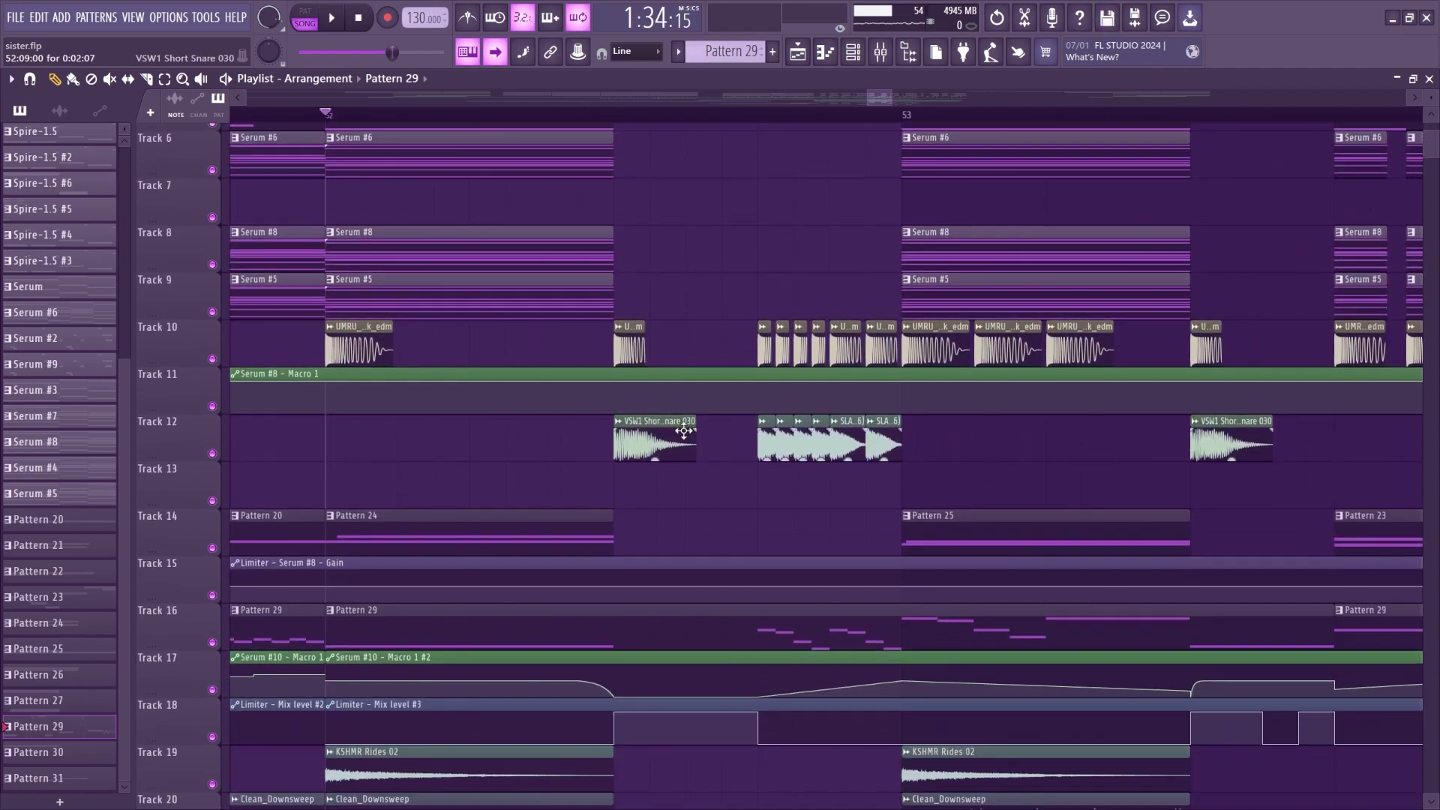
{"action": "left_click", "coordinate": [678, 440]}
{"action": "scroll", "coordinate": [771, 97], "scroll_direction": "left", "scroll_amount": 1}
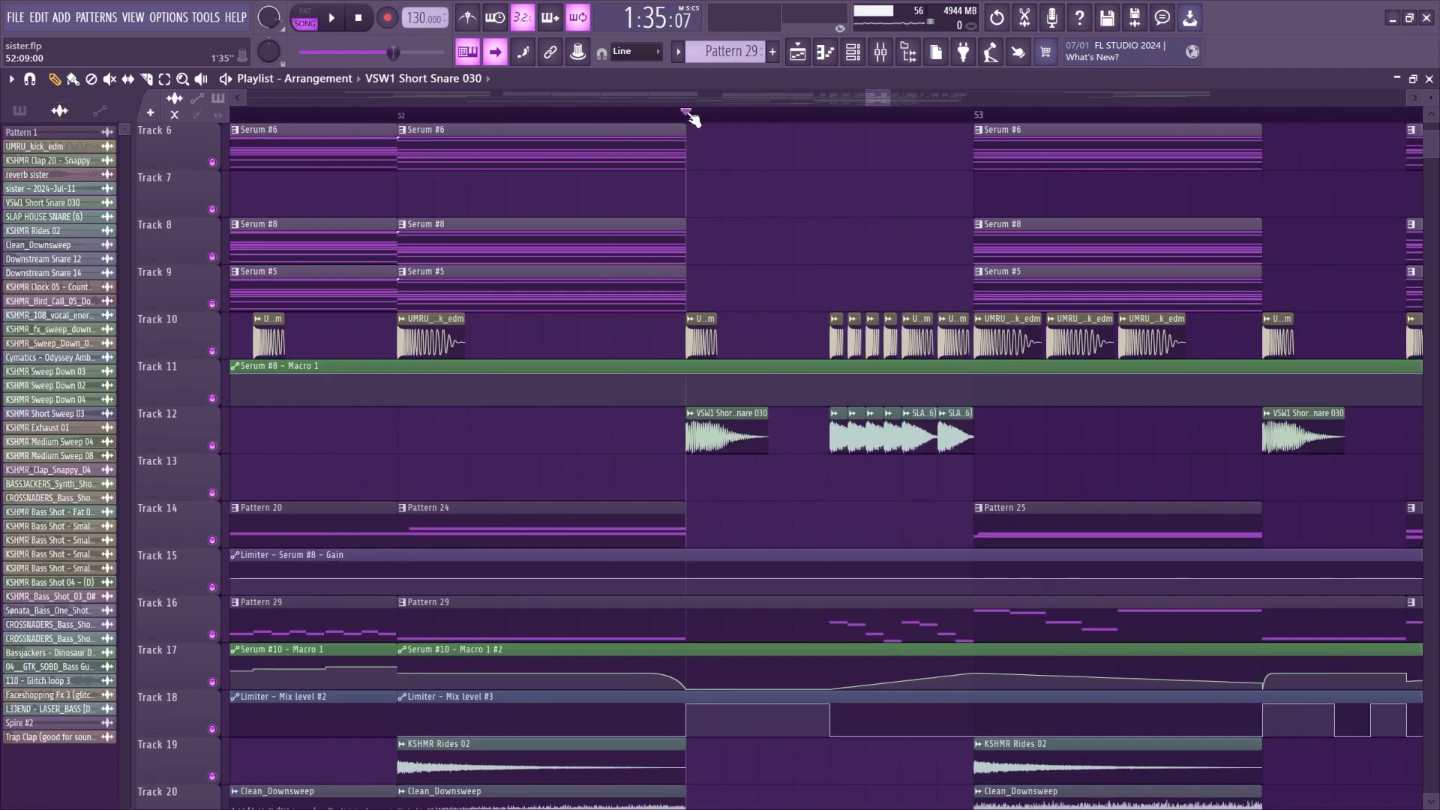
{"action": "right_click", "coordinate": [213, 444]}
{"action": "key", "text": "space"}
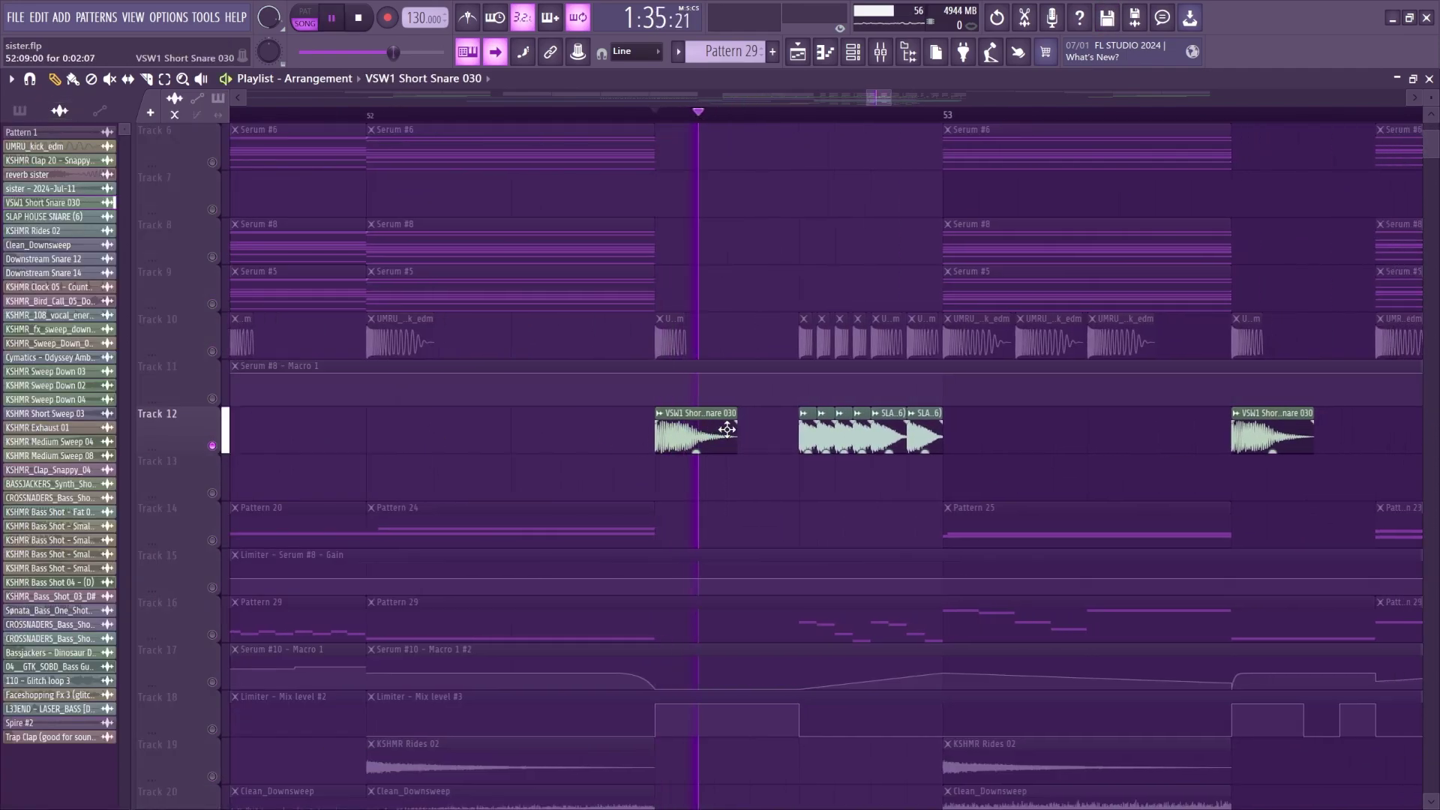
{"action": "key", "text": "space"}
Inspect the SLAP HOUSE SNARE (6) sample on Track 12 and play back the soloed snare fill.
{"action": "double_click", "coordinate": [883, 446]}
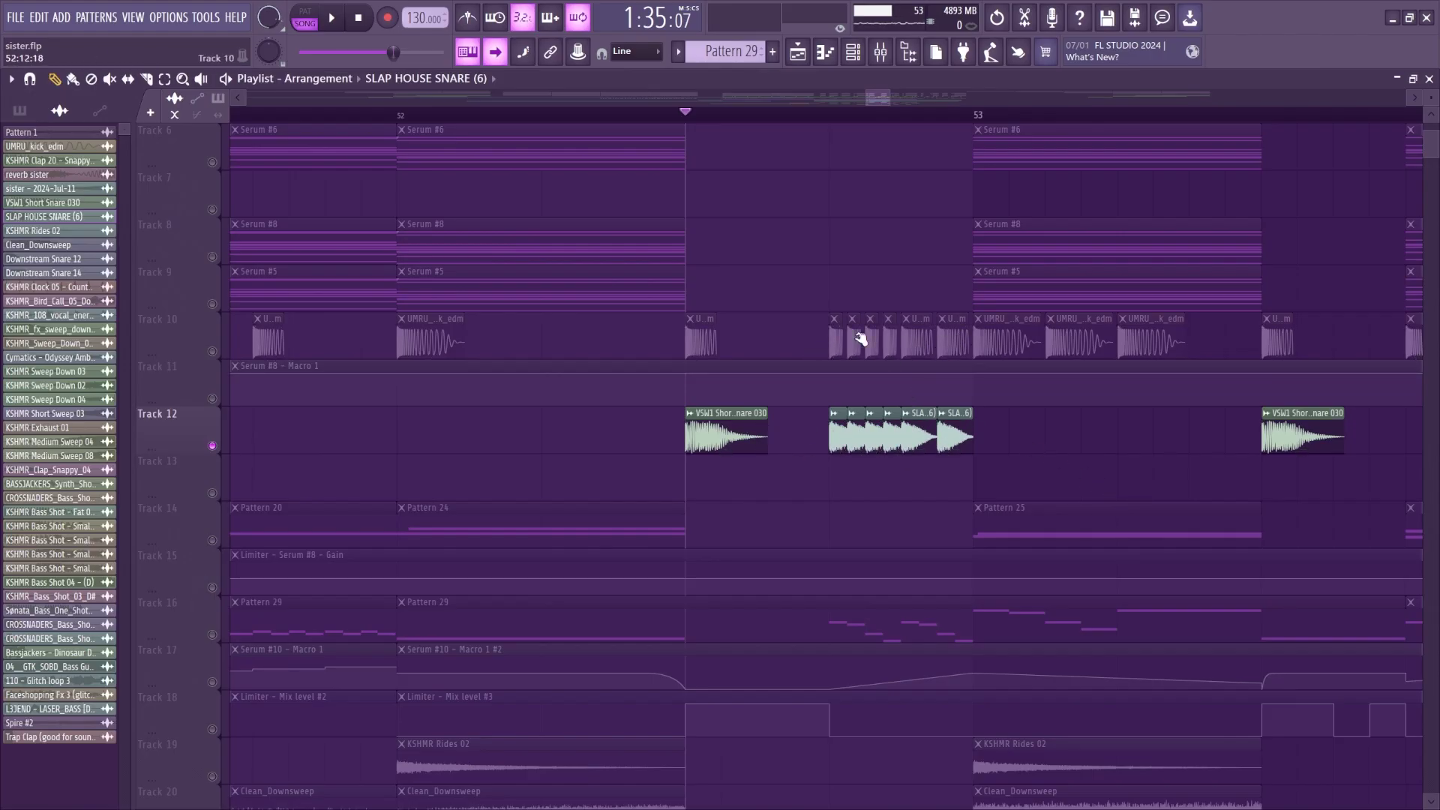
{"action": "key", "text": "space"}
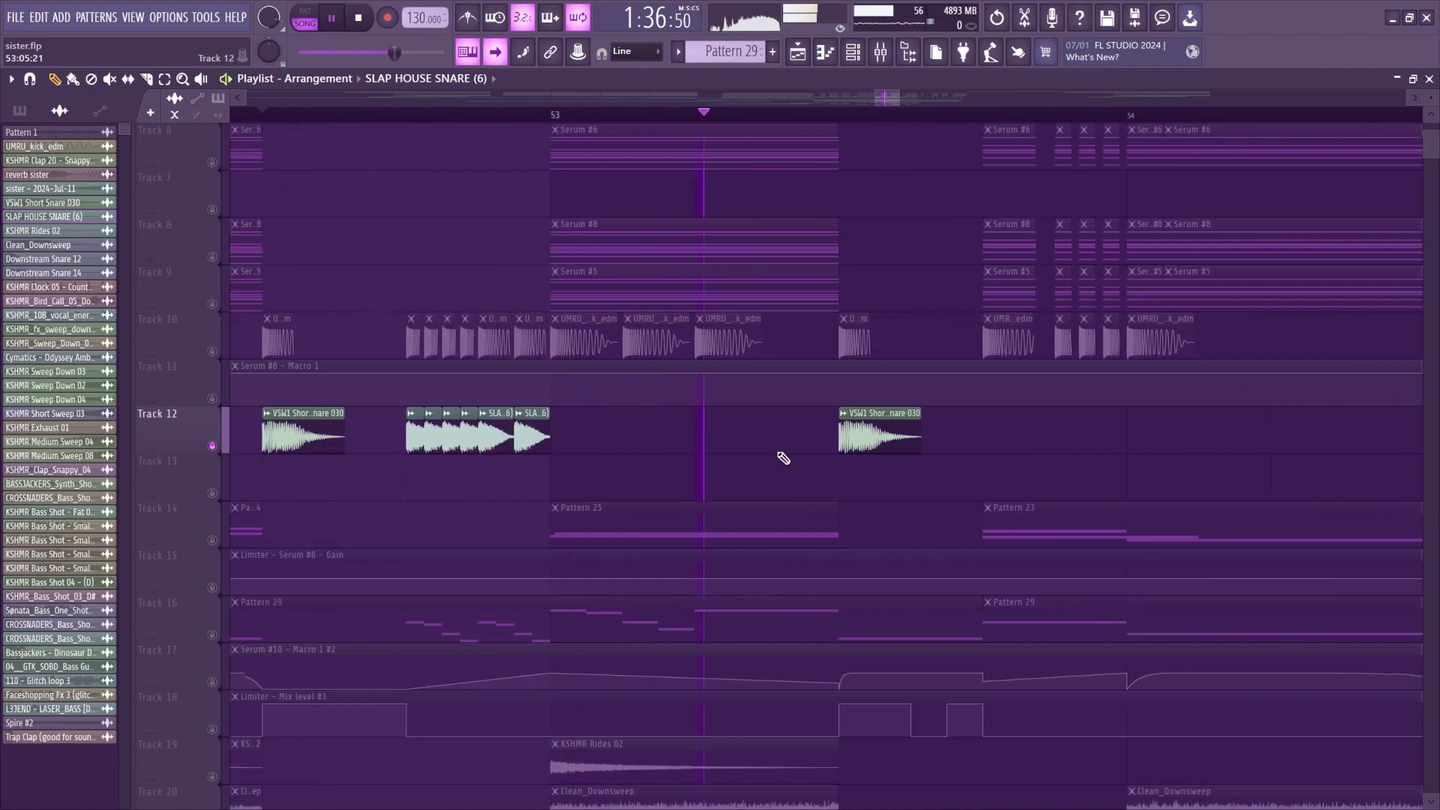
{"action": "key", "text": "space"}
Unmute the UMRU kicks on Track 10 and play back the kick and snare fill together.
{"action": "left_click", "coordinate": [216, 351]}
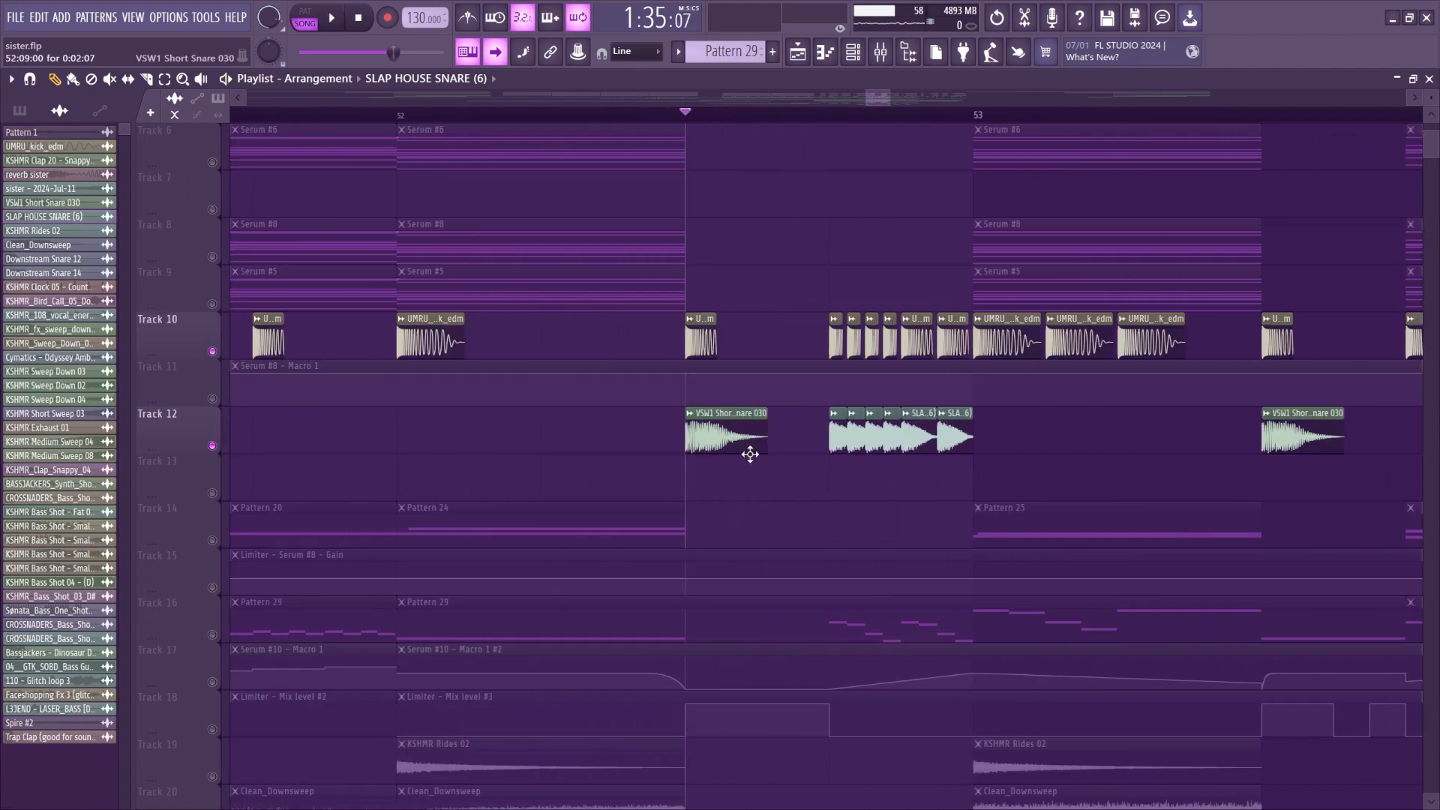
{"action": "key", "text": "space"}
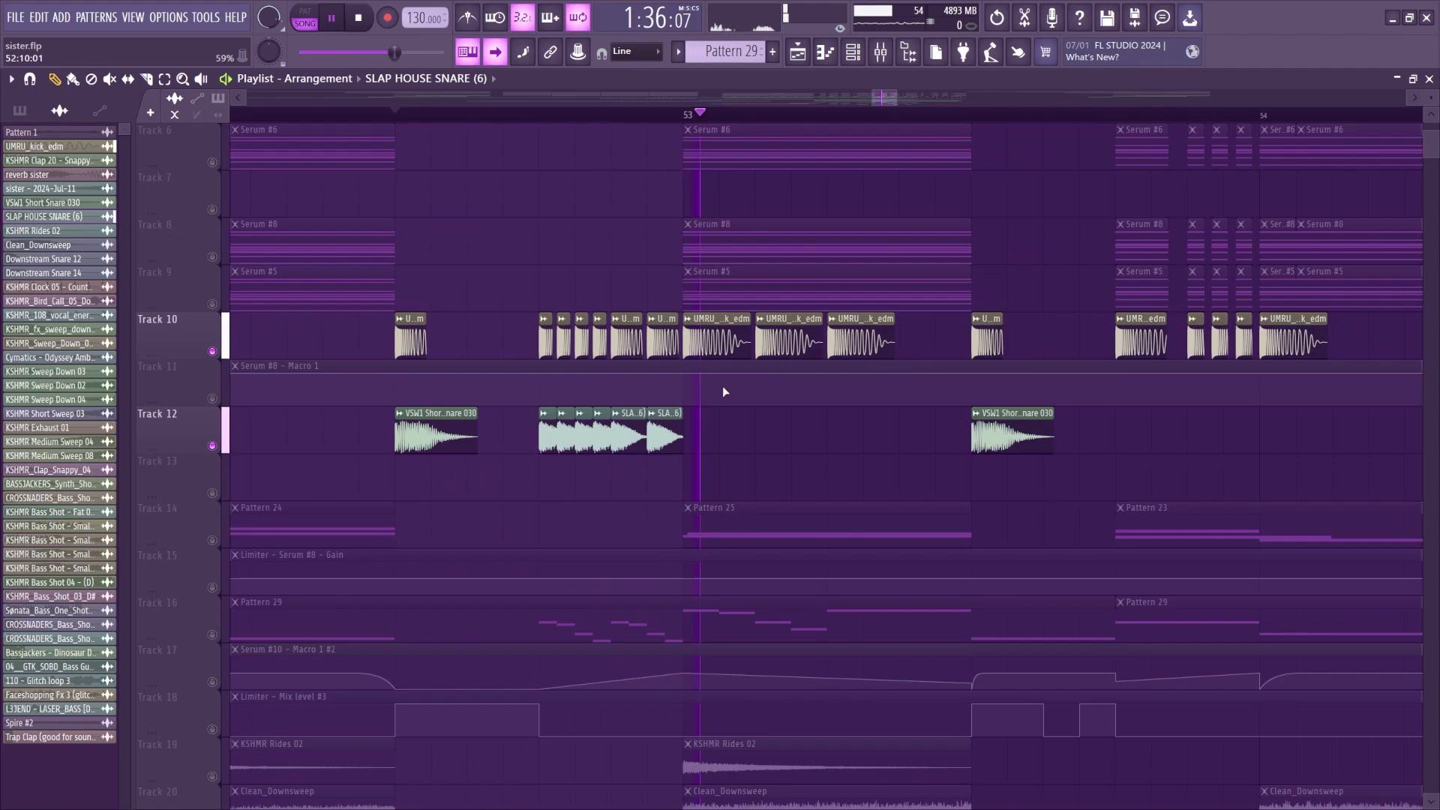
{"action": "key", "text": "space"}
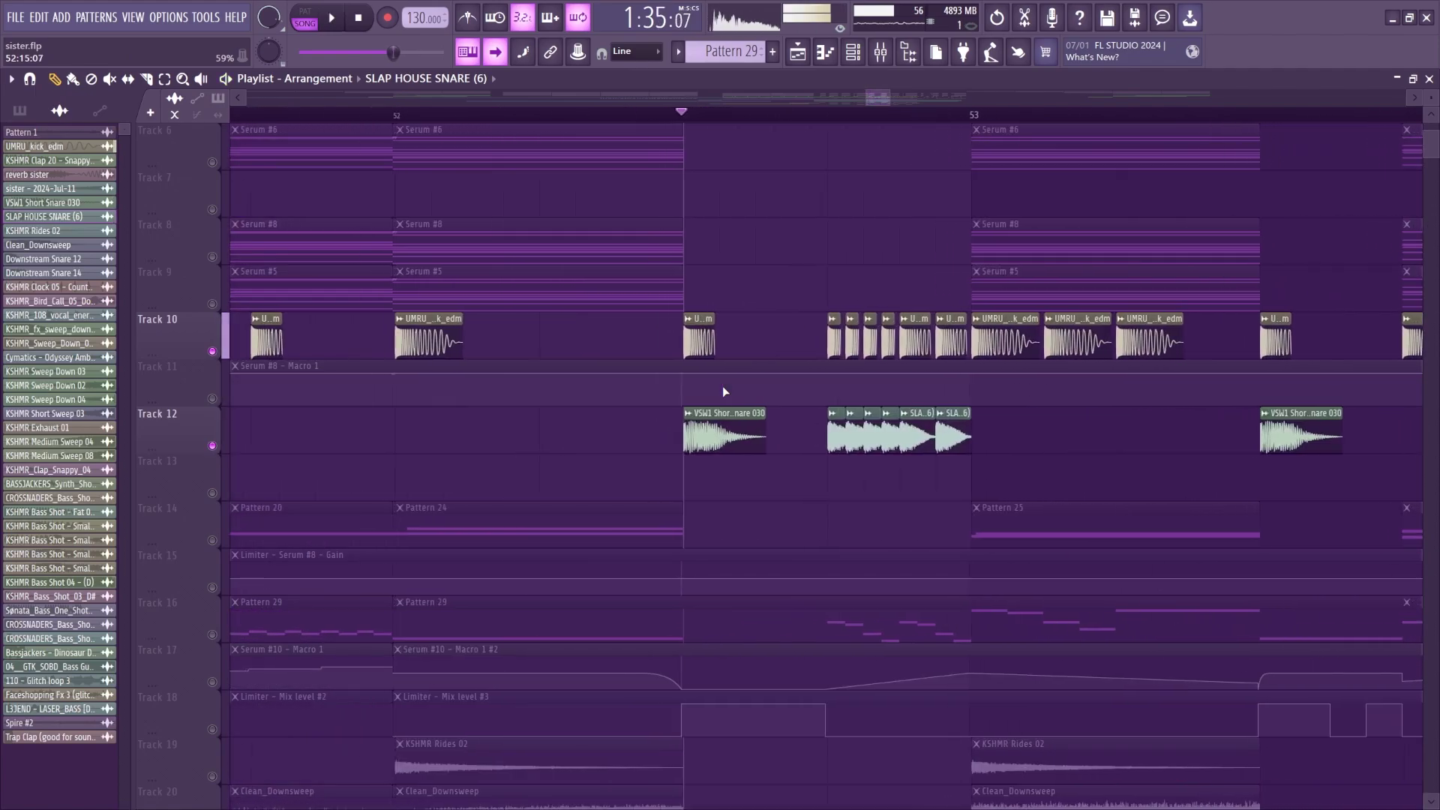
Play back the combined kick and snare tracks from bar 52 through the end of the drop.
{"action": "scroll", "coordinate": [788, 118], "scroll_direction": "down", "scroll_amount": 3}
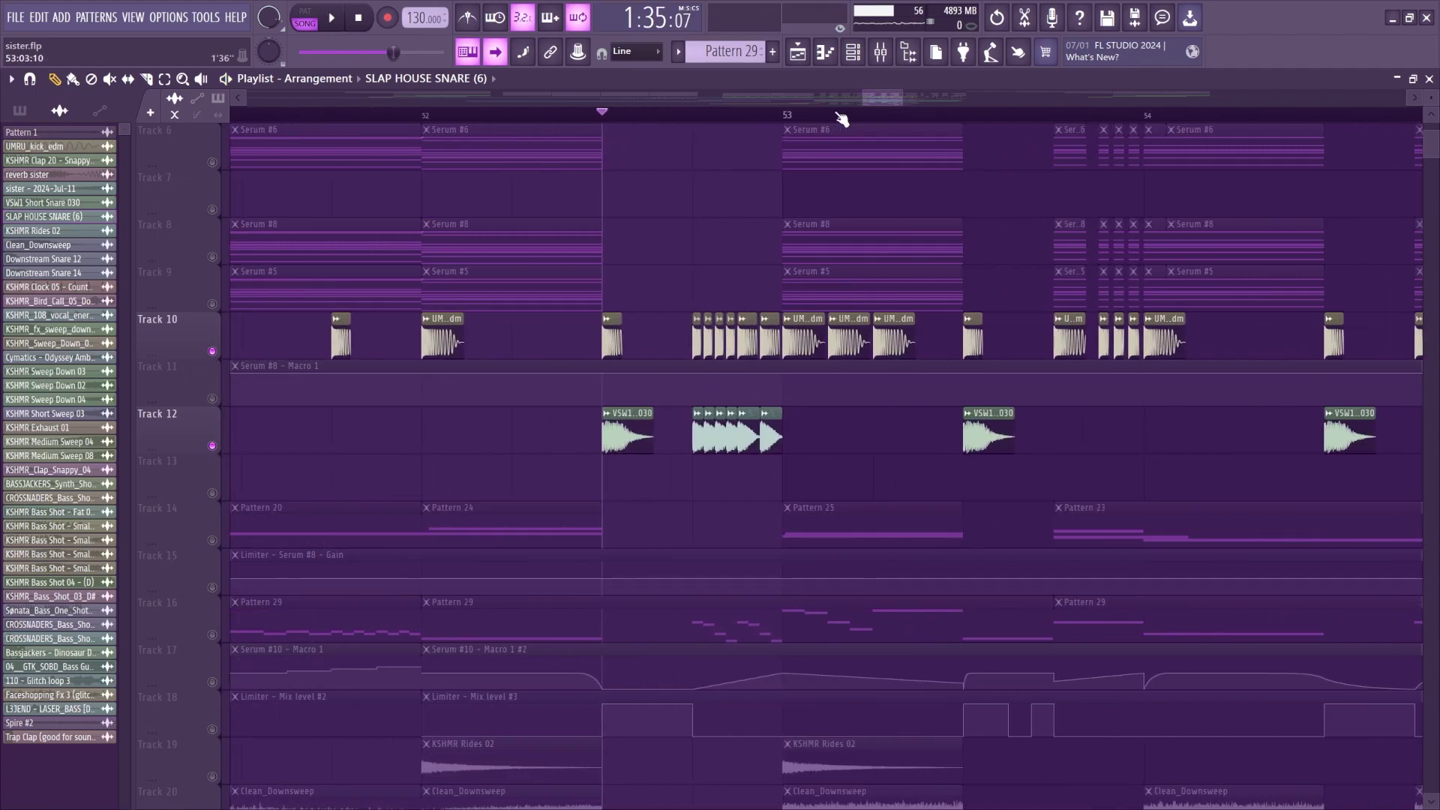
{"action": "scroll", "coordinate": [841, 118], "scroll_direction": "down", "scroll_amount": 5}
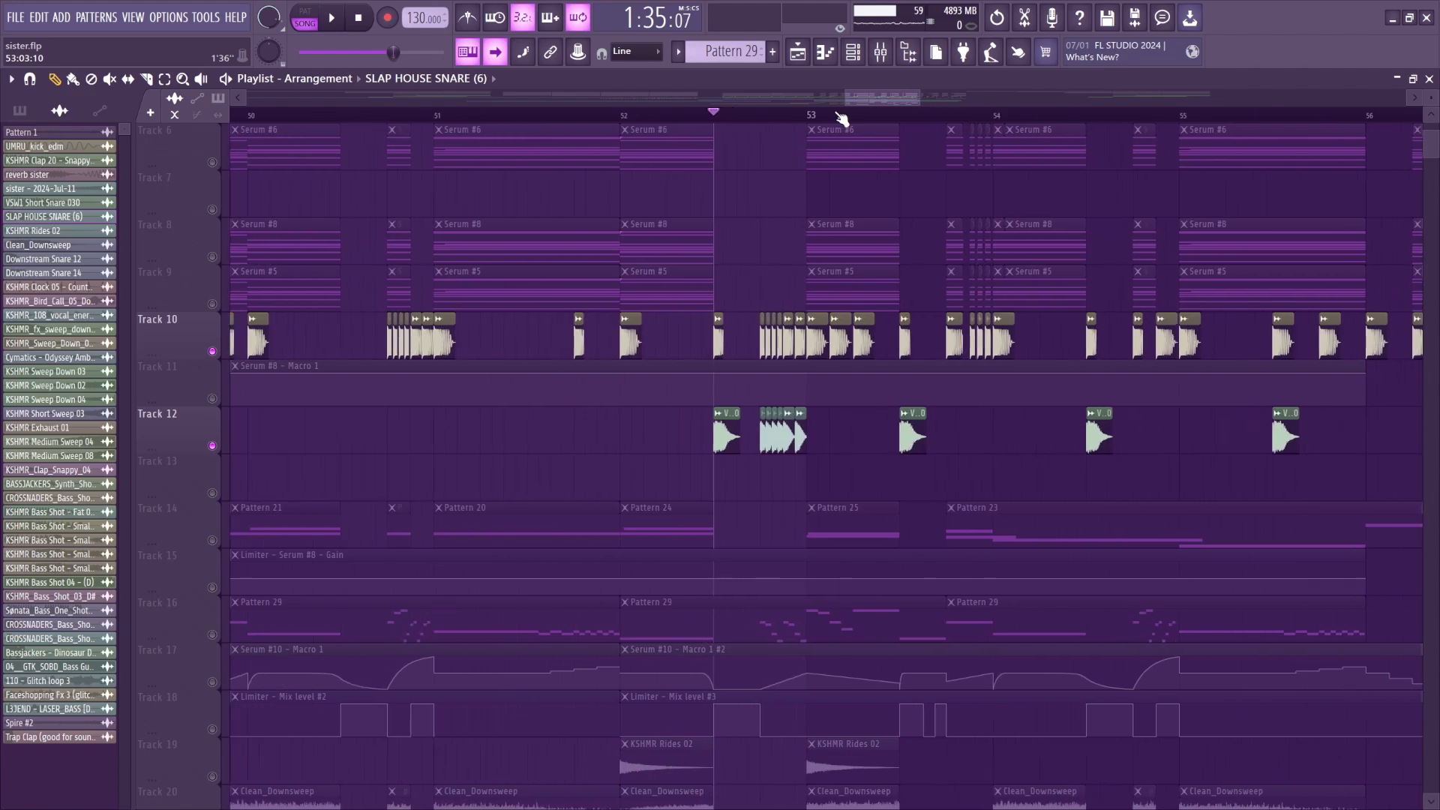
{"action": "left_click_drag", "start_coordinate": [864, 97], "coordinate": [875, 101]}
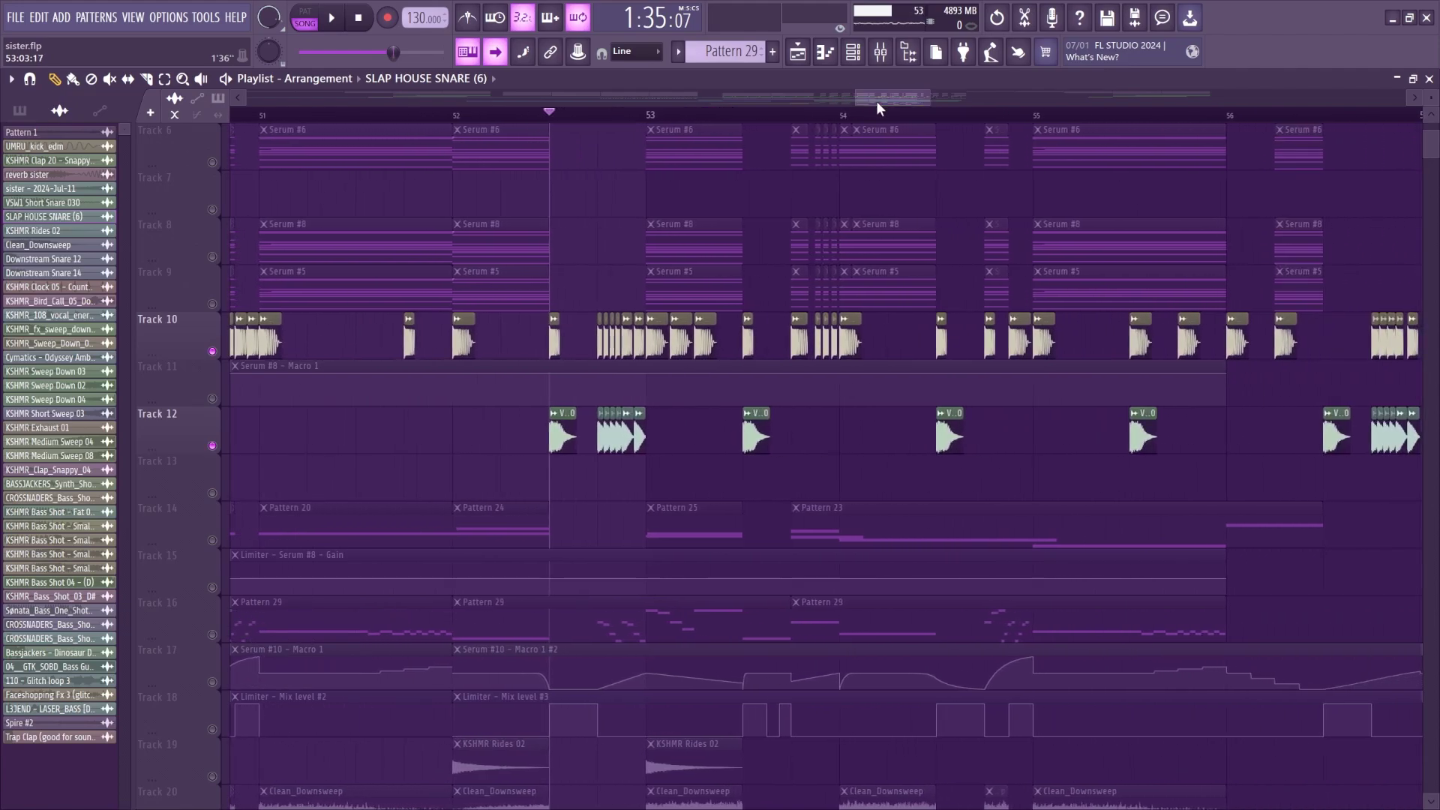
{"action": "left_click", "coordinate": [456, 115]}
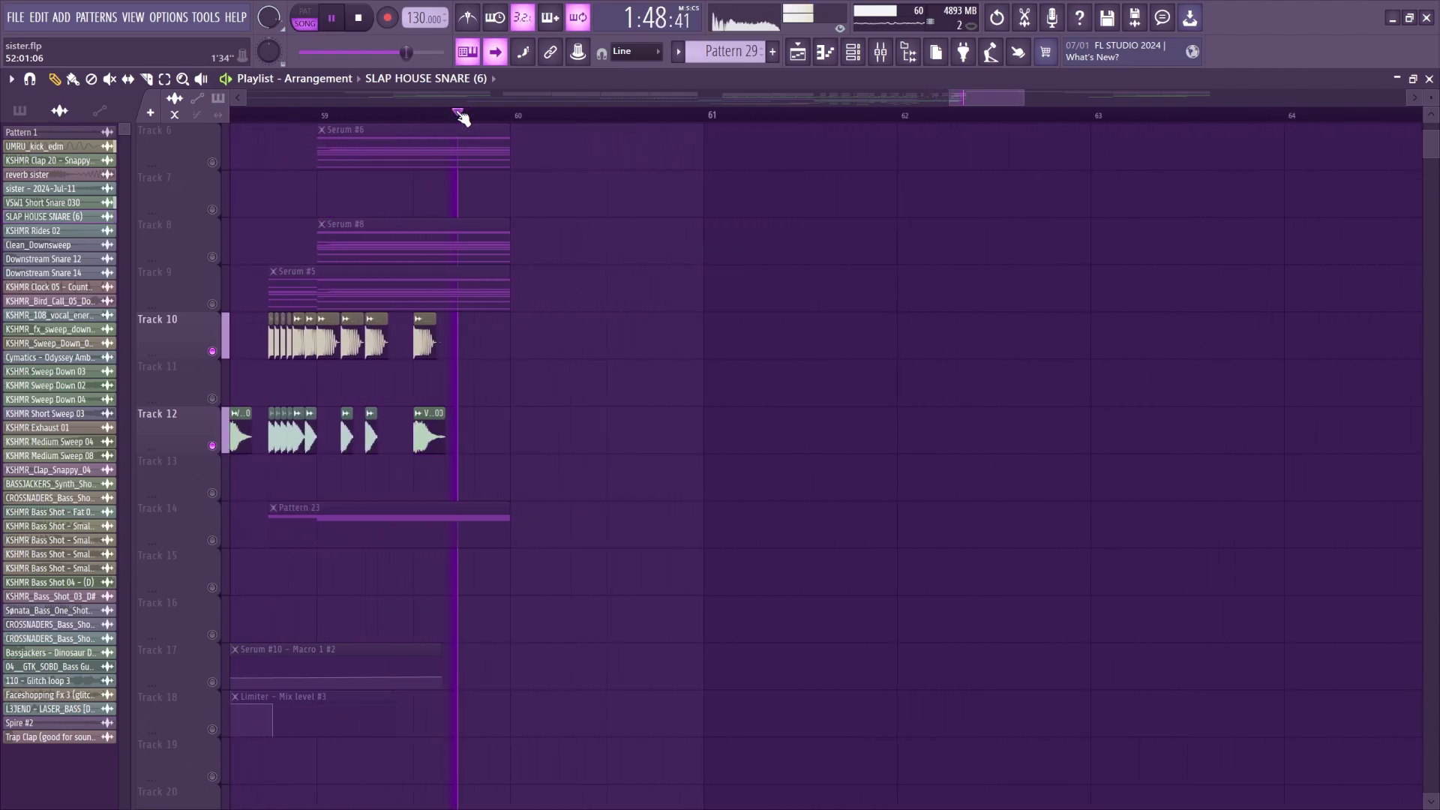
{"action": "key", "text": "space"}
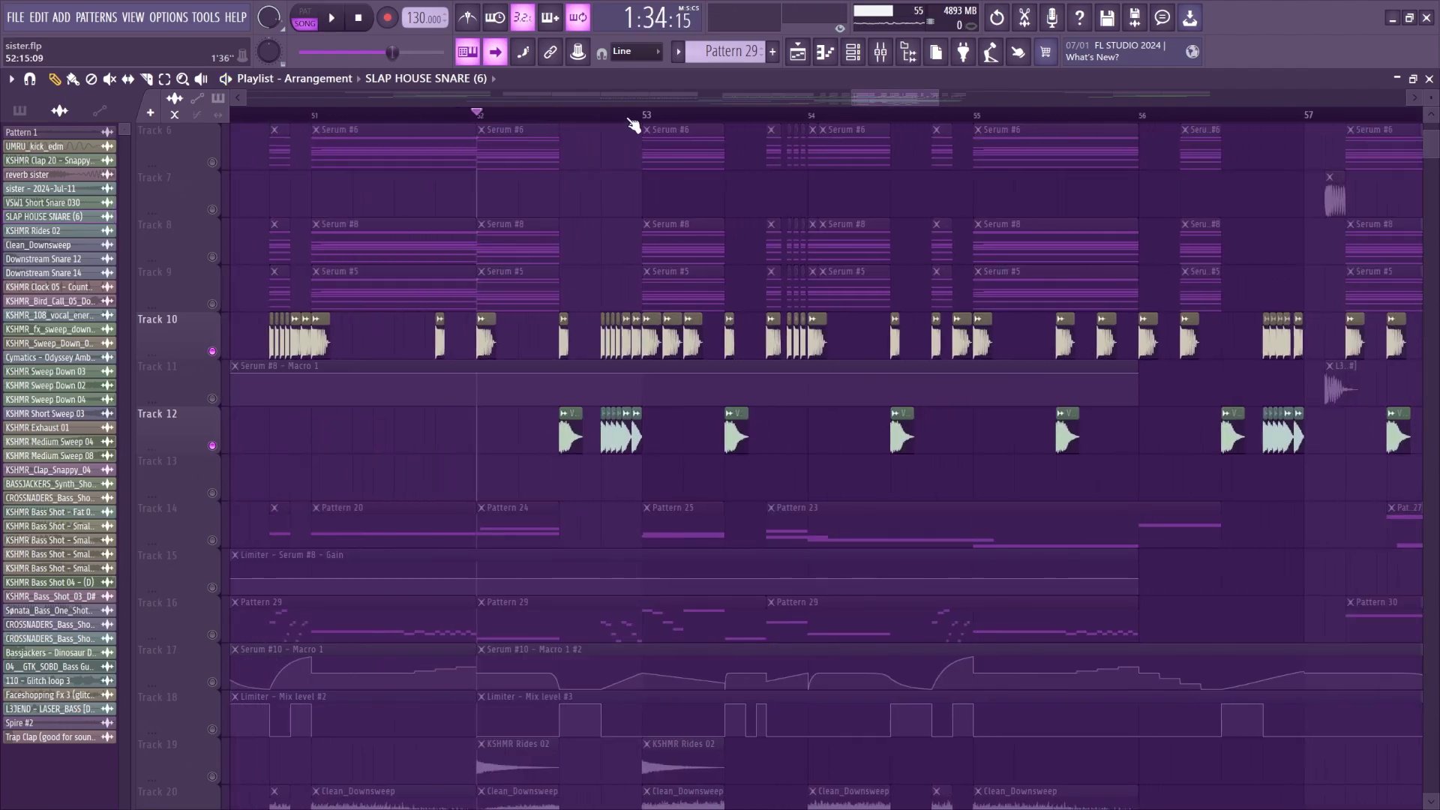
Unmute all playlist tracks, place the playhead at the Pattern 23 clip before bar 54, and examine the layers through bar 56.
{"action": "scroll", "coordinate": [710, 273], "scroll_direction": "up", "scroll_amount": 2}
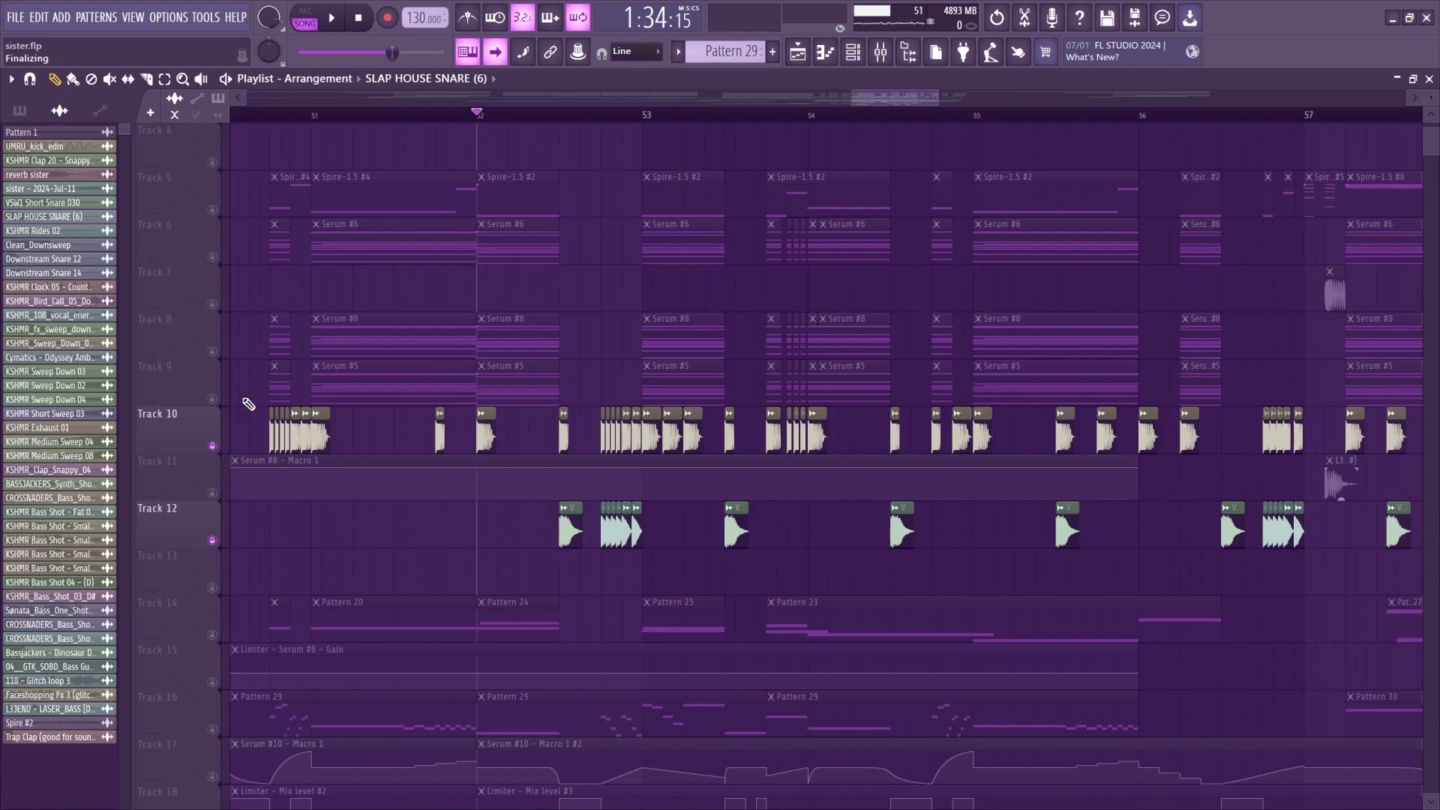
{"action": "scroll", "coordinate": [821, 132], "scroll_direction": "up", "scroll_amount": 3}
{"action": "scroll", "coordinate": [810, 300], "scroll_direction": "up", "scroll_amount": 4}
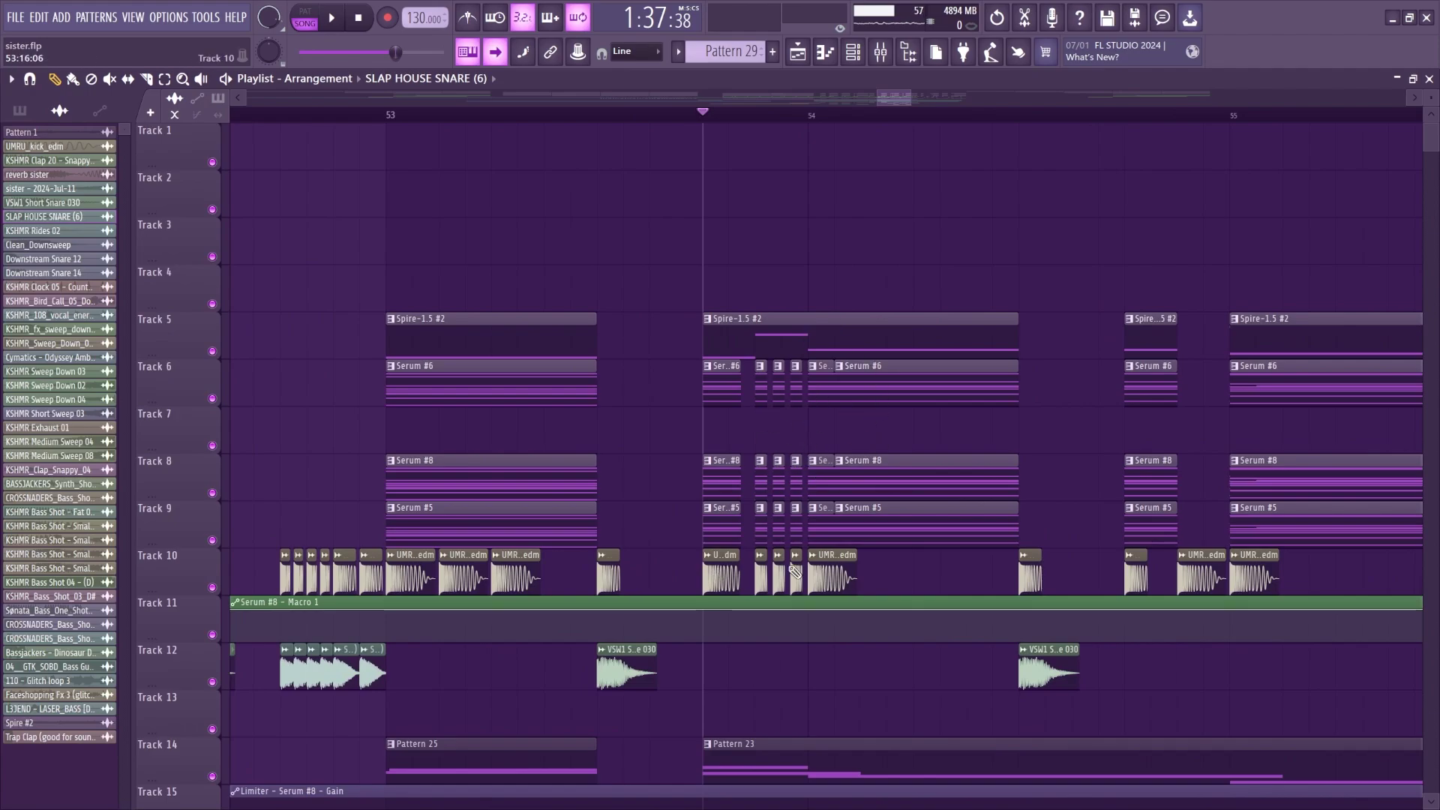
{"action": "scroll", "coordinate": [795, 570], "scroll_direction": "down", "scroll_amount": 6}
{"action": "scroll", "coordinate": [854, 116], "scroll_direction": "down", "scroll_amount": 4}
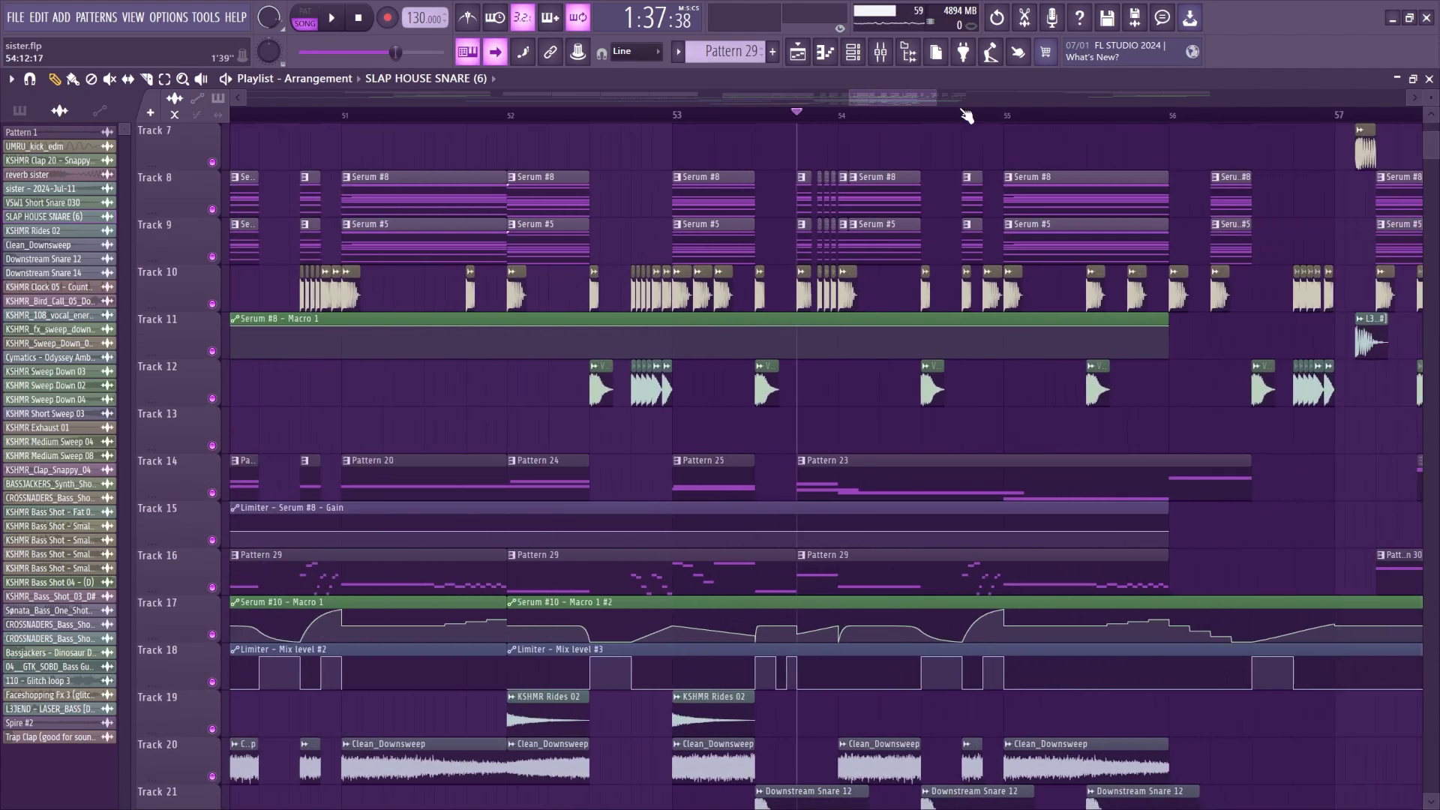
{"action": "scroll", "coordinate": [962, 116], "scroll_direction": "up", "scroll_amount": 3}
{"action": "left_click_drag", "start_coordinate": [901, 98], "coordinate": [902, 102]}
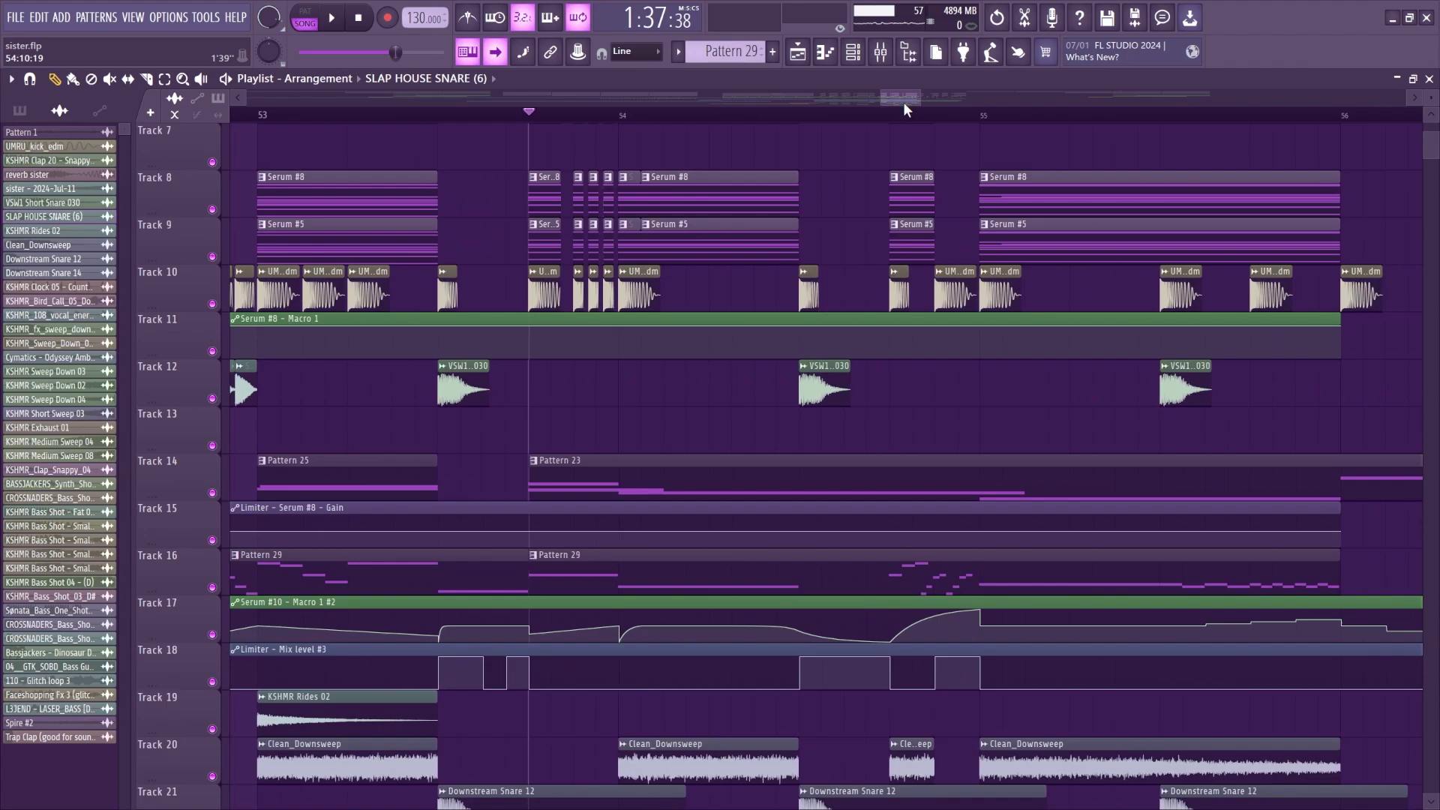
{"action": "scroll", "coordinate": [675, 472], "scroll_direction": "up", "scroll_amount": 5}
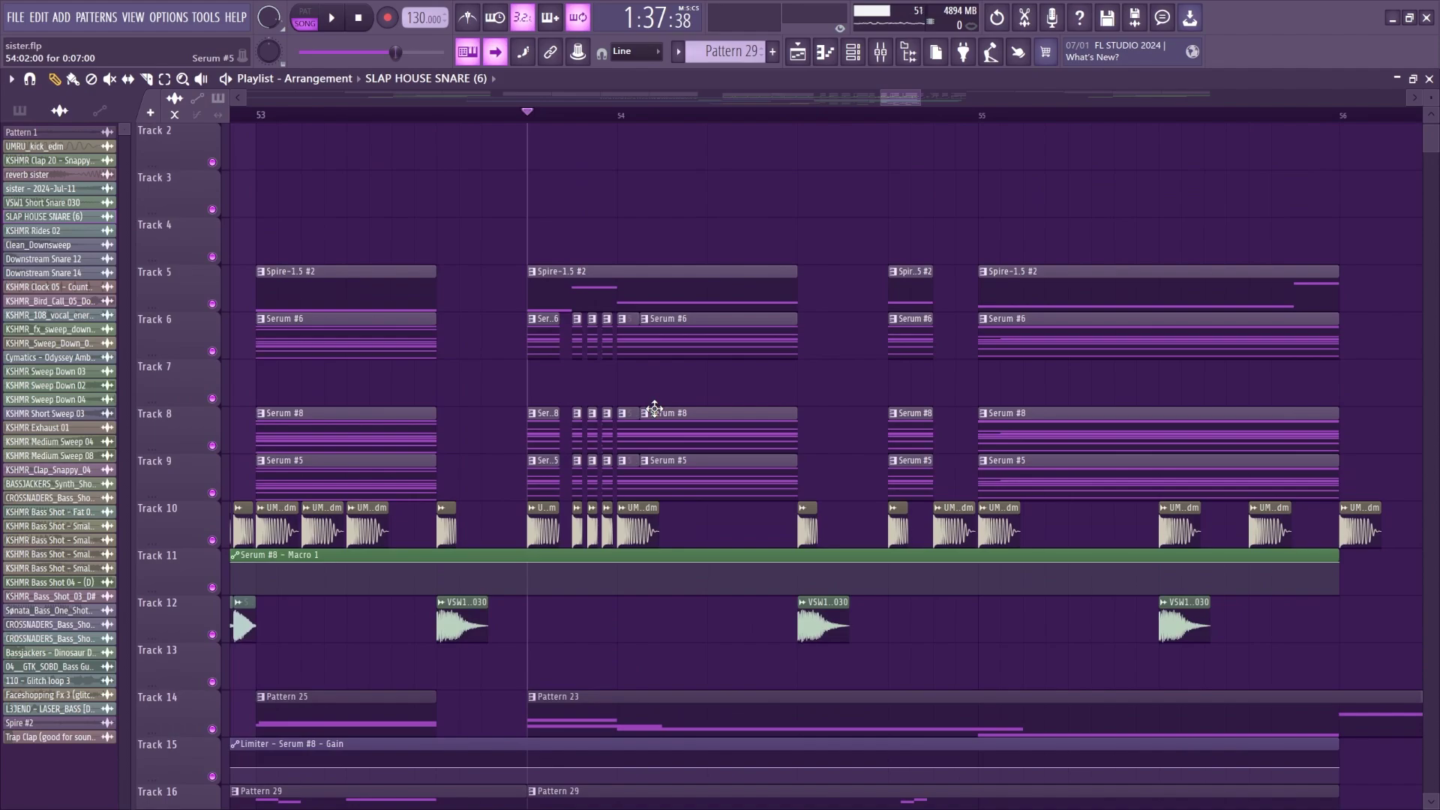
Play back all drop layers from the Pattern 23 clip before bar 54 through bar 55.
{"action": "key", "text": "space"}
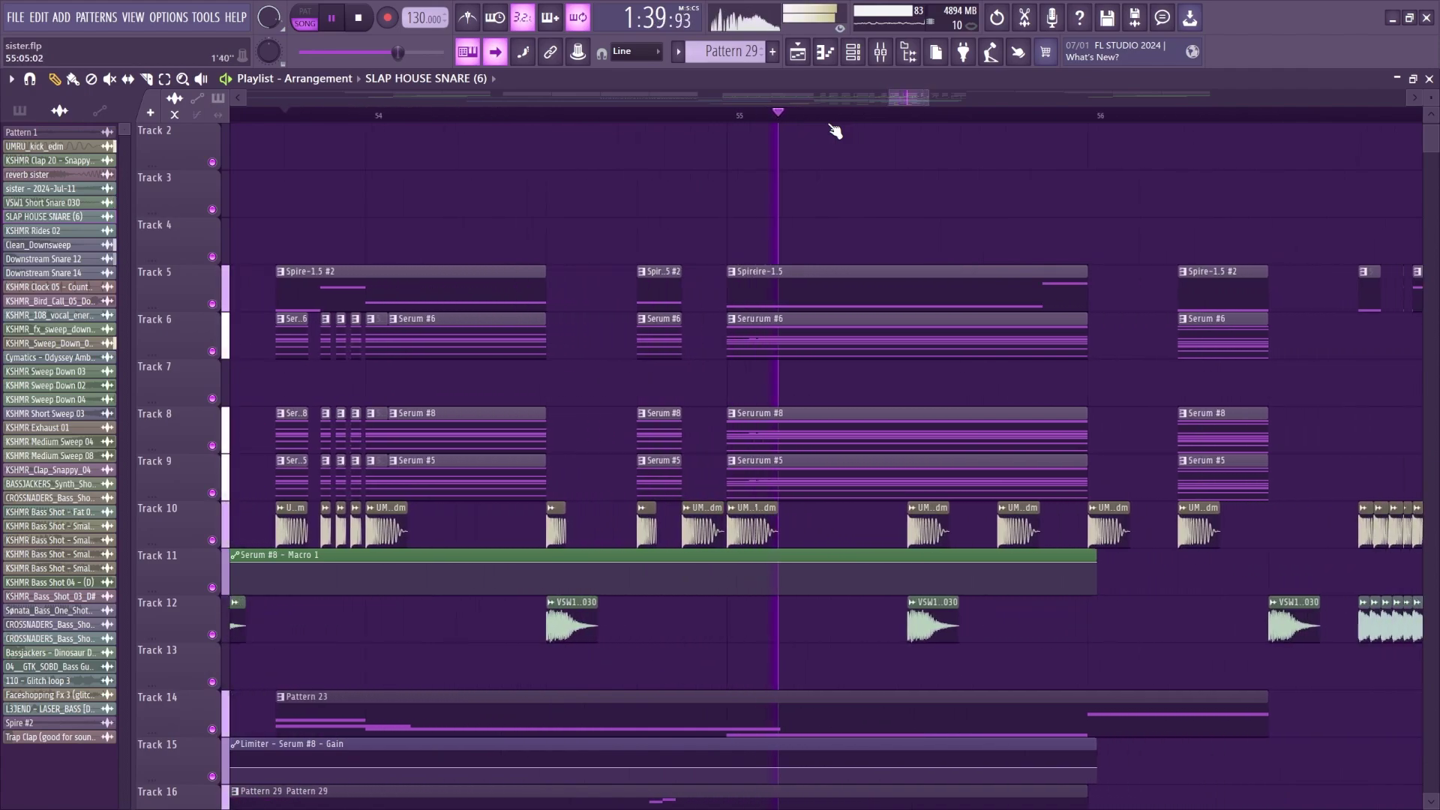
{"action": "scroll", "coordinate": [884, 267], "scroll_direction": "down", "scroll_amount": 2}
{"action": "key", "text": "space"}
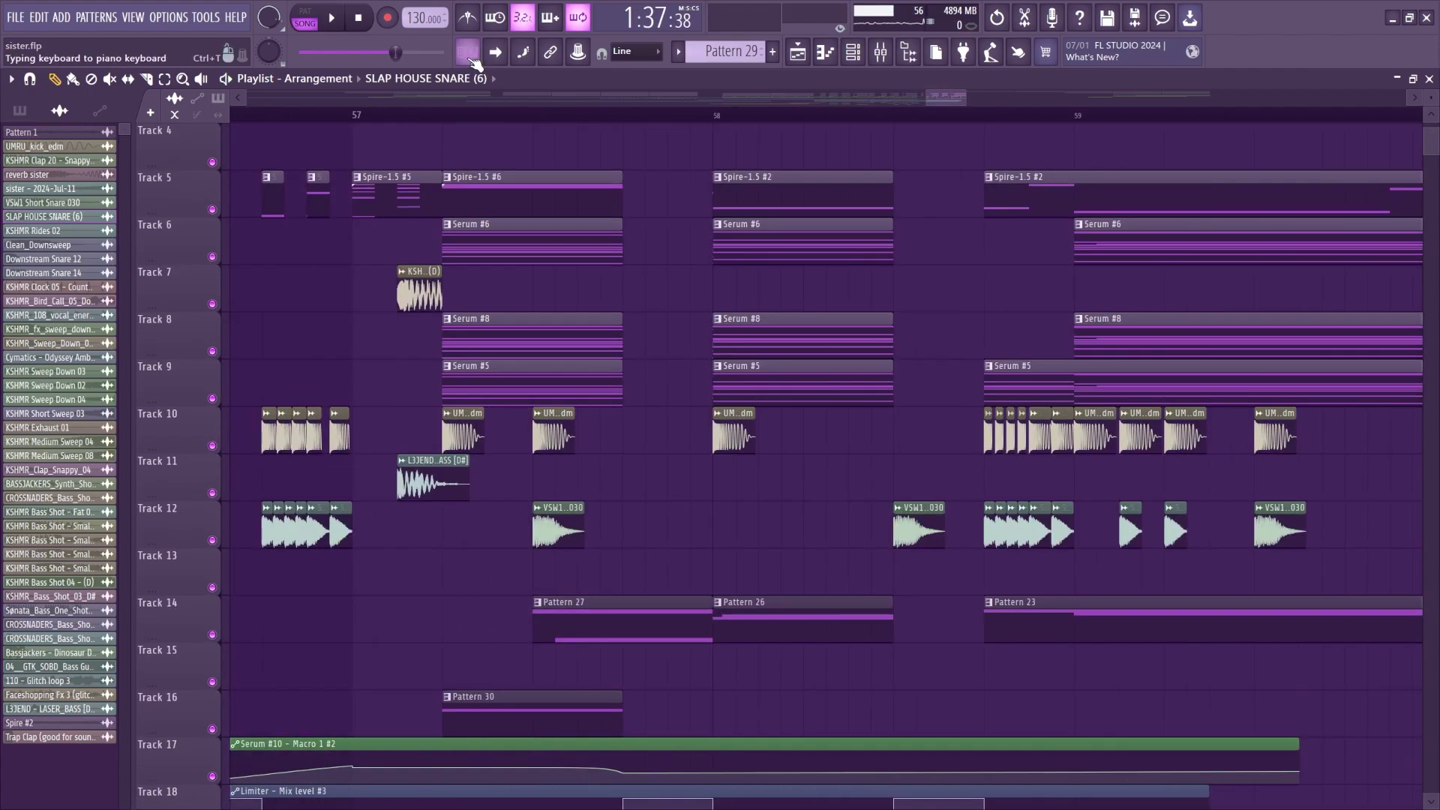
Play back the drop from bar 55 up to the kick and snare fill before bar 57.
{"action": "scroll", "coordinate": [876, 122], "scroll_direction": "down", "scroll_amount": 1}
{"action": "scroll", "coordinate": [877, 127], "scroll_direction": "down", "scroll_amount": 2}
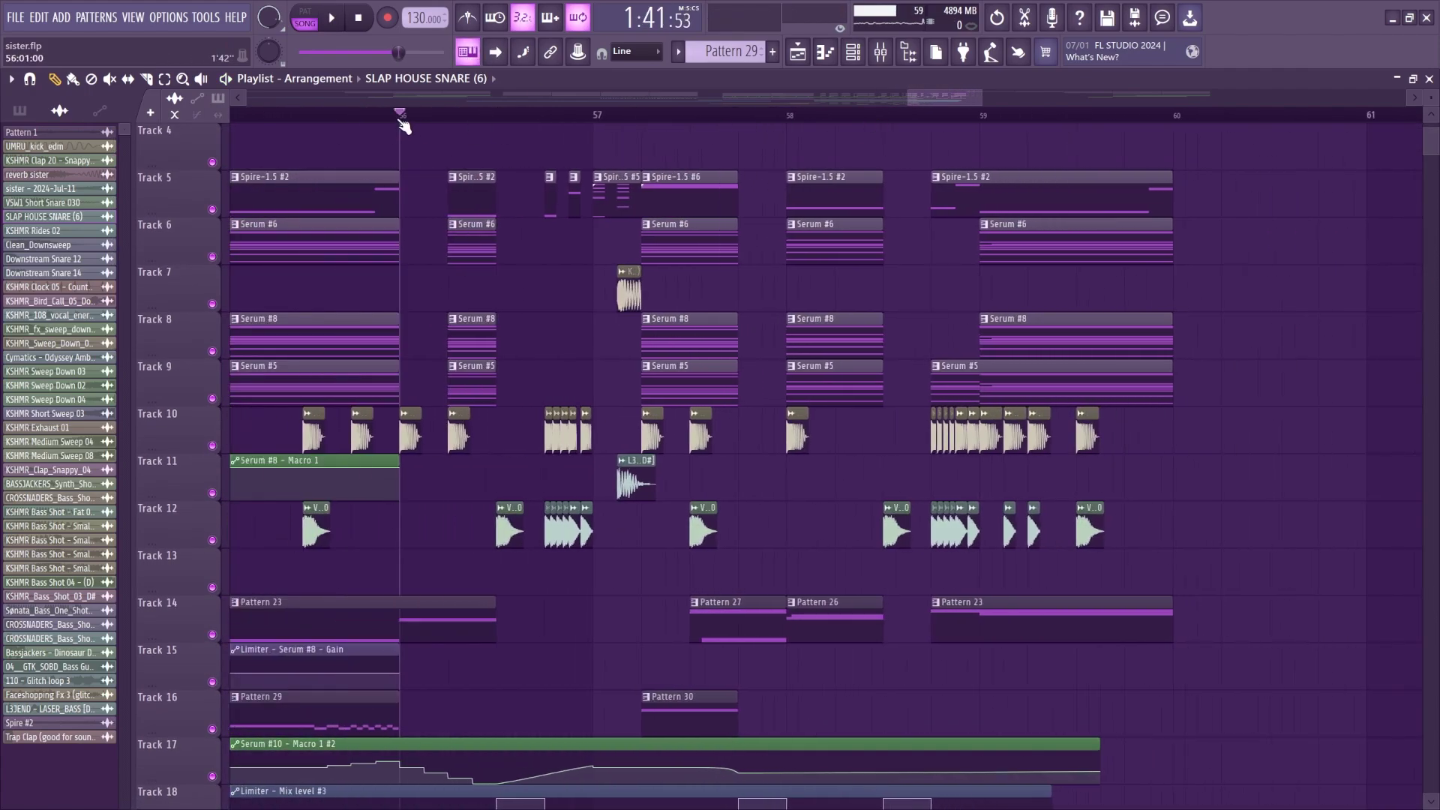
{"action": "left_click_drag", "start_coordinate": [945, 99], "coordinate": [932, 98]}
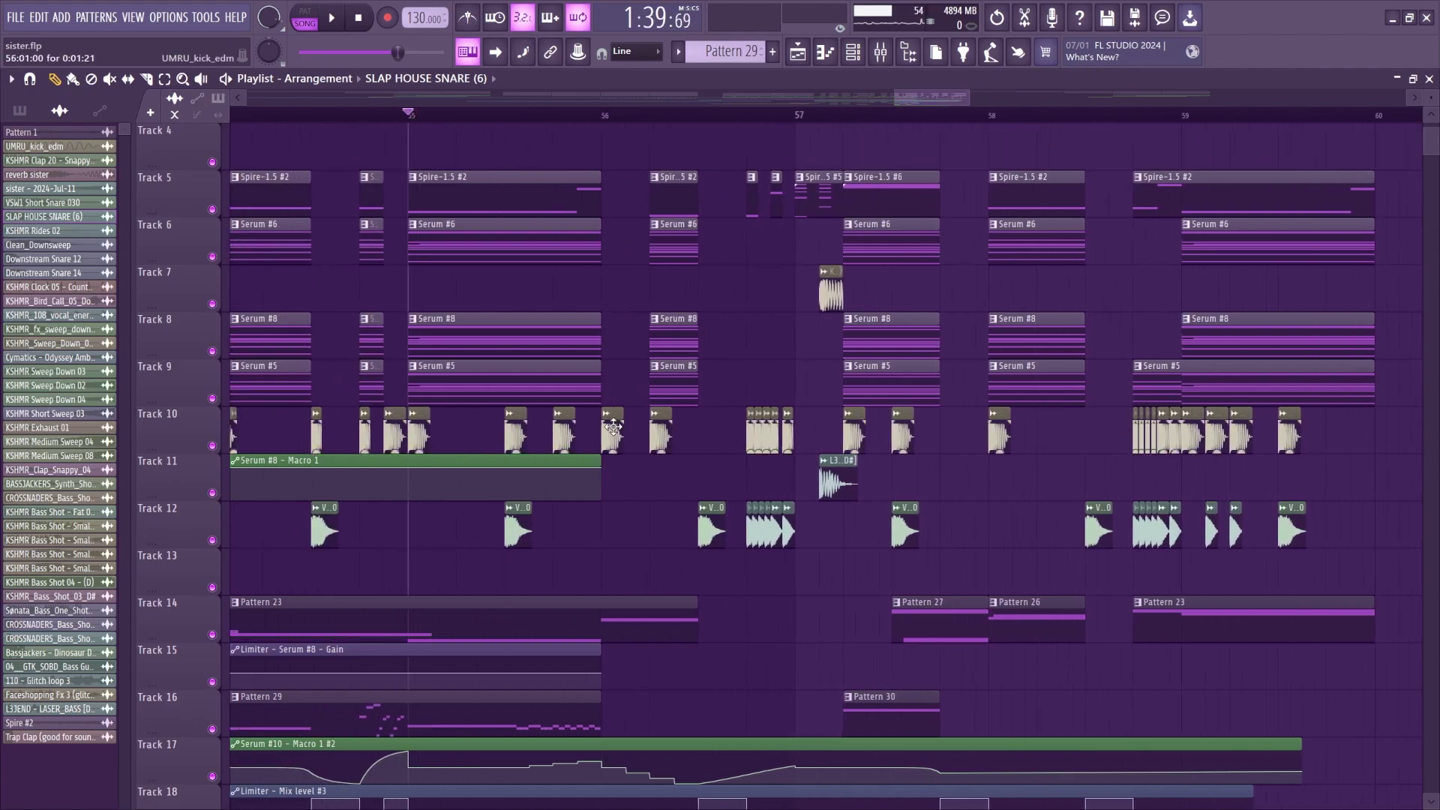
{"action": "key", "text": "space"}
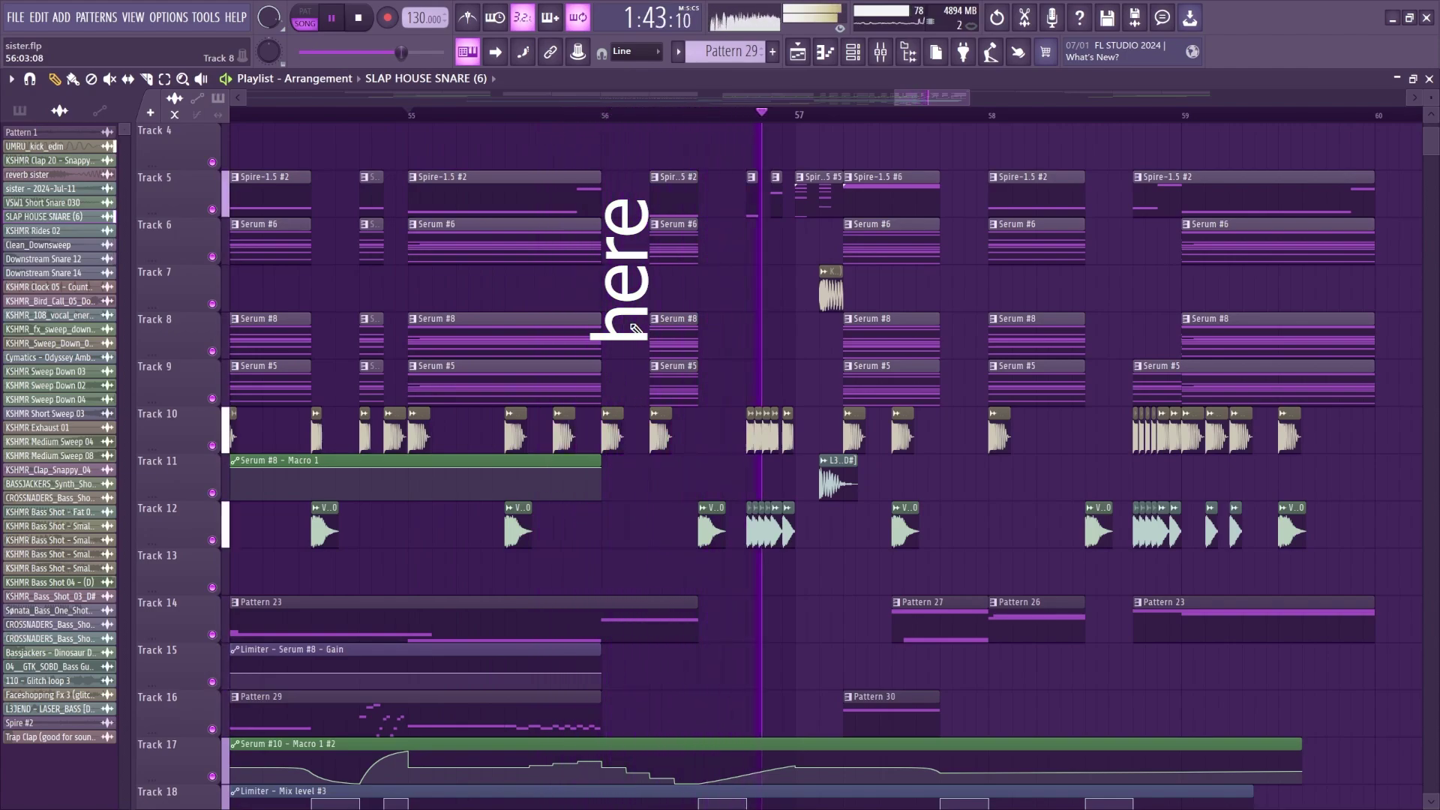
{"action": "key", "text": "space"}
Place the playhead at the start of the fill before bar 57 and isolate Tracks 5 to 12.
{"action": "left_click", "coordinate": [749, 115]}
{"action": "scroll", "coordinate": [821, 119], "scroll_direction": "up", "scroll_amount": 5}
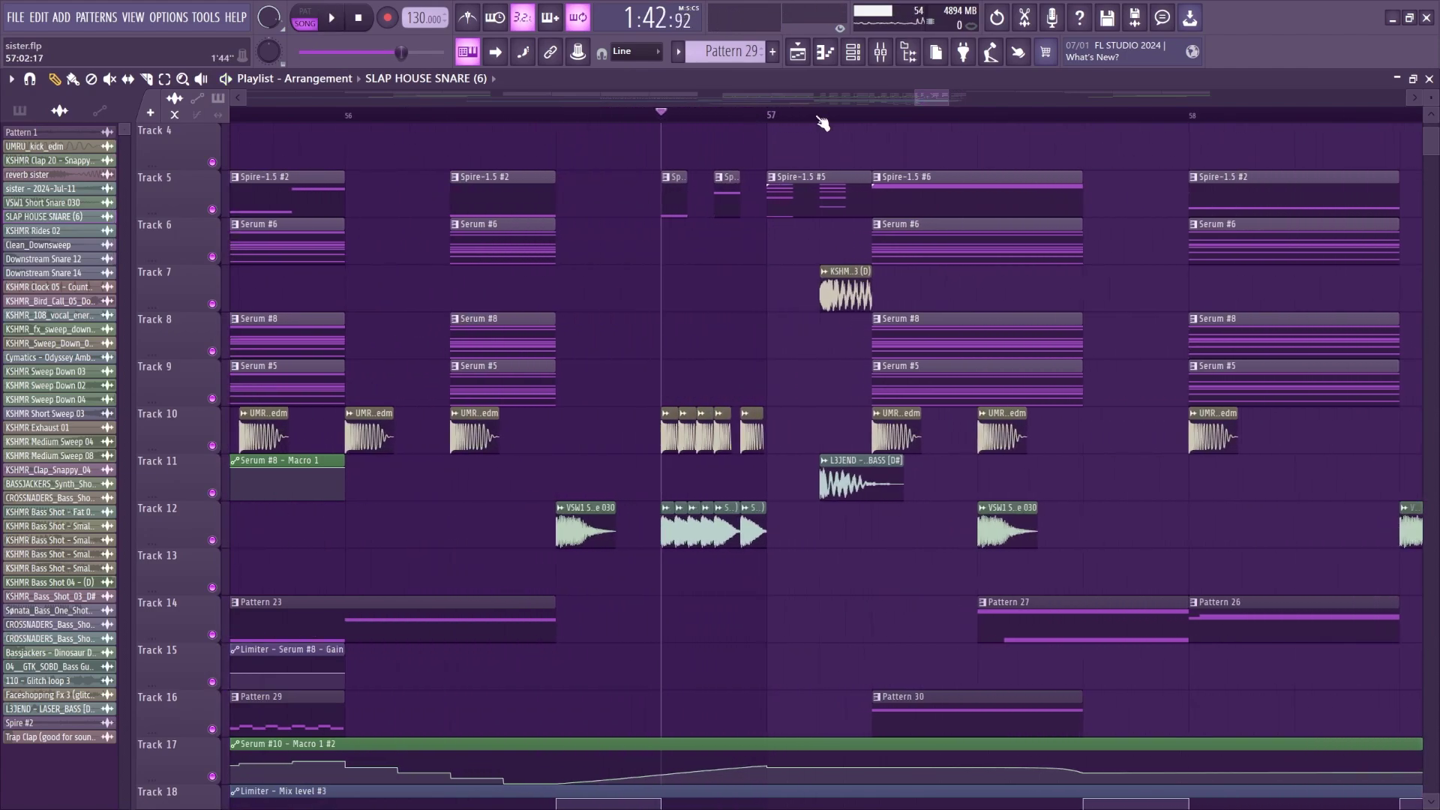
{"action": "left_click_drag", "start_coordinate": [222, 541], "coordinate": [212, 209]}
{"action": "scroll", "coordinate": [916, 410], "scroll_direction": "up", "scroll_amount": 2}
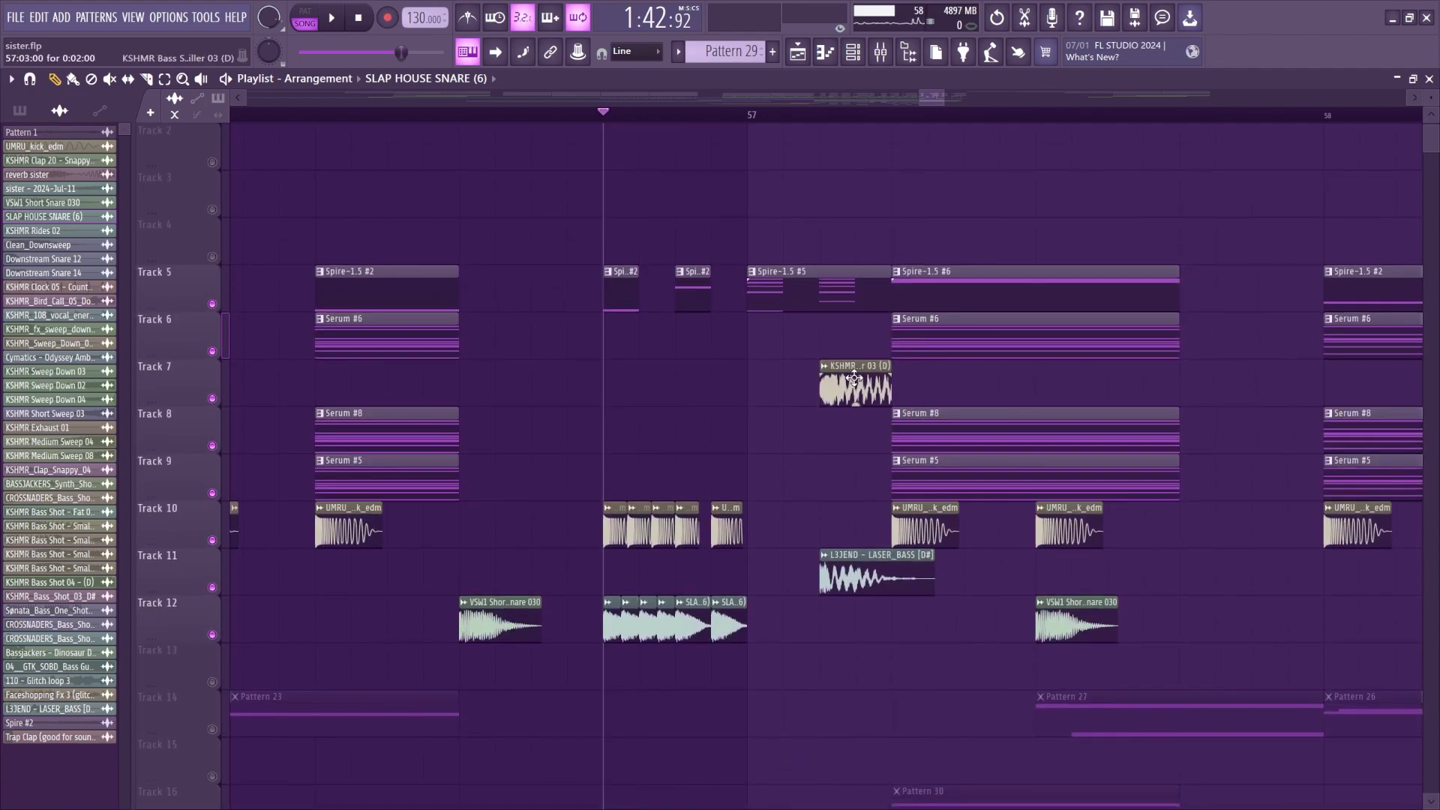
Solo Track 5 and play back its Spire-1.5 #2 clips before bar 57, then its Spire-1.5 #5 clip from bar 57.
{"action": "left_click", "coordinate": [623, 291]}
{"action": "right_click", "coordinate": [213, 304]}
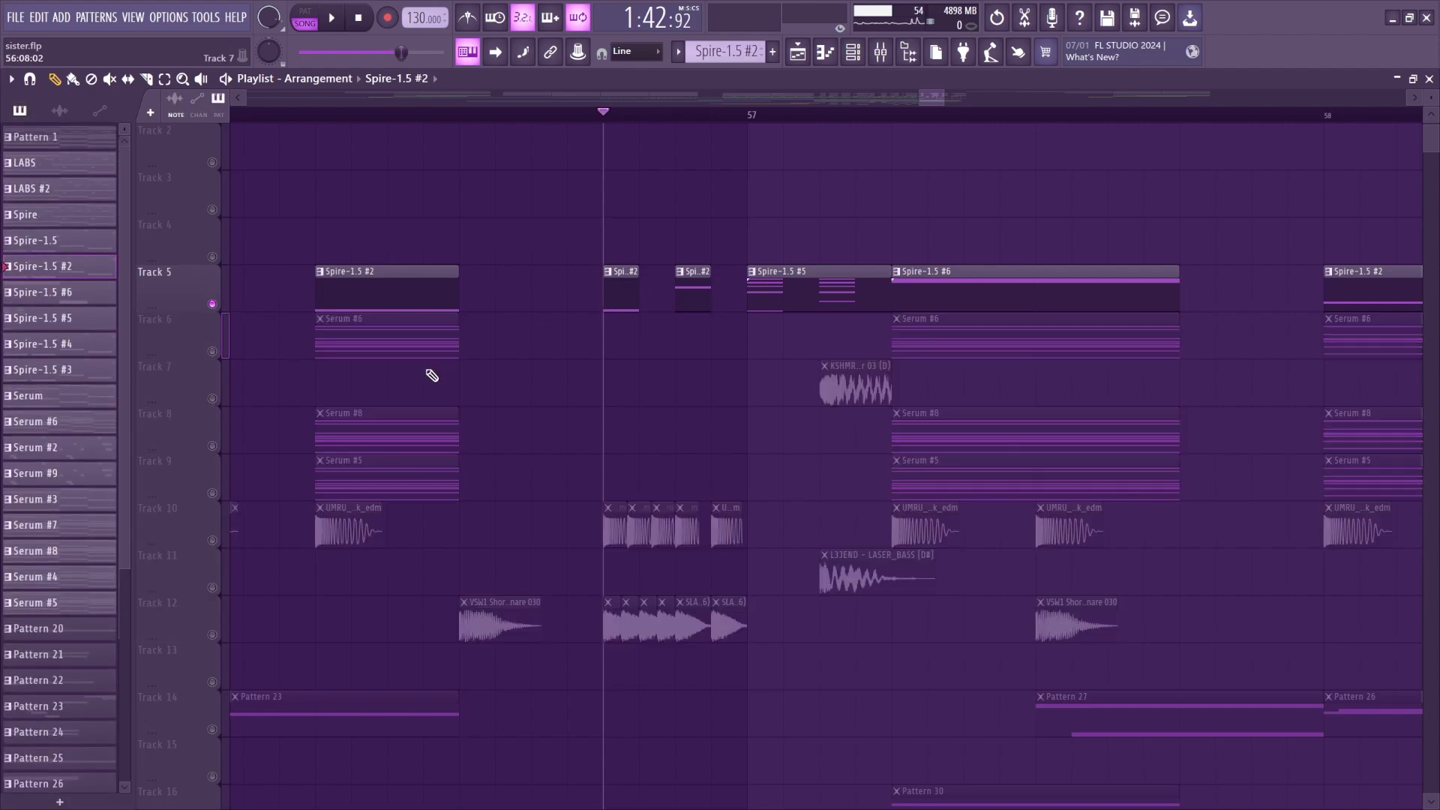
{"action": "key", "text": "space"}
{"action": "key", "text": "space"}
{"action": "left_click", "coordinate": [752, 115]}
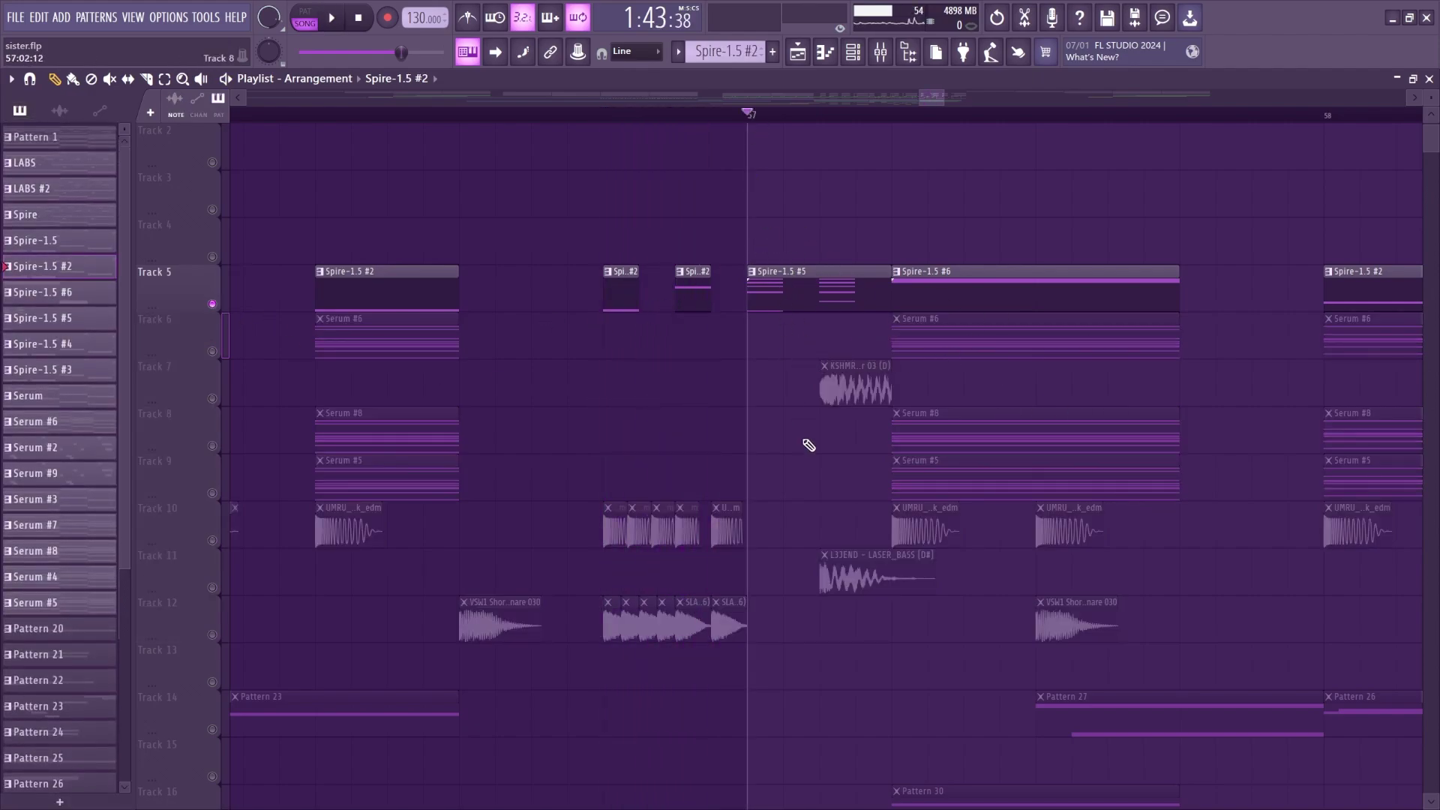
{"action": "key", "text": "space"}
{"action": "key", "text": "space"}
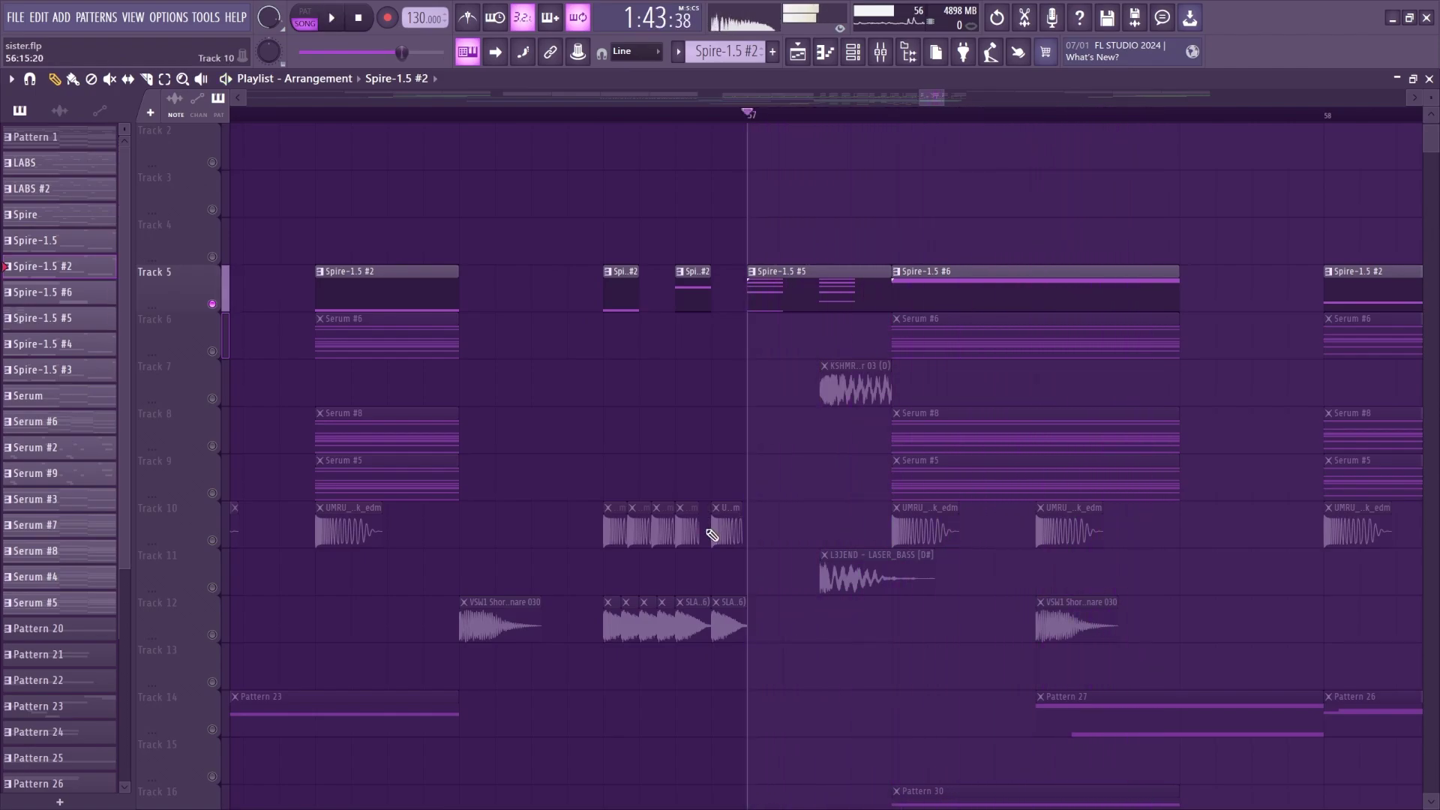
Solo Track 7 and play back the KSHMR bass filler 03 (D) sample after bar 57.
{"action": "right_click", "coordinate": [212, 398]}
{"action": "left_click", "coordinate": [819, 114]}
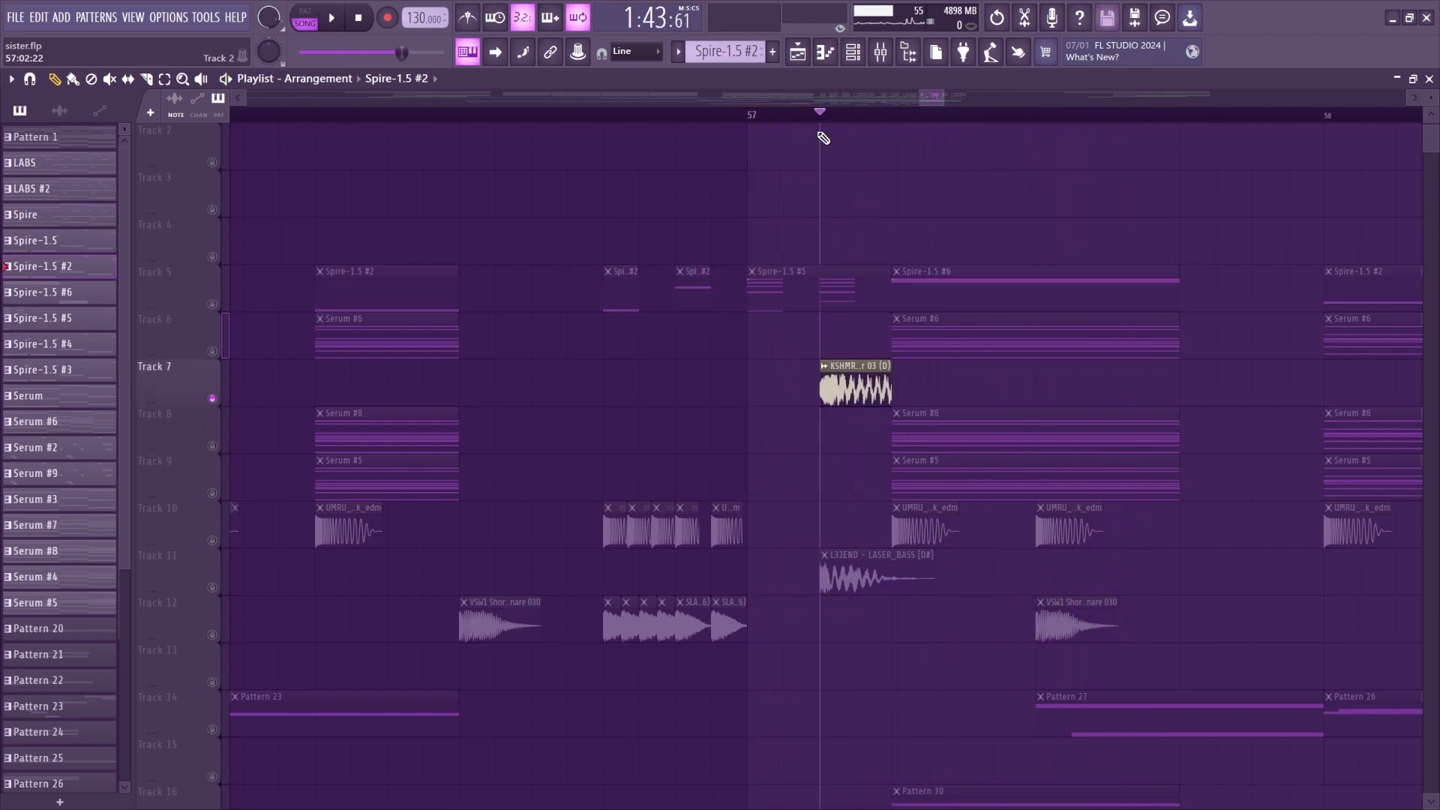
{"action": "key", "text": "space"}
{"action": "key", "text": "space"}
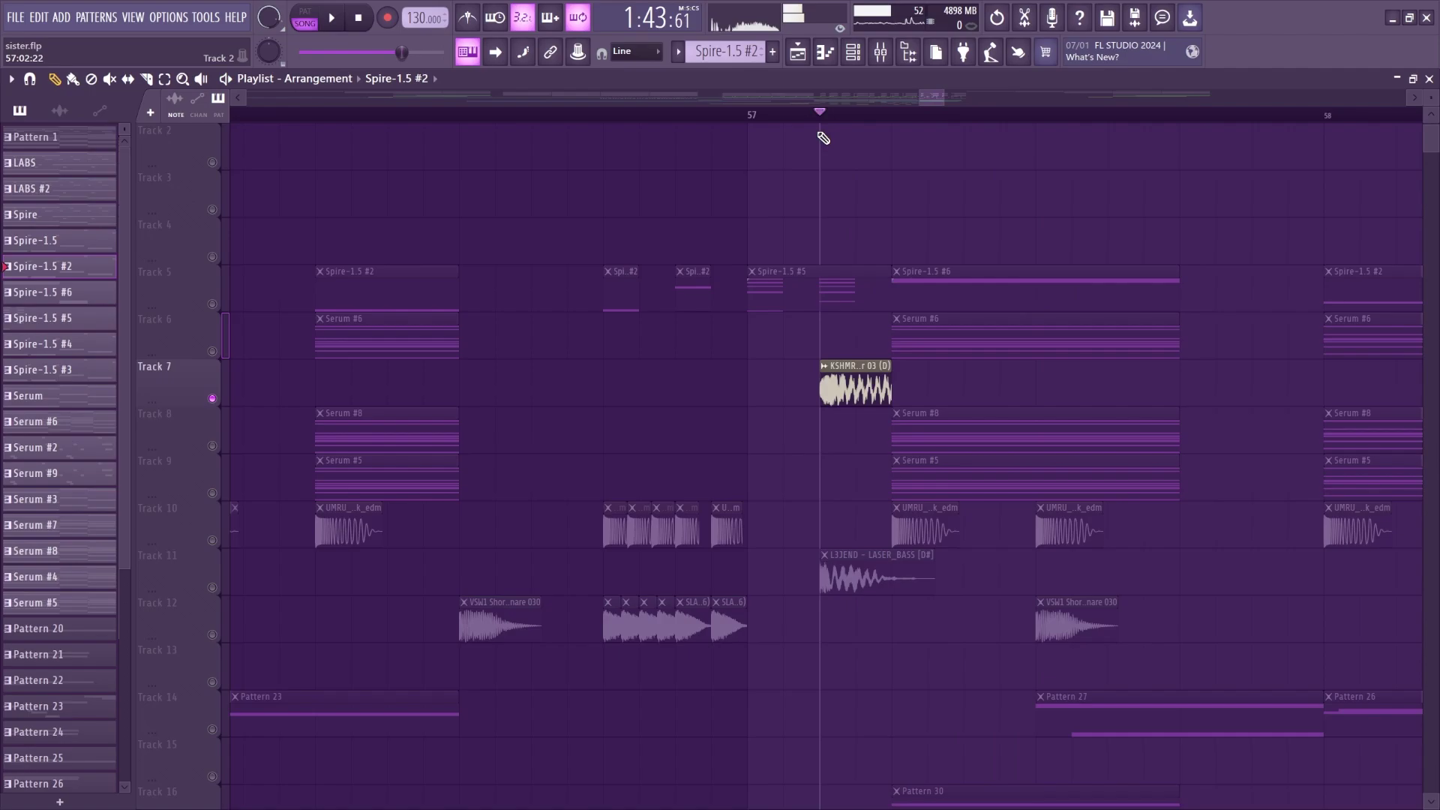
Solo Track 11 and play back the L3JEND - LASER_BASS [D#] sample.
{"action": "right_click", "coordinate": [212, 588]}
{"action": "left_click", "coordinate": [930, 556]}
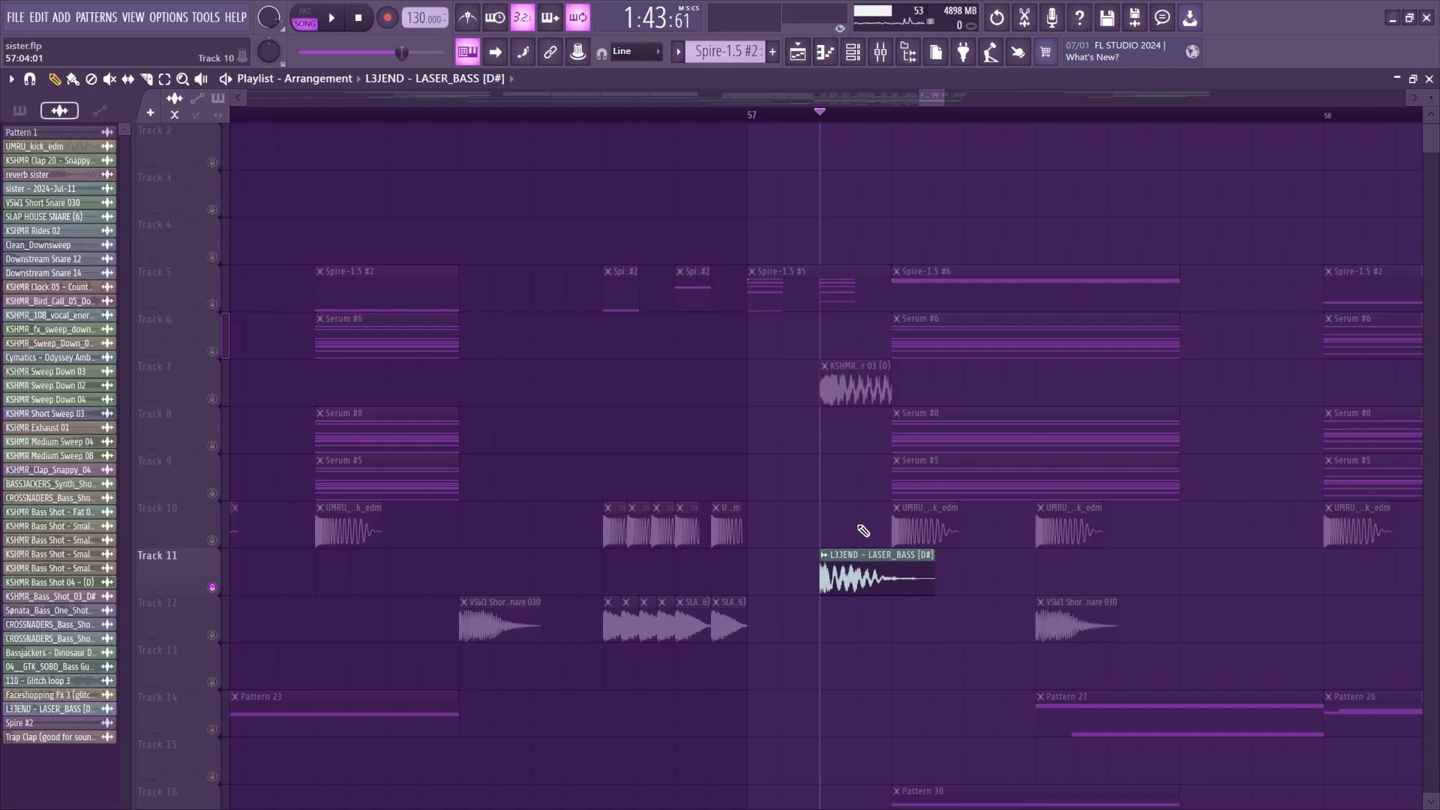
{"action": "key", "text": "space"}
Unmute Tracks 5 and 7 alongside Track 11 and play back the Spire, bass filler and laser bass layers together.
{"action": "left_click", "coordinate": [212, 398]}
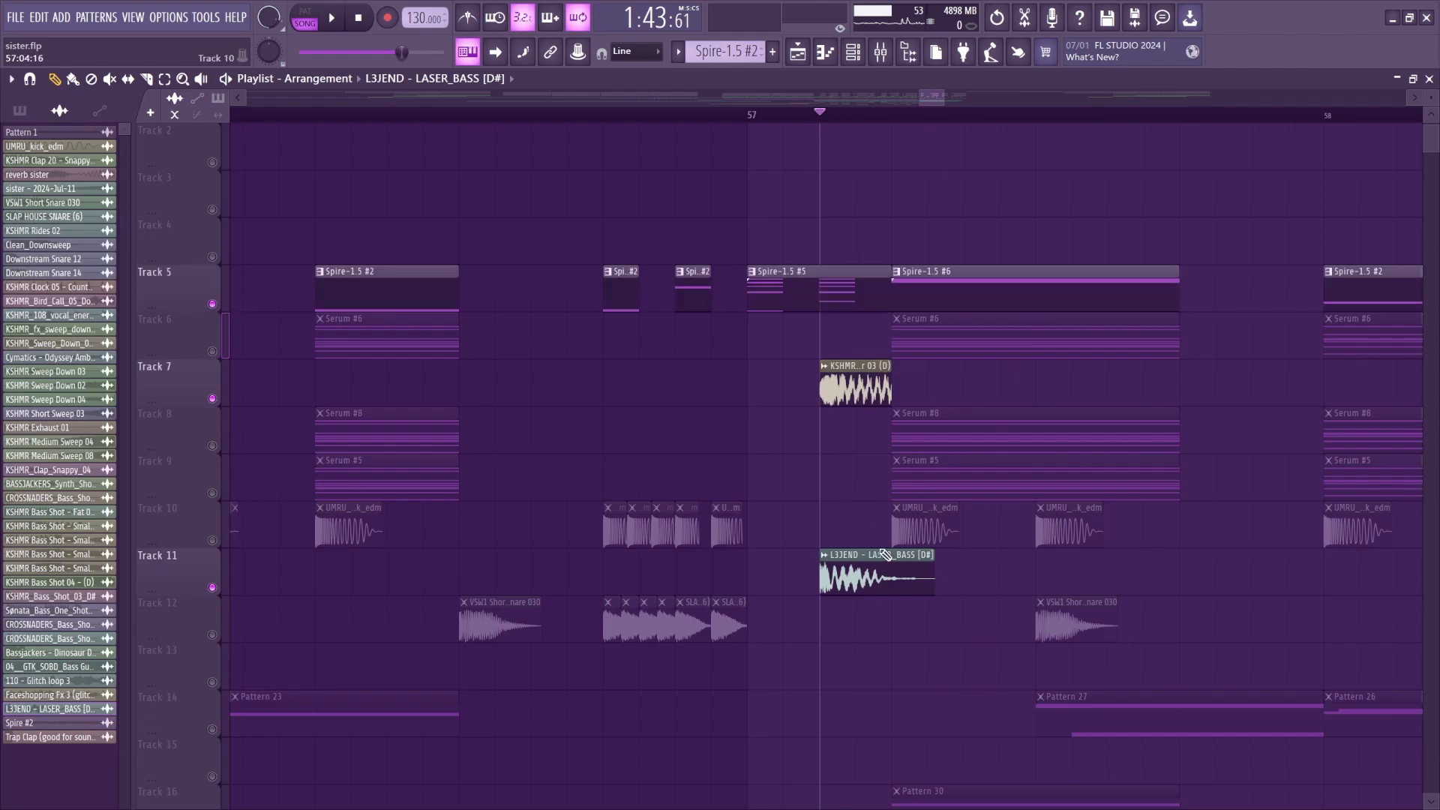
{"action": "scroll", "coordinate": [864, 562], "scroll_direction": "down", "scroll_amount": 5}
{"action": "key", "text": "space"}
{"action": "key", "text": "space"}
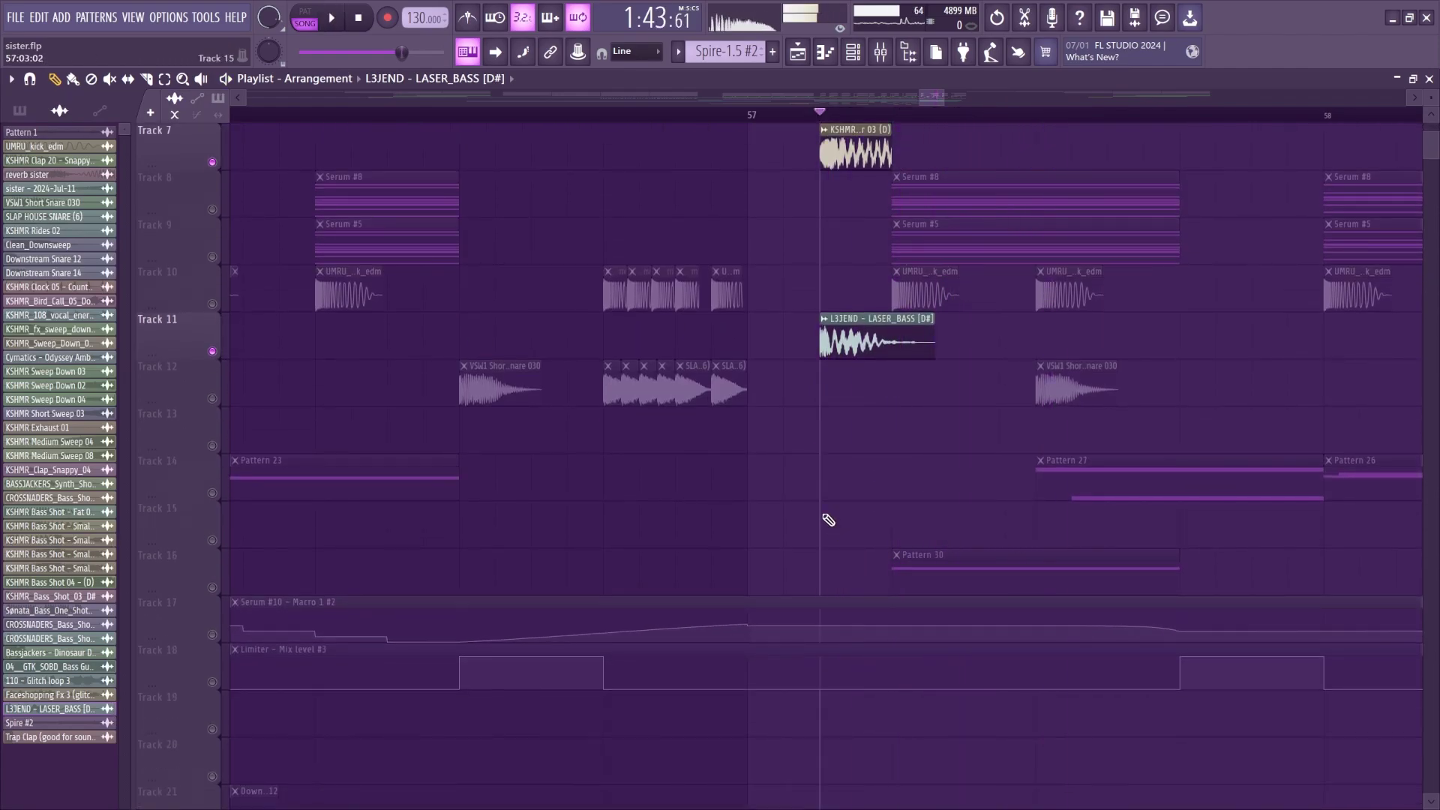
Unmute all playlist tracks and play back the full arrangement from the fill before bar 57.
{"action": "scroll", "coordinate": [826, 517], "scroll_direction": "up", "scroll_amount": 4}
{"action": "right_click", "coordinate": [213, 351]}
{"action": "right_click", "coordinate": [213, 351]}
{"action": "left_click", "coordinate": [605, 116]}
{"action": "key", "text": "space"}
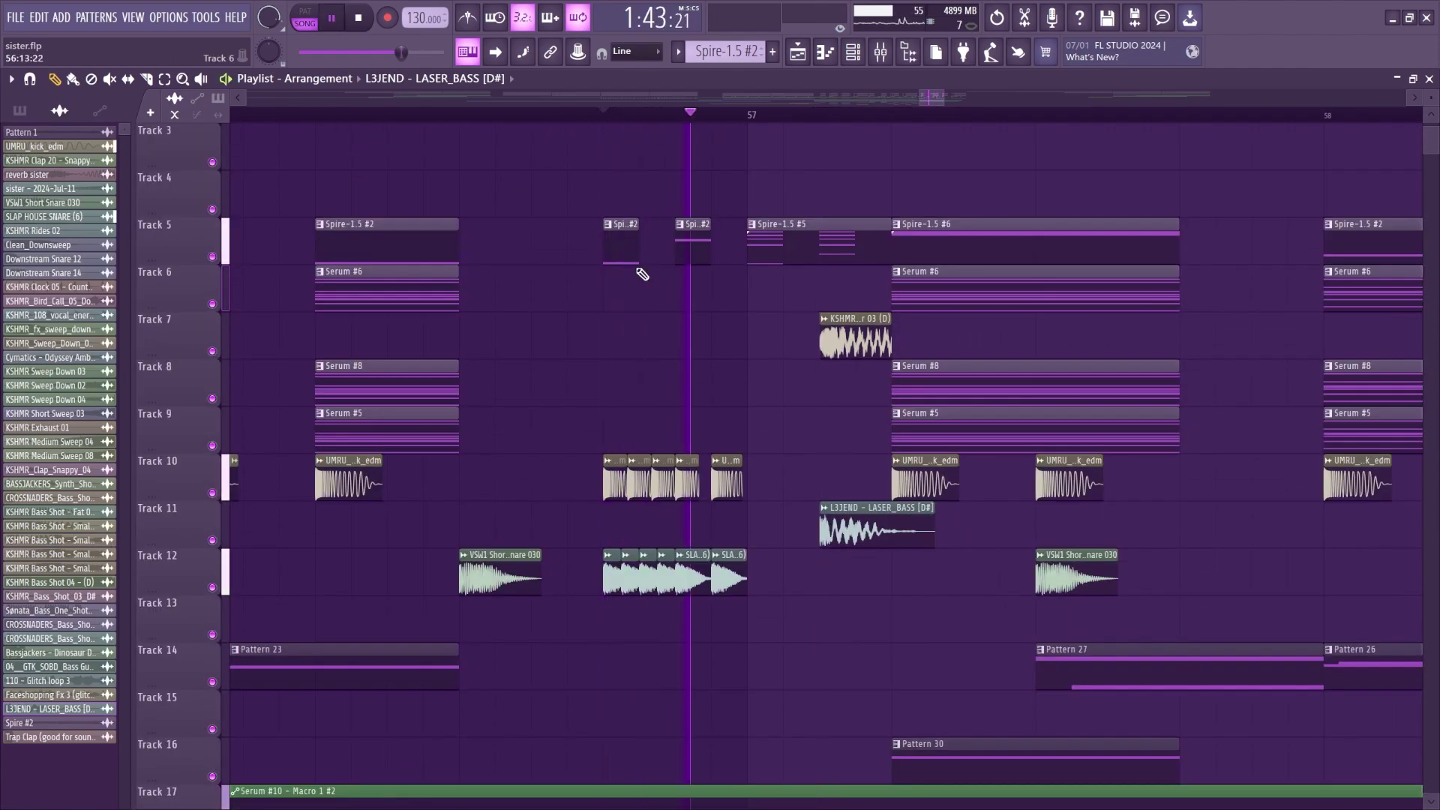
{"action": "key", "text": "space"}
Examine the drop's layers down to Track 23 and place the playhead near bar 48.
{"action": "left_click", "coordinate": [887, 116]}
{"action": "scroll", "coordinate": [863, 180], "scroll_direction": "down", "scroll_amount": 5}
{"action": "scroll", "coordinate": [1147, 375], "scroll_direction": "down", "scroll_amount": 5}
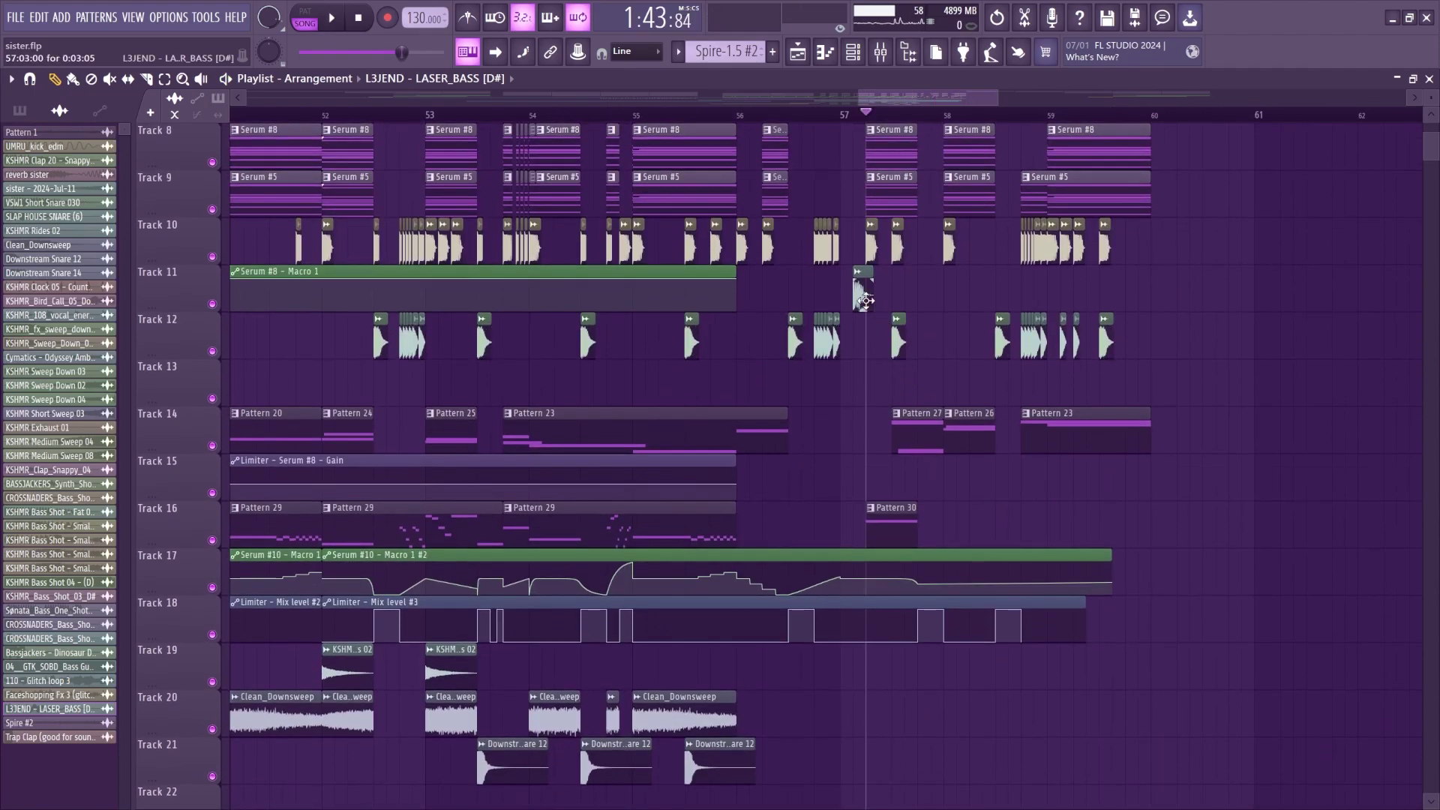
{"action": "scroll", "coordinate": [866, 300], "scroll_direction": "down", "scroll_amount": 2}
{"action": "scroll", "coordinate": [850, 117], "scroll_direction": "down", "scroll_amount": 7}
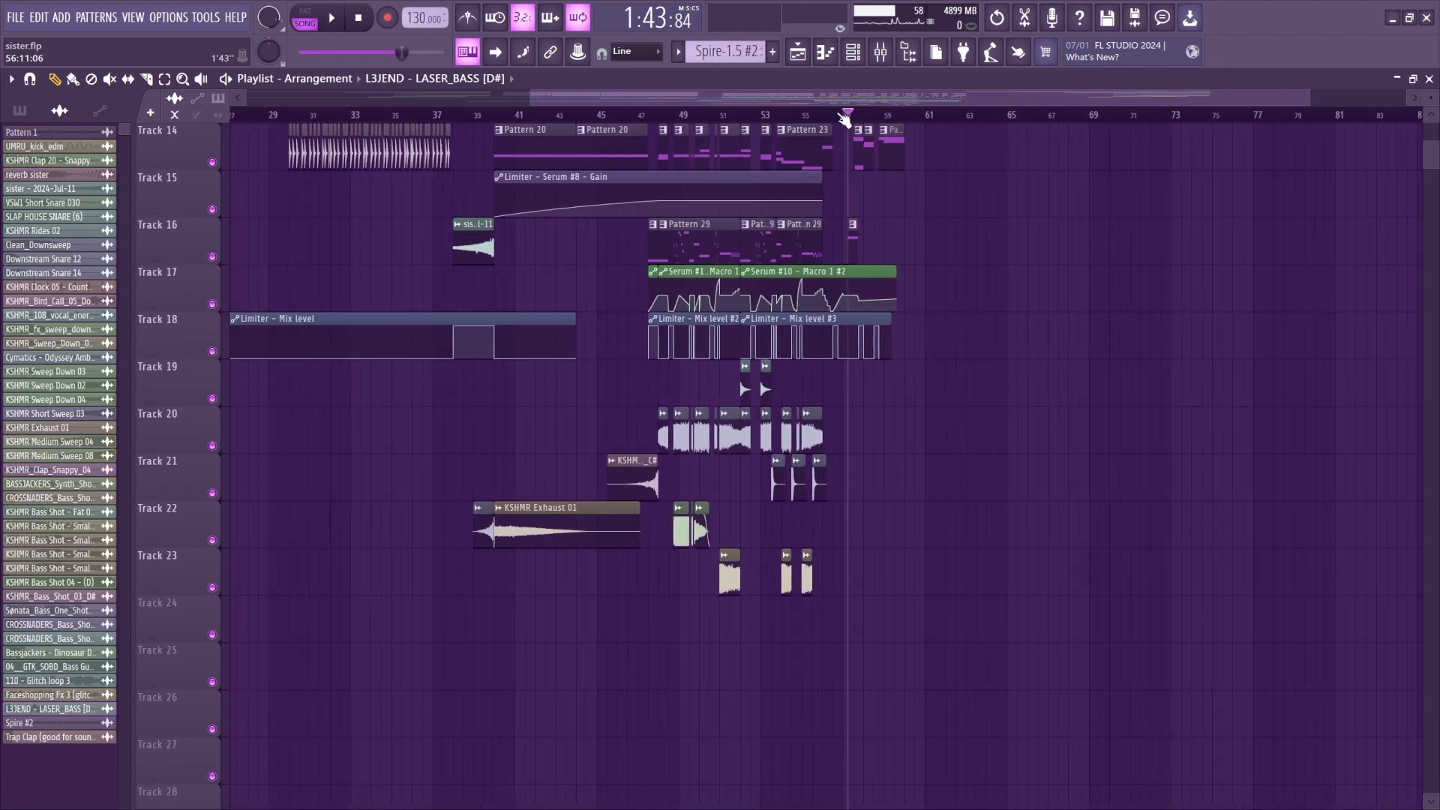
{"action": "scroll", "coordinate": [780, 135], "scroll_direction": "up", "scroll_amount": 2}
{"action": "left_click", "coordinate": [676, 118]}
Open the mixer and inspect Fruity parametric EQ 2 on the Downstream Snare 12 channel.
{"action": "key", "text": "F9"}
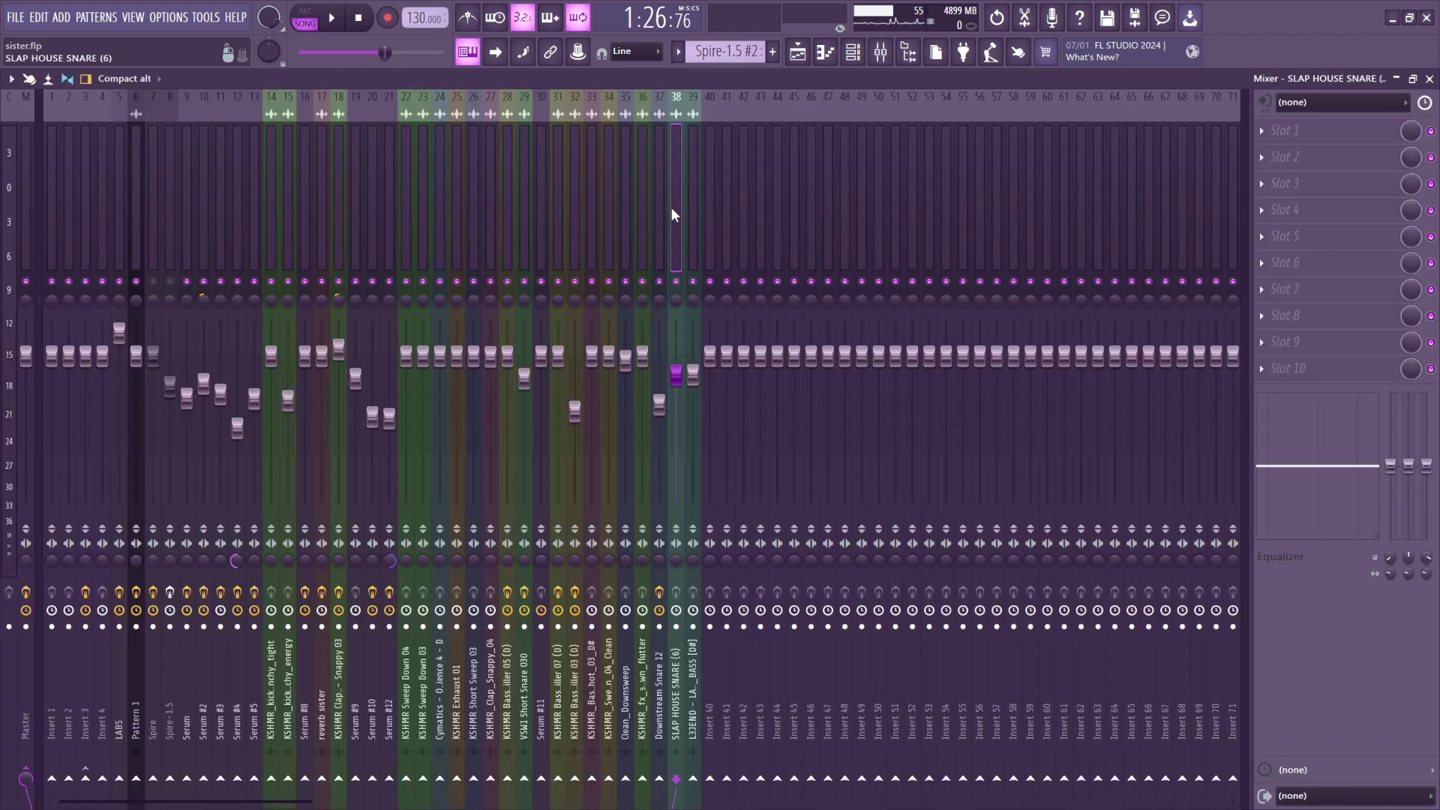
{"action": "left_click", "coordinate": [654, 203]}
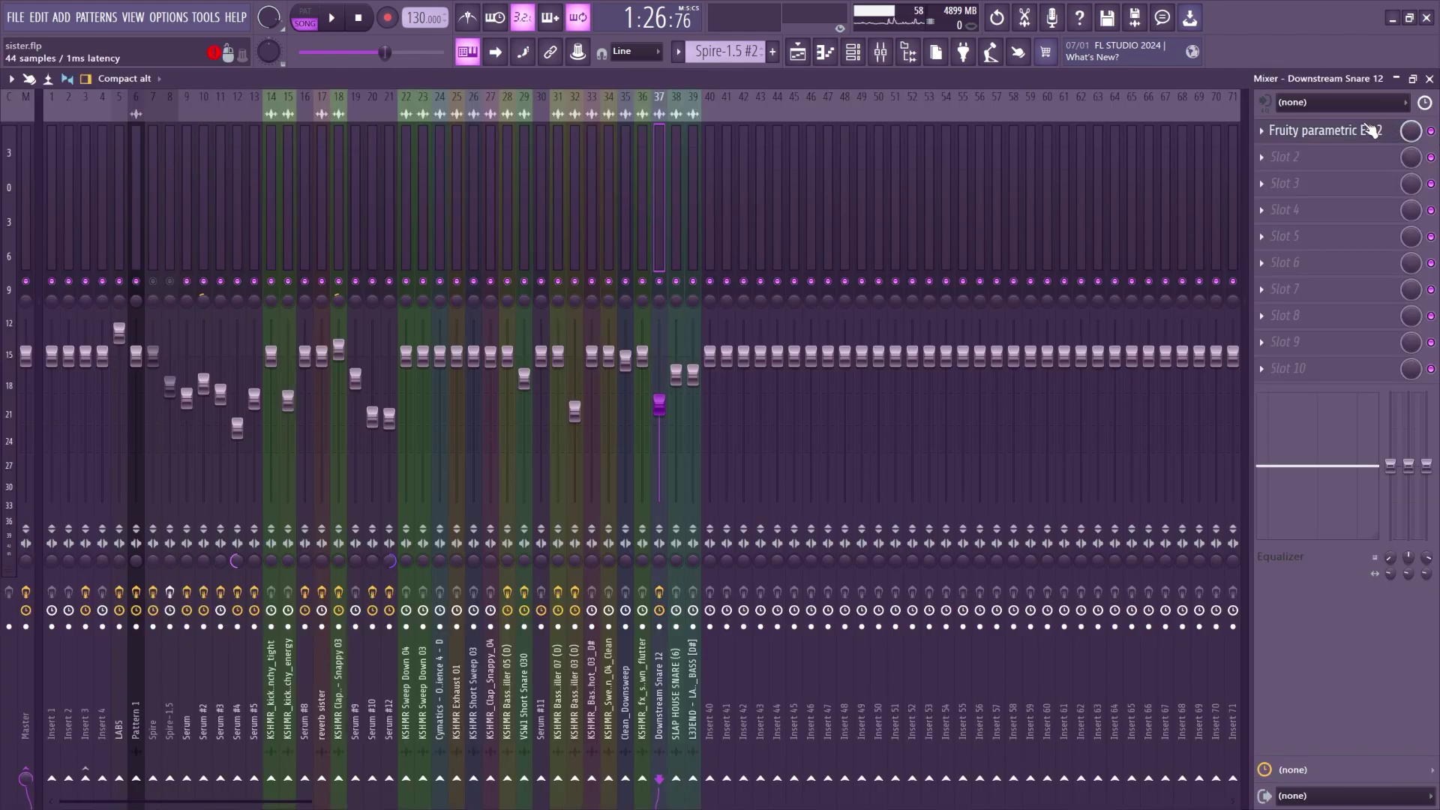
{"action": "left_click", "coordinate": [1327, 131]}
Inspect Fruity parametric EQ 2 on the KSHMR Bass Shot Small Filler 03 (D) and Small Filler 07 (D) mixer channels.
{"action": "left_click", "coordinate": [644, 161]}
{"action": "left_click", "coordinate": [588, 160]}
{"action": "left_click", "coordinate": [553, 157]}
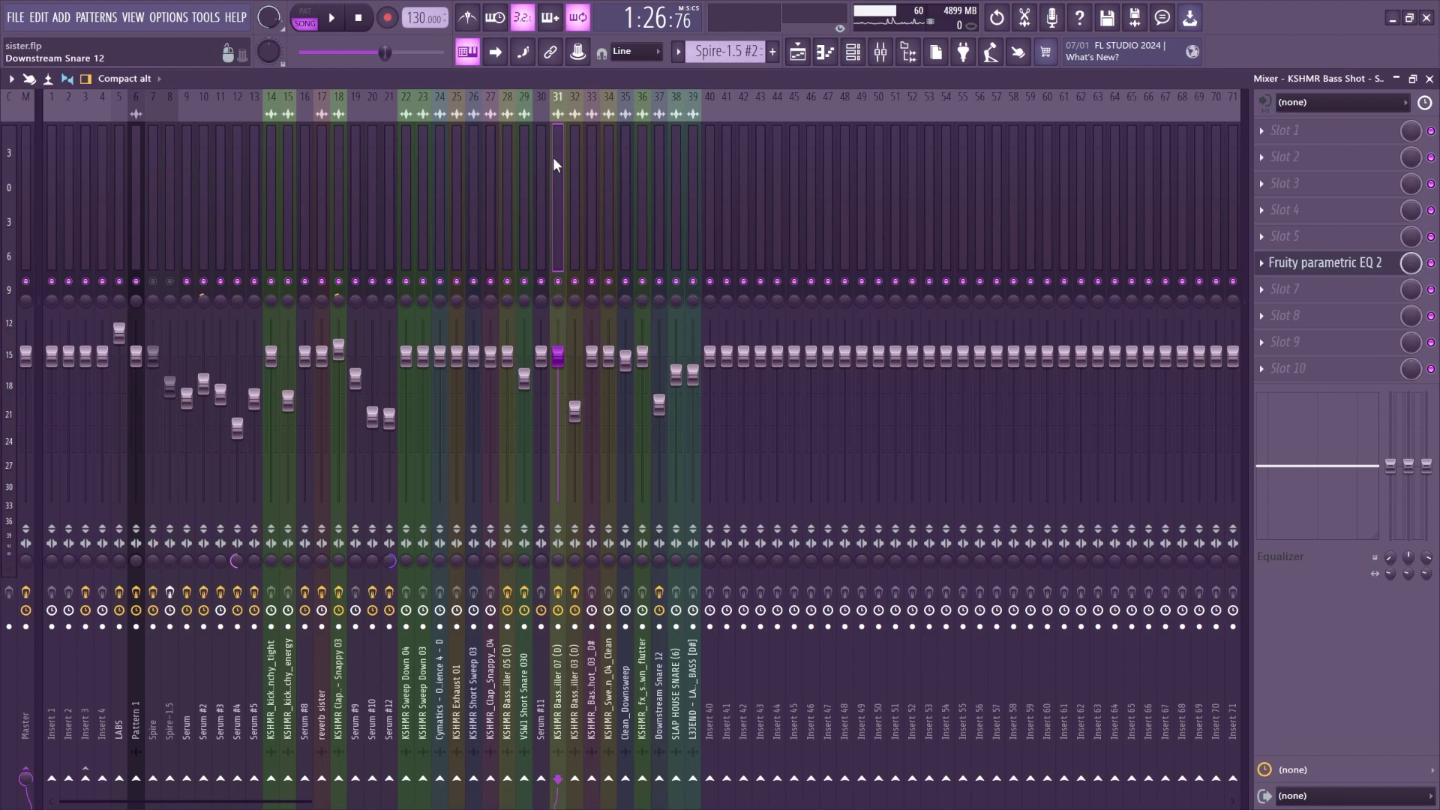
{"action": "left_click", "coordinate": [579, 164]}
{"action": "left_click", "coordinate": [588, 169]}
{"action": "left_click", "coordinate": [579, 166]}
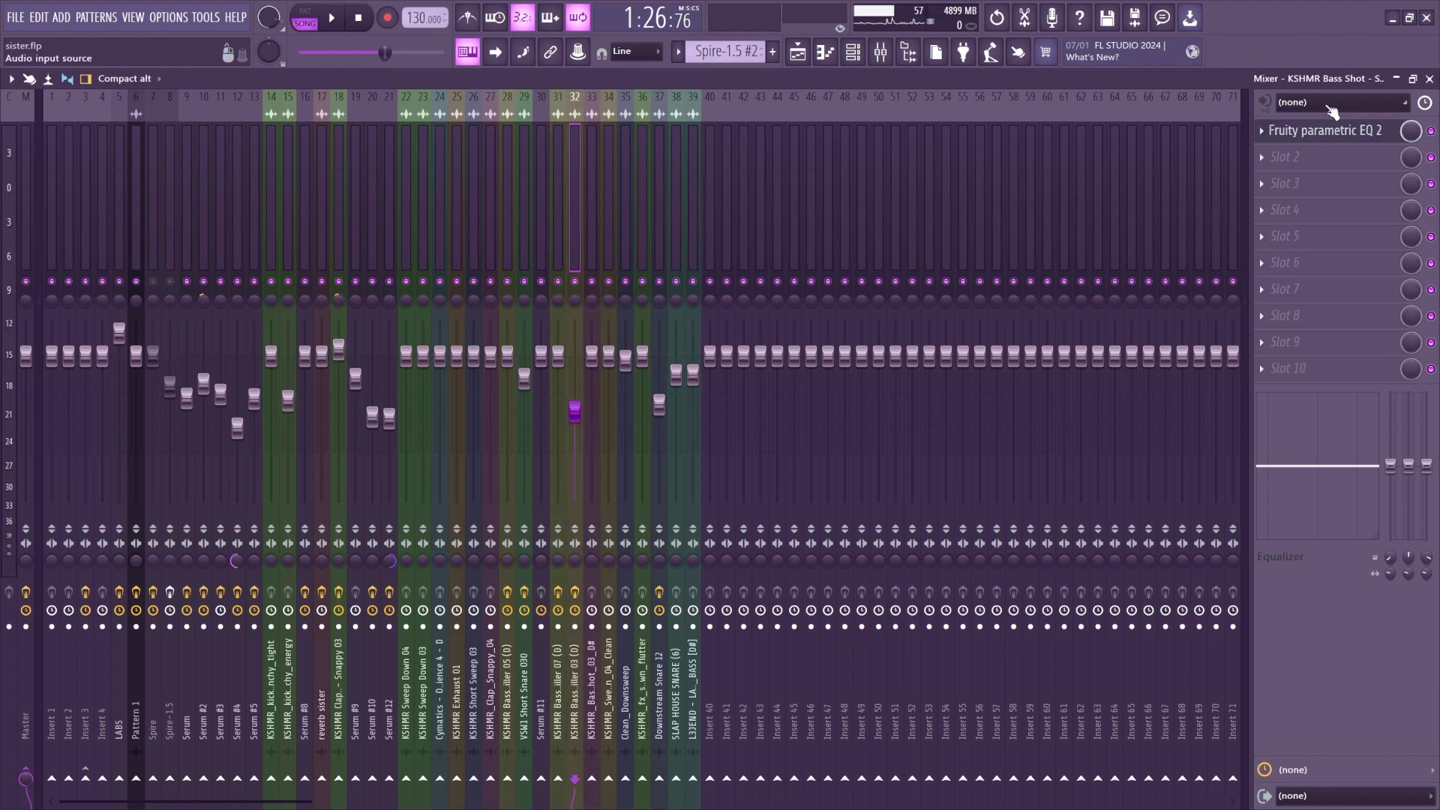
{"action": "left_click", "coordinate": [1327, 130]}
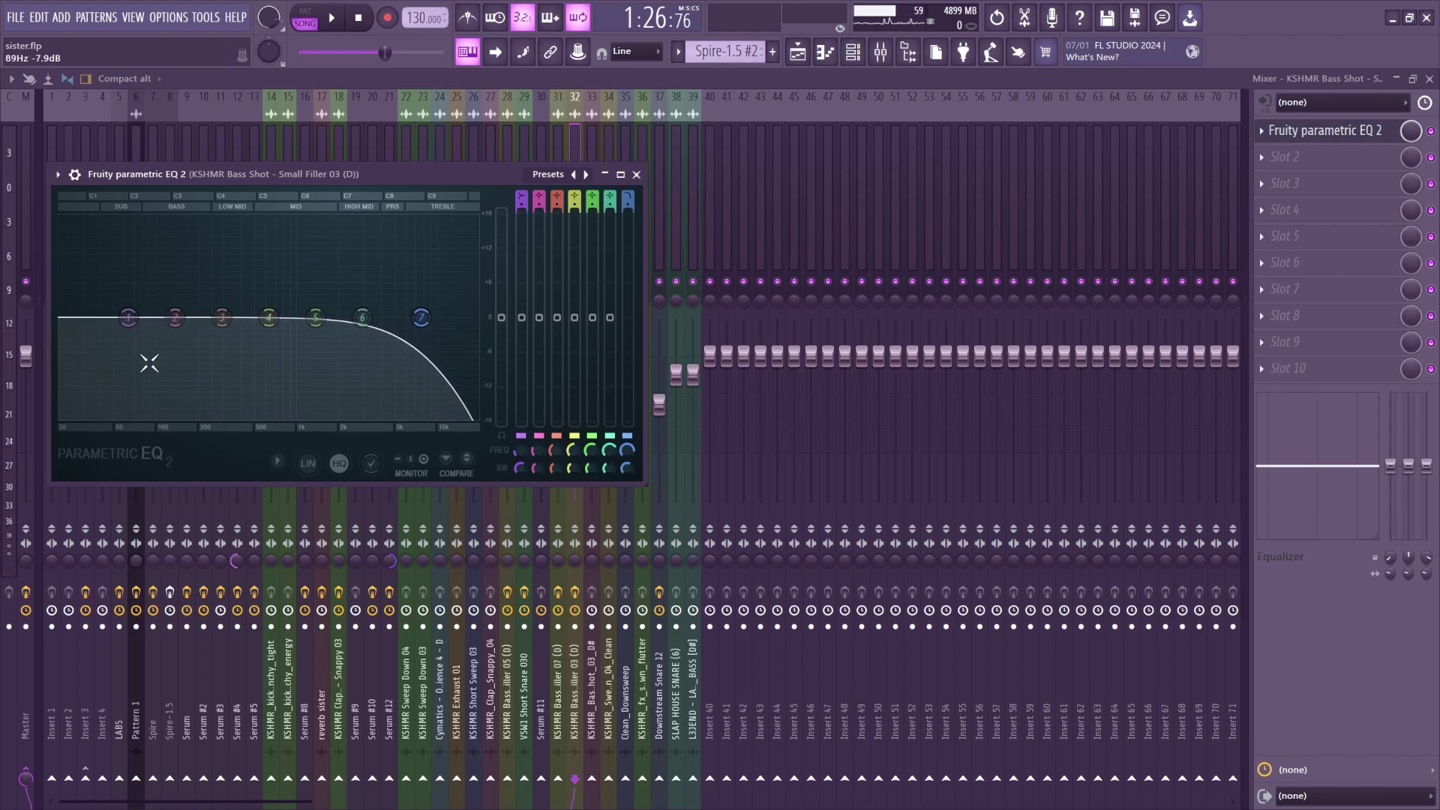
{"action": "left_click", "coordinate": [564, 129]}
{"action": "left_click", "coordinate": [1323, 262]}
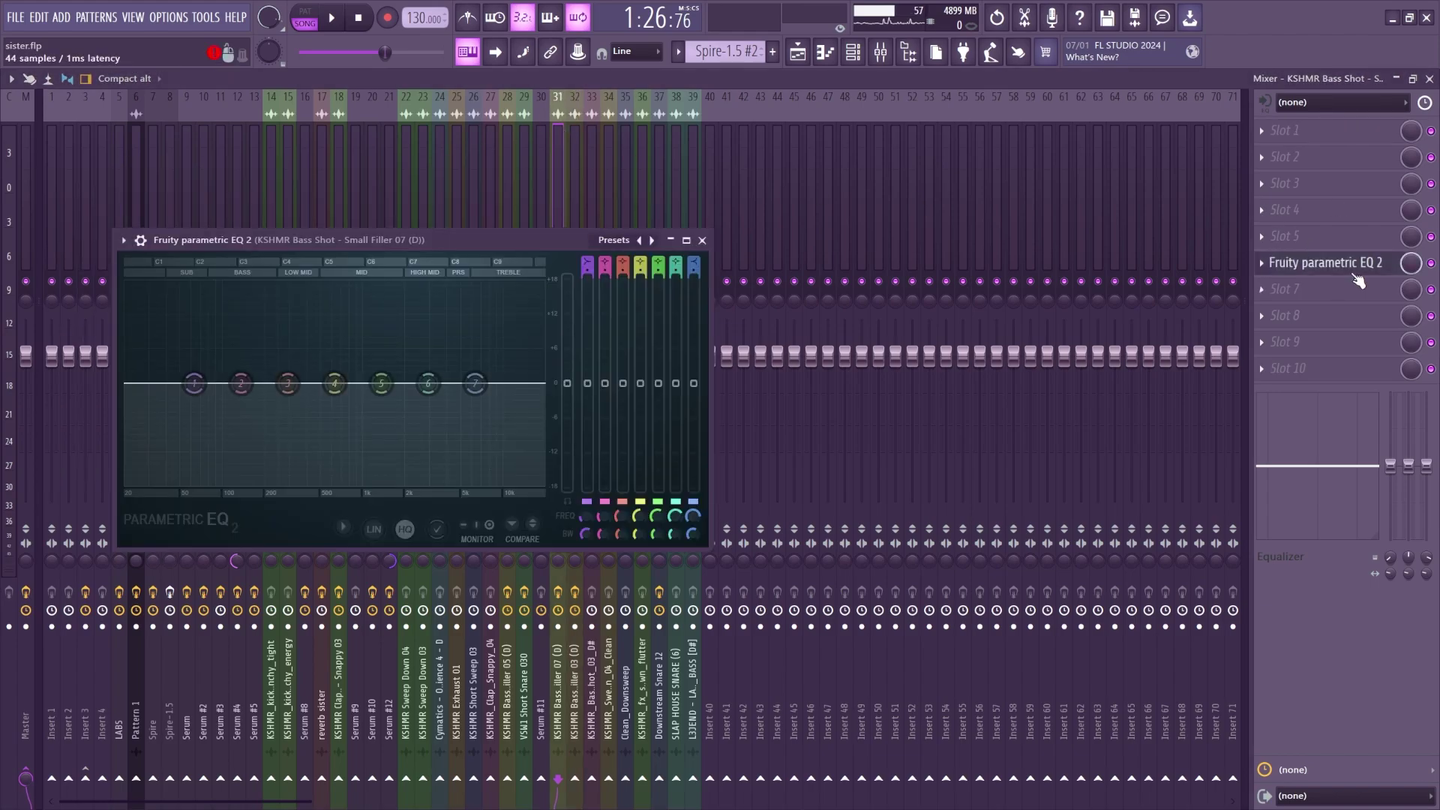
{"action": "left_click", "coordinate": [556, 151]}
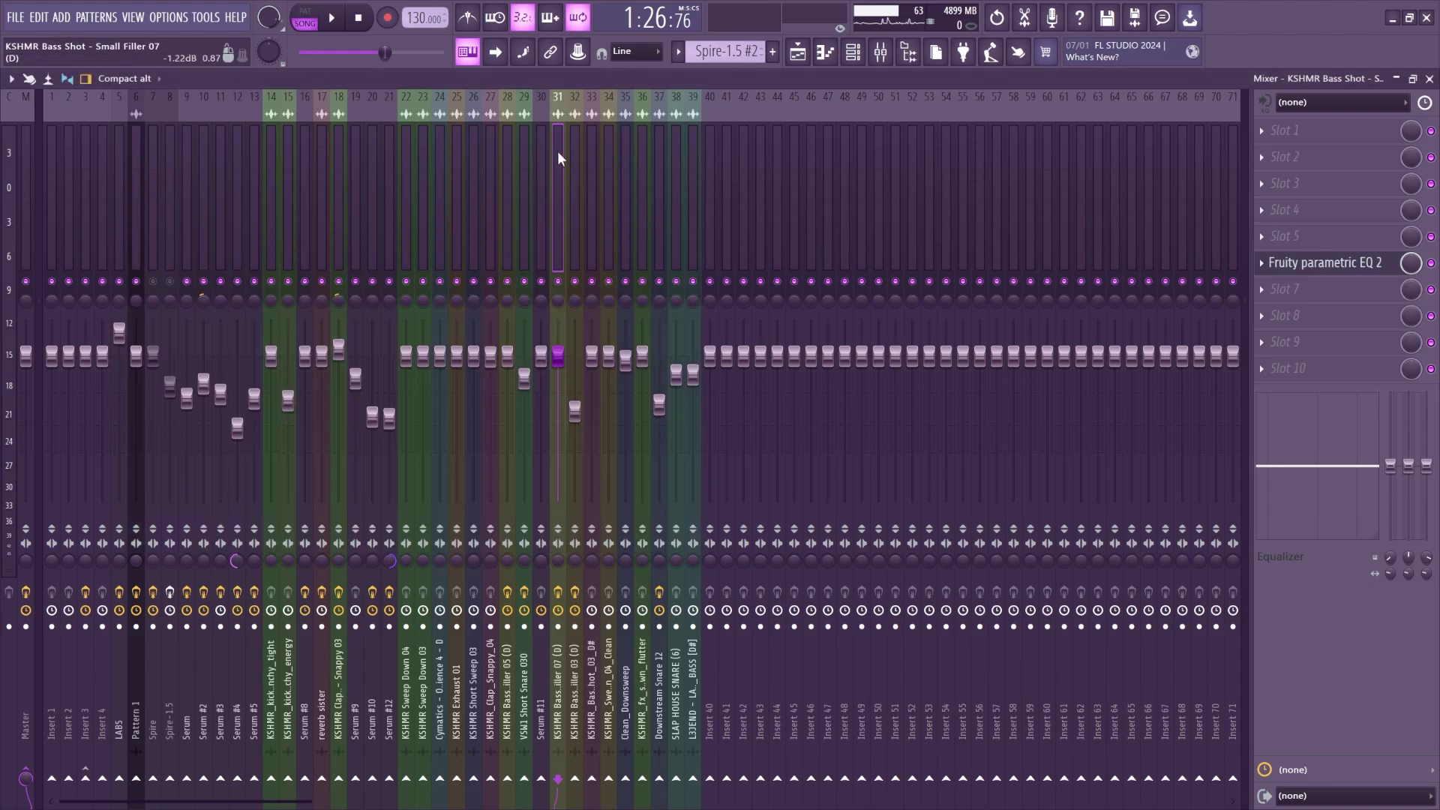
Inspect Fruity parametric EQ 2 on the VSW1 Short Snare 030 channel and the KSHMR bass filler 05 (D) channel.
{"action": "left_click", "coordinate": [543, 145]}
{"action": "left_click", "coordinate": [523, 150]}
{"action": "left_click", "coordinate": [1340, 129]}
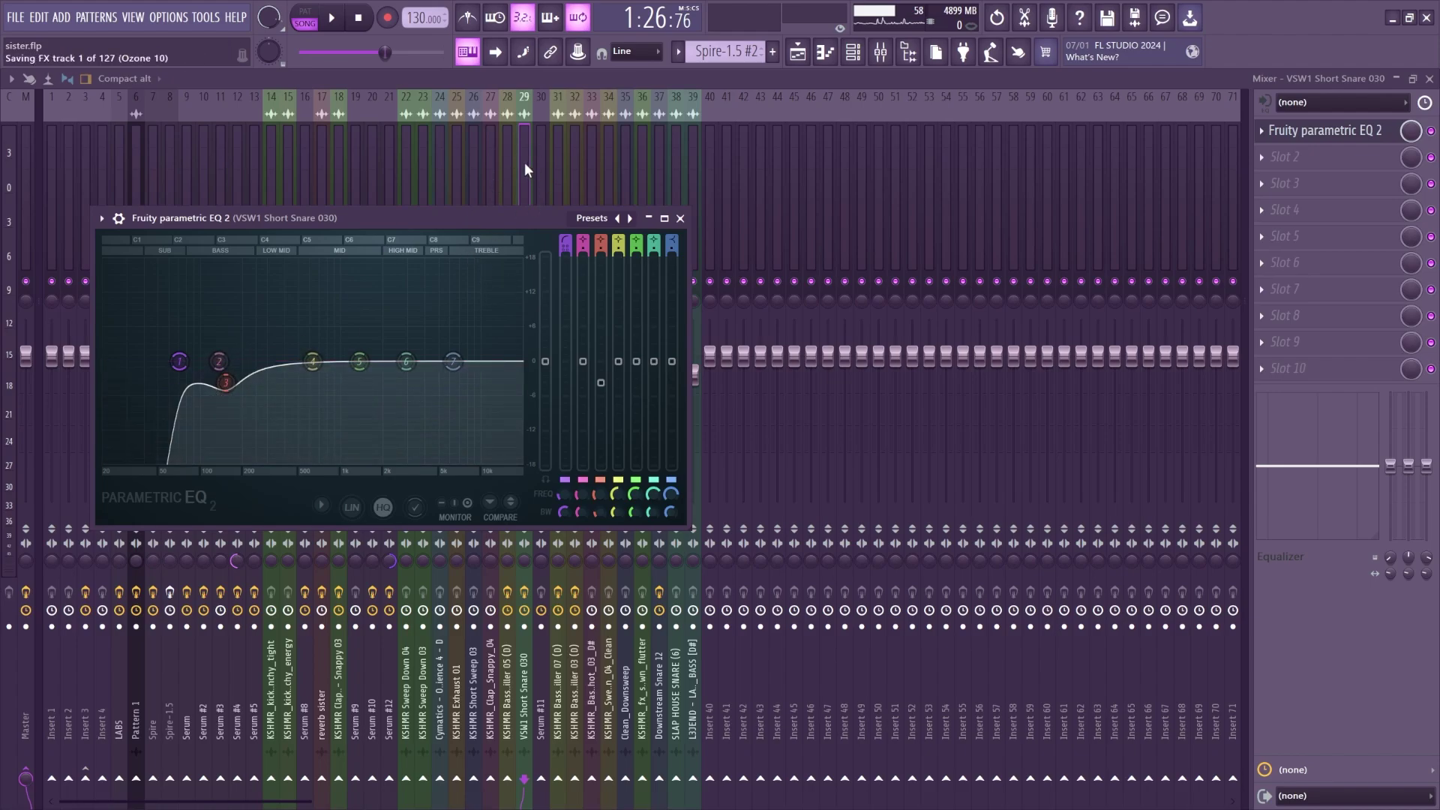
{"action": "left_click", "coordinate": [494, 164]}
{"action": "left_click", "coordinate": [501, 167]}
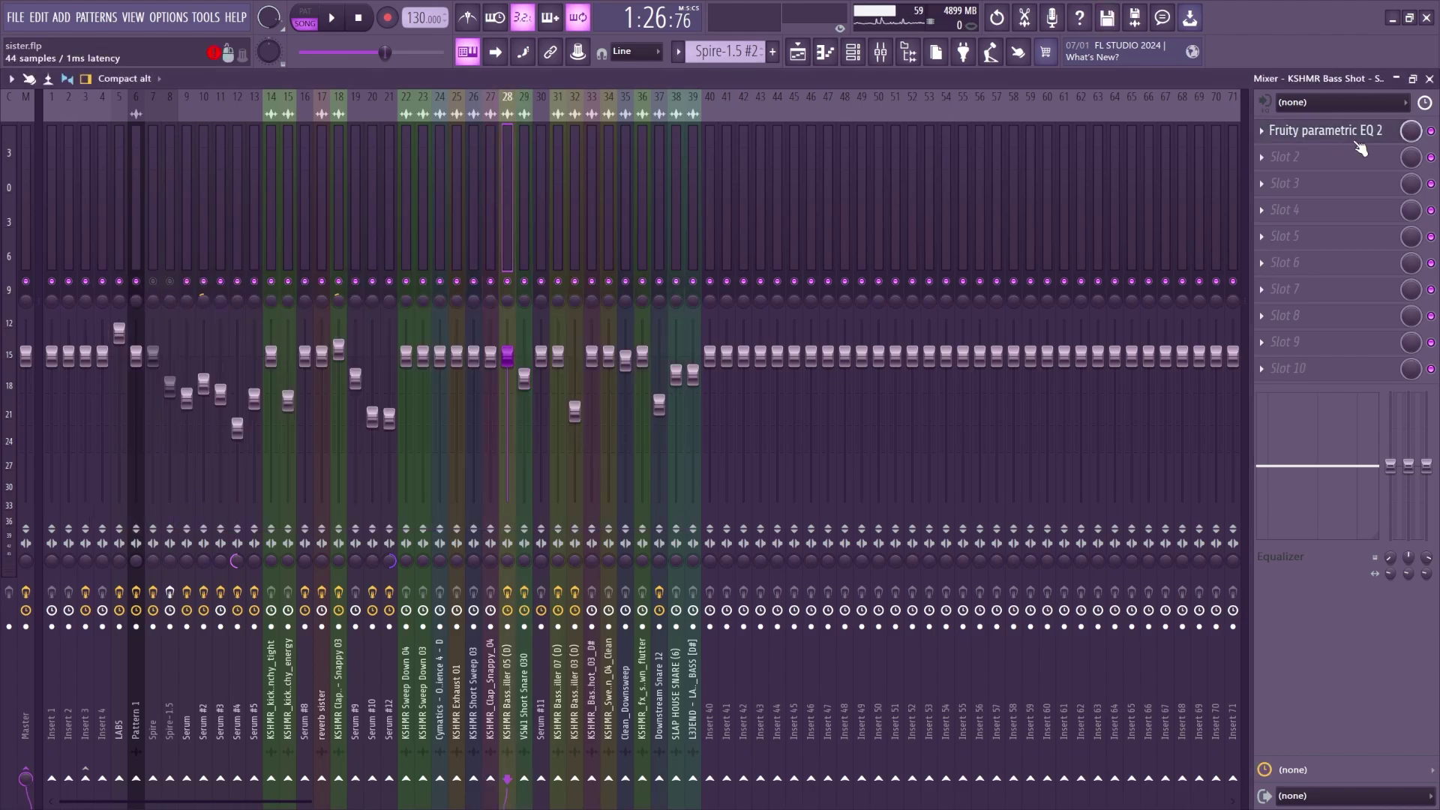
{"action": "left_click", "coordinate": [1321, 131]}
Examine the effect chains of the mixer channels from KSHMR_Clap_Snappy_04 back to Serum #8.
{"action": "left_click", "coordinate": [489, 128]}
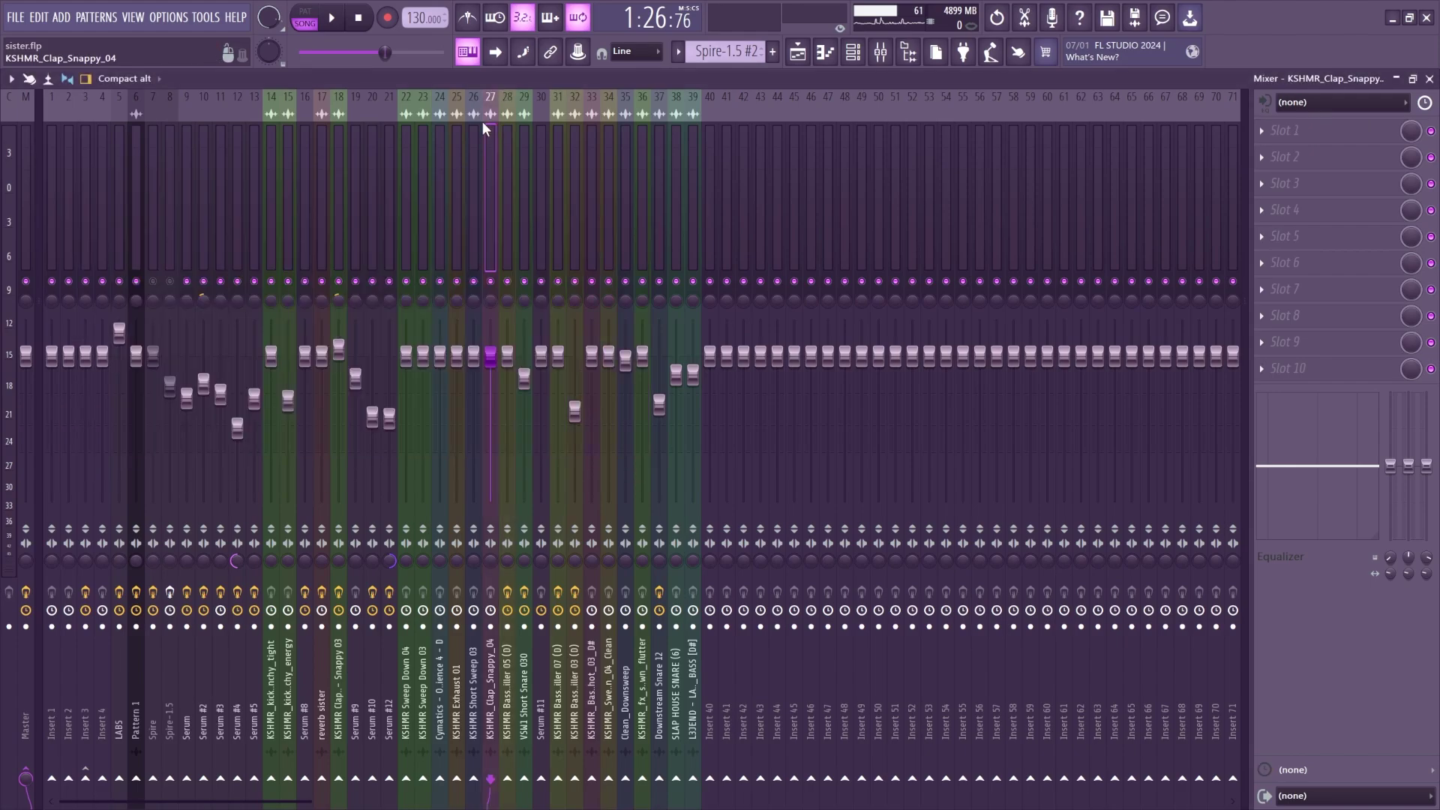
{"action": "left_click", "coordinate": [459, 128]}
{"action": "left_click", "coordinate": [440, 129]}
{"action": "left_click", "coordinate": [422, 130]}
{"action": "left_click", "coordinate": [401, 132]}
{"action": "left_click", "coordinate": [389, 135]}
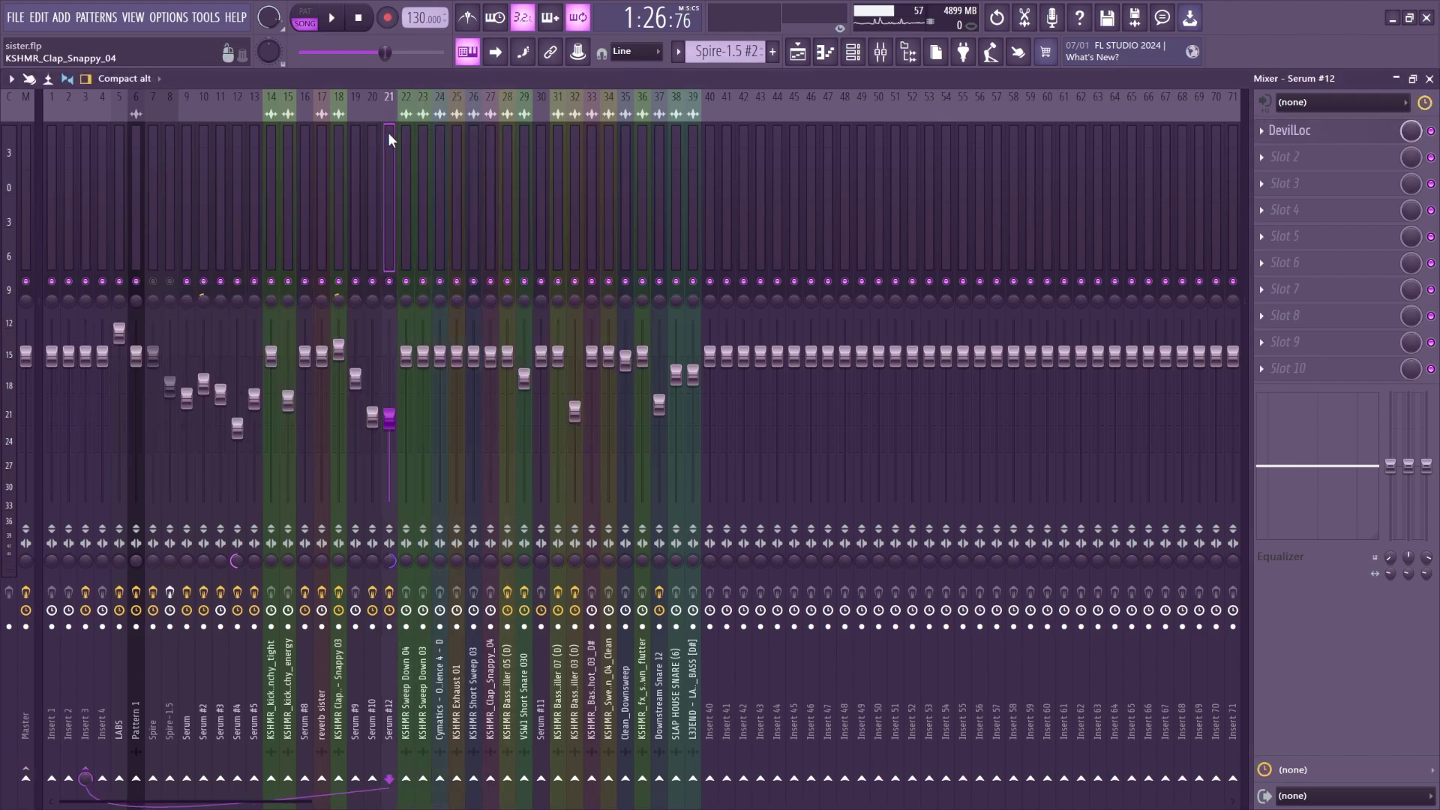
{"action": "left_click", "coordinate": [379, 132]}
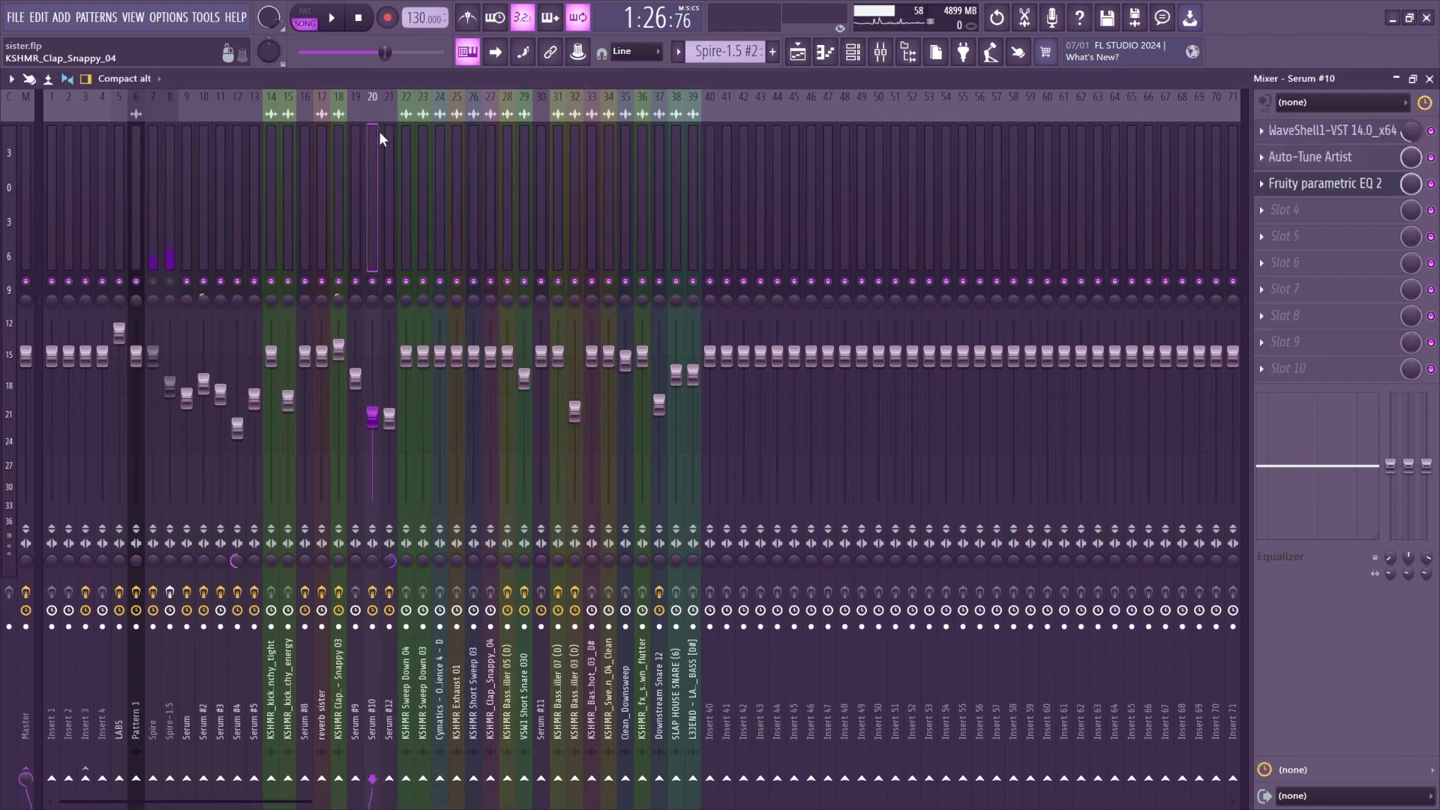
{"action": "left_click", "coordinate": [359, 132]}
{"action": "left_click", "coordinate": [342, 132]}
{"action": "left_click", "coordinate": [322, 129]}
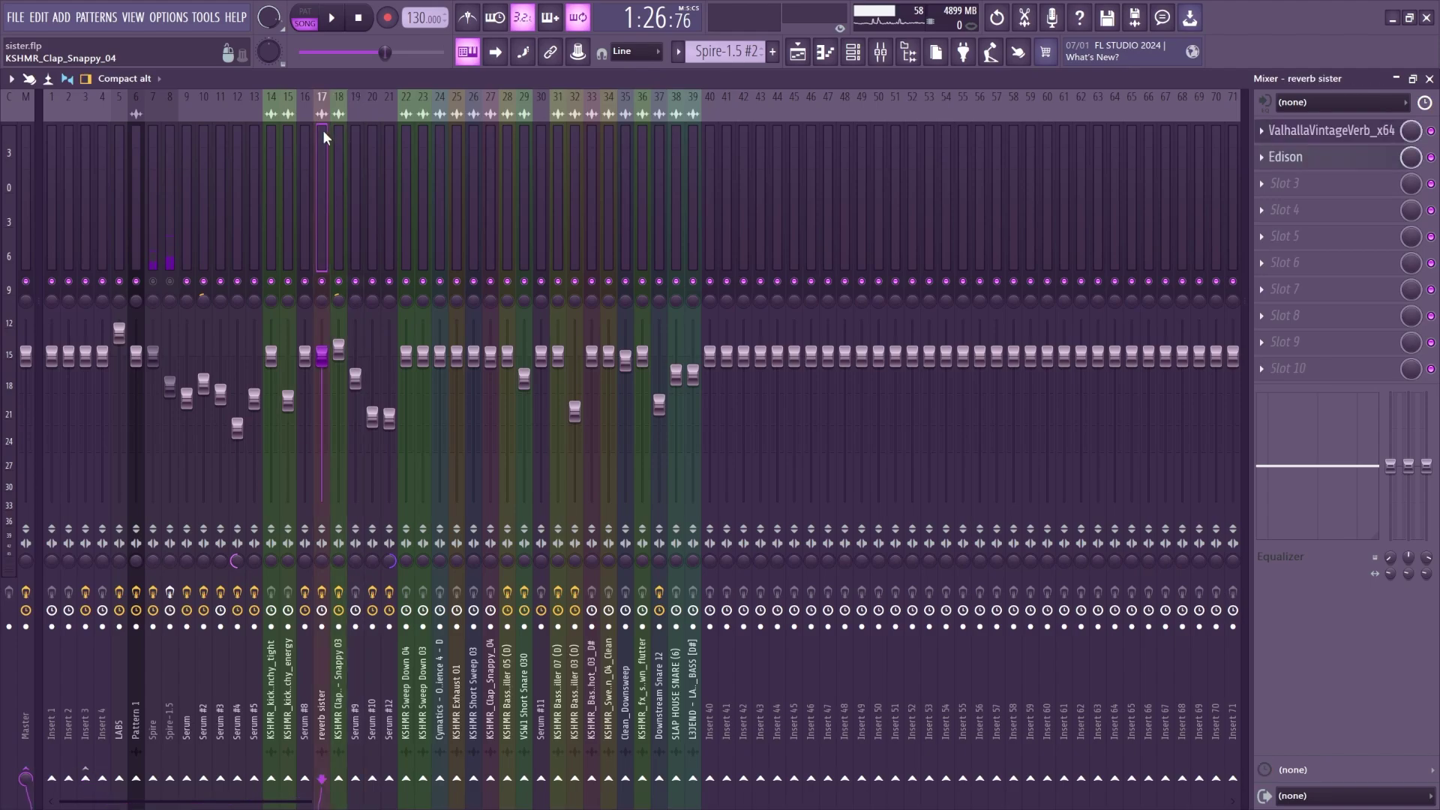
{"action": "left_click", "coordinate": [305, 132]}
Inspect the first soothe2_x64 and the Fruity soft clipper settings on the Master channel.
{"action": "left_click", "coordinate": [28, 138]}
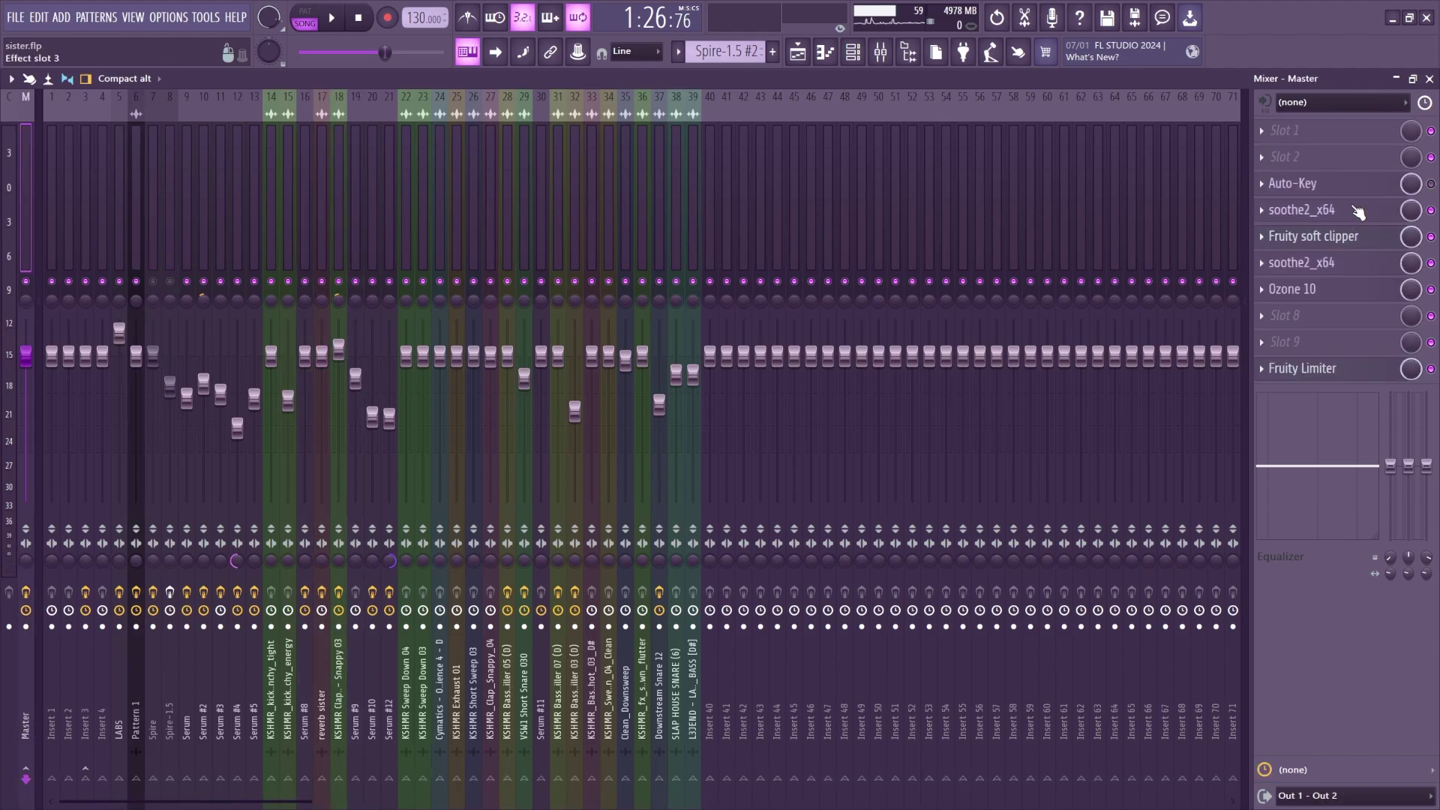
{"action": "left_click", "coordinate": [1324, 211]}
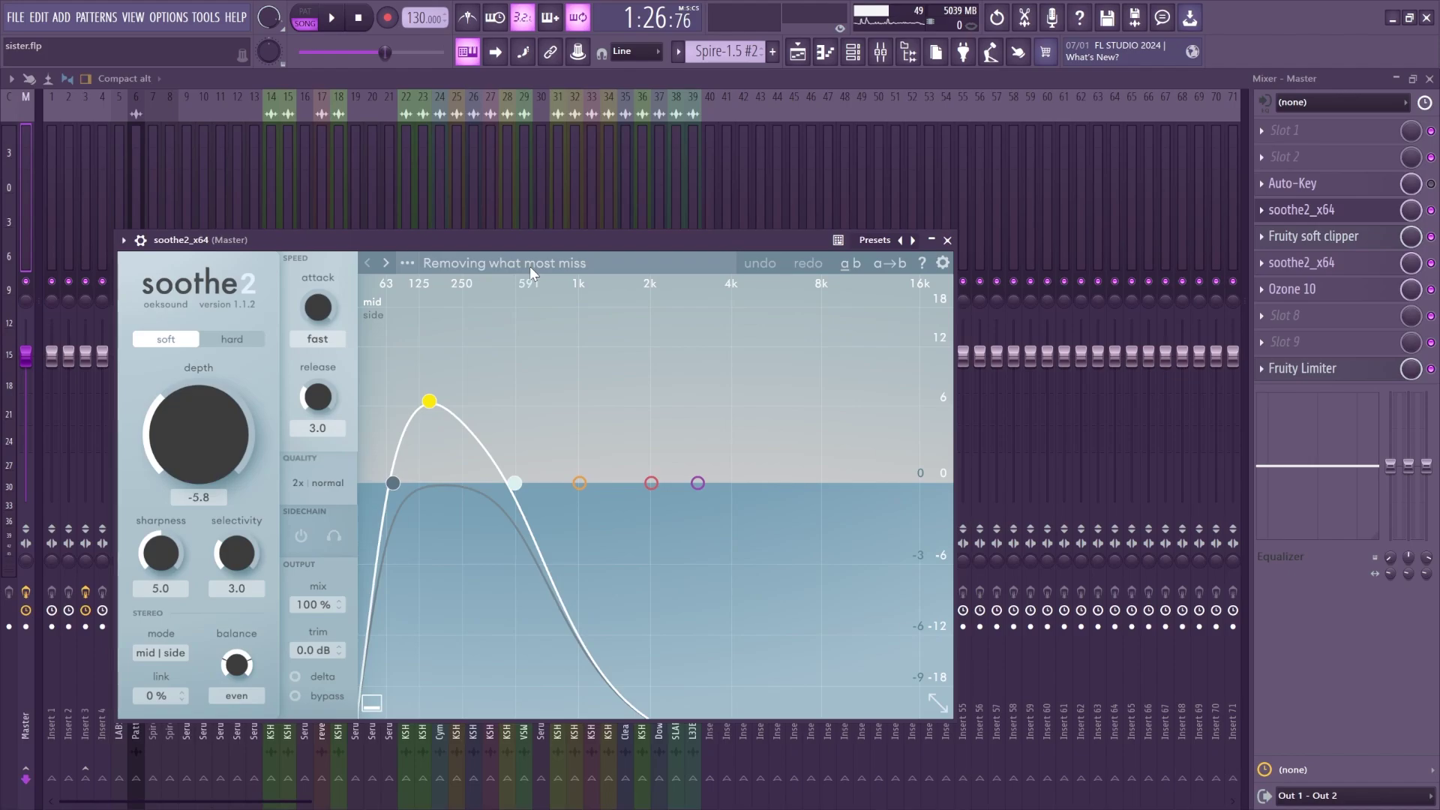
{"action": "left_click", "coordinate": [1350, 210]}
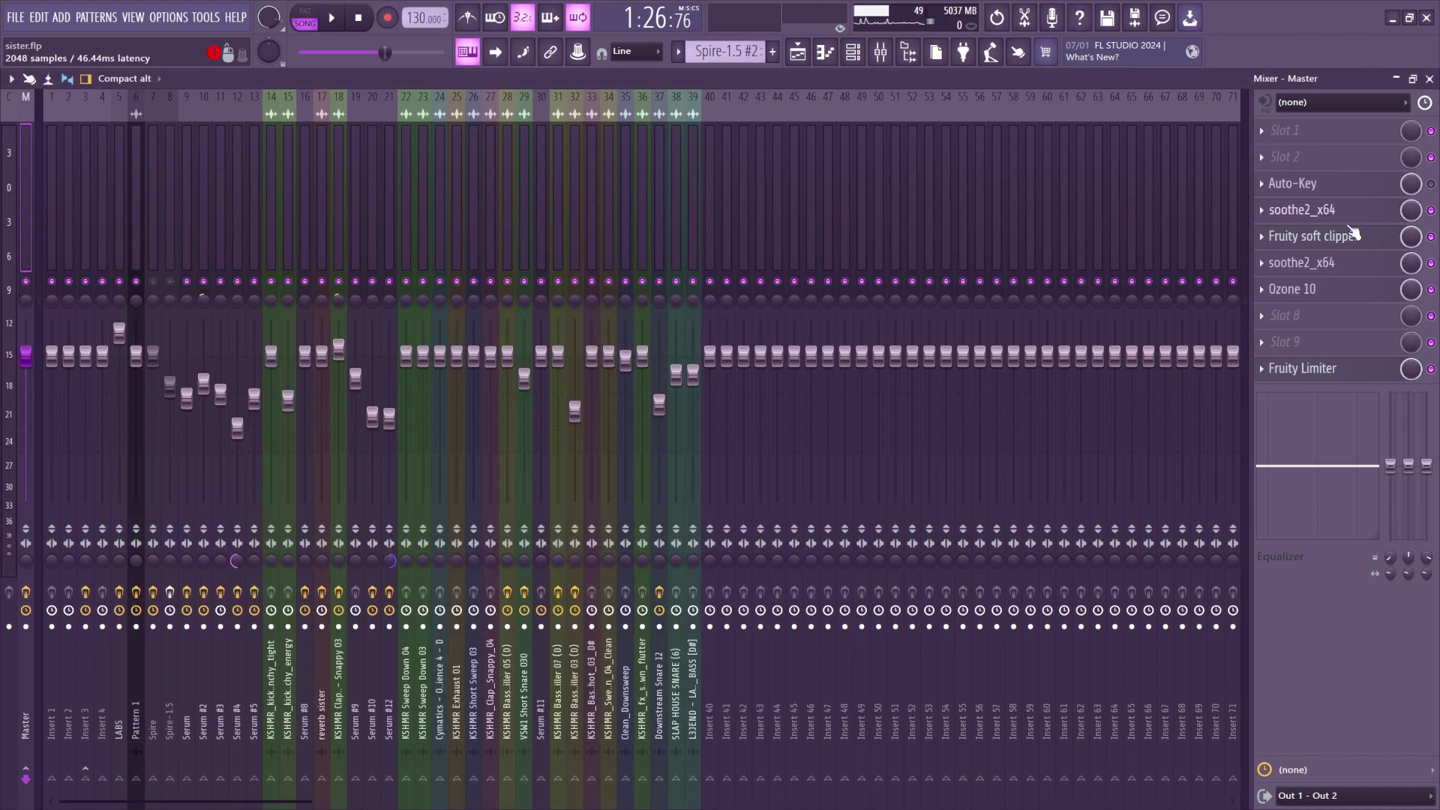
{"action": "left_click", "coordinate": [1342, 237]}
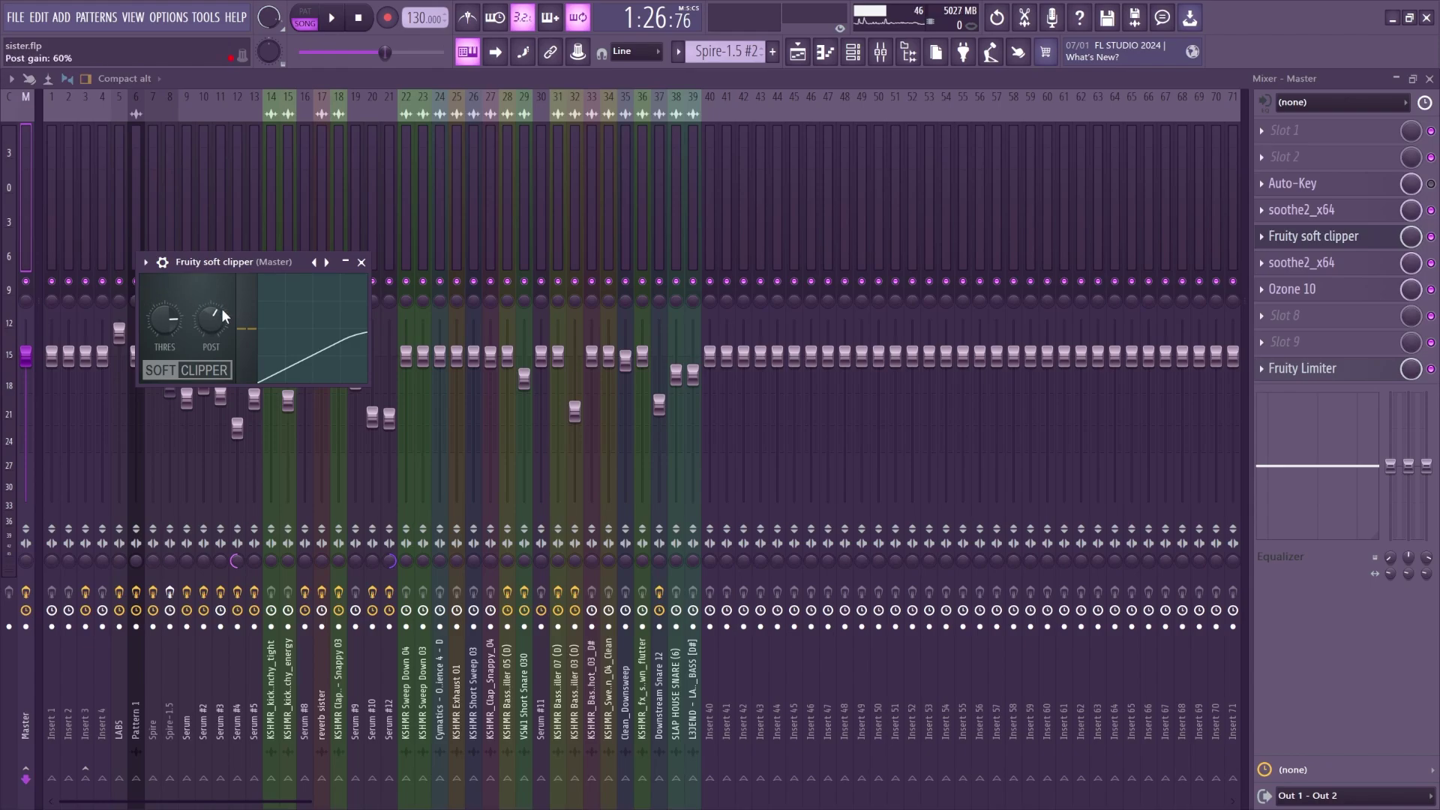
Inspect the second soothe2_x64 on the Master channel, and the Exciter and Maximizer modules of its Ozone 10.
{"action": "left_click", "coordinate": [360, 261]}
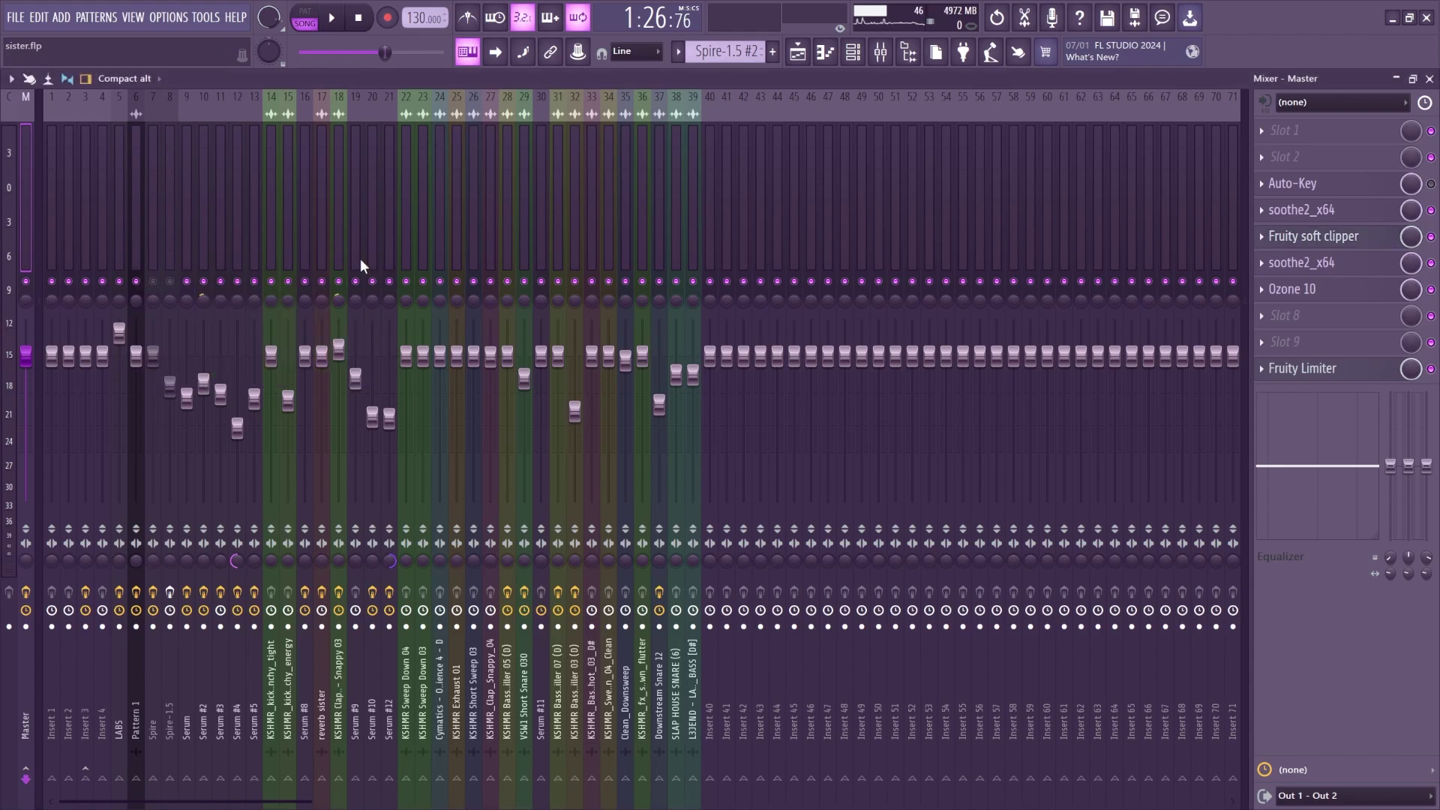
{"action": "left_click", "coordinate": [1350, 264]}
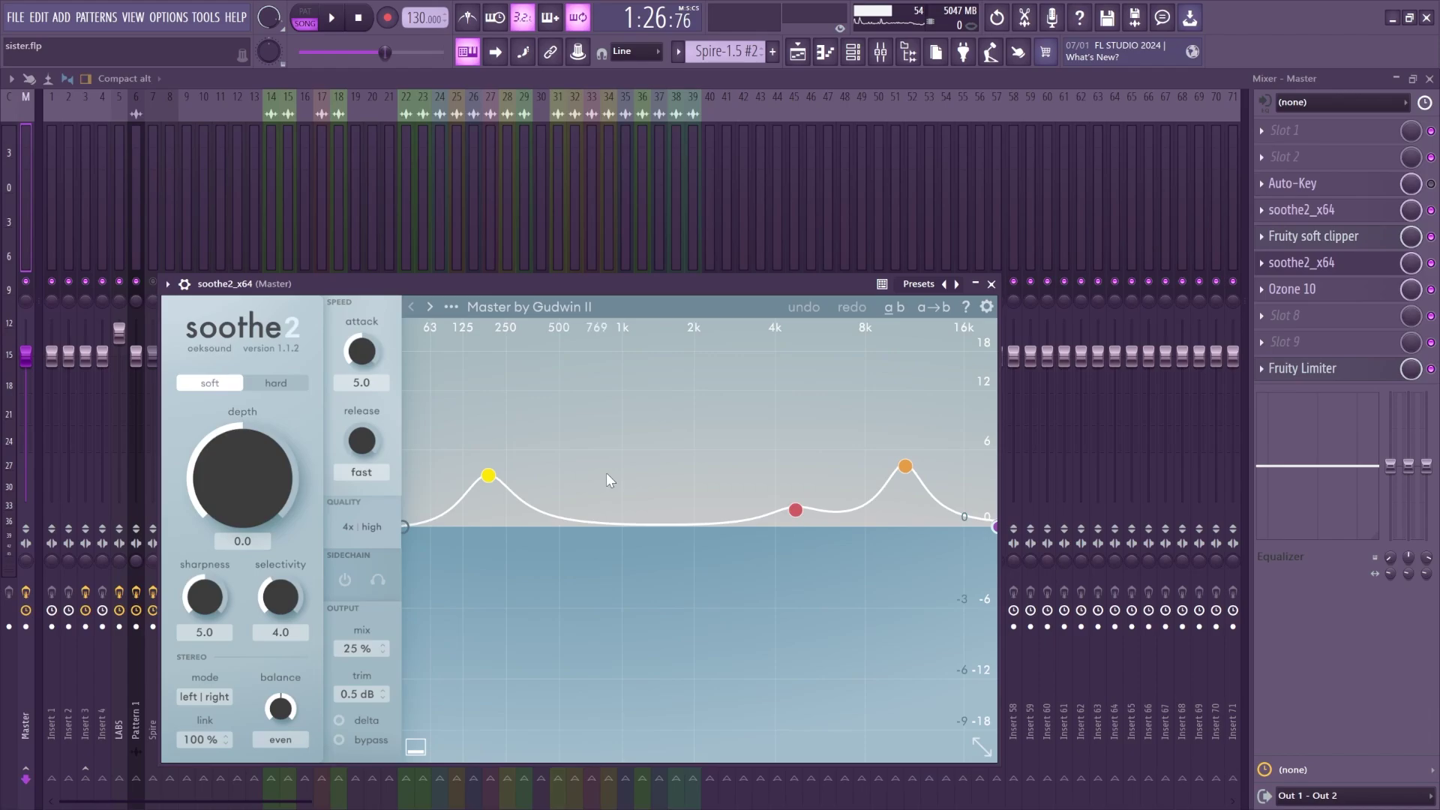
{"action": "left_click", "coordinate": [991, 285]}
{"action": "left_click", "coordinate": [1291, 289]}
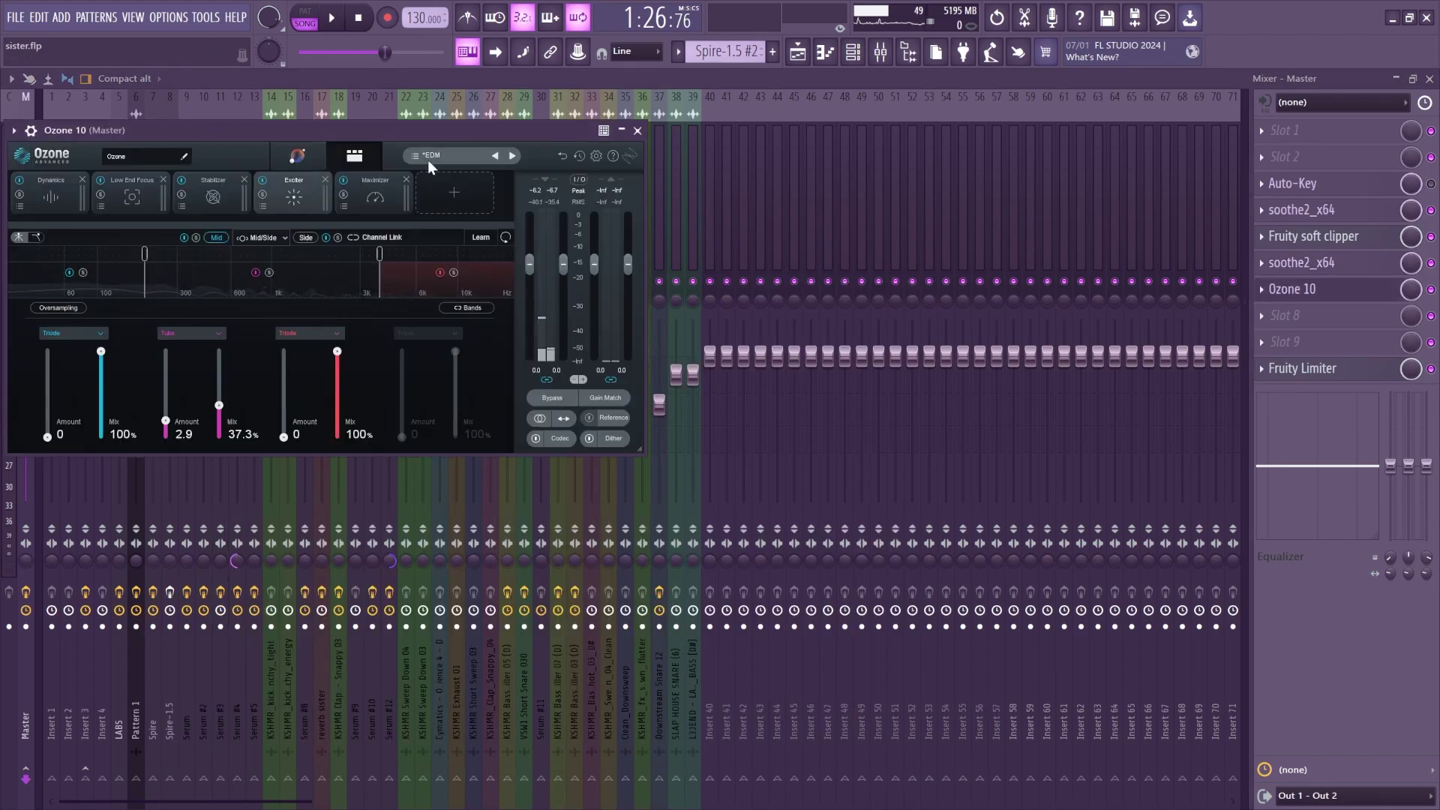
{"action": "left_click", "coordinate": [375, 197]}
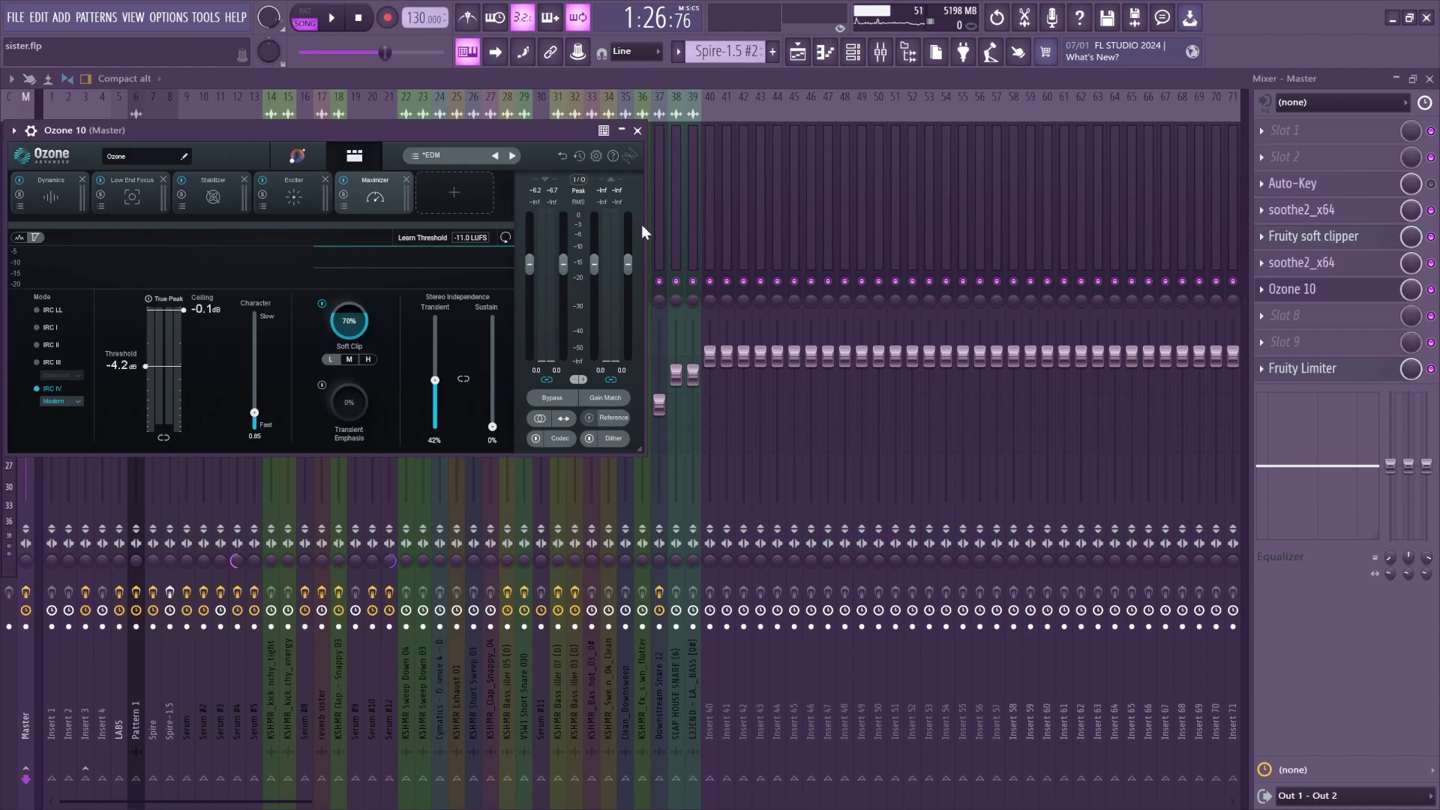
{"action": "left_click", "coordinate": [638, 130]}
Return to the playlist arrangement and play the full song from the end of the build-up, just before the drop.
{"action": "key", "text": "F9"}
{"action": "left_click", "coordinate": [487, 116]}
{"action": "scroll", "coordinate": [619, 451], "scroll_direction": "down", "scroll_amount": 4}
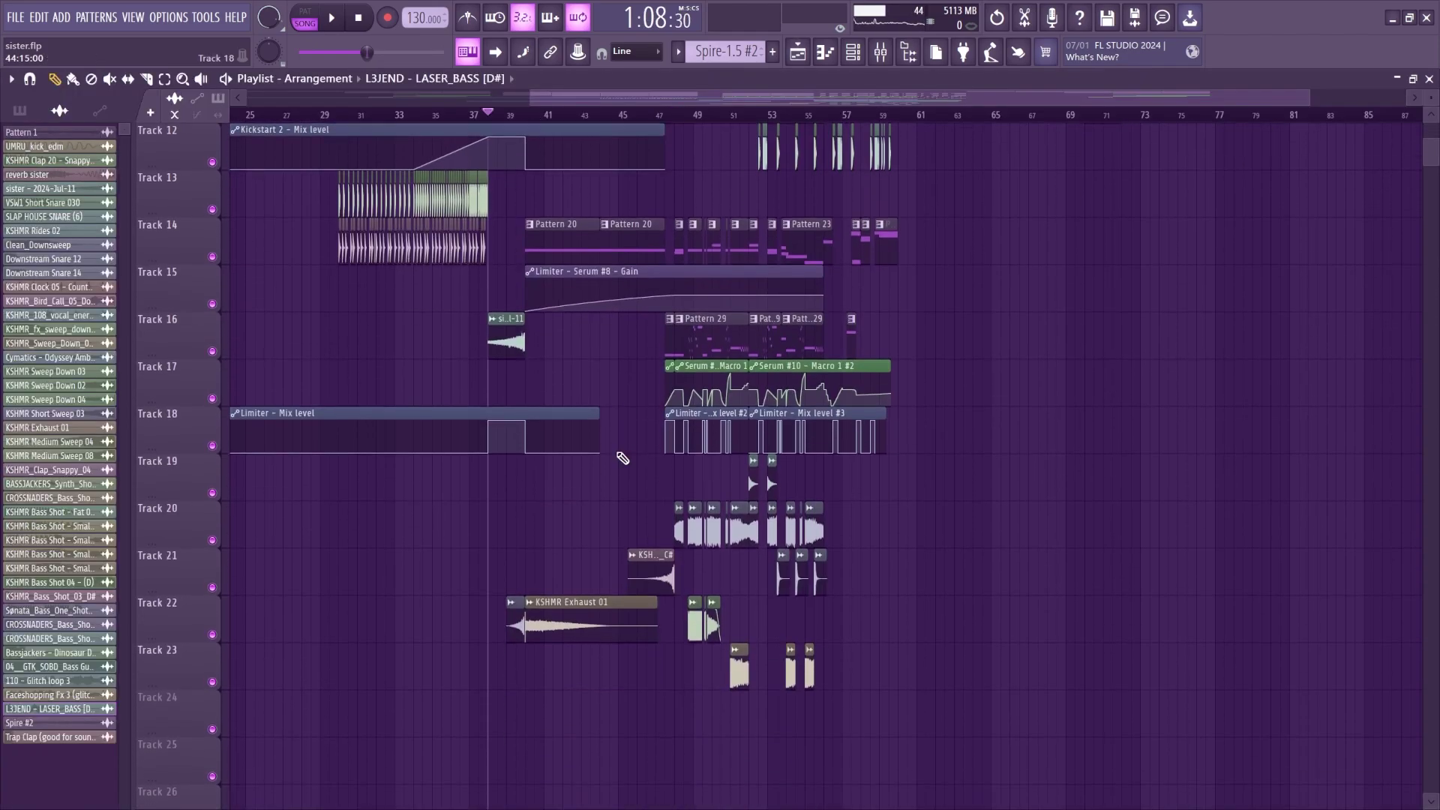
{"action": "scroll", "coordinate": [622, 456], "scroll_direction": "up", "scroll_amount": 7}
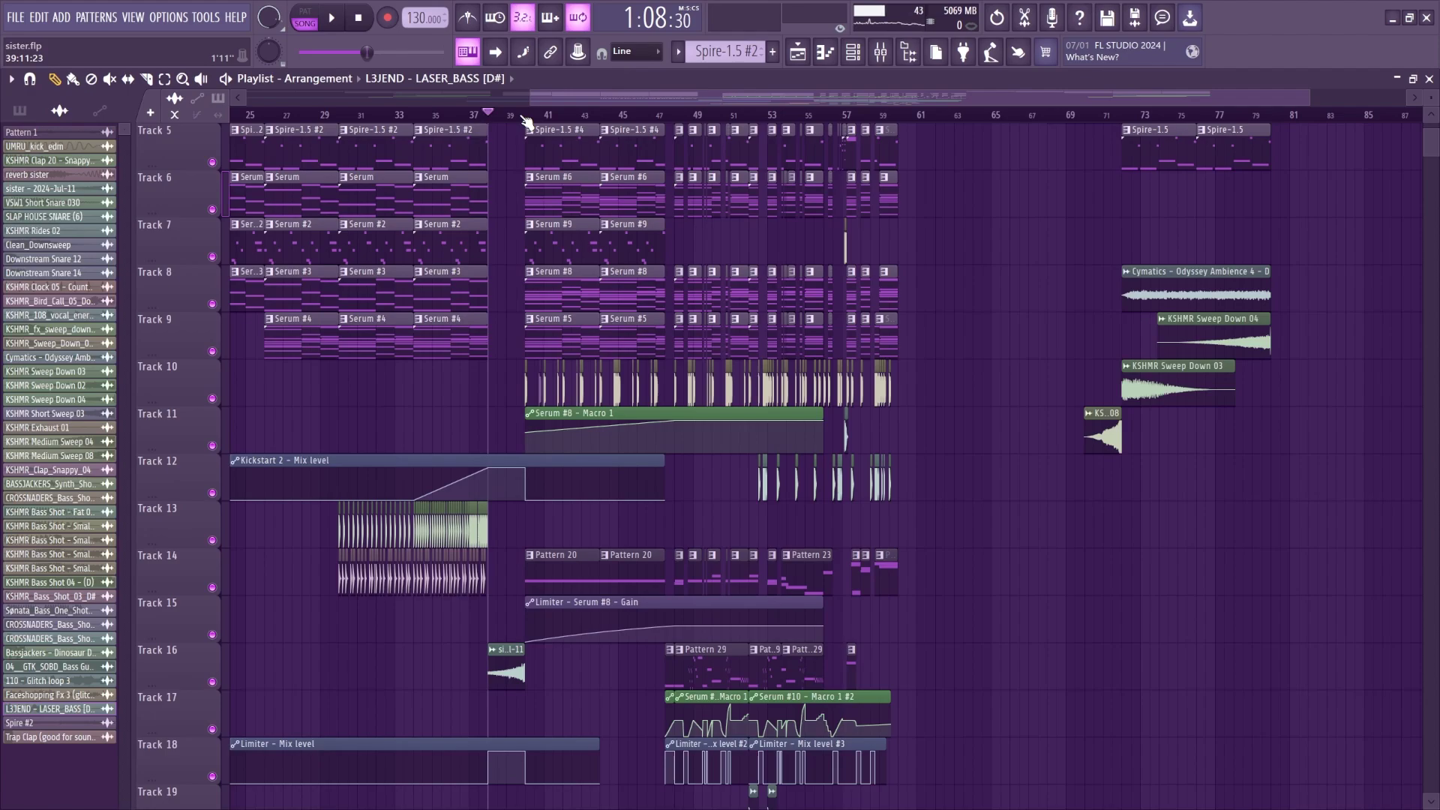
{"action": "key", "text": "space"}
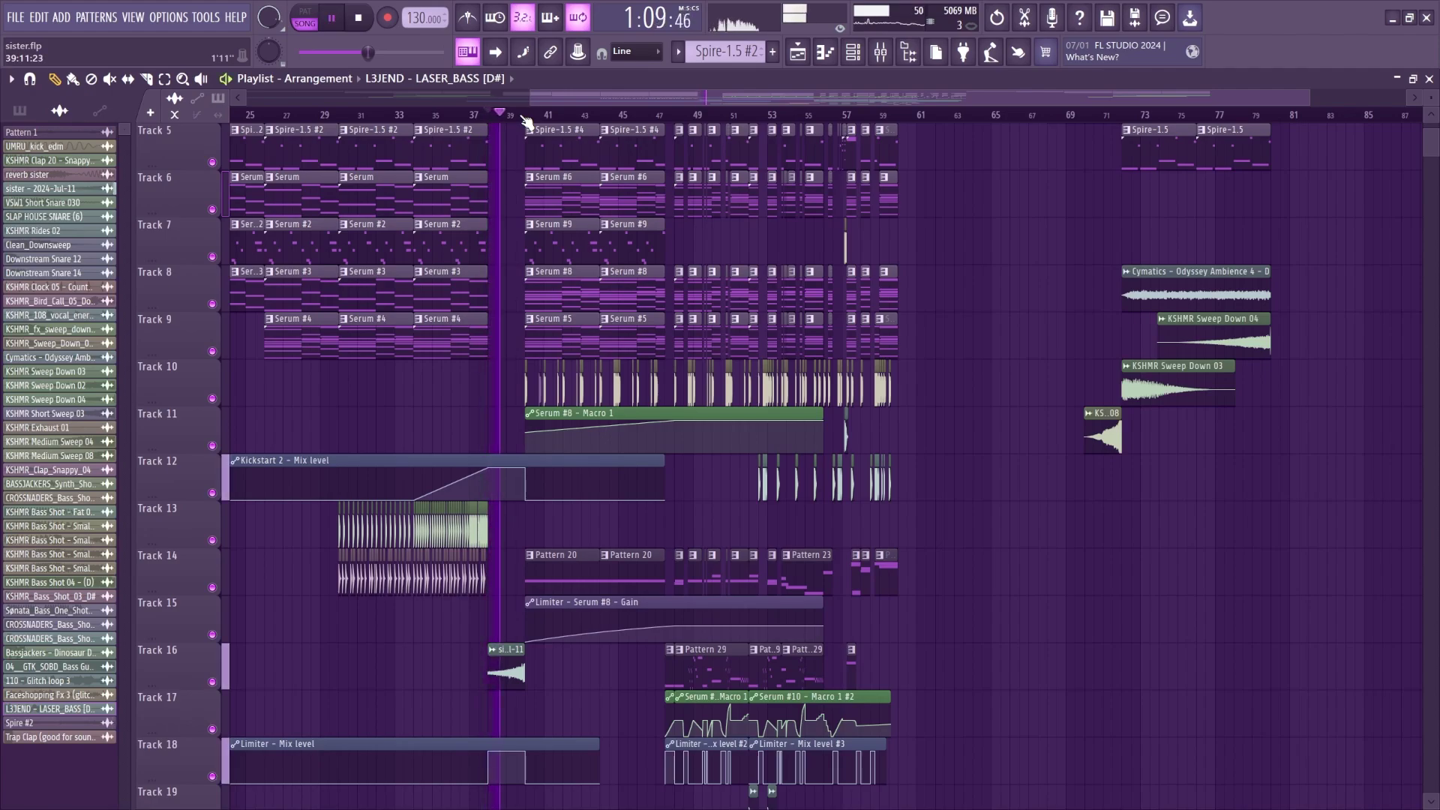